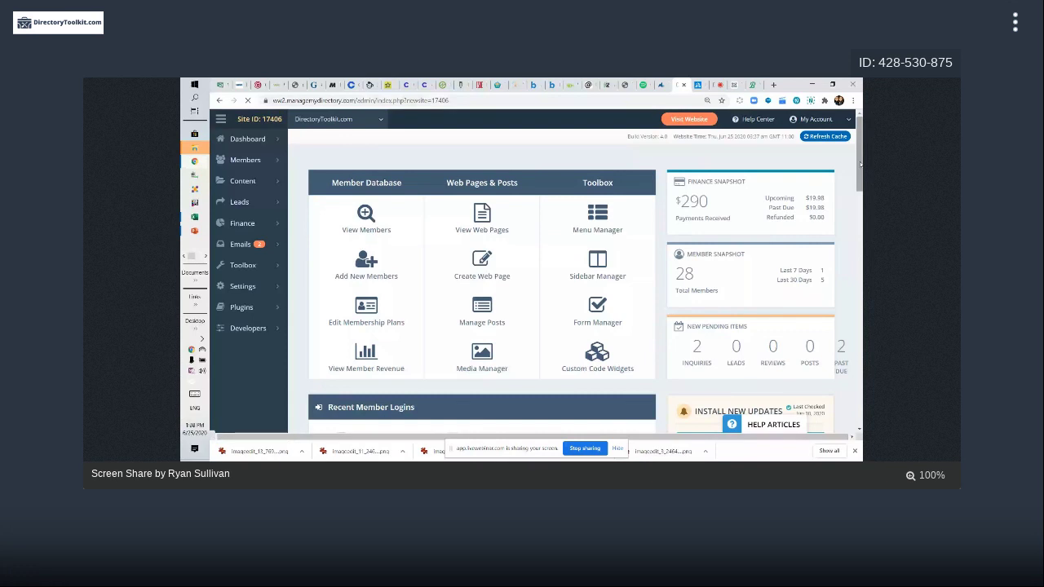
Step: Clone the Claim Listing plan from the membership plans under Finance
{"action": "mouse_move", "coordinate": [859, 165]}
{"action": "left_mouse_down"}
{"action": "mouse_move", "coordinate": [856, 266]}
{"action": "mouse_move", "coordinate": [857, 159]}
{"action": "left_mouse_up"}
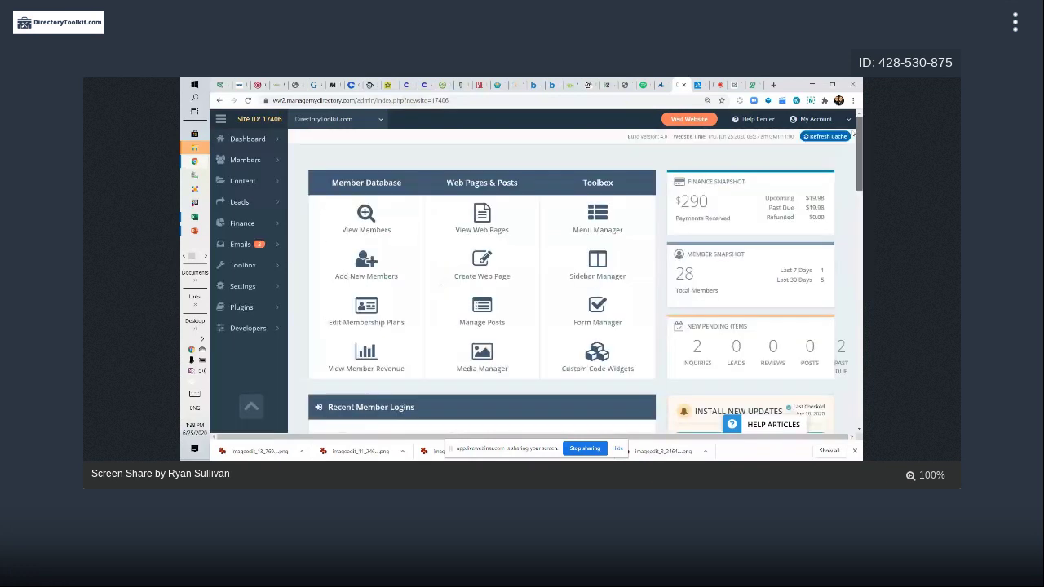
{"action": "mouse_move", "coordinate": [272, 249]}
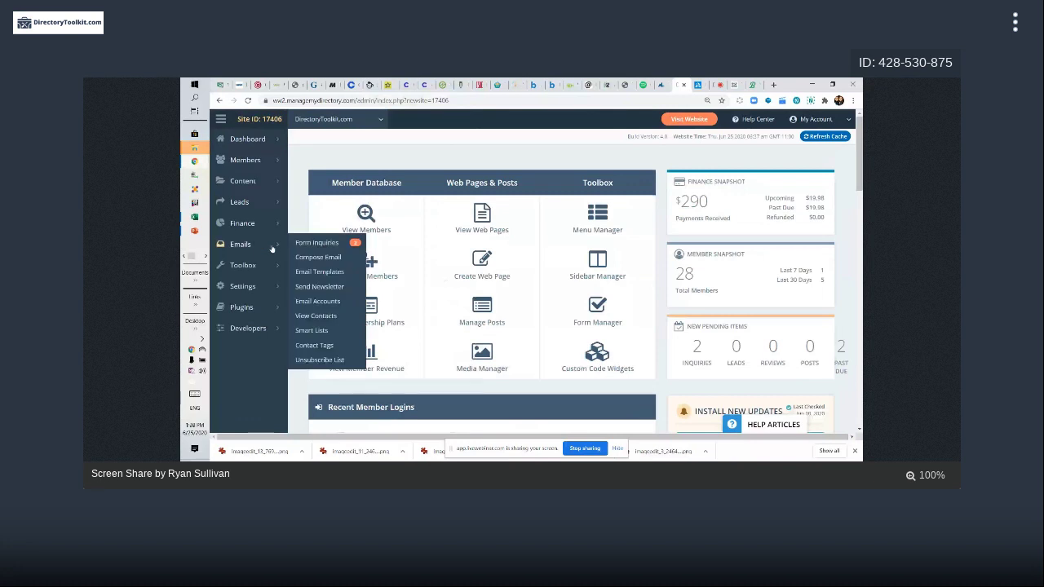
{"action": "mouse_move", "coordinate": [261, 226]}
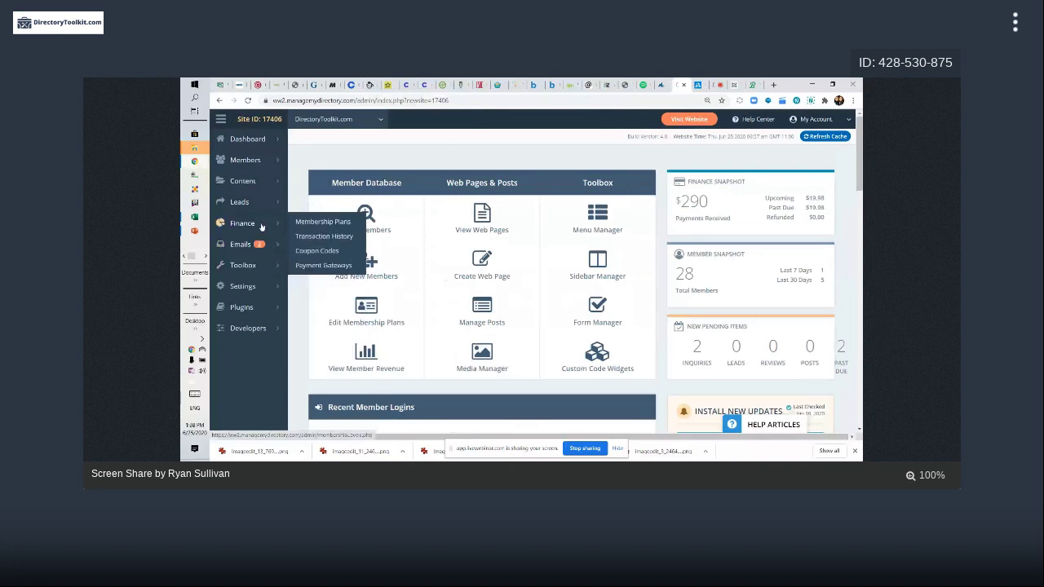
{"action": "left_click", "coordinate": [309, 222]}
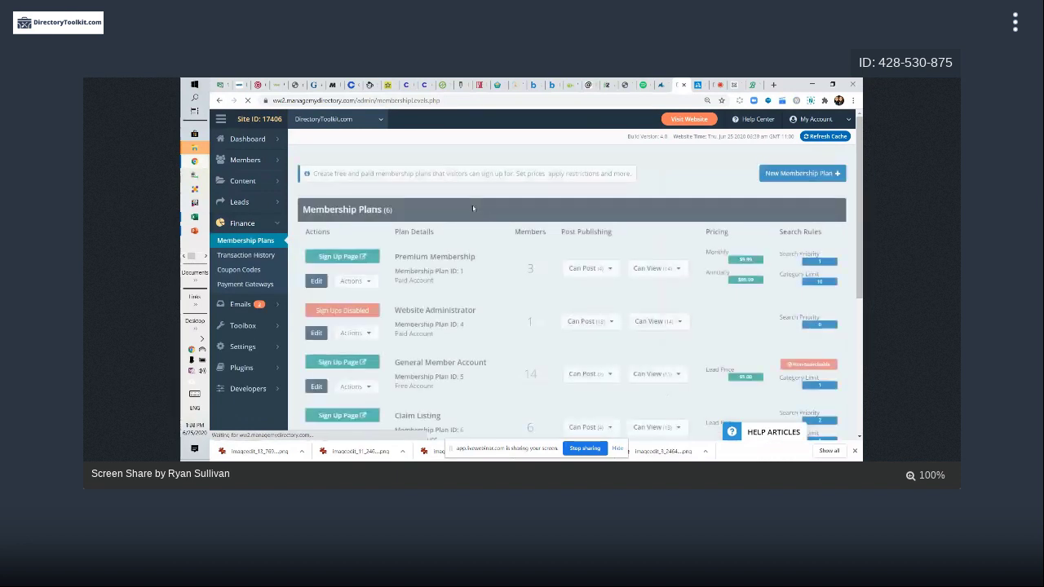
{"action": "scroll", "coordinate": [489, 269], "scroll_direction": "down", "scroll_amount": 3}
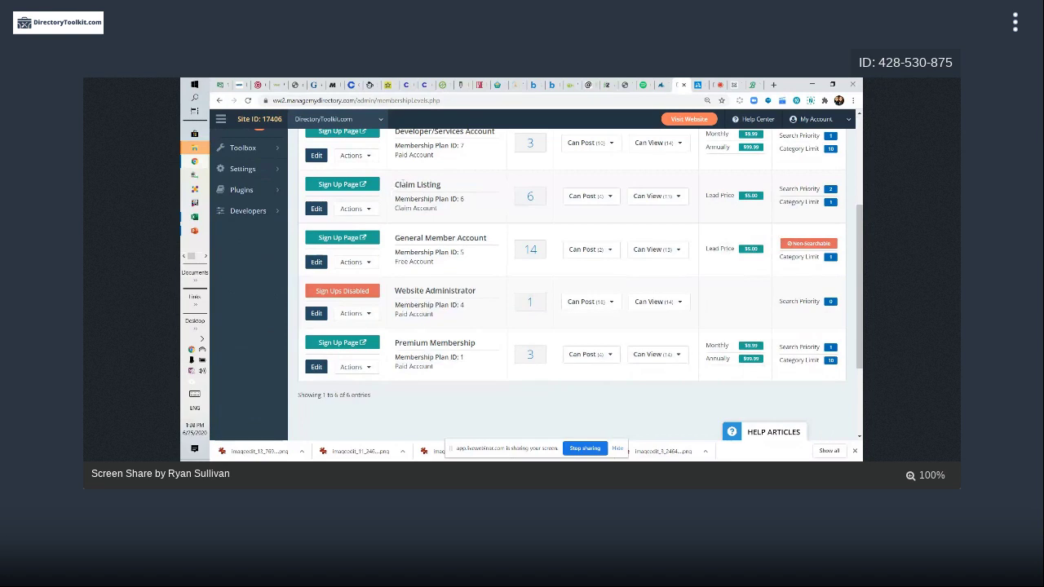
{"action": "left_click_drag", "start_coordinate": [395, 185], "coordinate": [440, 186]}
{"action": "left_click", "coordinate": [420, 185]}
{"action": "left_click", "coordinate": [355, 209]}
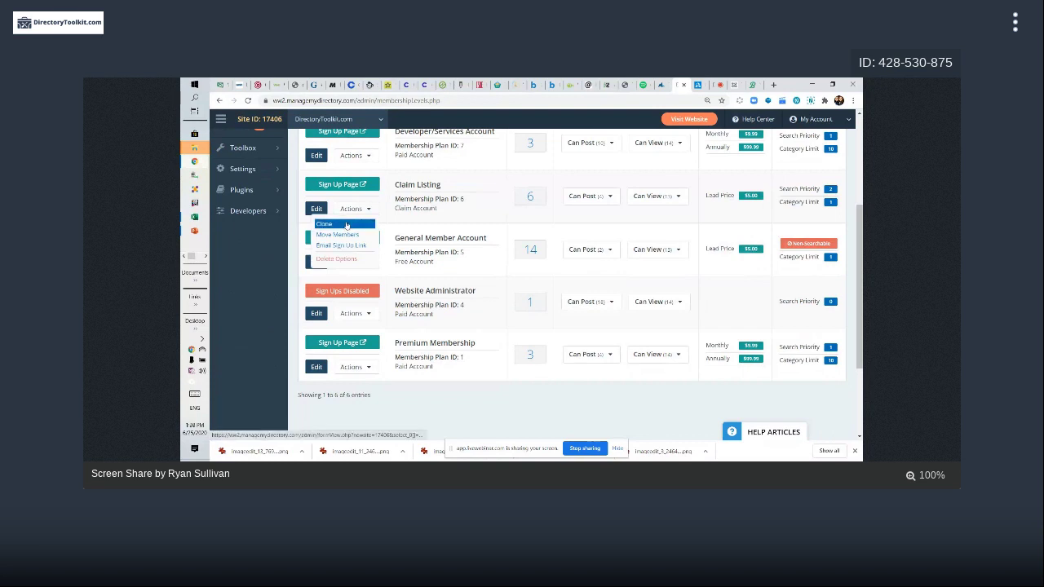
{"action": "left_click", "coordinate": [338, 236]}
{"action": "key", "text": "Return"}
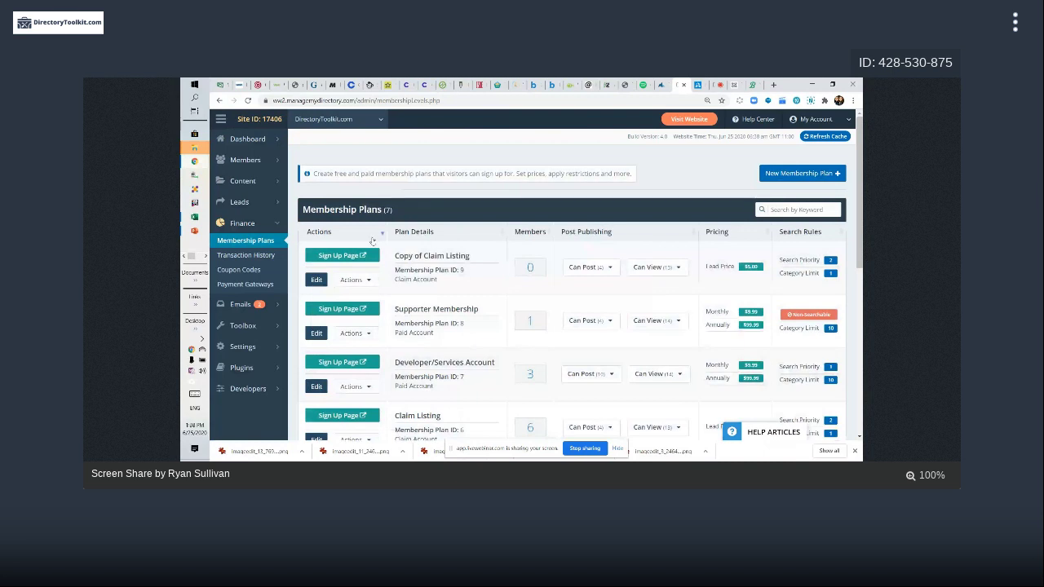
Step: Rename the copied Claim Listing membership plan as Upload Test Group and save the plan details
{"action": "left_click", "coordinate": [316, 279]}
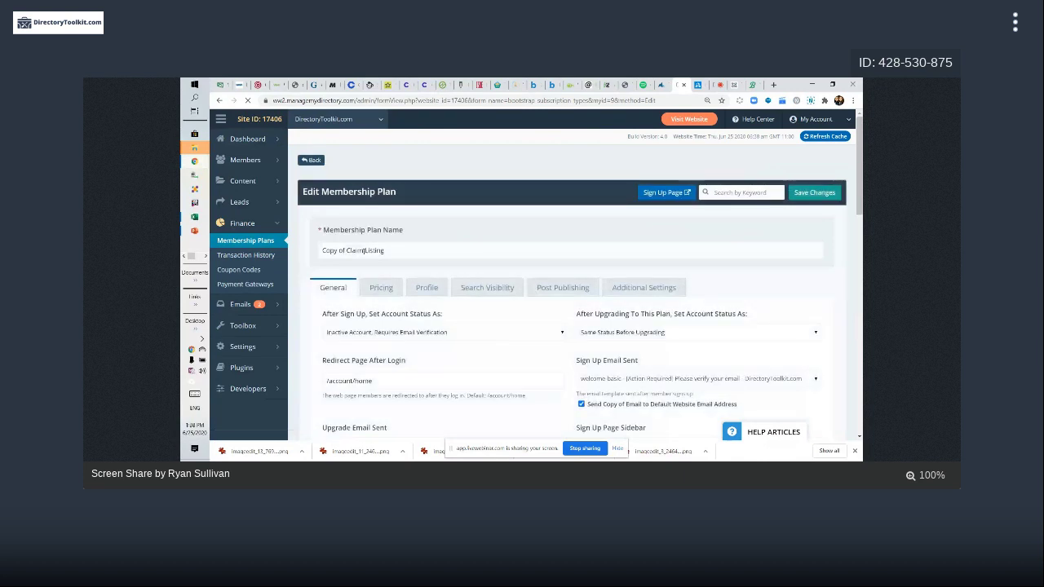
{"action": "left_click_drag", "start_coordinate": [362, 249], "coordinate": [315, 253]}
{"action": "type", "text": "Upload Test Gro"}
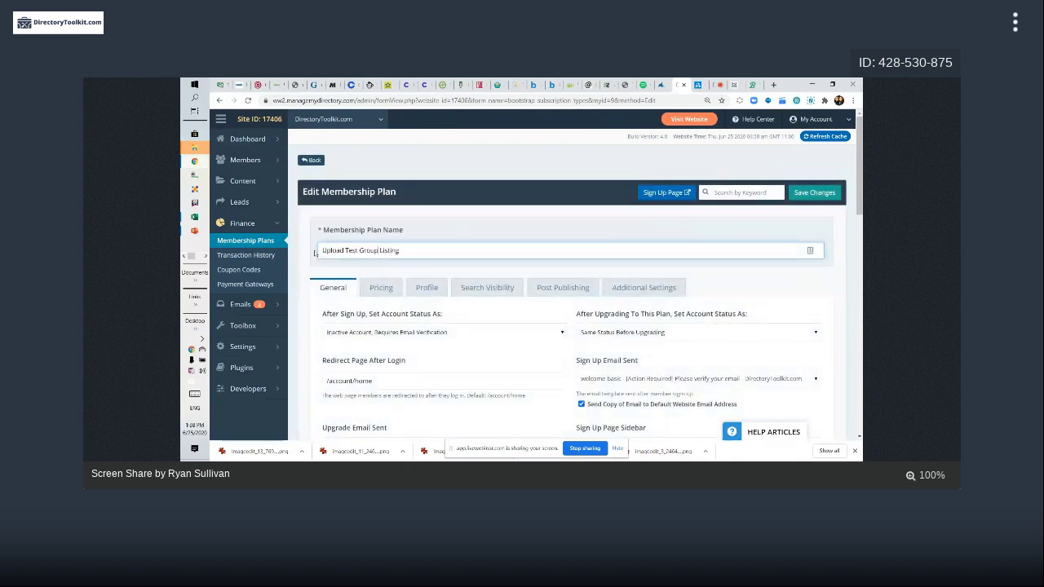
{"action": "type", "text": "up"}
{"action": "key", "text": "Delete"}
{"action": "left_click", "coordinate": [500, 170]}
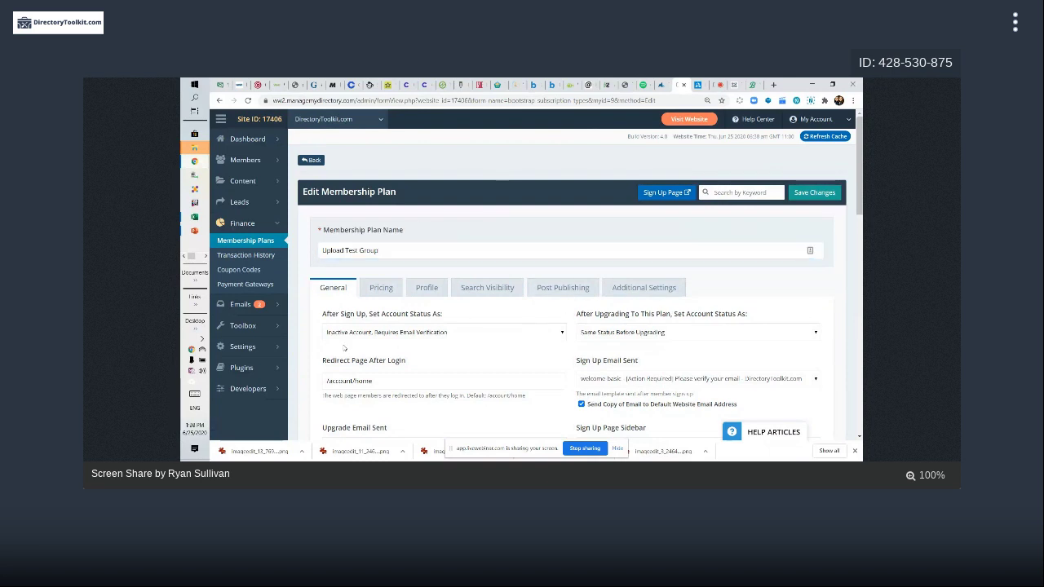
{"action": "scroll", "coordinate": [471, 327], "scroll_direction": "down", "scroll_amount": 5}
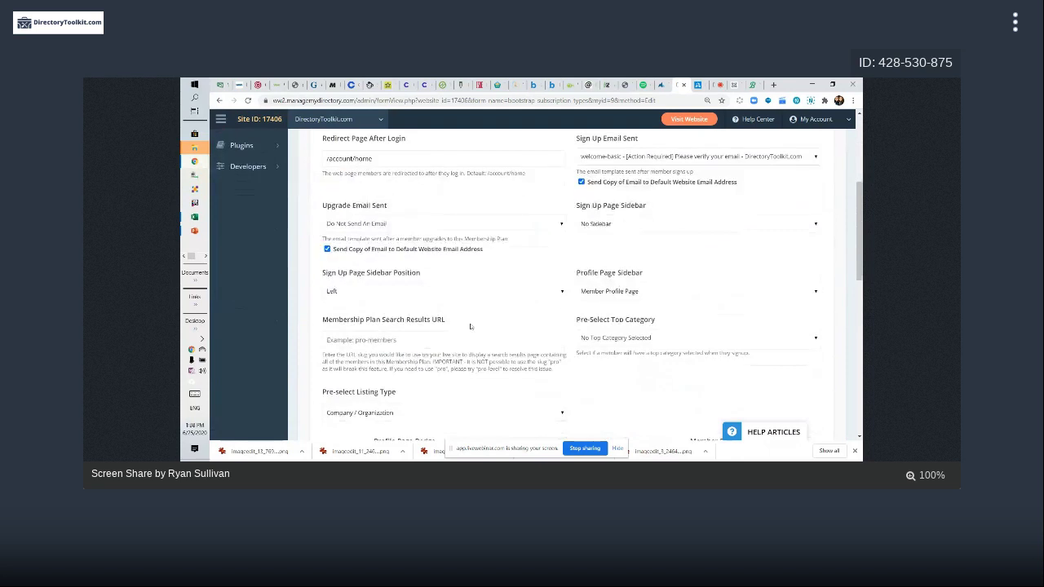
{"action": "scroll", "coordinate": [471, 327], "scroll_direction": "down", "scroll_amount": 10}
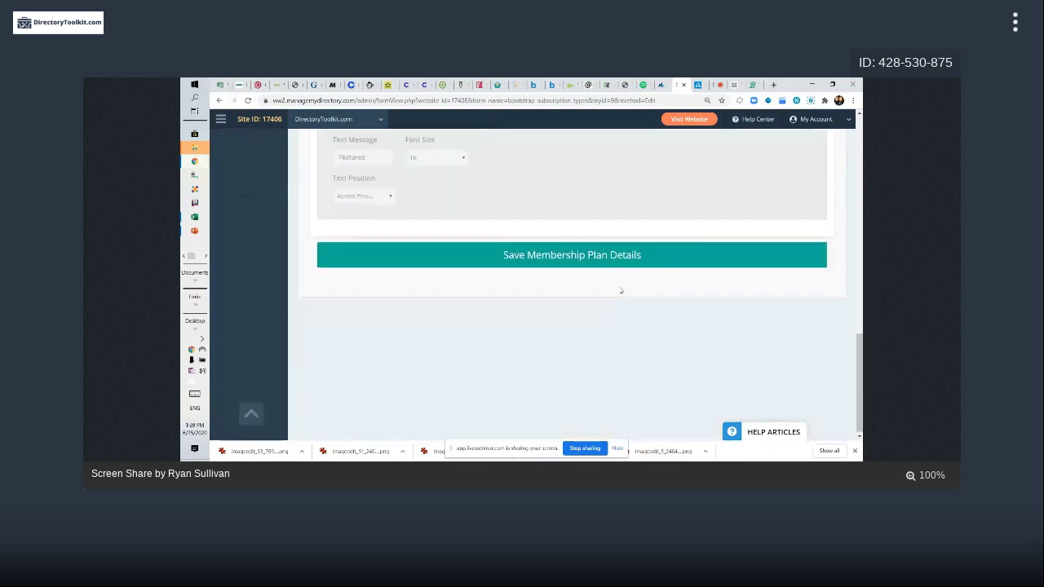
{"action": "left_click", "coordinate": [602, 251]}
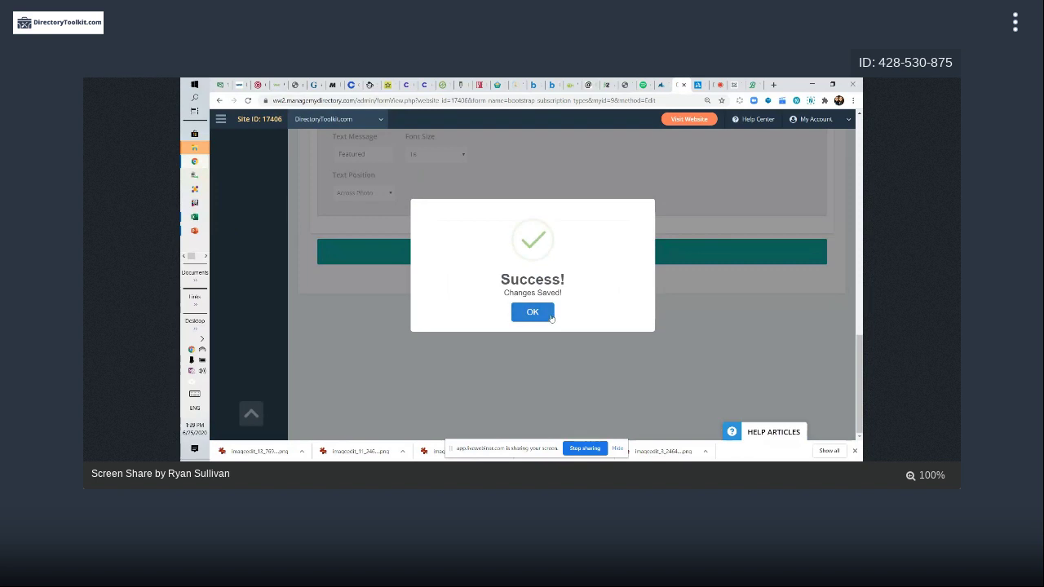
{"action": "left_click", "coordinate": [533, 312]}
Step: Open the CSV member import page and assign the Upload Test Group membership plan to the imported members
{"action": "scroll", "coordinate": [559, 302], "scroll_direction": "up", "scroll_amount": 3}
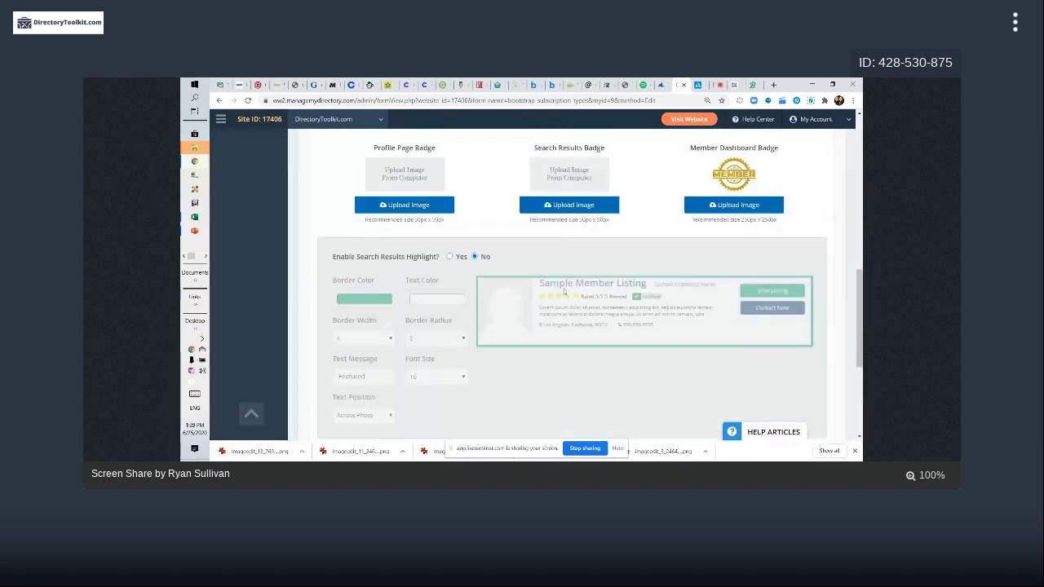
{"action": "scroll", "coordinate": [522, 277], "scroll_direction": "up", "scroll_amount": 5}
{"action": "scroll", "coordinate": [461, 261], "scroll_direction": "up", "scroll_amount": 5}
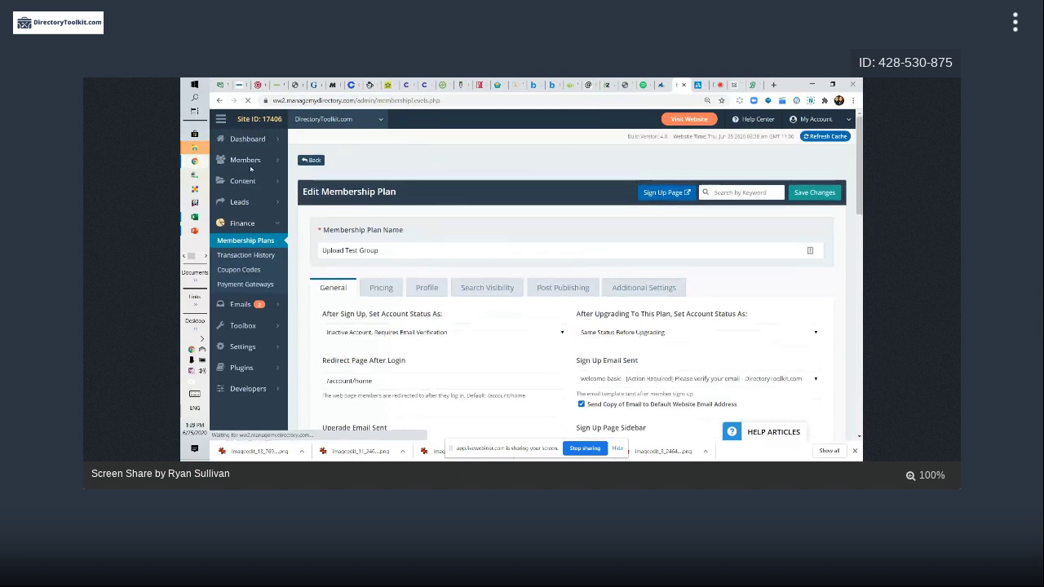
{"action": "mouse_move", "coordinate": [255, 162]}
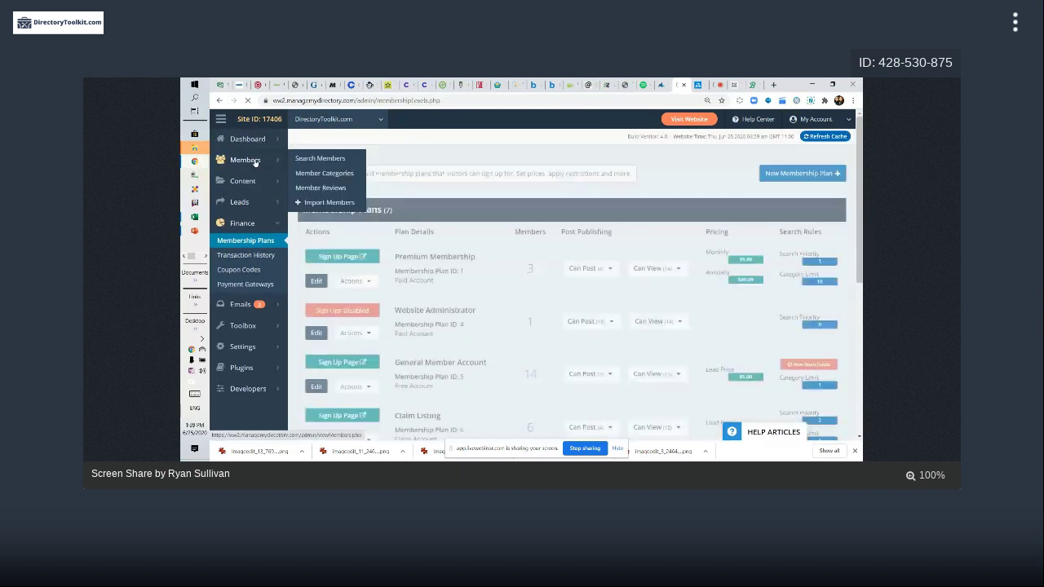
{"action": "left_click", "coordinate": [308, 173]}
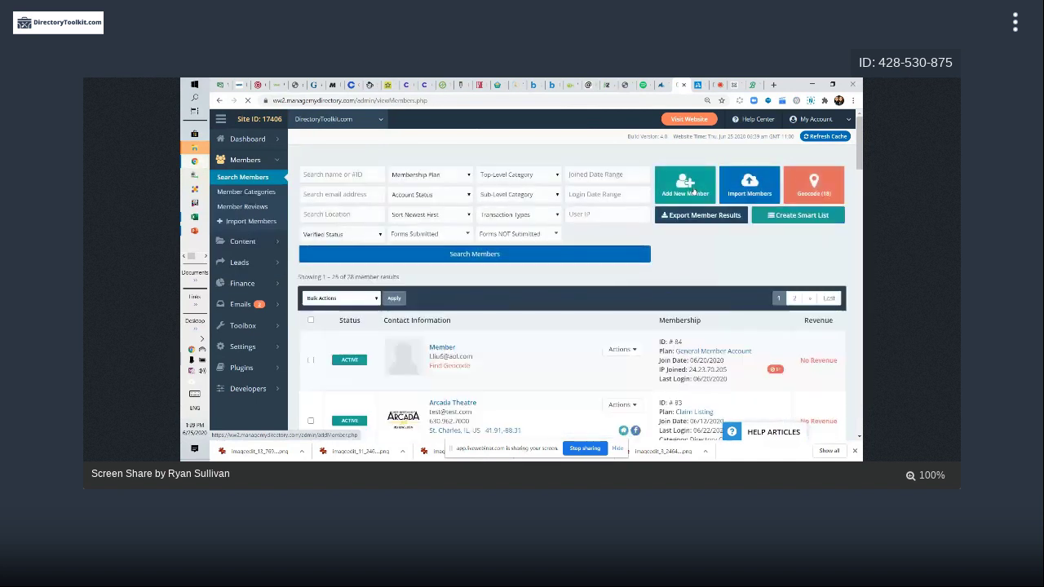
{"action": "left_click", "coordinate": [754, 191]}
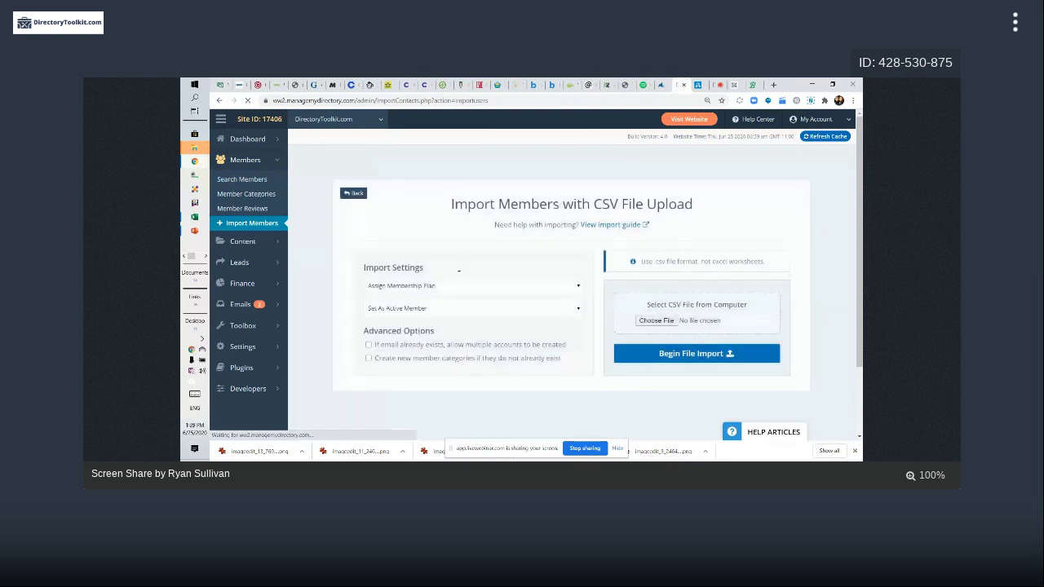
{"action": "left_click", "coordinate": [416, 286]}
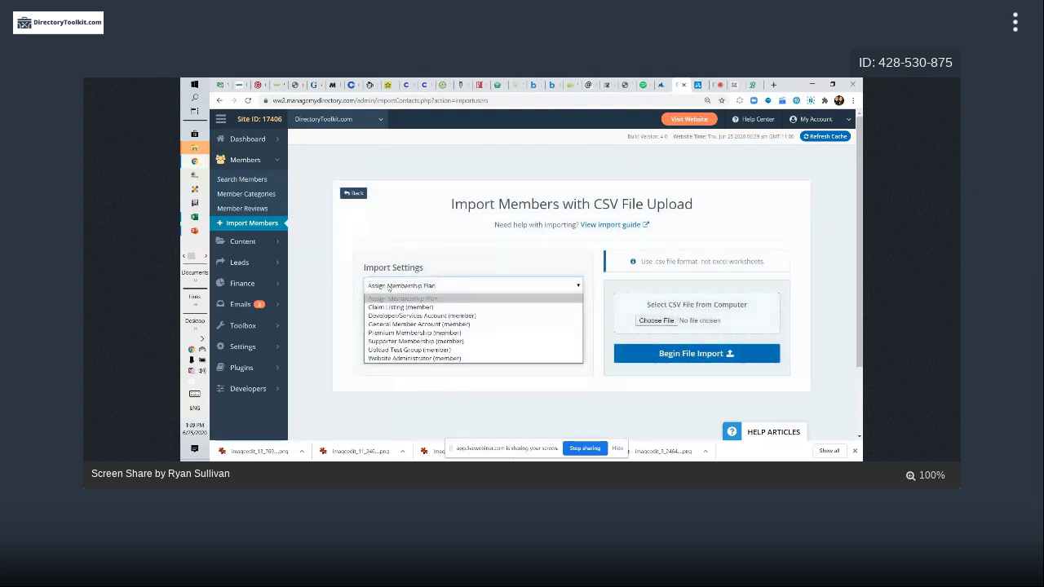
{"action": "left_click", "coordinate": [418, 351]}
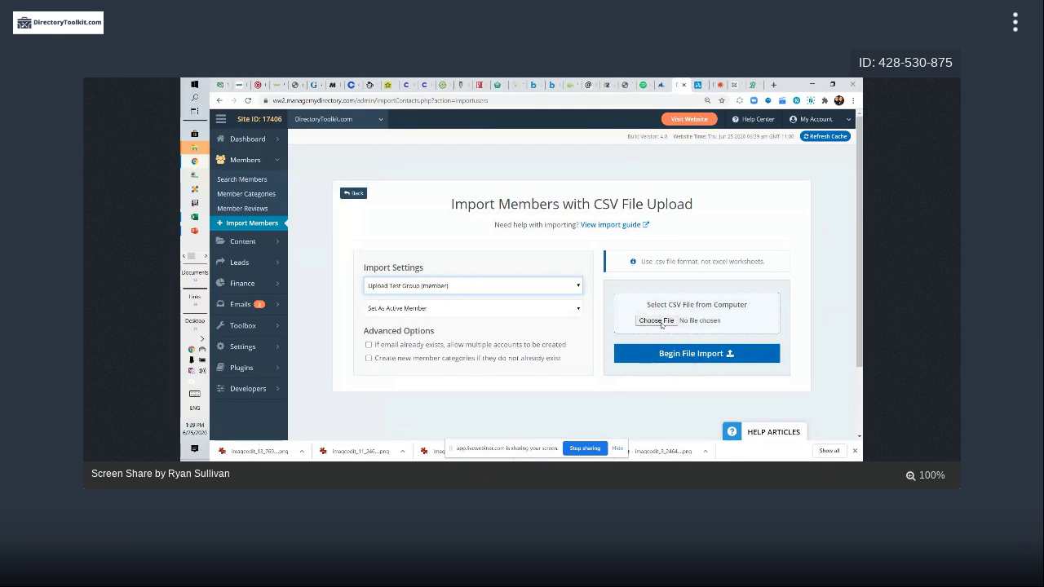
{"action": "left_click", "coordinate": [481, 171]}
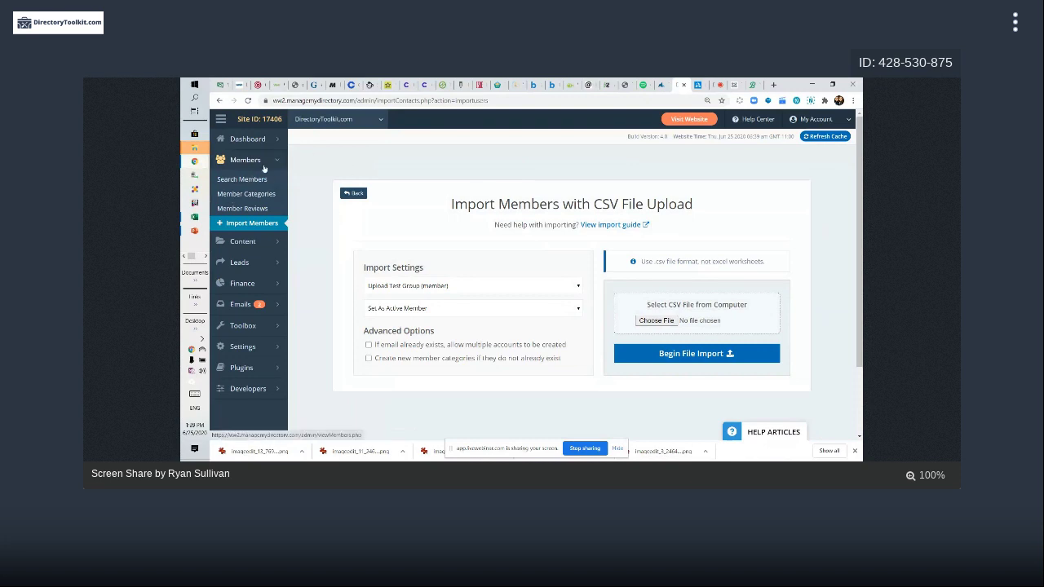
Step: View the members belonging to the Upload Test Group plan from the membership plans list
{"action": "mouse_move", "coordinate": [269, 244]}
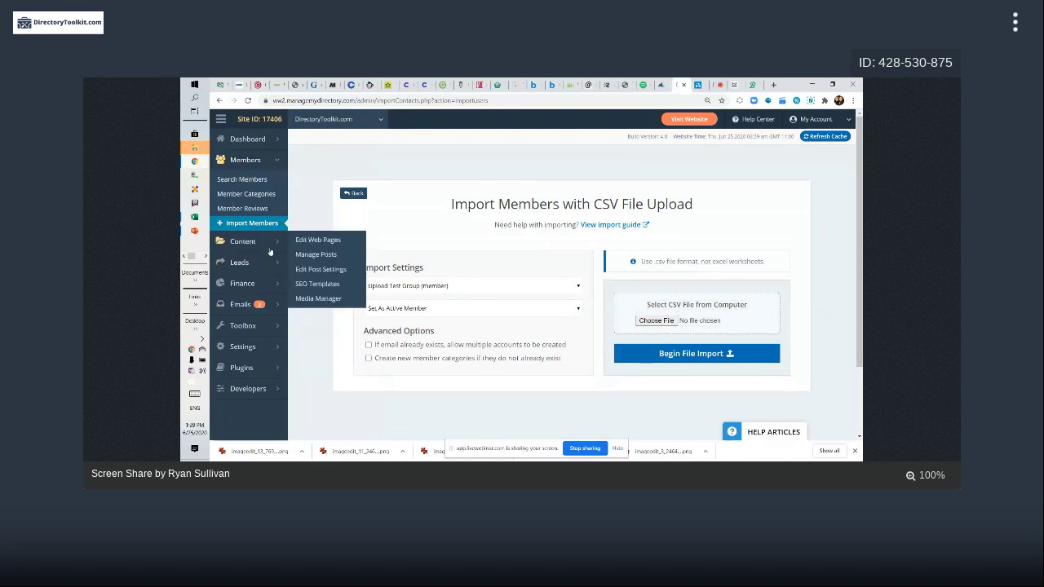
{"action": "mouse_move", "coordinate": [271, 283]}
{"action": "left_click", "coordinate": [312, 281]}
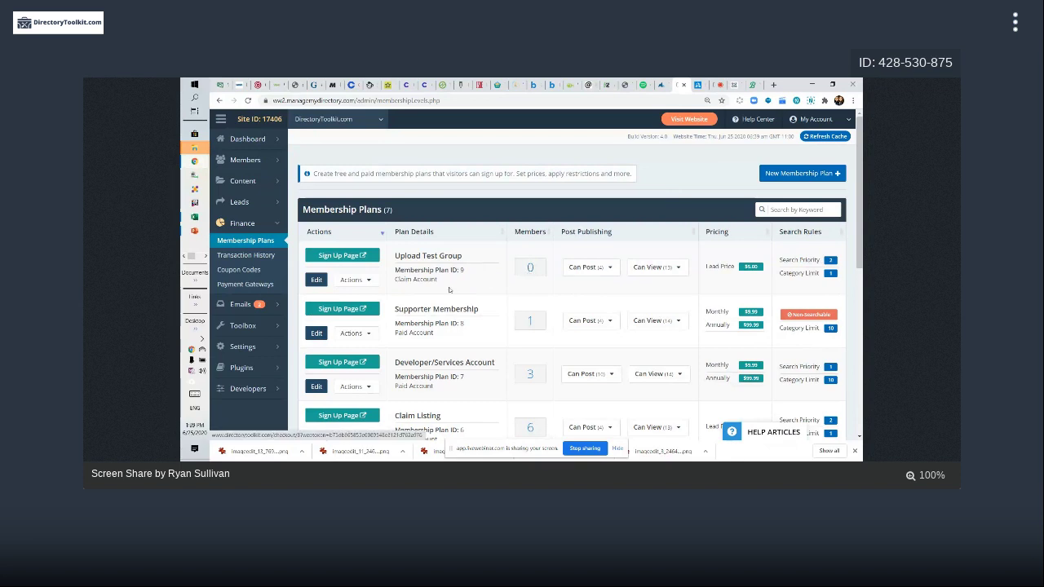
{"action": "left_click", "coordinate": [531, 269]}
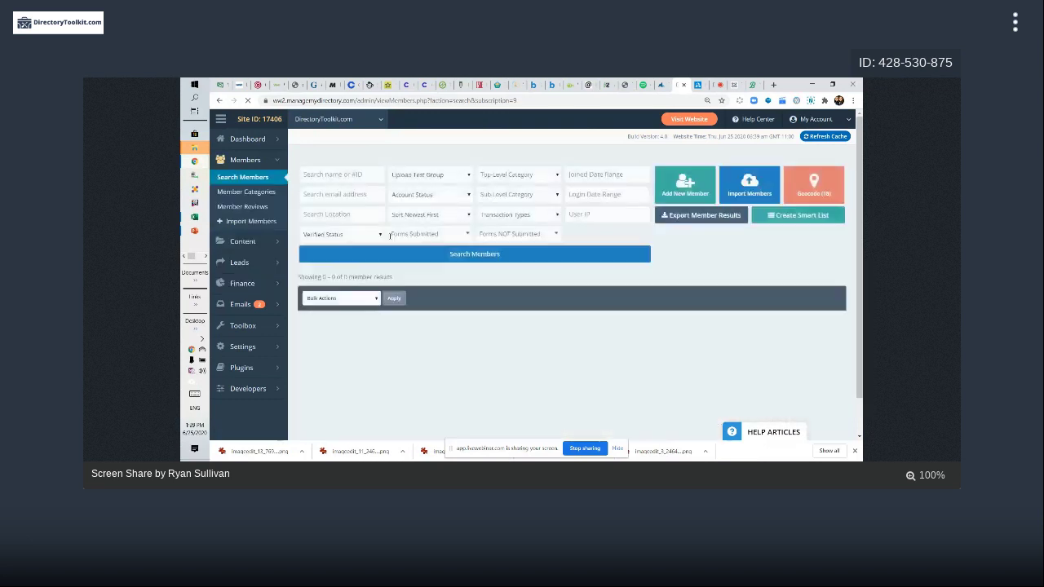
{"action": "left_click", "coordinate": [494, 230]}
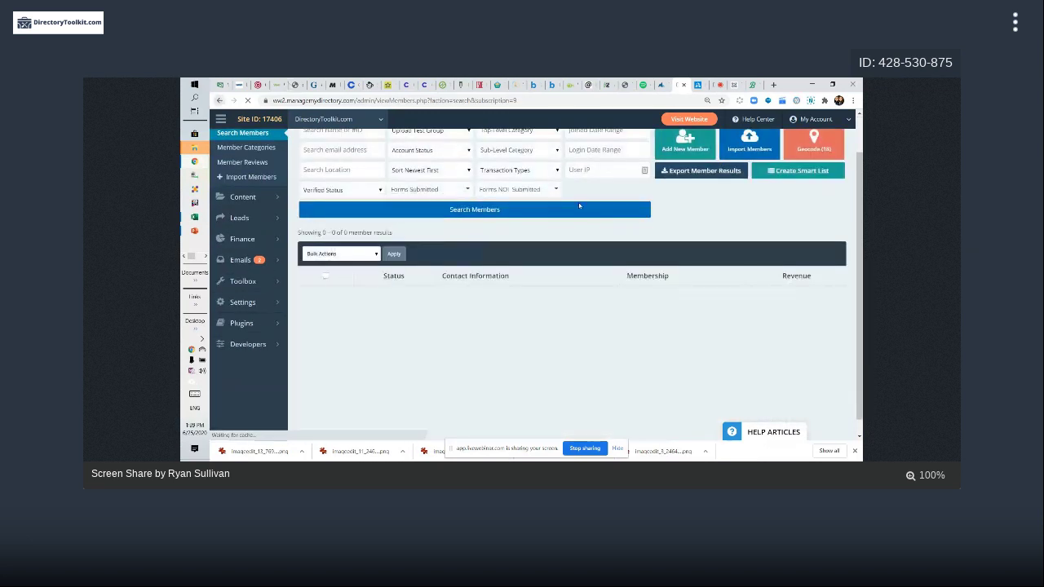
Step: Select all members of the Claim Listing plan and display the bulk actions available for them
{"action": "key", "text": "alt+Left"}
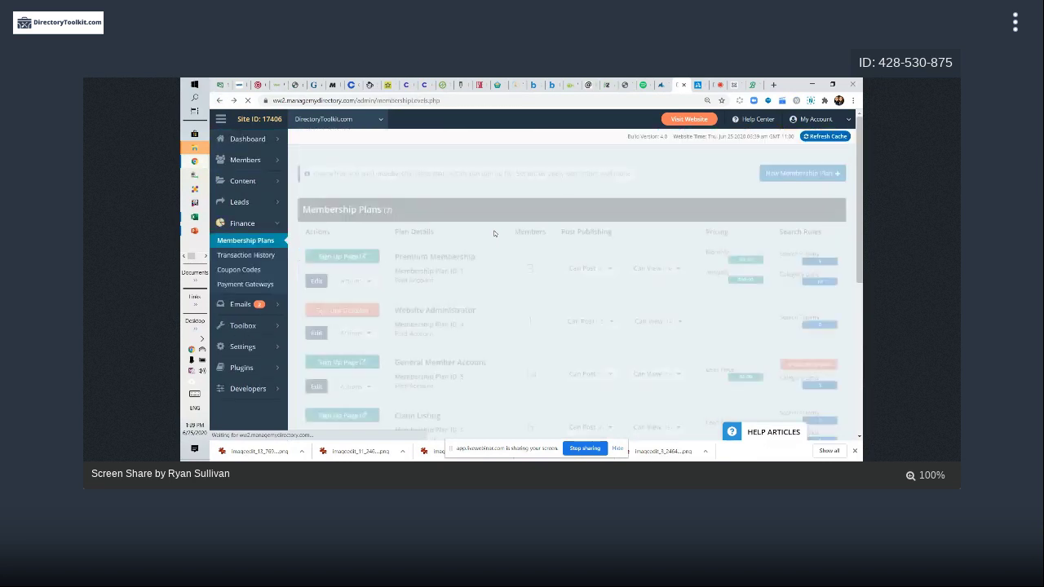
{"action": "scroll", "coordinate": [439, 367], "scroll_direction": "down", "scroll_amount": 3}
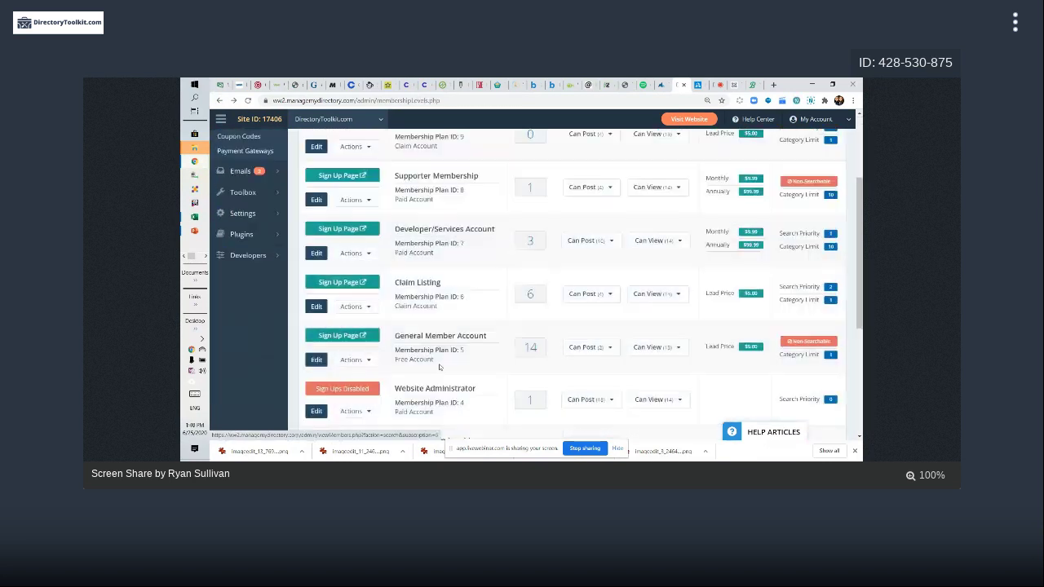
{"action": "left_click", "coordinate": [531, 295]}
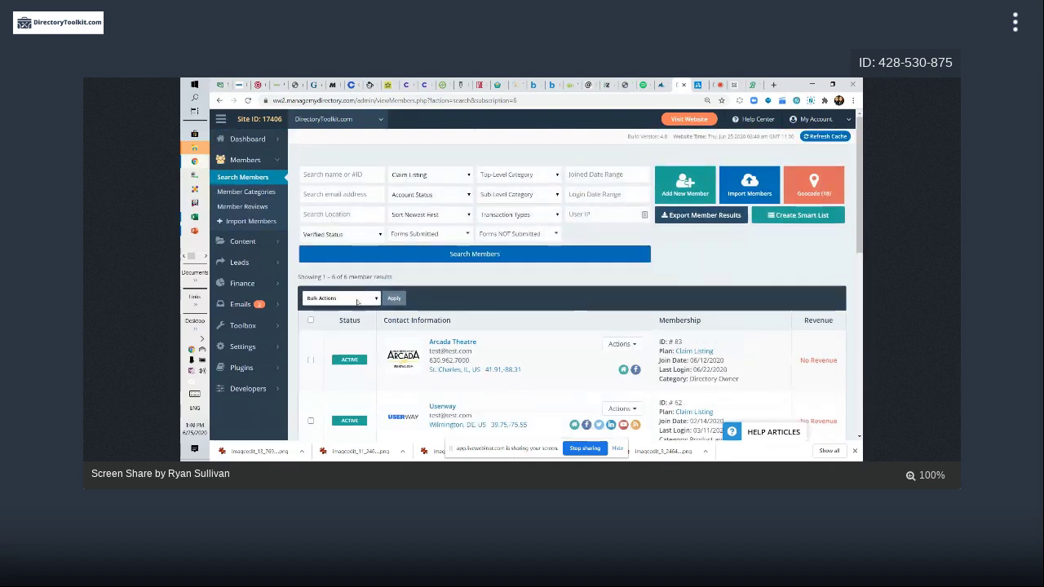
{"action": "left_click", "coordinate": [310, 320]}
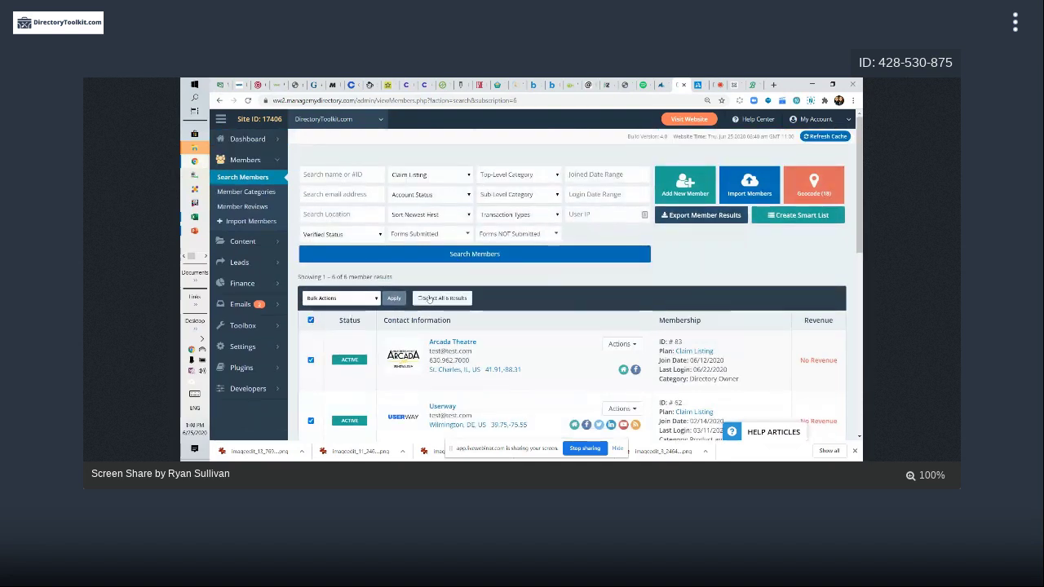
{"action": "left_click", "coordinate": [430, 298]}
{"action": "left_click", "coordinate": [361, 300]}
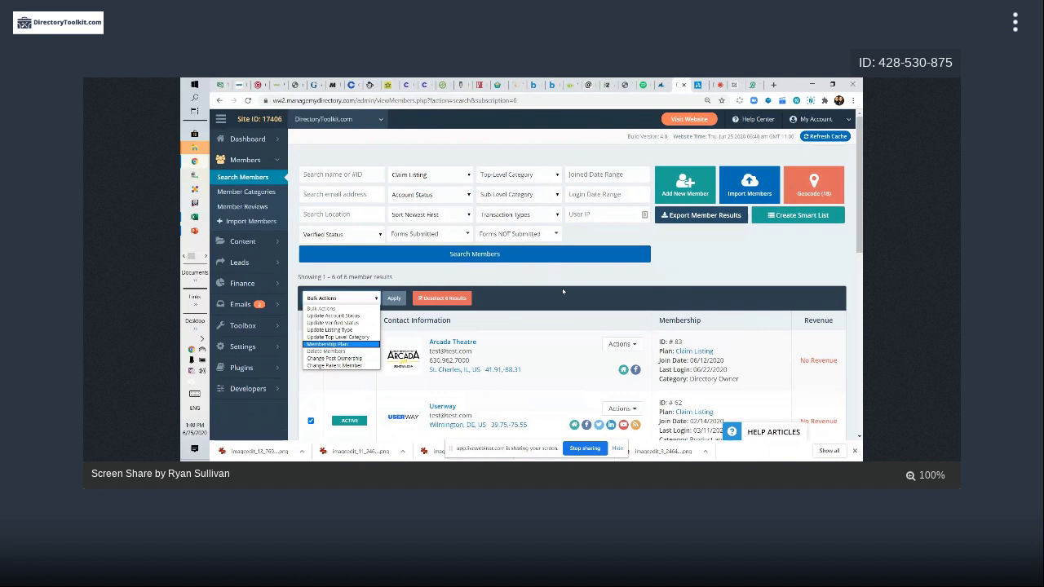
Step: Set the member search's joined date range to 2020-06-19 to 2020-06-20 and clear its membership plan filter
{"action": "left_click", "coordinate": [608, 174]}
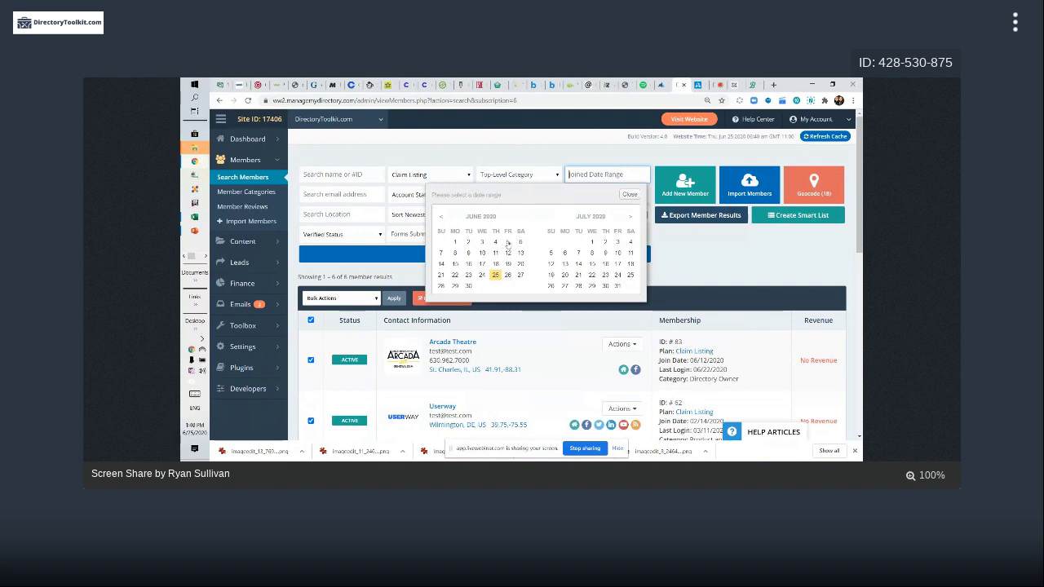
{"action": "left_click", "coordinate": [520, 264]}
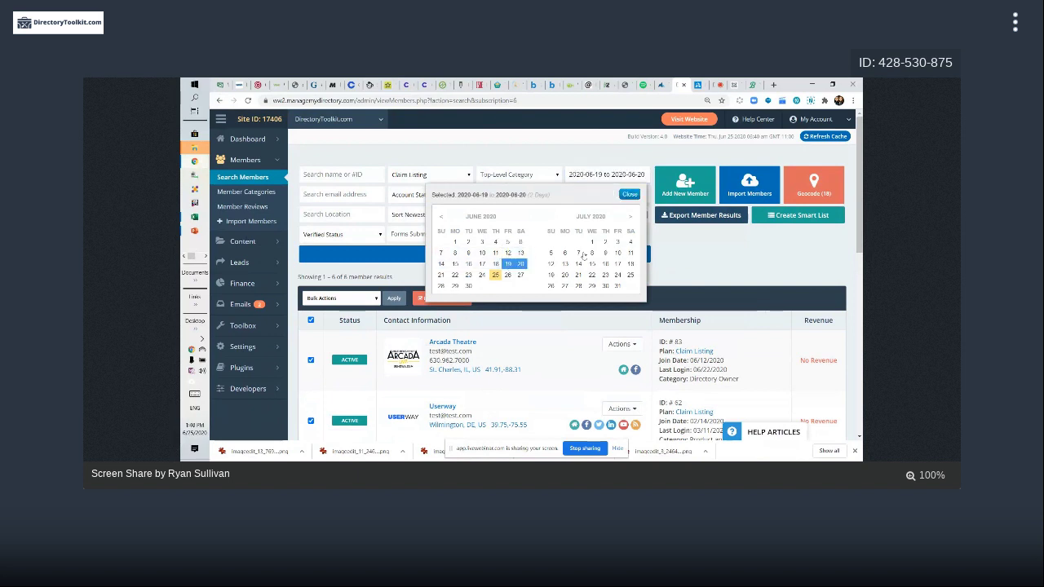
{"action": "left_click", "coordinate": [630, 194]}
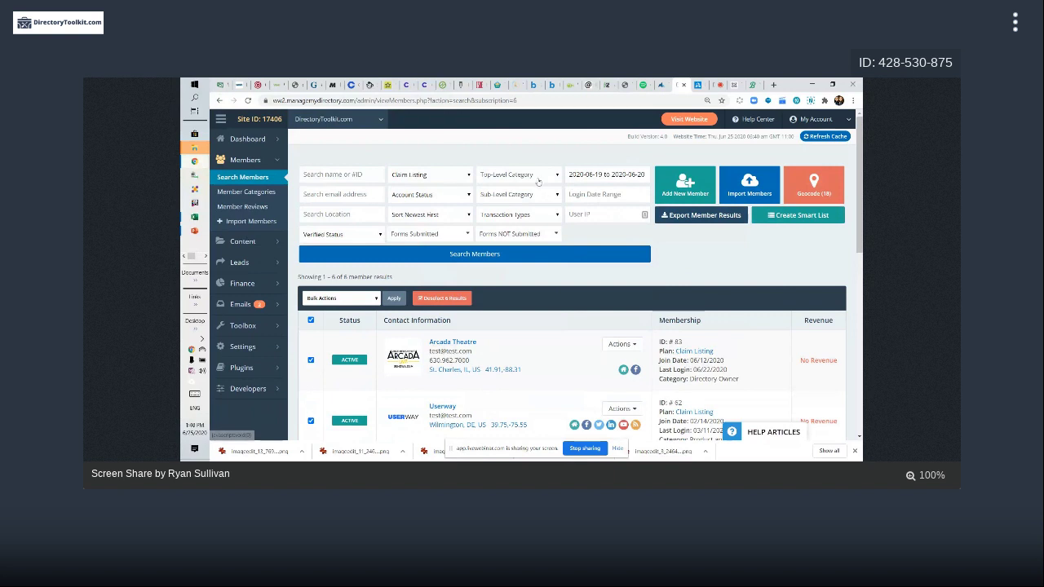
{"action": "left_click", "coordinate": [399, 177]}
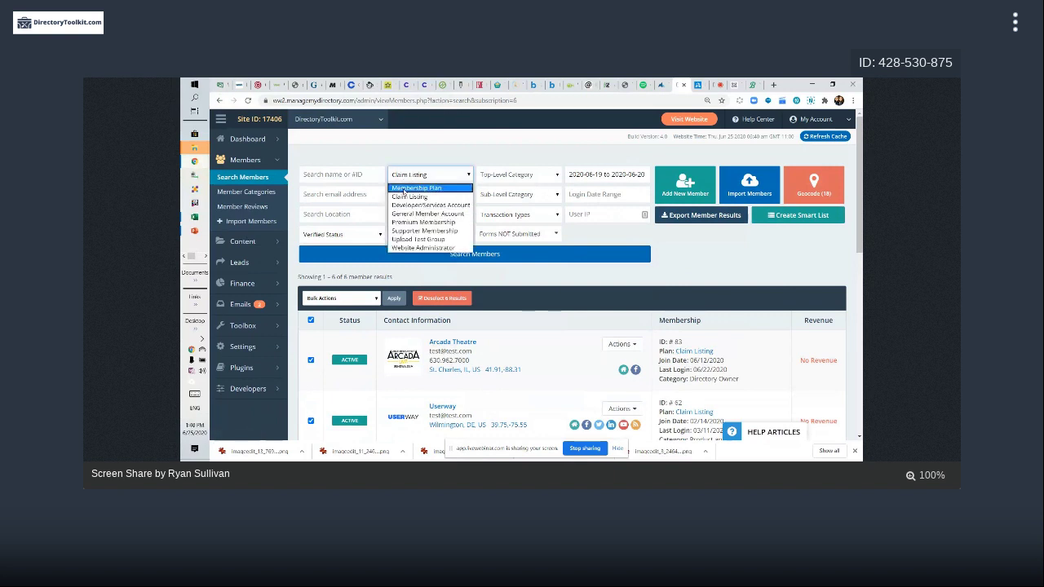
{"action": "left_click", "coordinate": [411, 189]}
{"action": "left_click", "coordinate": [430, 175]}
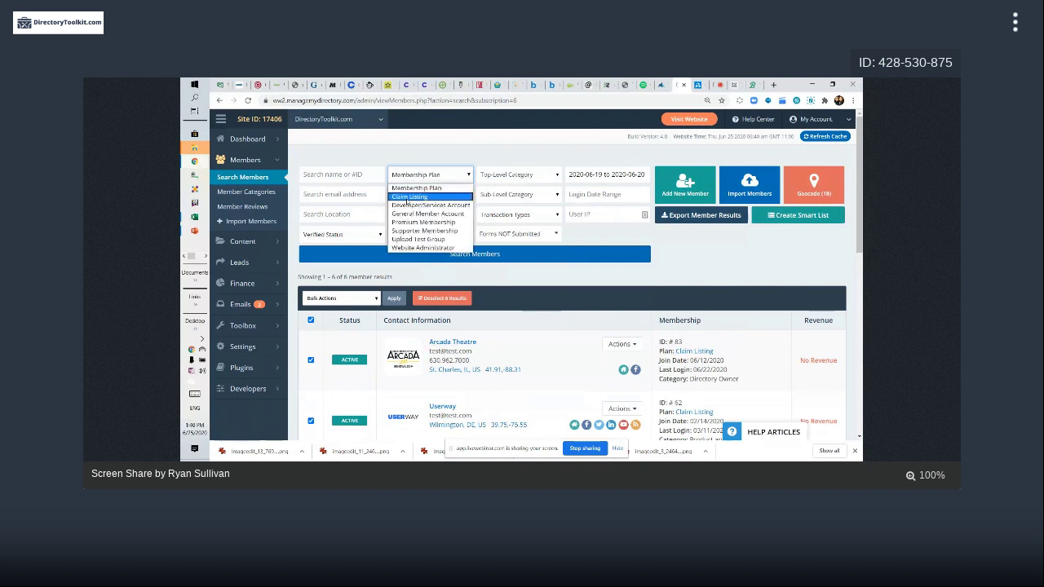
{"action": "left_click", "coordinate": [416, 187]}
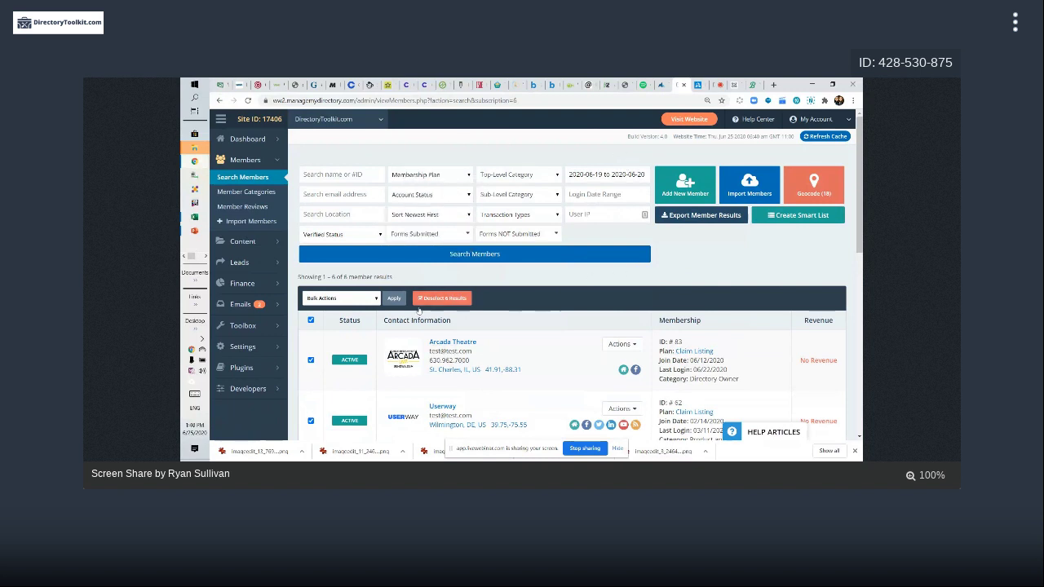
{"action": "scroll", "coordinate": [377, 271], "scroll_direction": "down", "scroll_amount": 3}
{"action": "scroll", "coordinate": [335, 348], "scroll_direction": "up", "scroll_amount": 3}
{"action": "mouse_move", "coordinate": [277, 256]}
{"action": "left_click", "coordinate": [424, 234]}
{"action": "scroll", "coordinate": [576, 329], "scroll_direction": "down", "scroll_amount": 3}
{"action": "scroll", "coordinate": [576, 328], "scroll_direction": "up", "scroll_amount": 3}
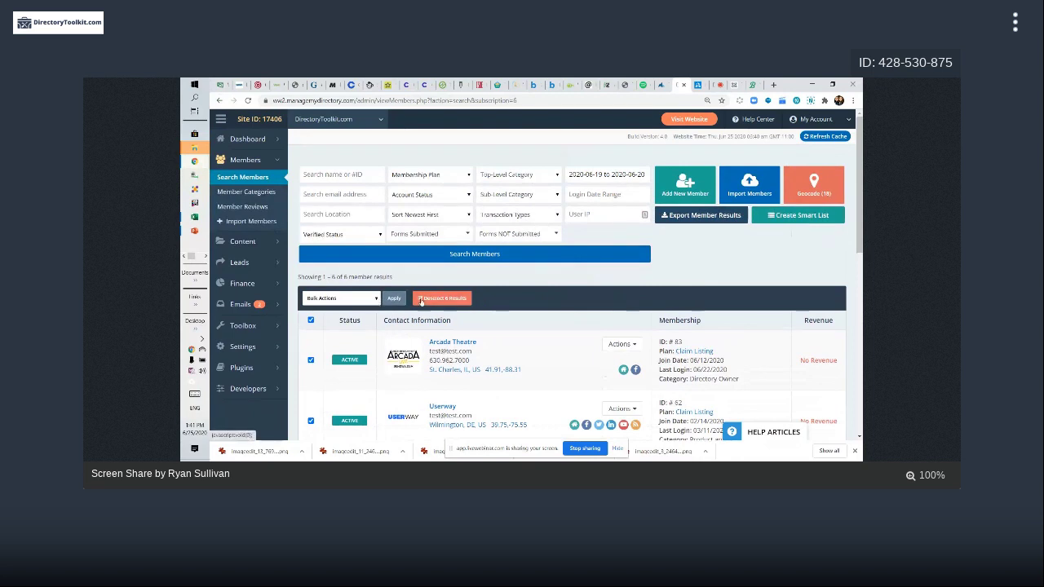
Step: Preview a bulk membership plan change to Claim Listing for the selected members and cancel it without updating the records
{"action": "left_click", "coordinate": [372, 299]}
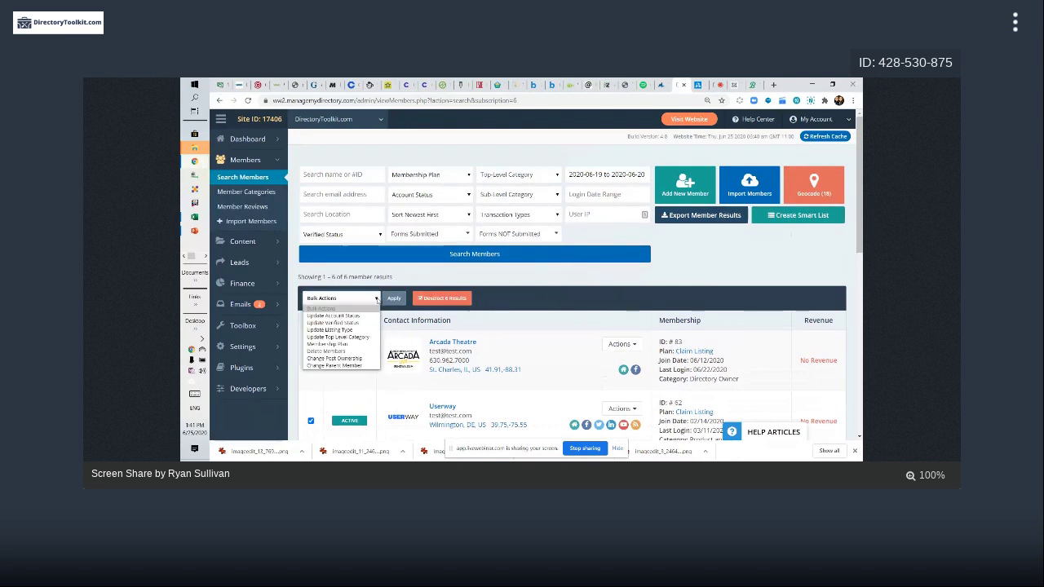
{"action": "left_click", "coordinate": [354, 346]}
{"action": "left_click", "coordinate": [394, 298]}
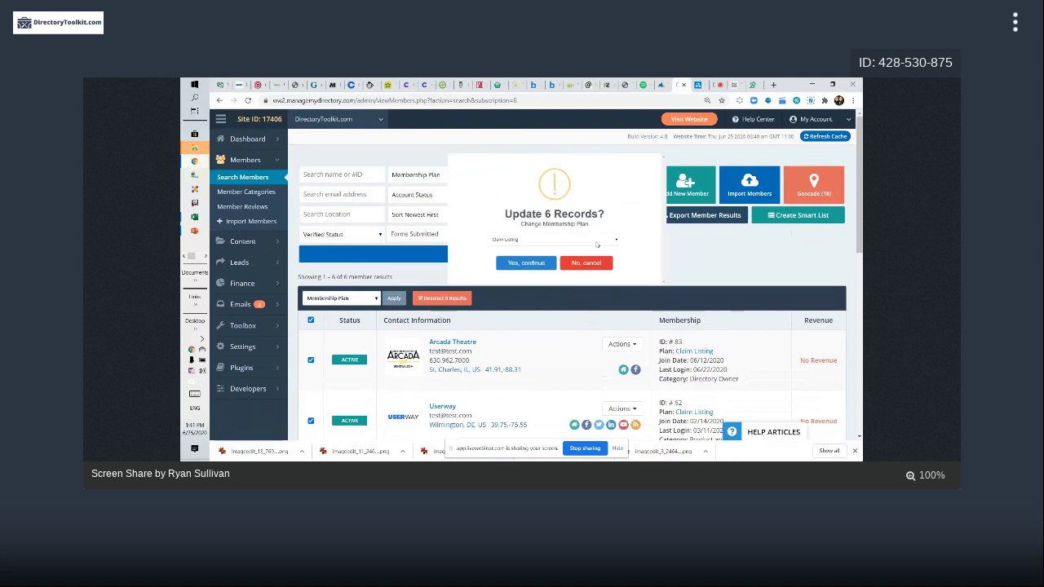
{"action": "left_click", "coordinate": [584, 243]}
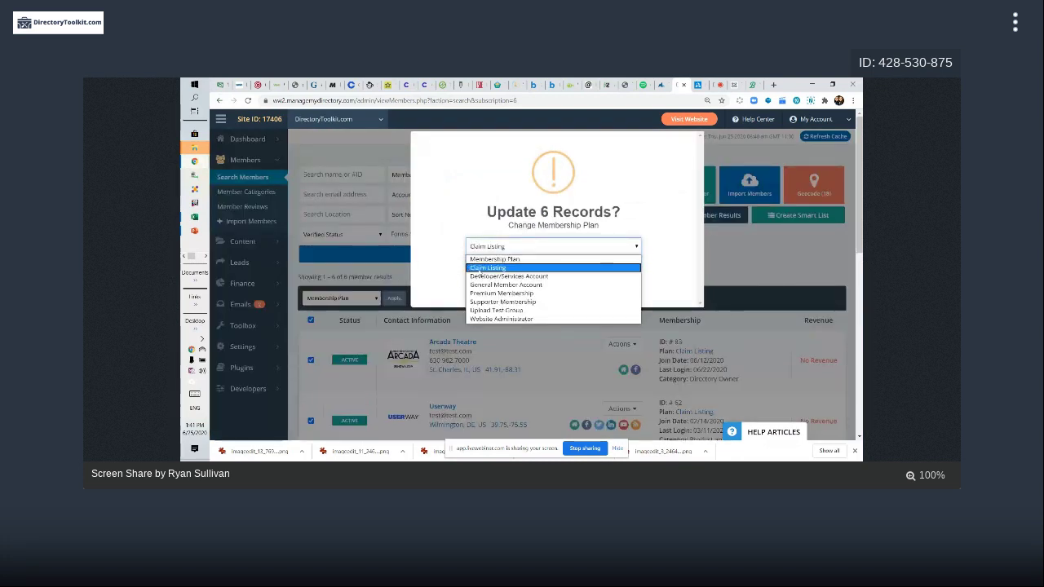
{"action": "left_click", "coordinate": [493, 267]}
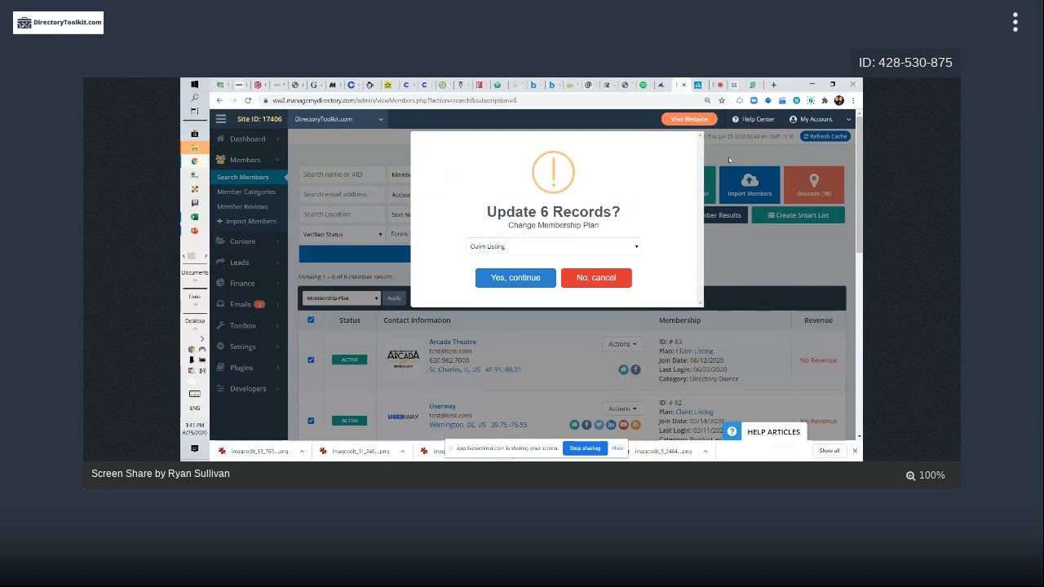
{"action": "left_click", "coordinate": [578, 278]}
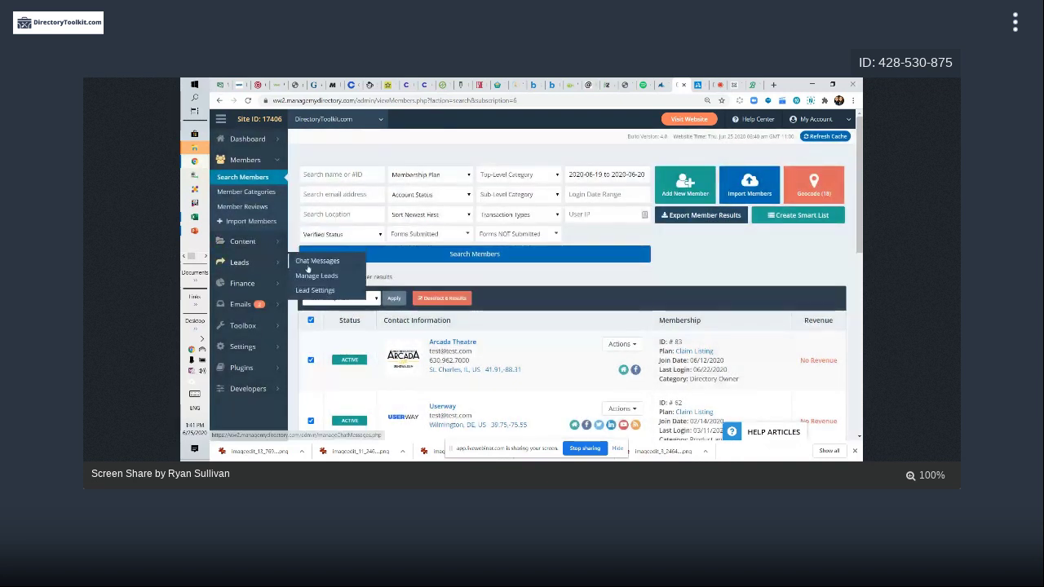
Step: Open the member categories and examine the name and link URL of the Directory Owner top-level category
{"action": "left_click", "coordinate": [339, 279]}
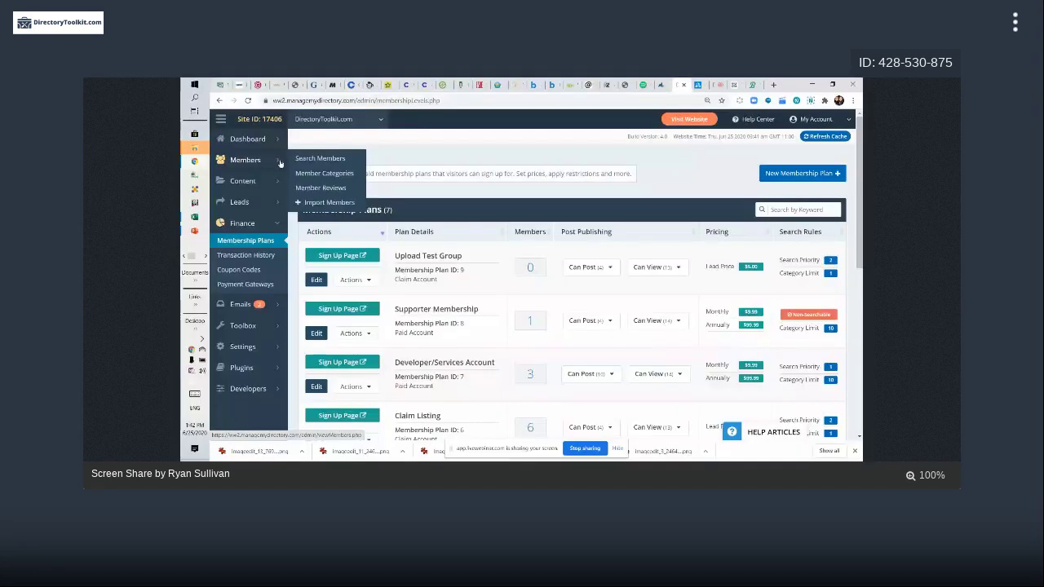
{"action": "left_click", "coordinate": [319, 173]}
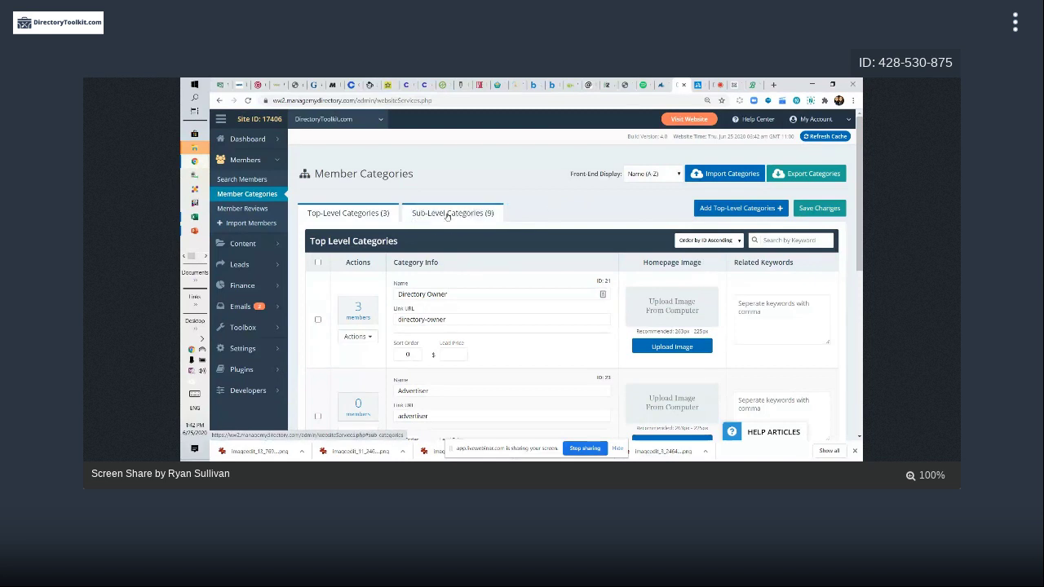
{"action": "scroll", "coordinate": [474, 336], "scroll_direction": "down", "scroll_amount": 3}
{"action": "scroll", "coordinate": [474, 337], "scroll_direction": "up", "scroll_amount": 3}
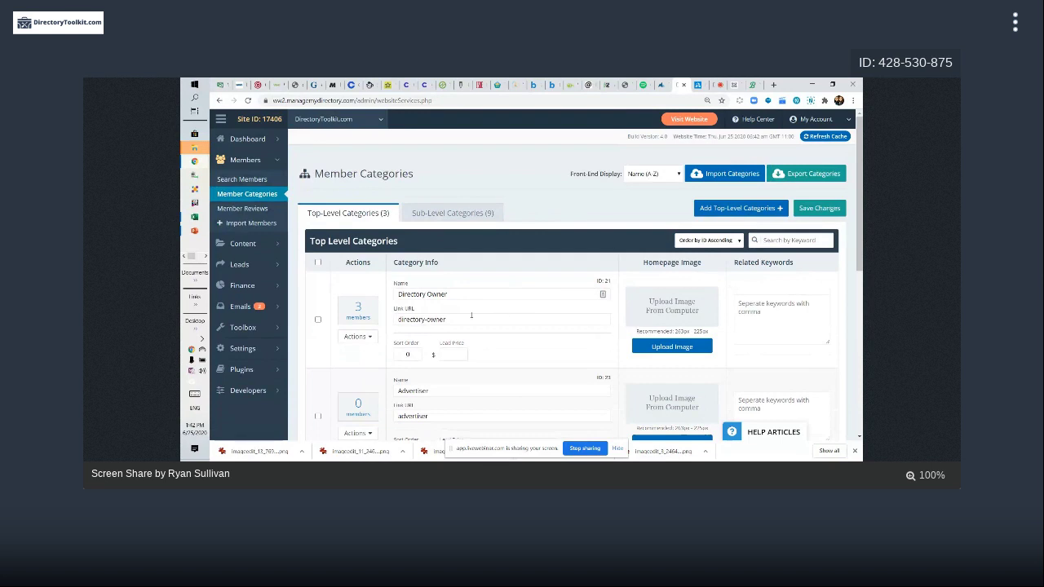
{"action": "left_click_drag", "start_coordinate": [456, 320], "coordinate": [389, 324]}
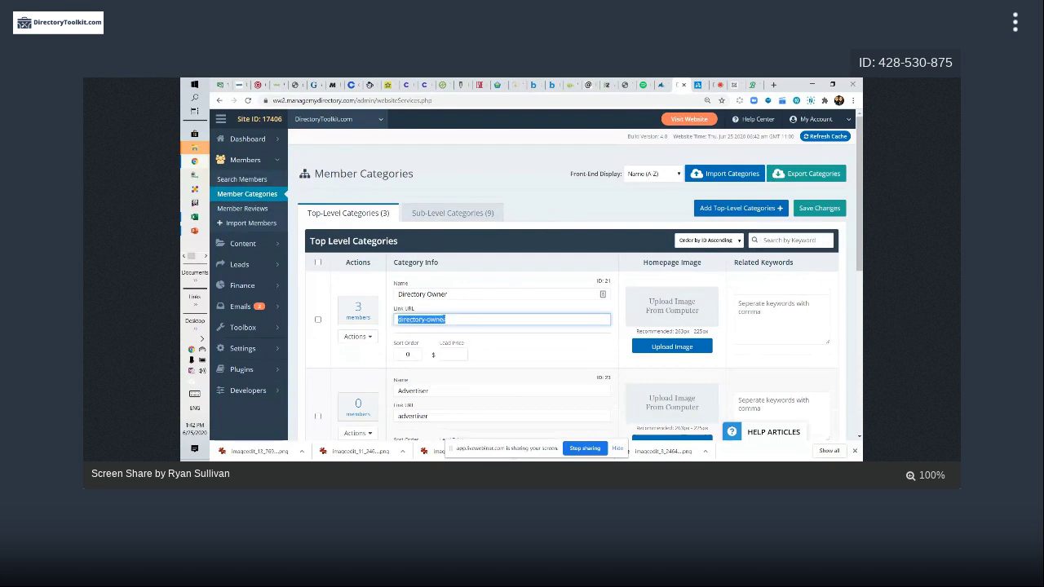
{"action": "left_click_drag", "start_coordinate": [445, 294], "coordinate": [394, 296]}
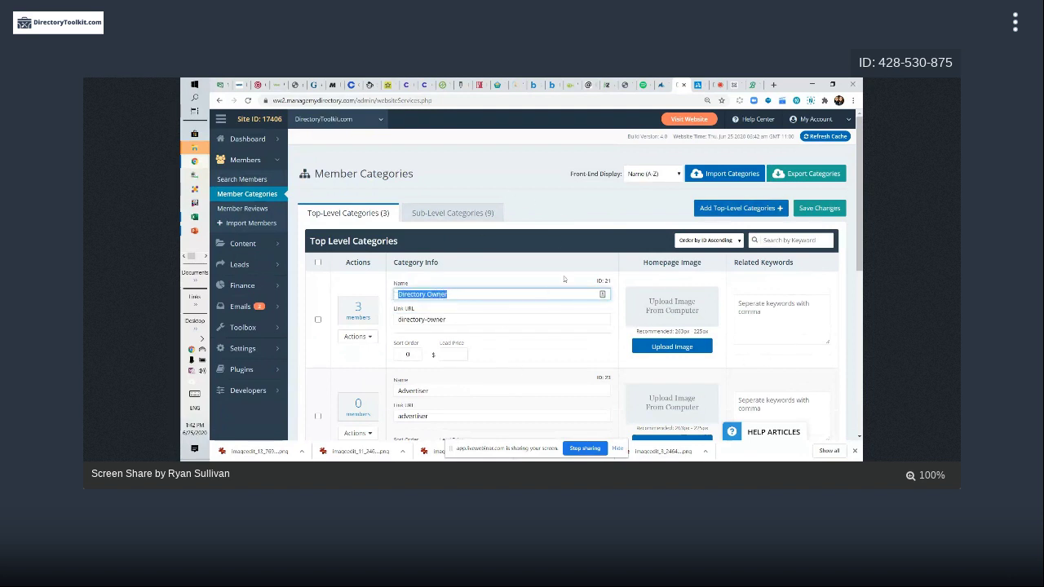
{"action": "left_click", "coordinate": [610, 212]}
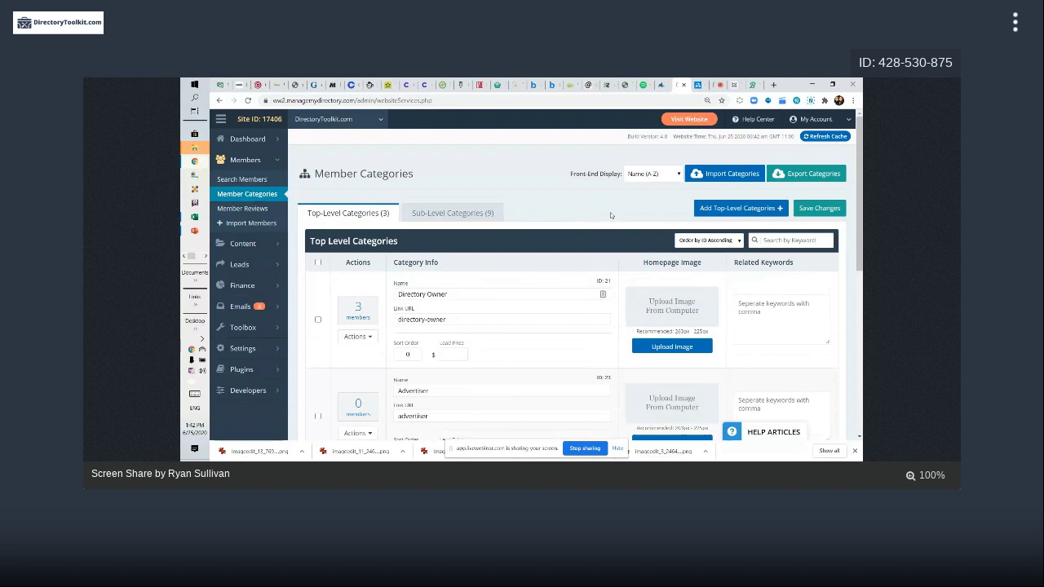
Step: In the sub-level categories, add the Accessibility name after DIY App Software so the field reads "DIY App Software,Accessibility"
{"action": "left_click", "coordinate": [470, 214]}
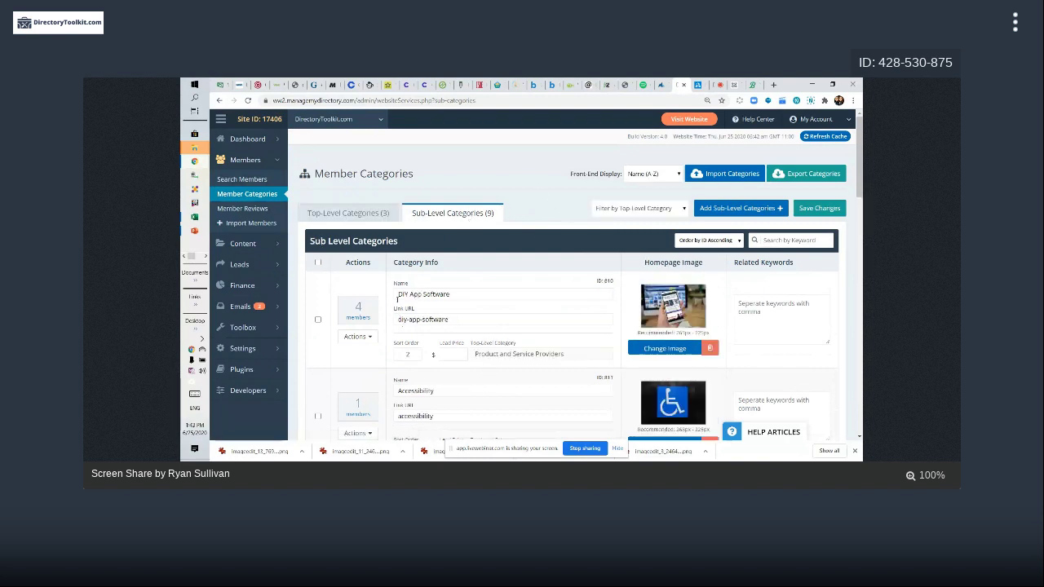
{"action": "left_click_drag", "start_coordinate": [397, 295], "coordinate": [462, 294]}
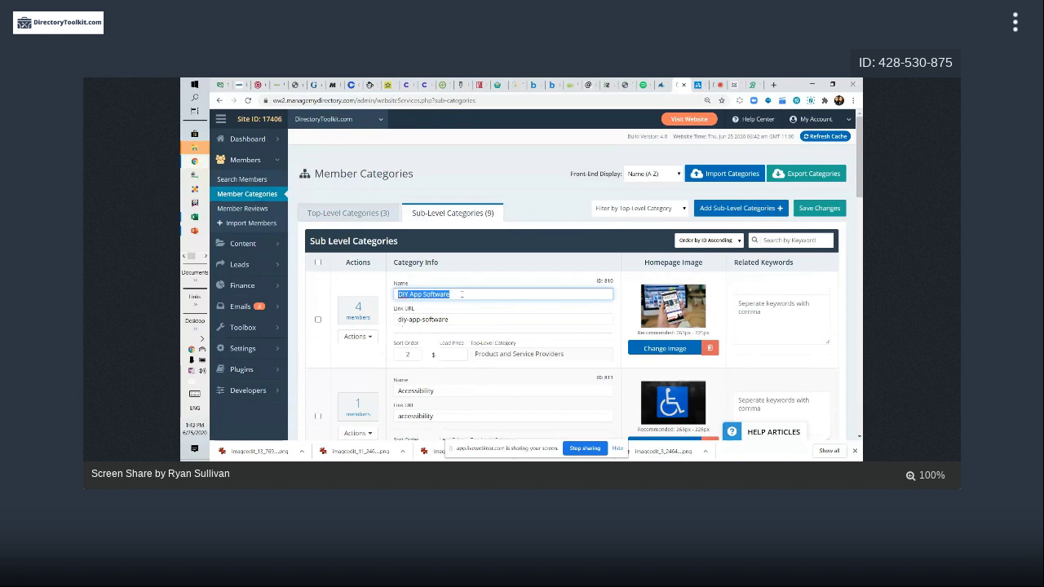
{"action": "double_click", "coordinate": [402, 392]}
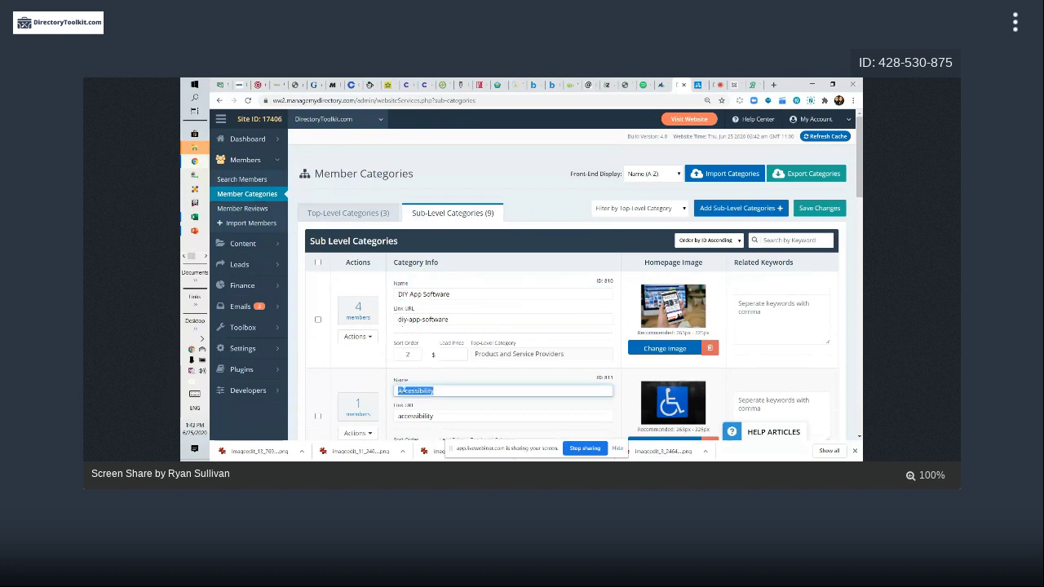
{"action": "left_click", "coordinate": [464, 293]}
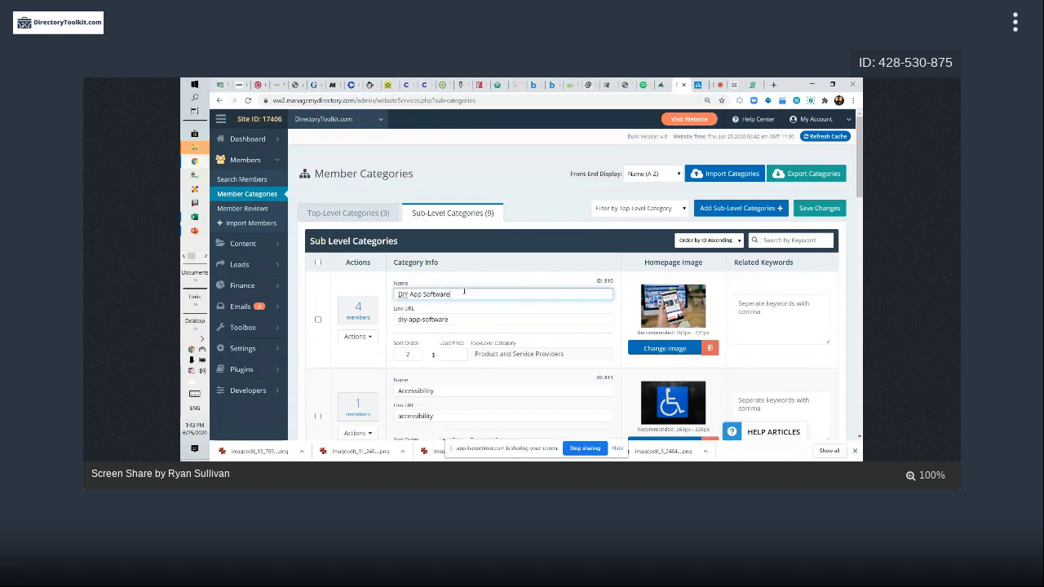
{"action": "double_click", "coordinate": [419, 391]}
{"action": "key", "text": "ctrl+c"}
{"action": "left_click", "coordinate": [473, 295]}
{"action": "key", "text": "ctrl+v"}
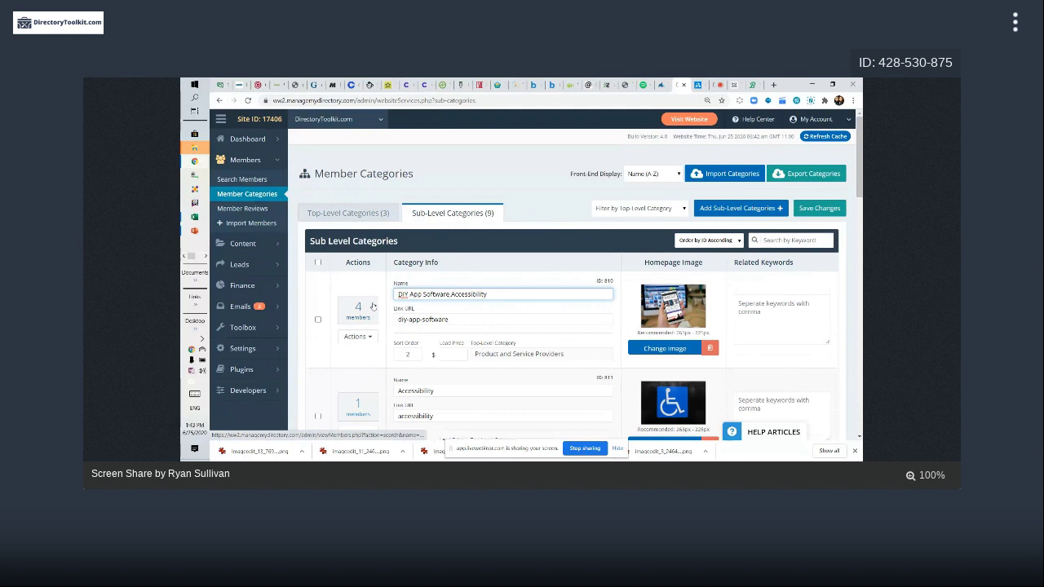
{"action": "triple_click", "coordinate": [488, 294]}
{"action": "left_click", "coordinate": [548, 183]}
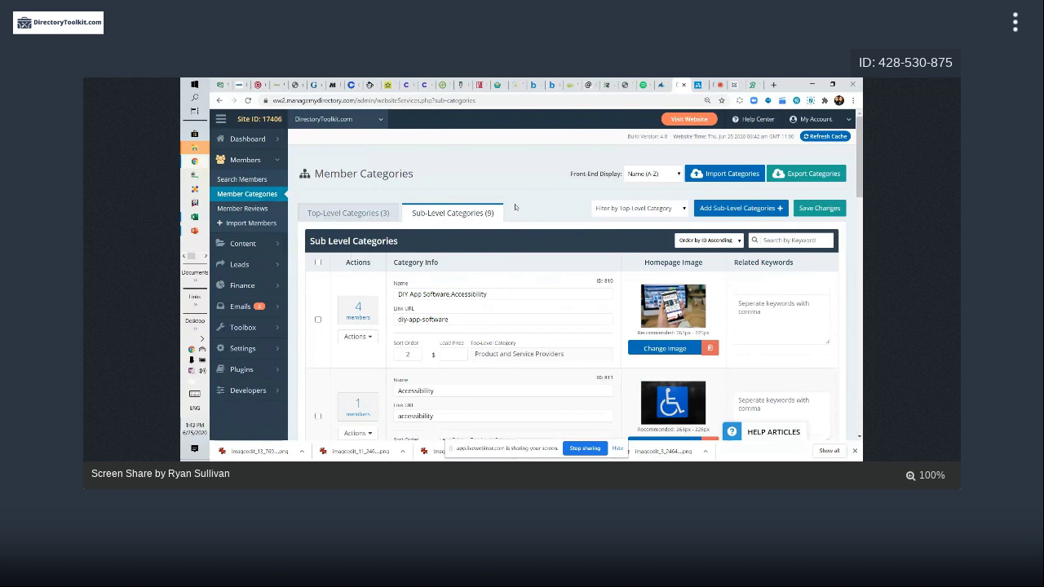
Step: Open the CSV member import page and enable creating new member categories if they do not already exist
{"action": "mouse_move", "coordinate": [272, 252]}
{"action": "left_click", "coordinate": [259, 223]}
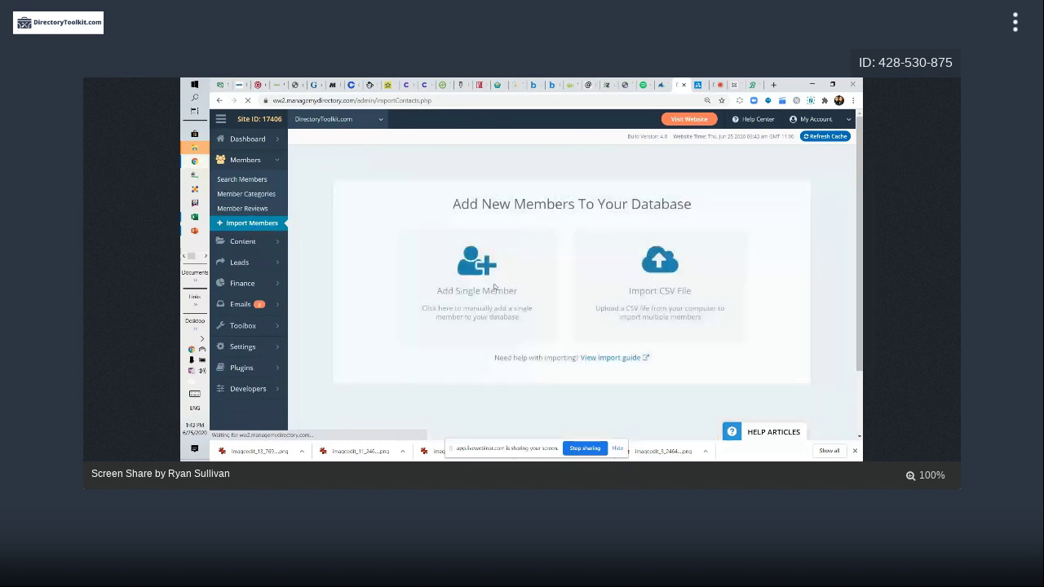
{"action": "left_click", "coordinate": [667, 287]}
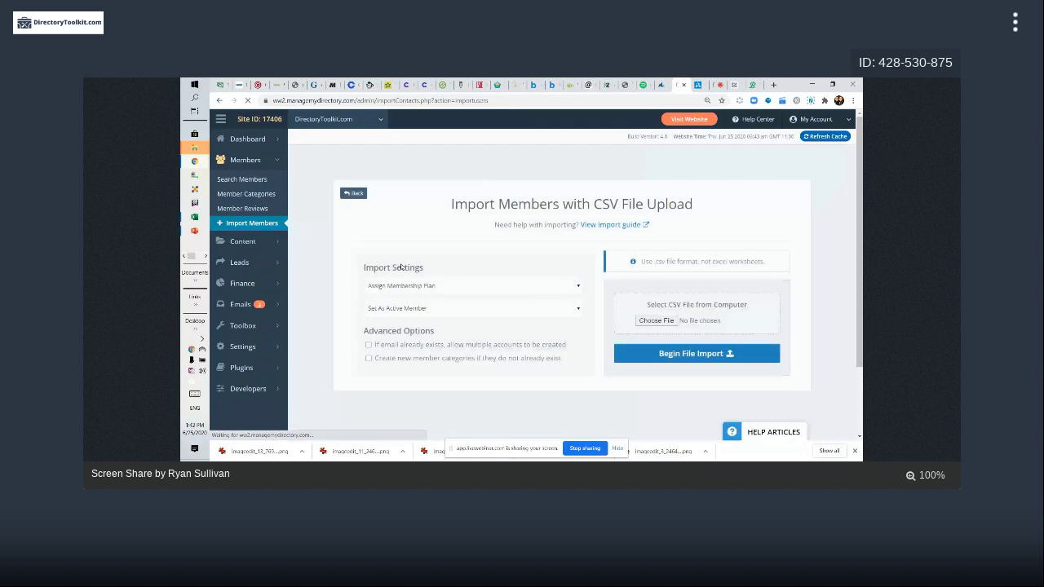
{"action": "left_click", "coordinate": [368, 358]}
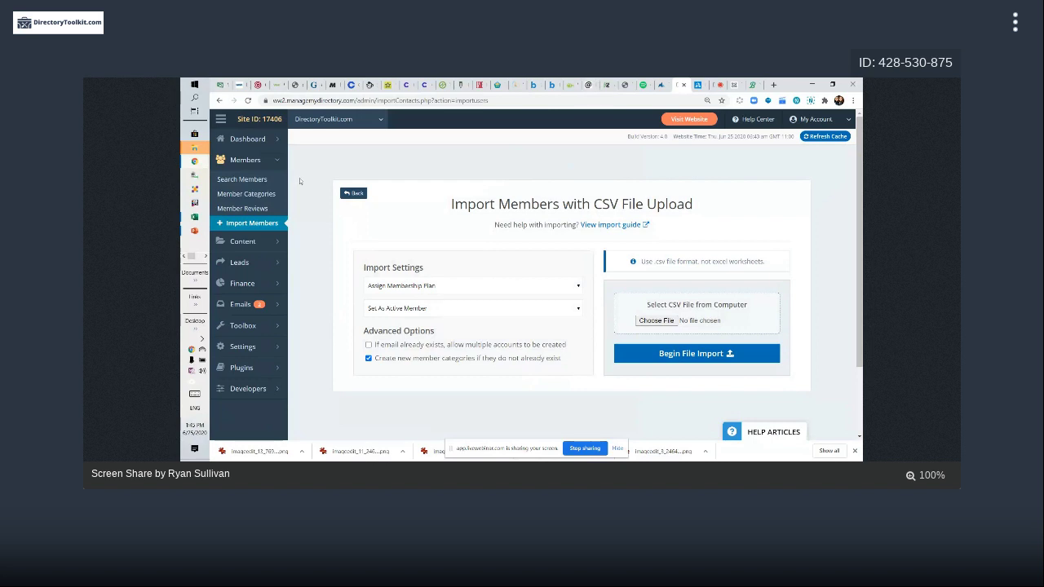
Step: Find the Cold Email sub-level category and examine its name, top-level category and parent sub-level category
{"action": "left_click", "coordinate": [265, 195]}
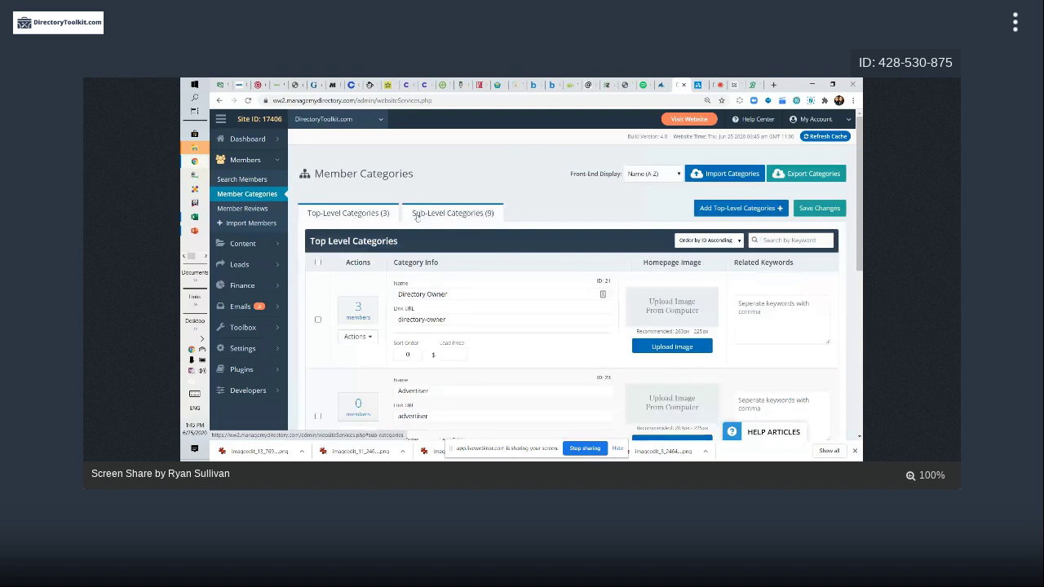
{"action": "left_click", "coordinate": [453, 213]}
{"action": "scroll", "coordinate": [424, 259], "scroll_direction": "down", "scroll_amount": 5}
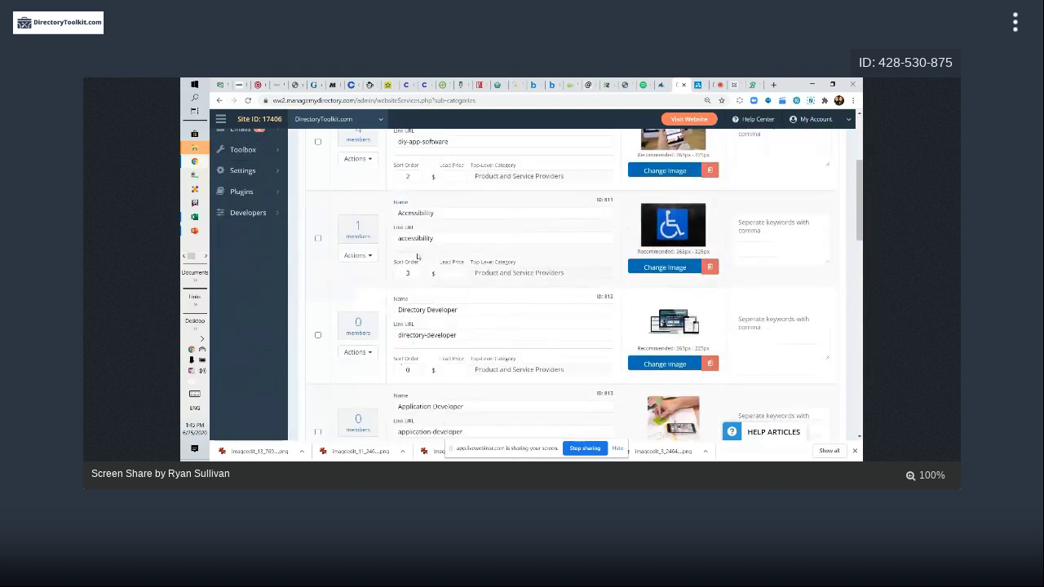
{"action": "scroll", "coordinate": [433, 261], "scroll_direction": "down", "scroll_amount": 6}
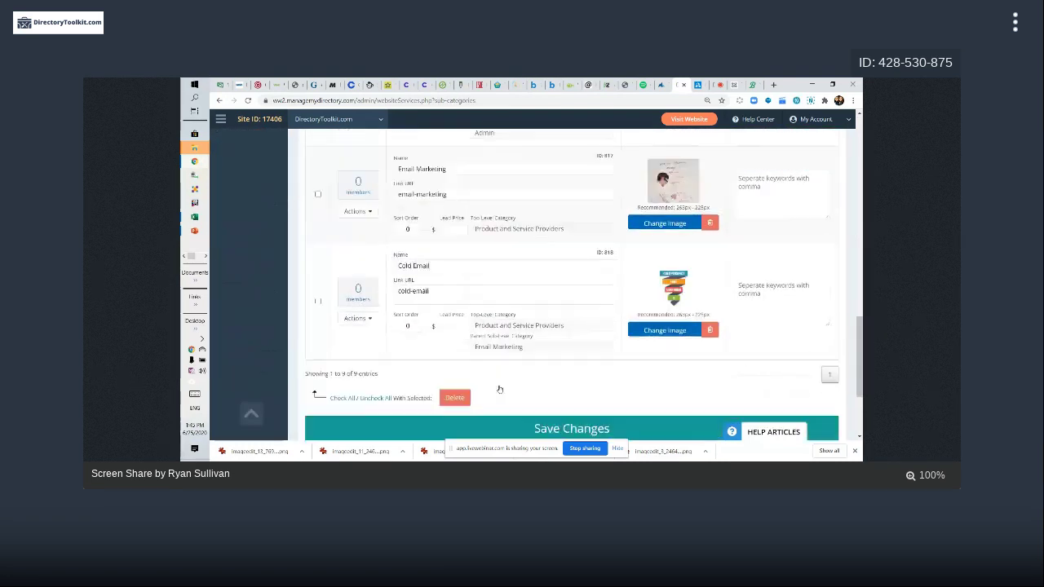
{"action": "scroll", "coordinate": [539, 243], "scroll_direction": "up", "scroll_amount": 1}
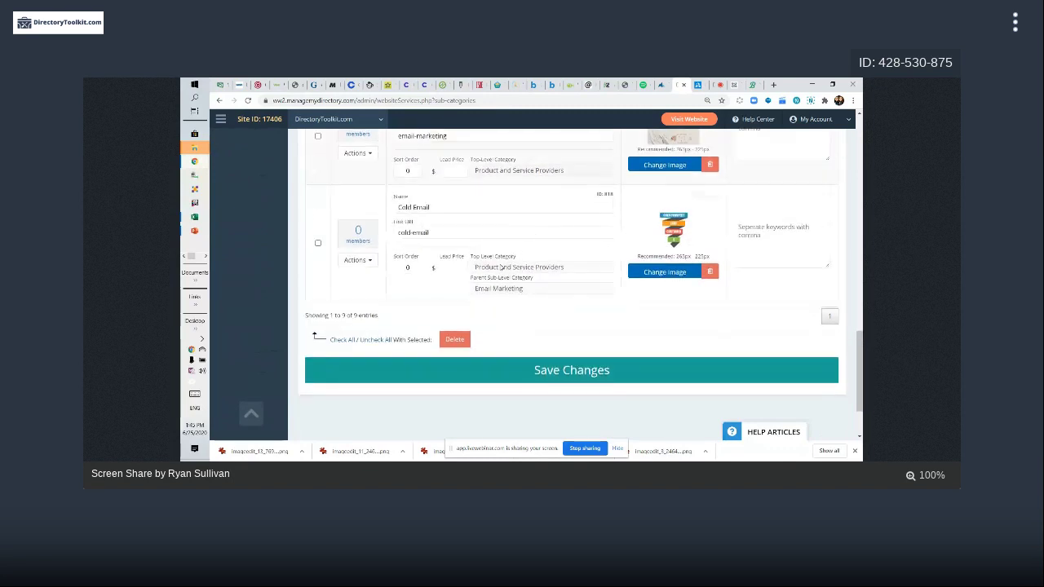
{"action": "left_click_drag", "start_coordinate": [397, 210], "coordinate": [469, 205]}
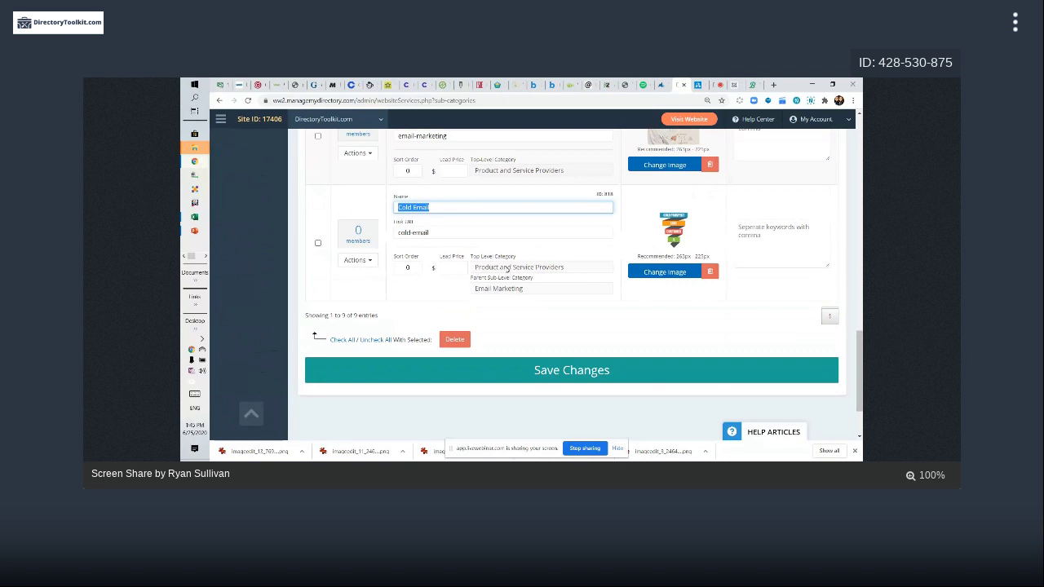
{"action": "left_click_drag", "start_coordinate": [475, 267], "coordinate": [571, 268]}
{"action": "triple_click", "coordinate": [416, 207]}
{"action": "left_click_drag", "start_coordinate": [477, 289], "coordinate": [545, 287]}
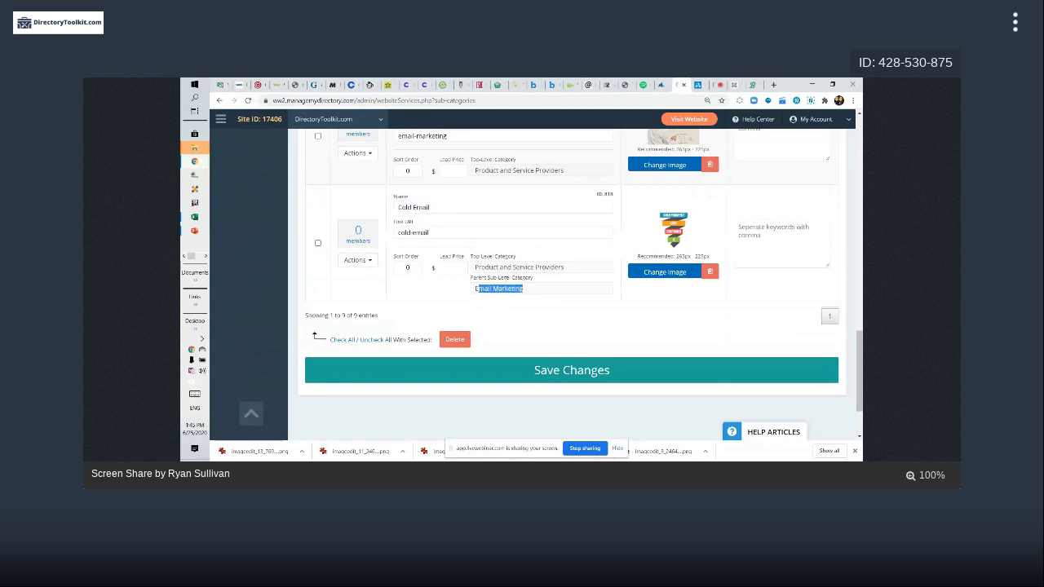
{"action": "left_click", "coordinate": [407, 207]}
{"action": "left_click_drag", "start_coordinate": [435, 208], "coordinate": [397, 207]}
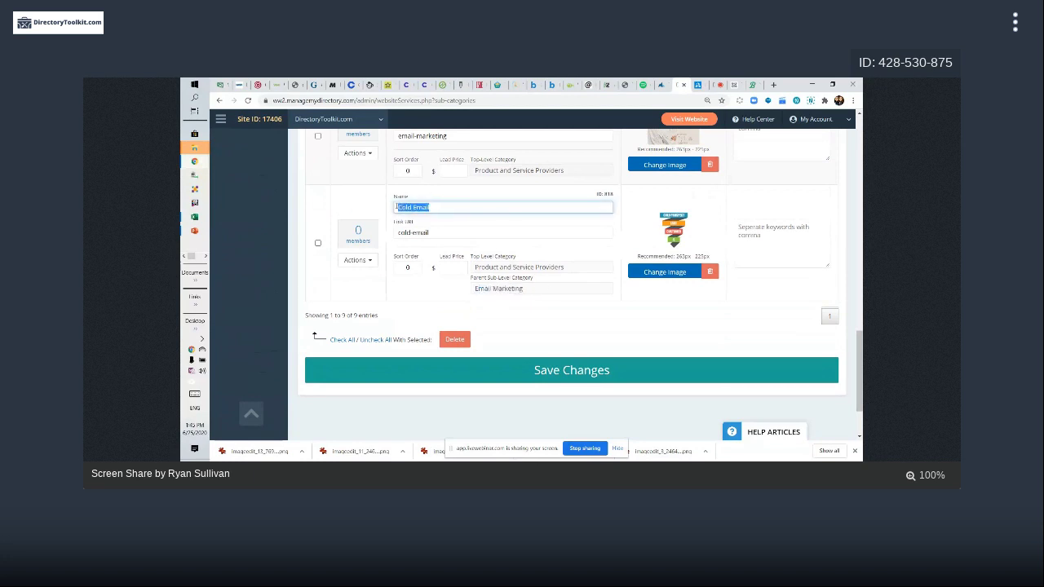
{"action": "left_click_drag", "start_coordinate": [565, 268], "coordinate": [504, 289]}
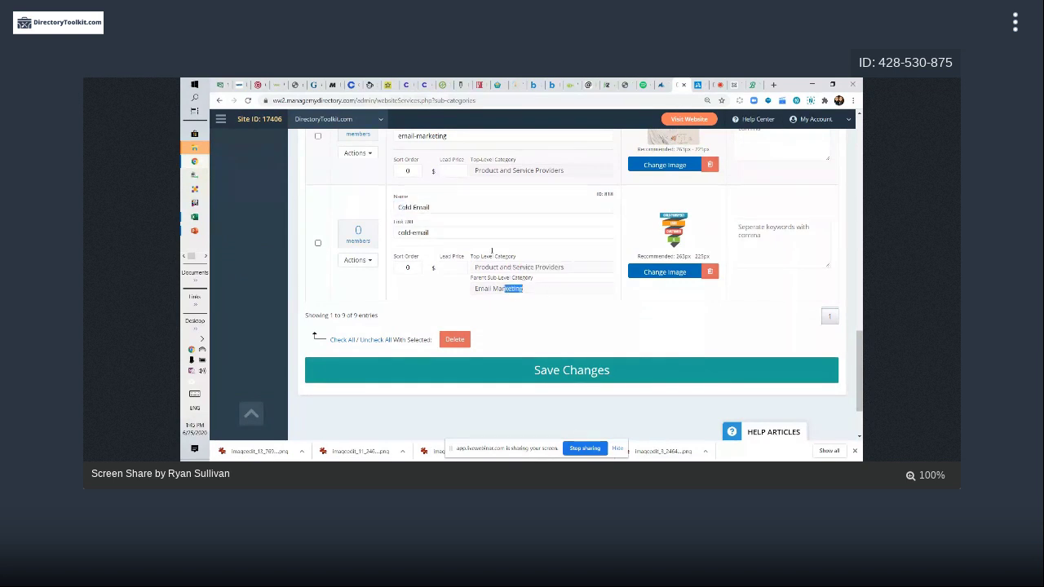
Step: Compare the Cold Email and Email Marketing sub-level categories by name, top-level category and parent sub-level category
{"action": "triple_click", "coordinate": [402, 207]}
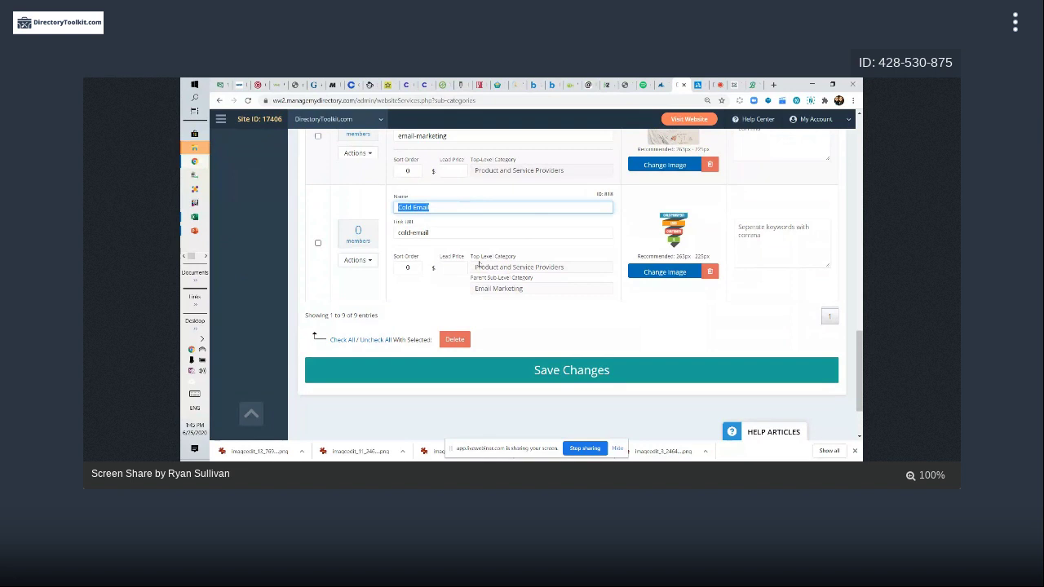
{"action": "scroll", "coordinate": [454, 161], "scroll_direction": "up", "scroll_amount": 3}
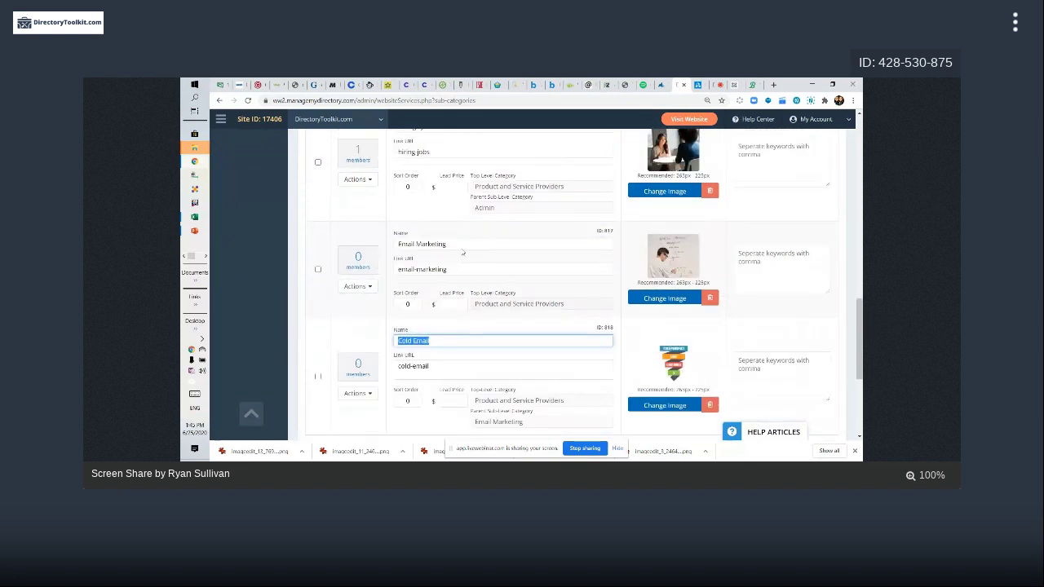
{"action": "left_click", "coordinate": [439, 244]}
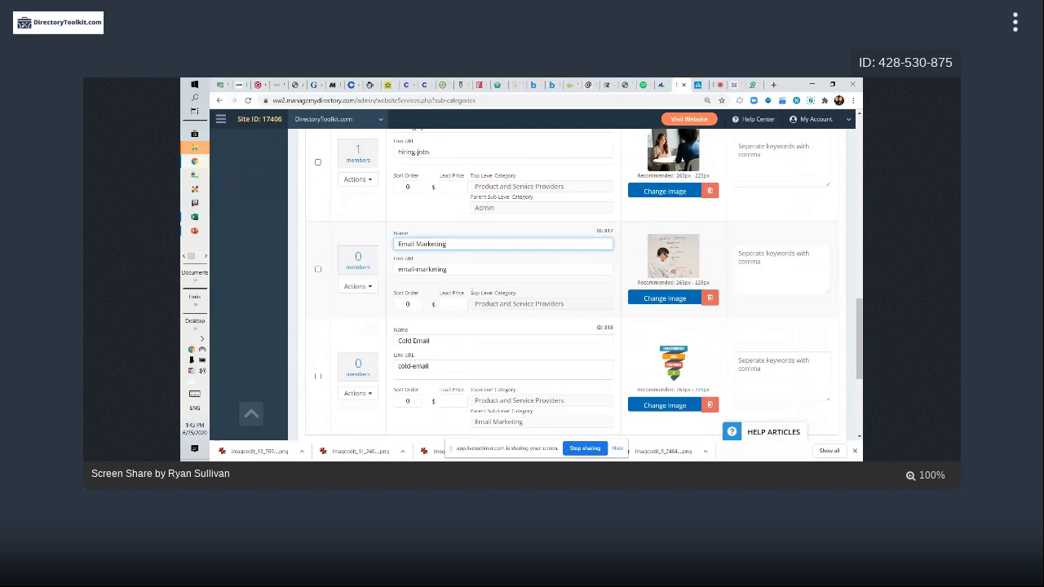
{"action": "left_click_drag", "start_coordinate": [478, 304], "coordinate": [557, 306]}
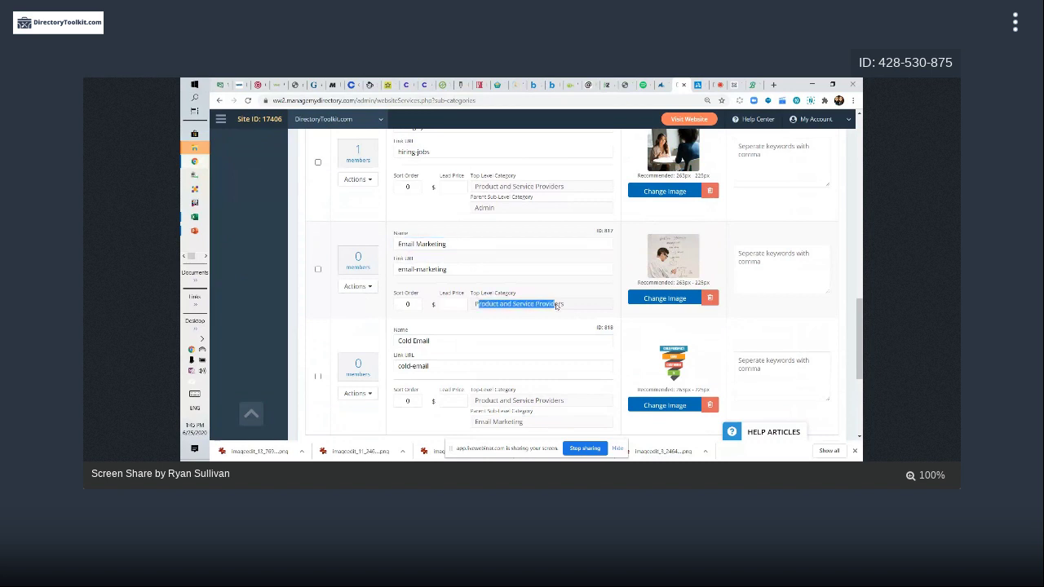
{"action": "scroll", "coordinate": [538, 326], "scroll_direction": "down", "scroll_amount": 2}
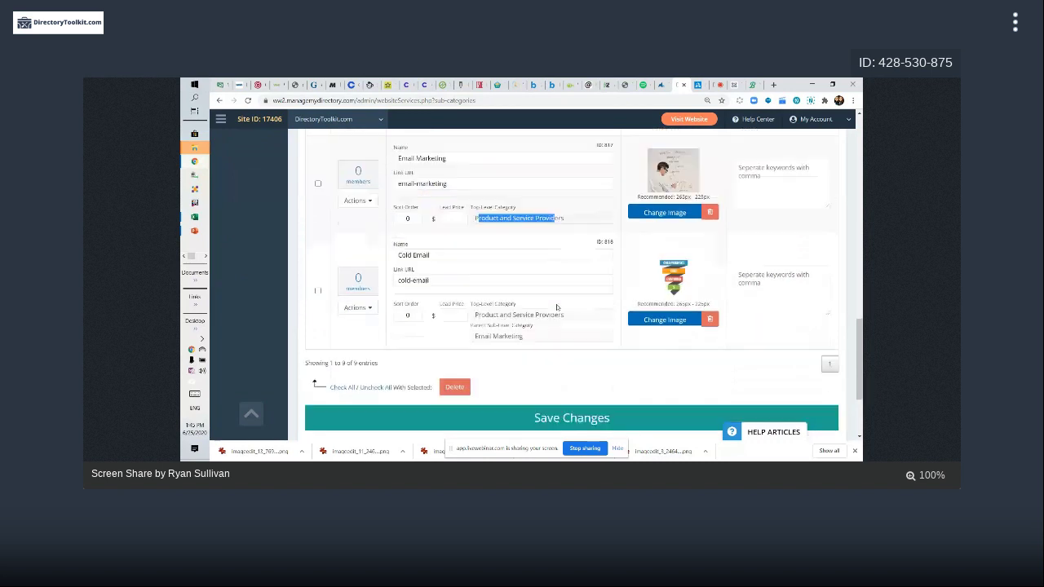
{"action": "left_click", "coordinate": [555, 221]}
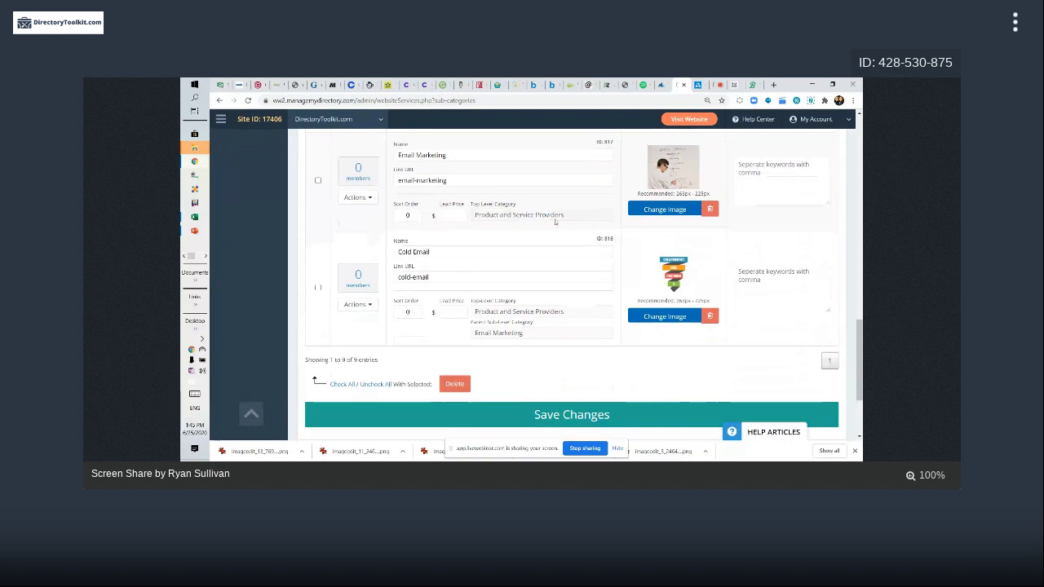
{"action": "scroll", "coordinate": [530, 289], "scroll_direction": "up", "scroll_amount": 2}
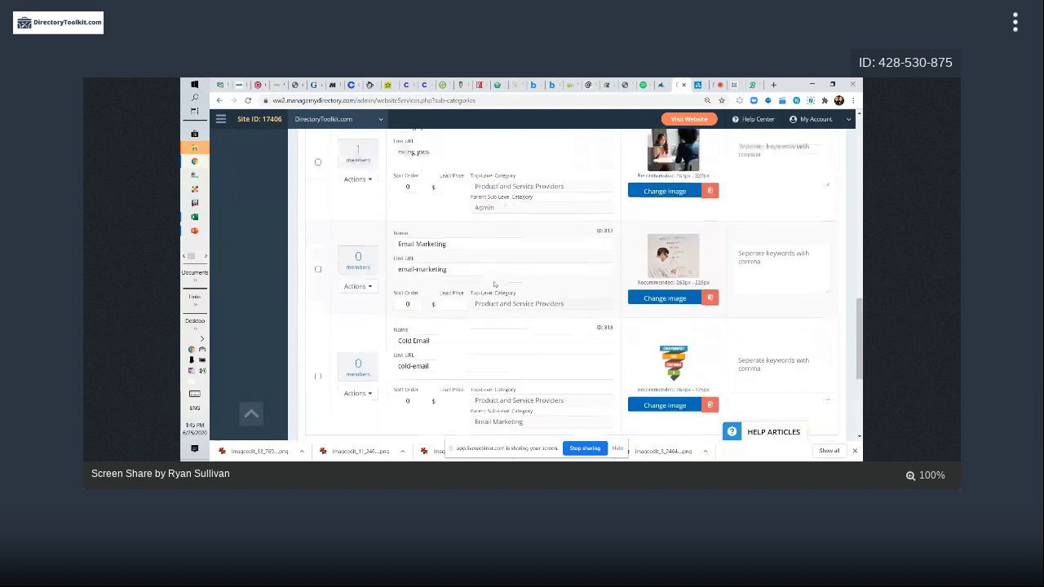
{"action": "left_click", "coordinate": [481, 245]}
{"action": "left_click", "coordinate": [503, 307]}
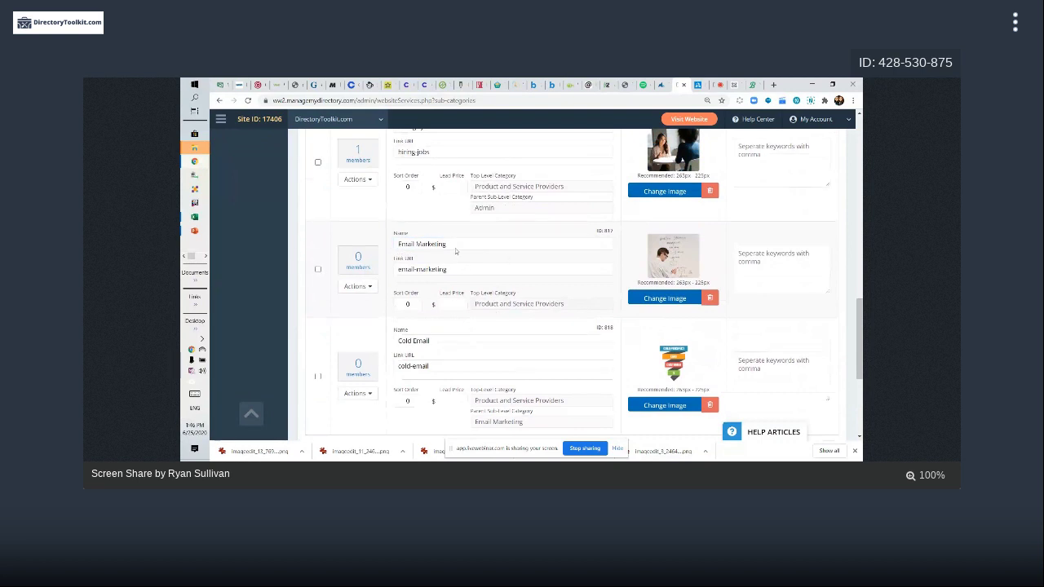
{"action": "left_click", "coordinate": [405, 341]}
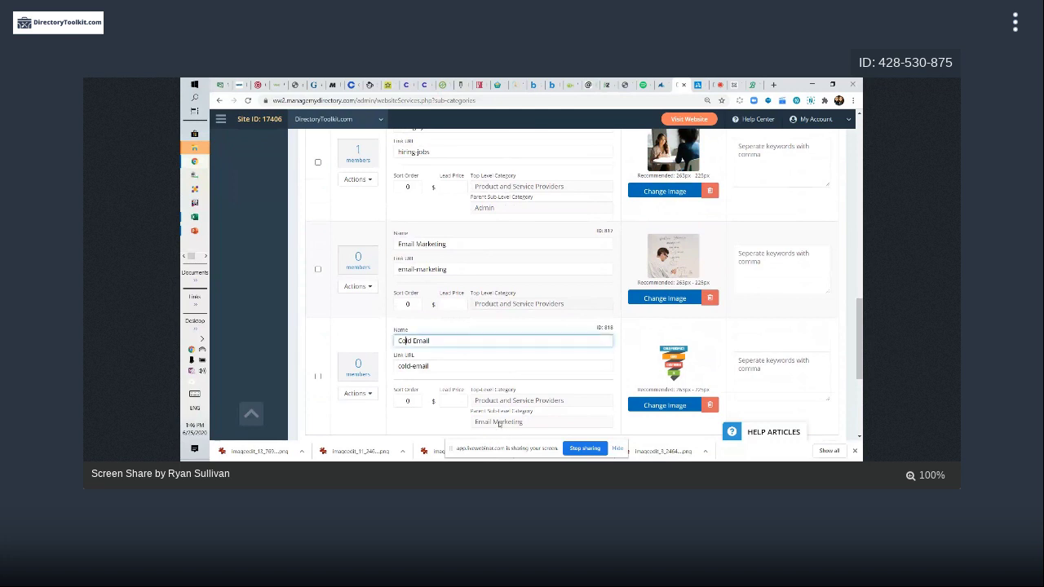
{"action": "right_click", "coordinate": [601, 305]}
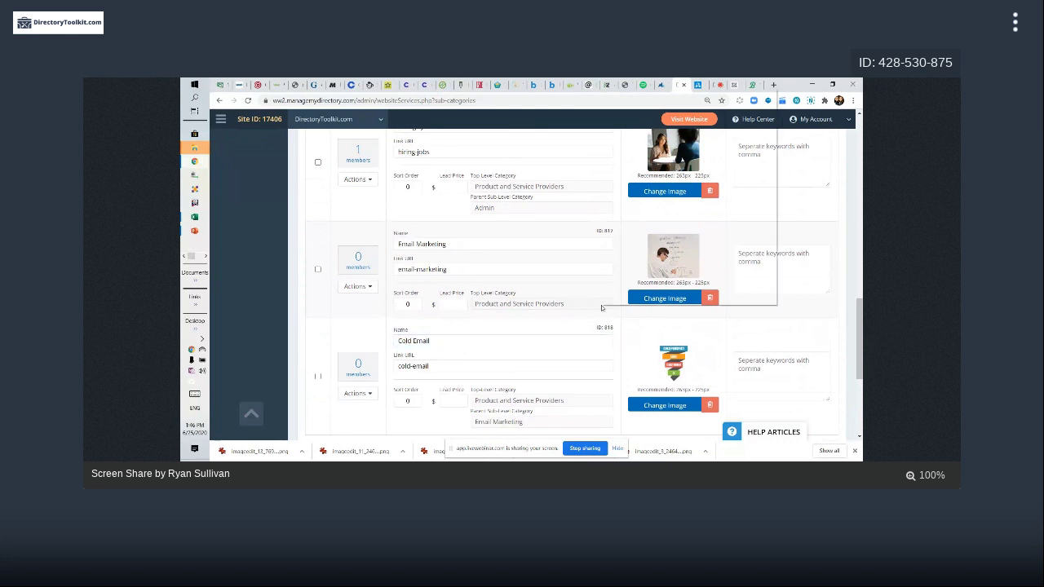
{"action": "left_click", "coordinate": [602, 308]}
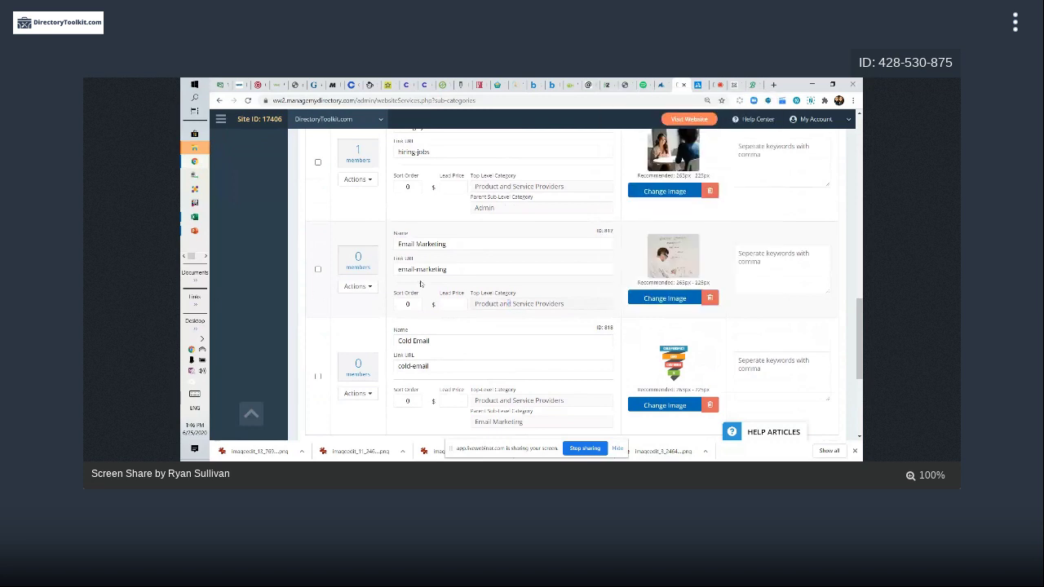
{"action": "left_click", "coordinate": [357, 287]}
Step: Fill the new sub-level category form with Cold Email under Product and Service Providers and parent Email Marketing, closing it without saving
{"action": "scroll", "coordinate": [564, 329], "scroll_direction": "up", "scroll_amount": 5}
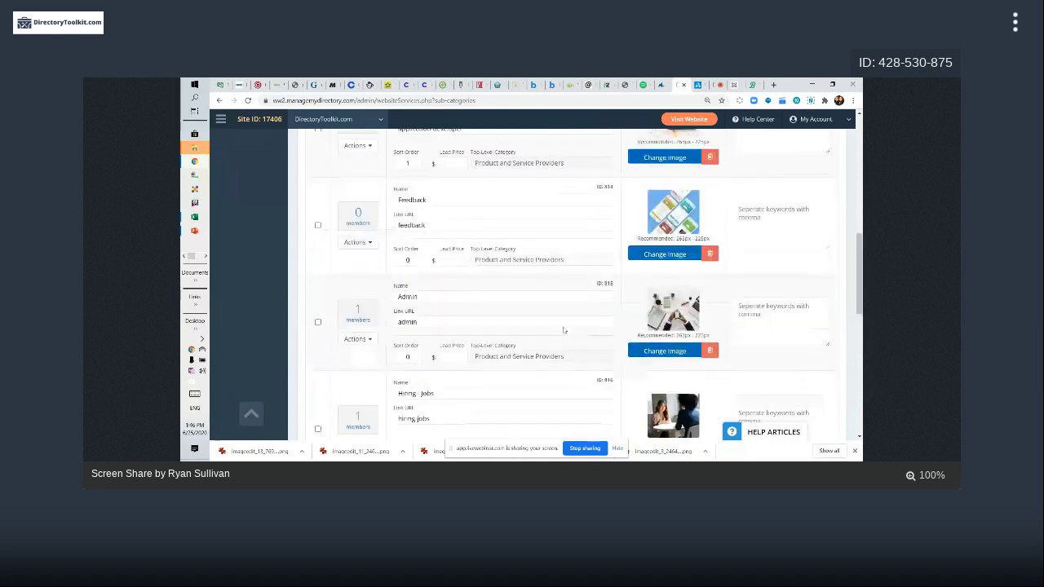
{"action": "scroll", "coordinate": [564, 329], "scroll_direction": "up", "scroll_amount": 10}
{"action": "left_click", "coordinate": [416, 198]}
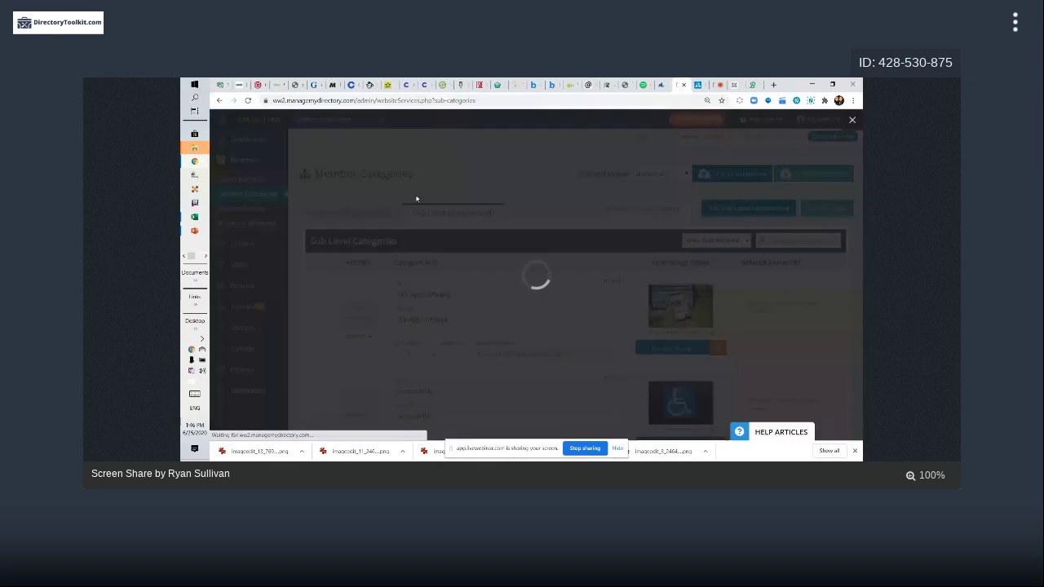
{"action": "left_click", "coordinate": [313, 205]}
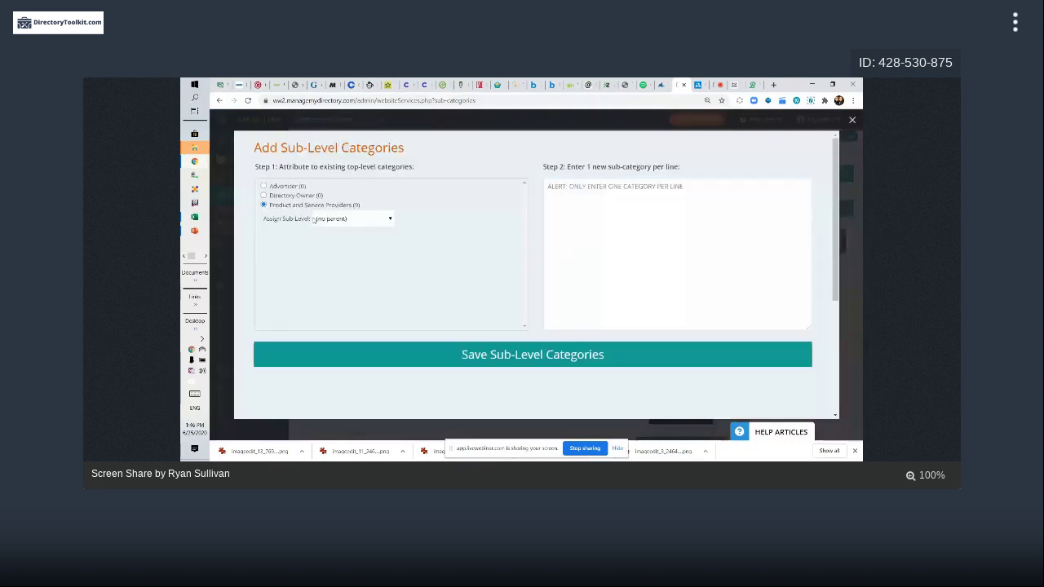
{"action": "left_click", "coordinate": [315, 219]}
{"action": "left_click", "coordinate": [667, 220]}
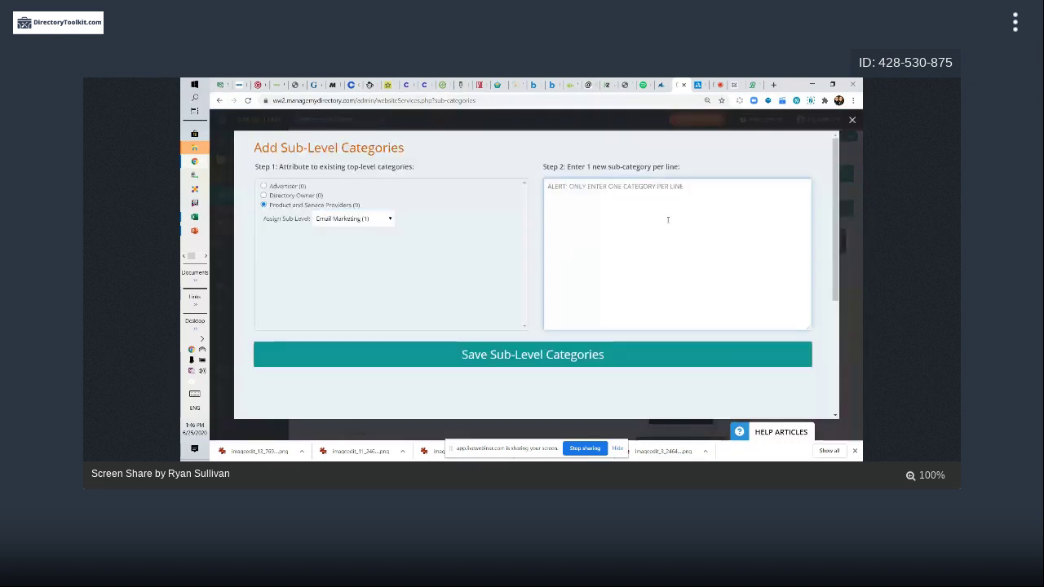
{"action": "type", "text": "Cold Email"}
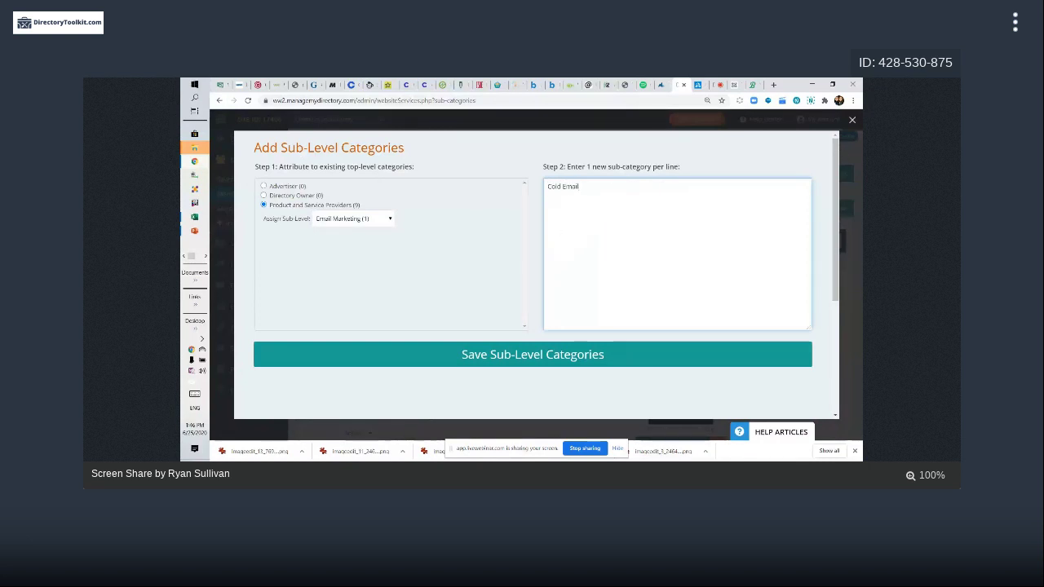
{"action": "left_click", "coordinate": [852, 120]}
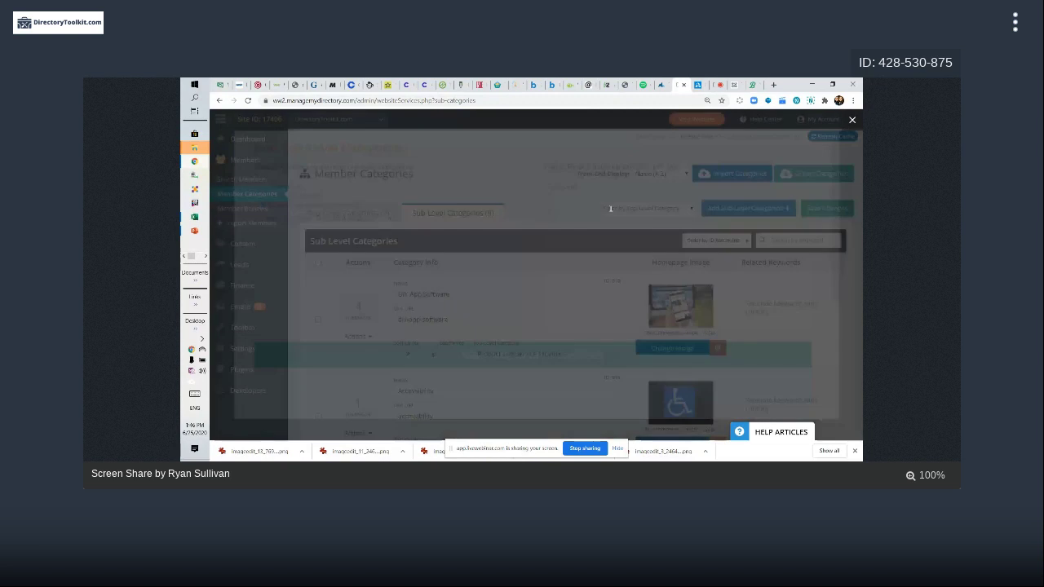
Step: Find the Email Marketing sub-level category and examine its available actions, name and top-level category
{"action": "scroll", "coordinate": [395, 308], "scroll_direction": "down", "scroll_amount": 5}
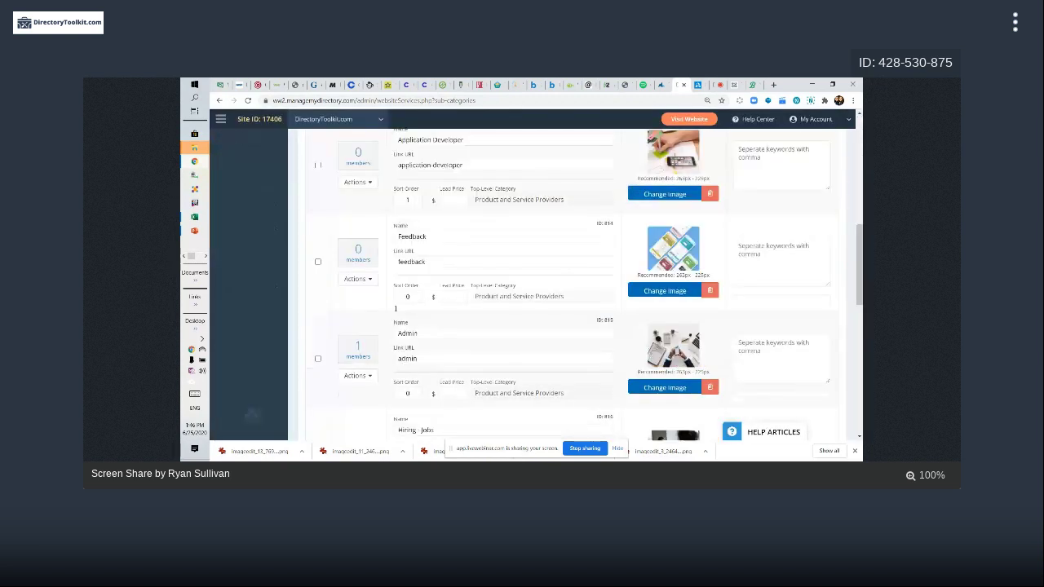
{"action": "scroll", "coordinate": [395, 309], "scroll_direction": "down", "scroll_amount": 8}
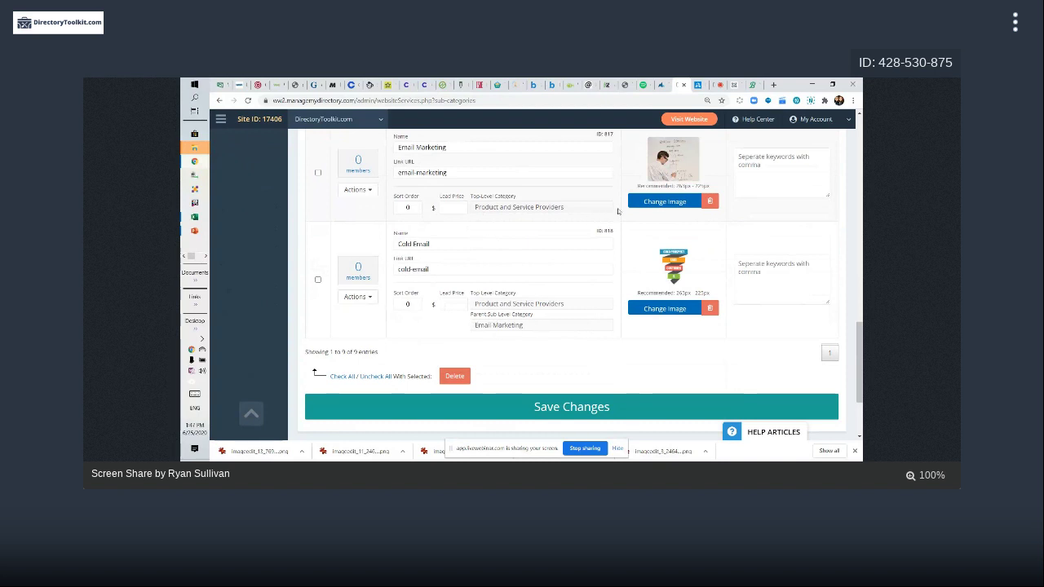
{"action": "left_click", "coordinate": [358, 190]}
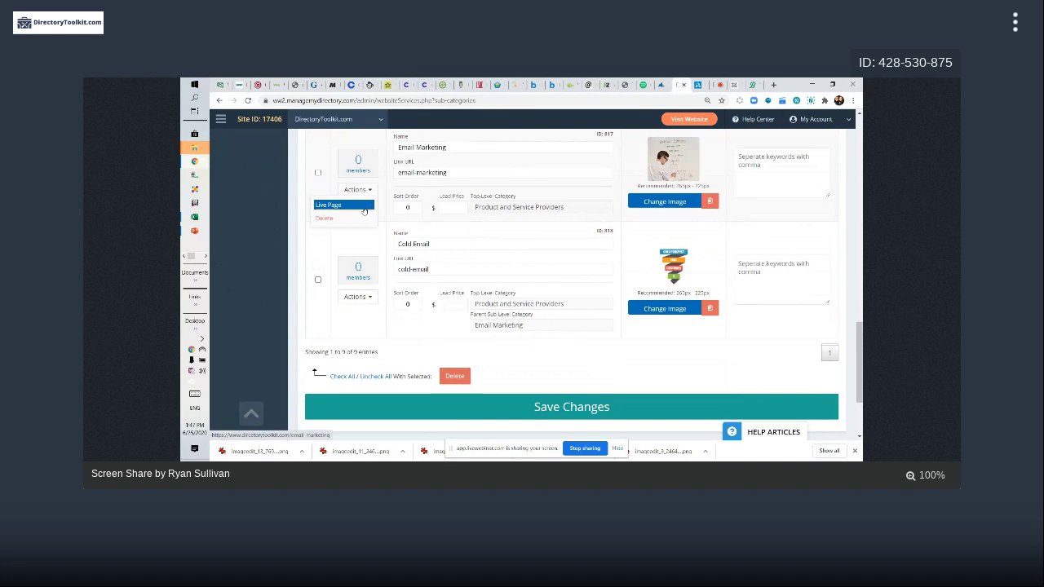
{"action": "left_click", "coordinate": [592, 214]}
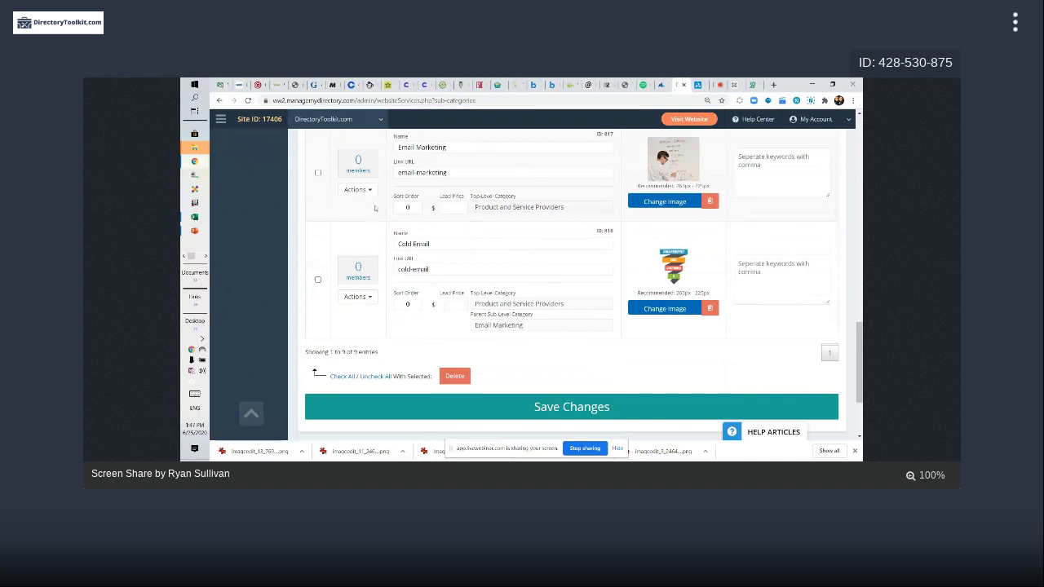
{"action": "left_click", "coordinate": [412, 150]}
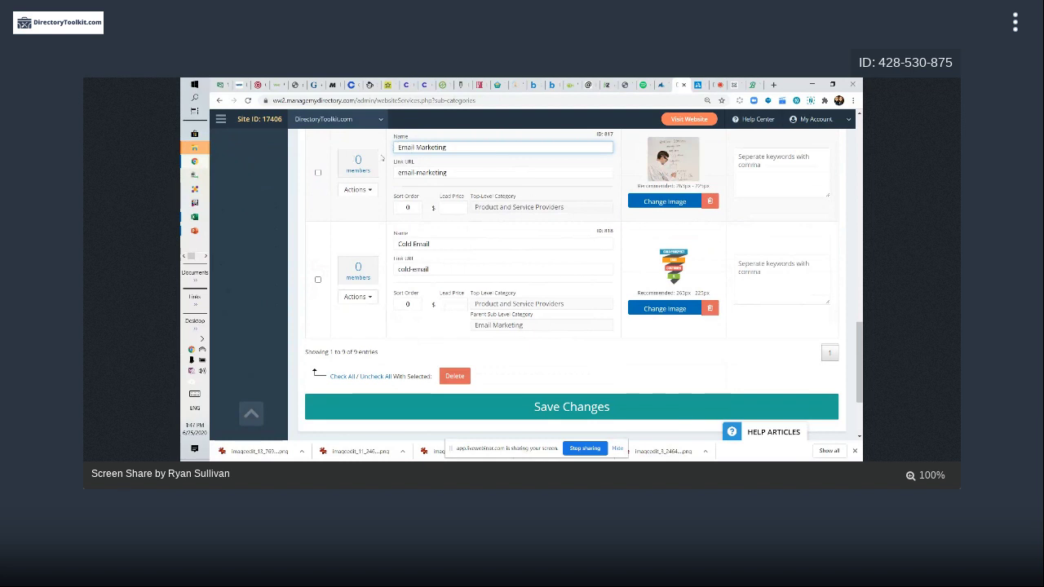
{"action": "left_click", "coordinate": [548, 209]}
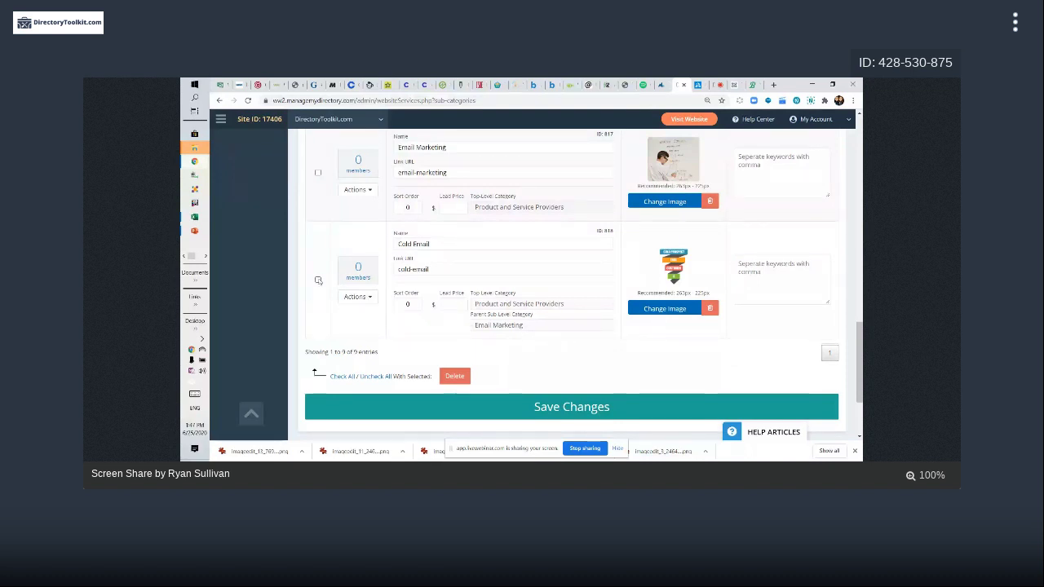
Step: Check the ordering options of the sub-level category list, keep Order by ID Ascending, and look through the entries
{"action": "scroll", "coordinate": [374, 290], "scroll_direction": "up", "scroll_amount": 6}
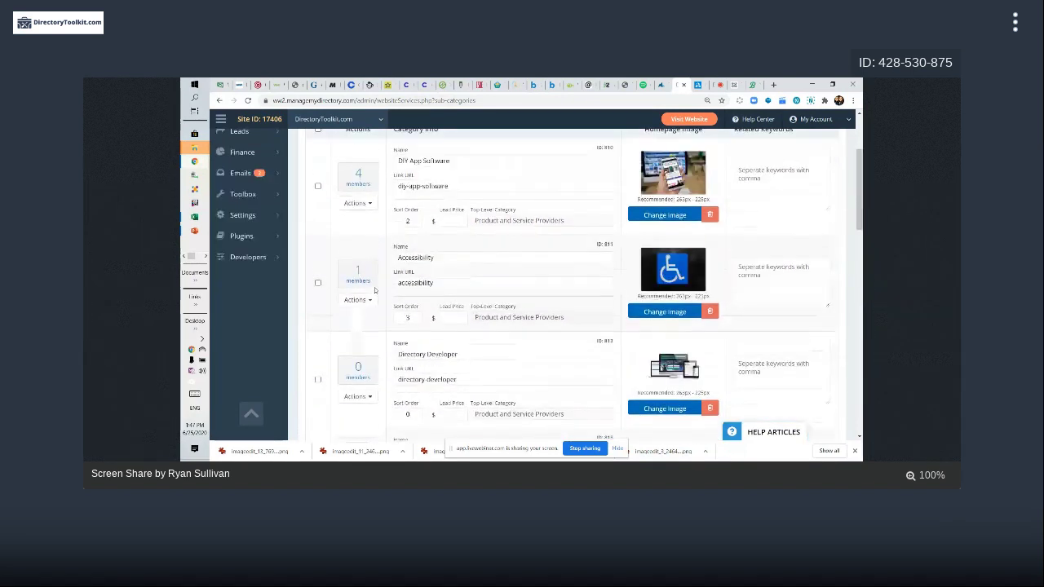
{"action": "scroll", "coordinate": [374, 289], "scroll_direction": "up", "scroll_amount": 3}
{"action": "left_click", "coordinate": [708, 240]}
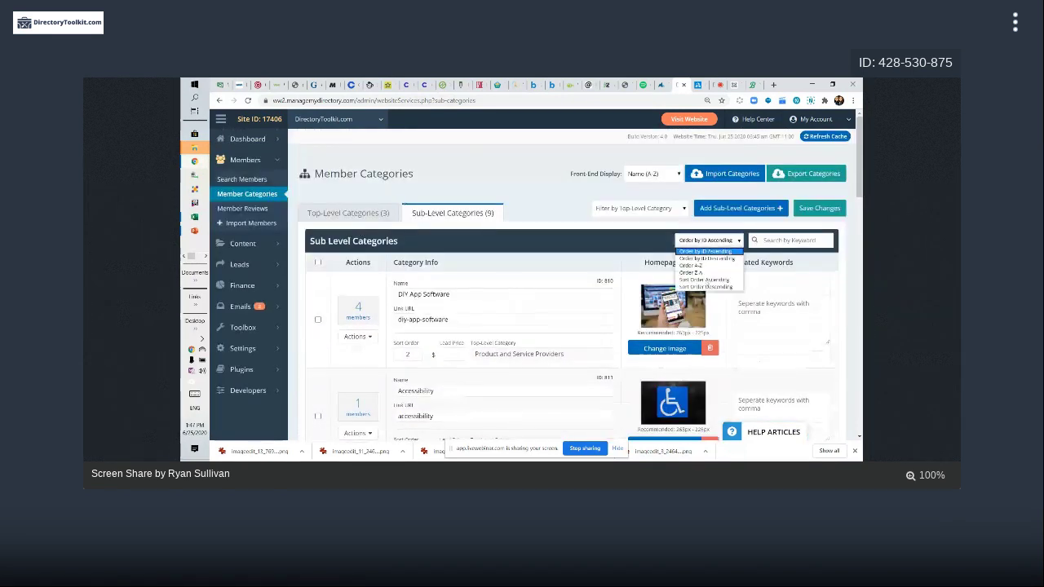
{"action": "left_click", "coordinate": [707, 251]}
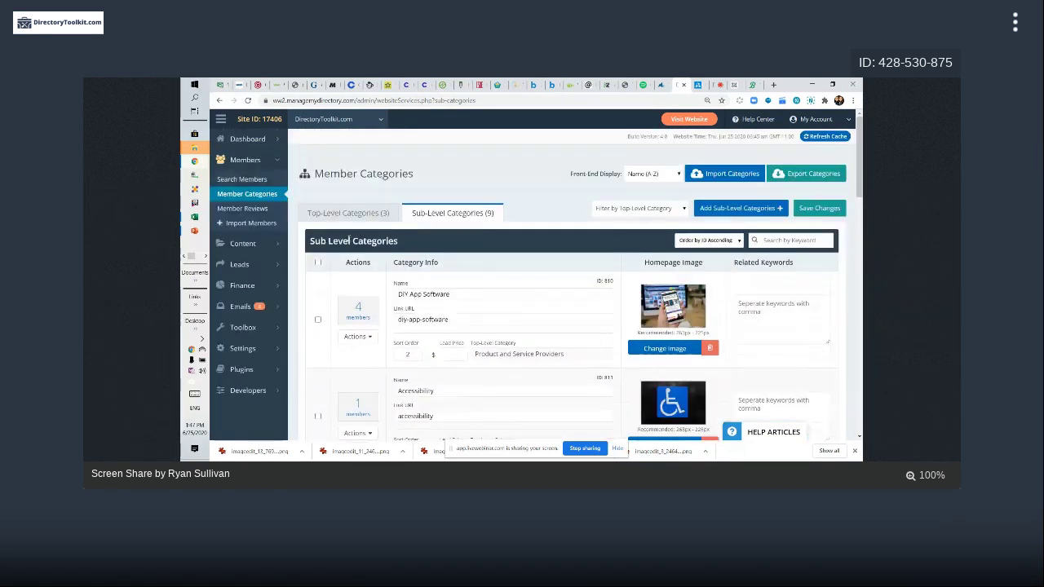
{"action": "left_click", "coordinate": [332, 212]}
{"action": "left_click", "coordinate": [440, 215]}
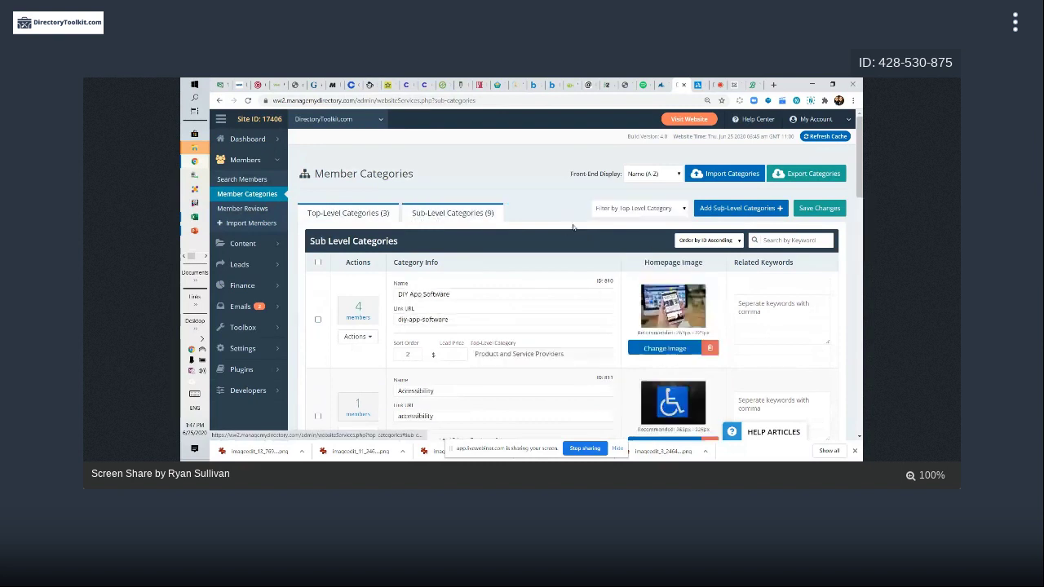
{"action": "scroll", "coordinate": [573, 217], "scroll_direction": "down", "scroll_amount": 3}
{"action": "scroll", "coordinate": [538, 216], "scroll_direction": "up", "scroll_amount": 3}
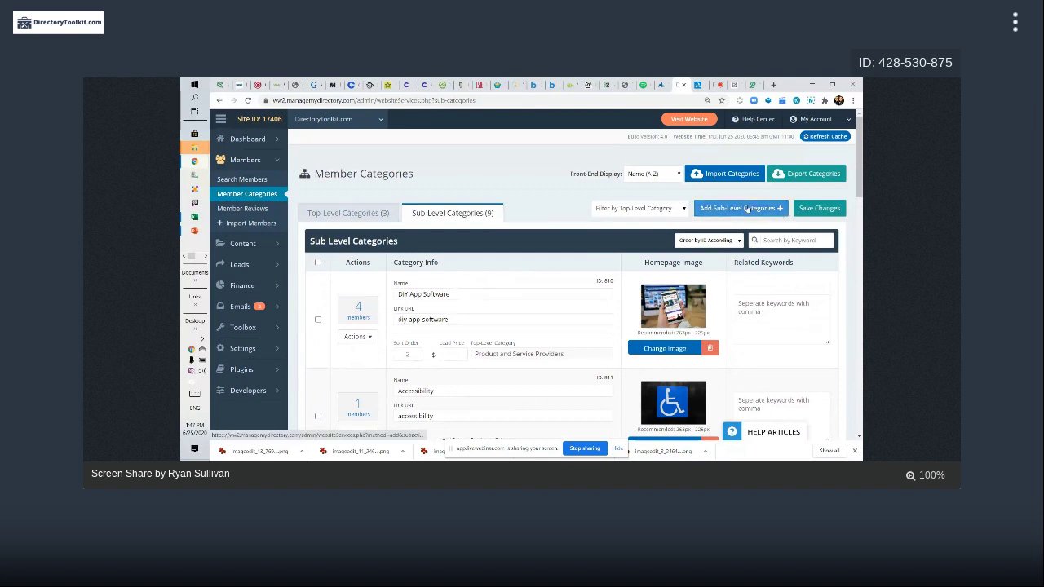
{"action": "scroll", "coordinate": [580, 368], "scroll_direction": "down", "scroll_amount": 3}
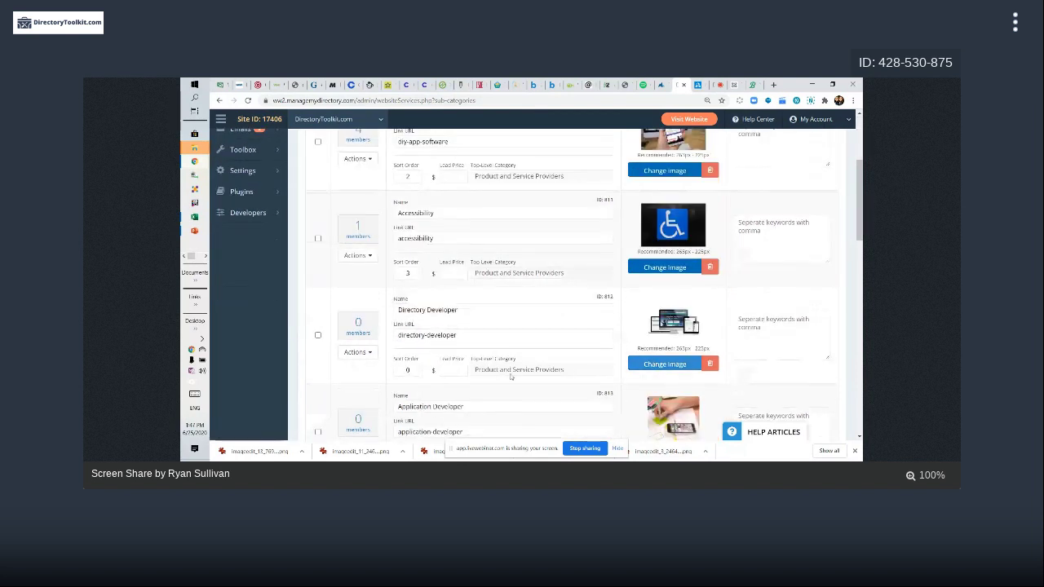
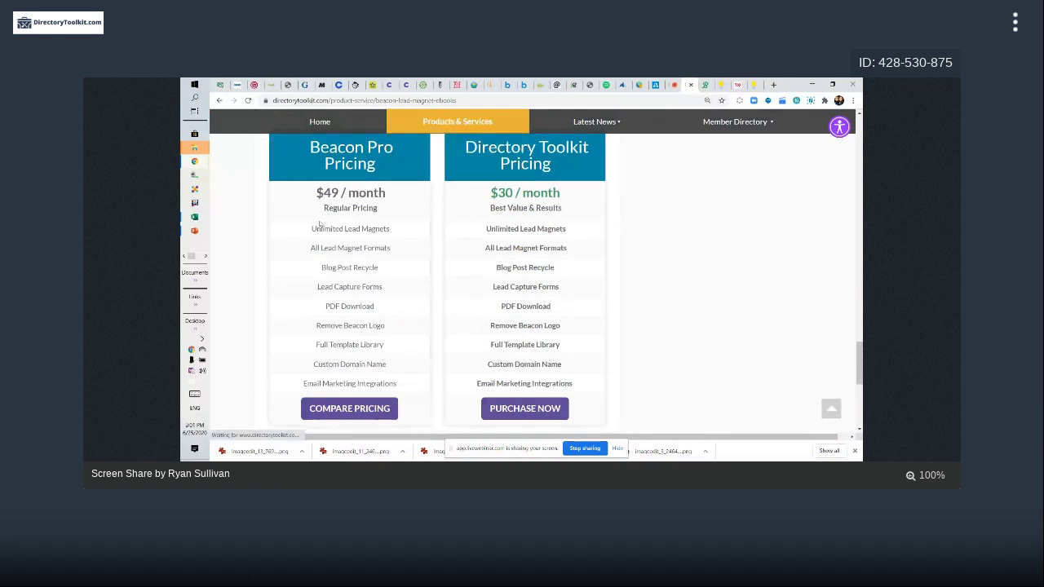
Step: Examine the Directory Toolkit pricing, lead magnet formats and lead capture demos on the Beacon lead magnet product page
{"action": "triple_click", "coordinate": [567, 194]}
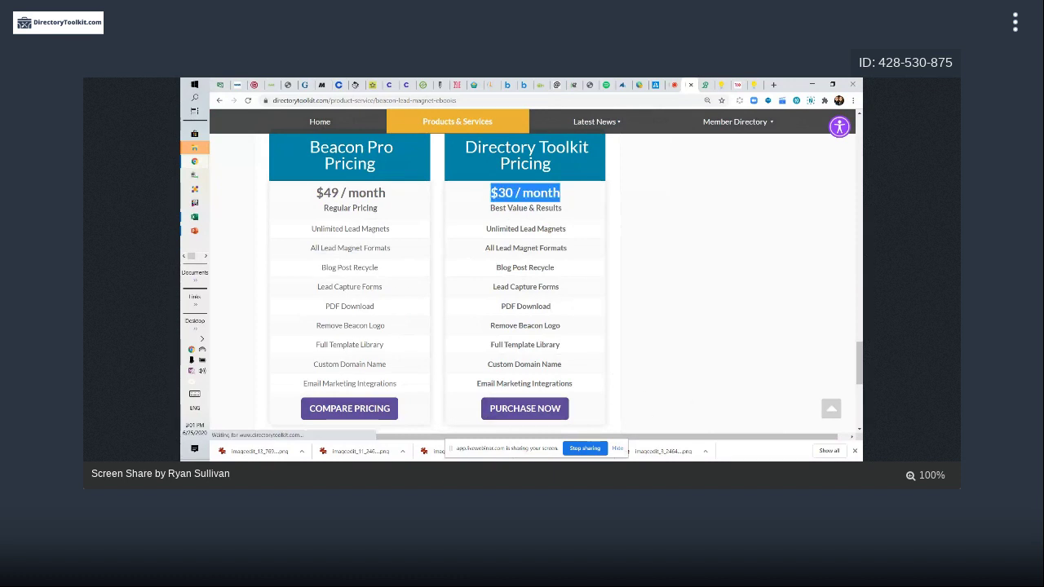
{"action": "scroll", "coordinate": [522, 277], "scroll_direction": "up", "scroll_amount": 10}
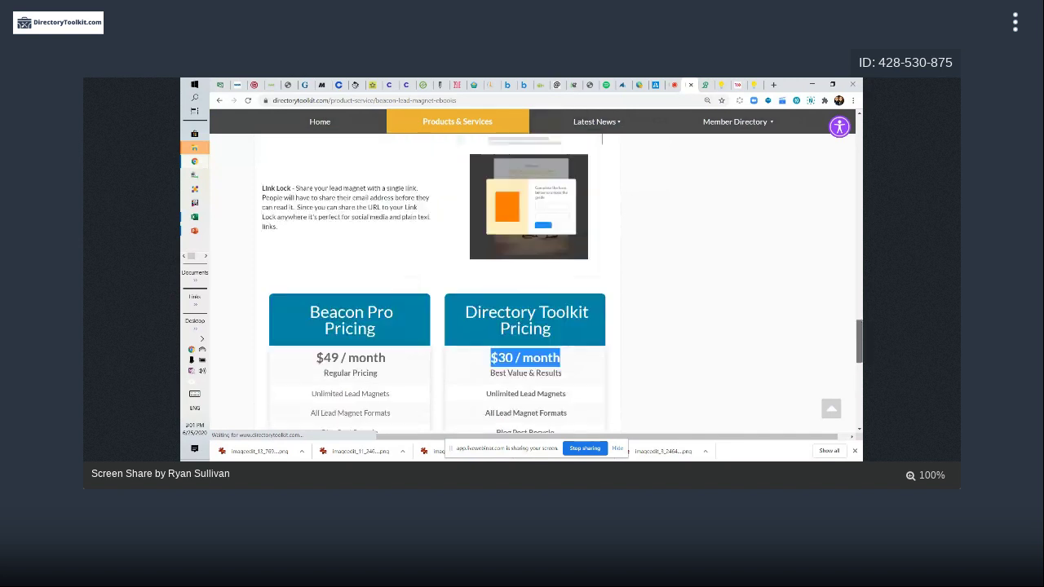
{"action": "scroll", "coordinate": [381, 188], "scroll_direction": "up", "scroll_amount": 3}
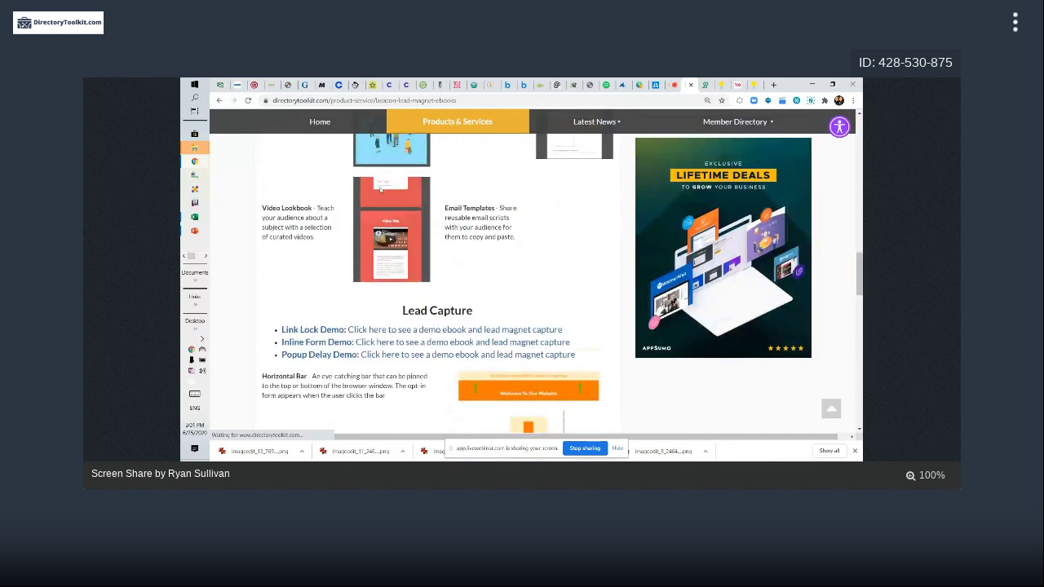
{"action": "scroll", "coordinate": [380, 189], "scroll_direction": "up", "scroll_amount": 3}
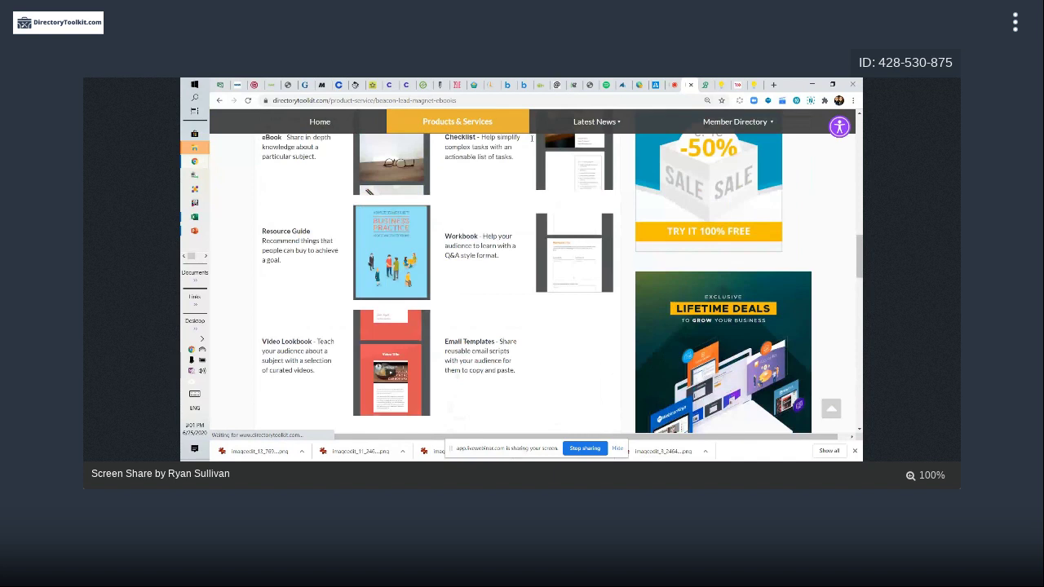
{"action": "scroll", "coordinate": [380, 188], "scroll_direction": "down", "scroll_amount": 5}
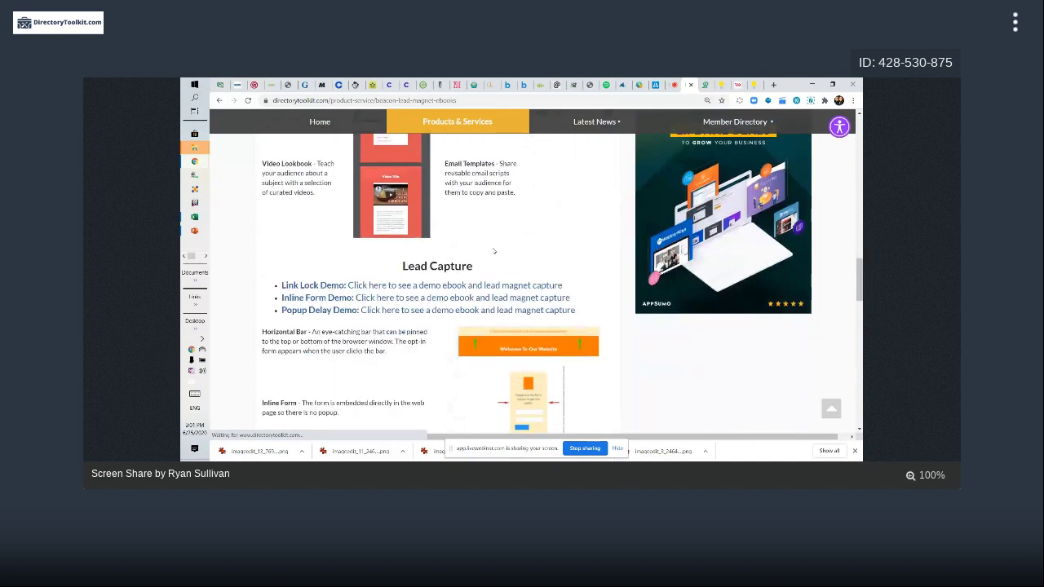
Step: View the Link Lock demo ebook and the Inline Form demo's embedded opt-in form, returning to the Beacon product page after each
{"action": "left_click", "coordinate": [394, 288]}
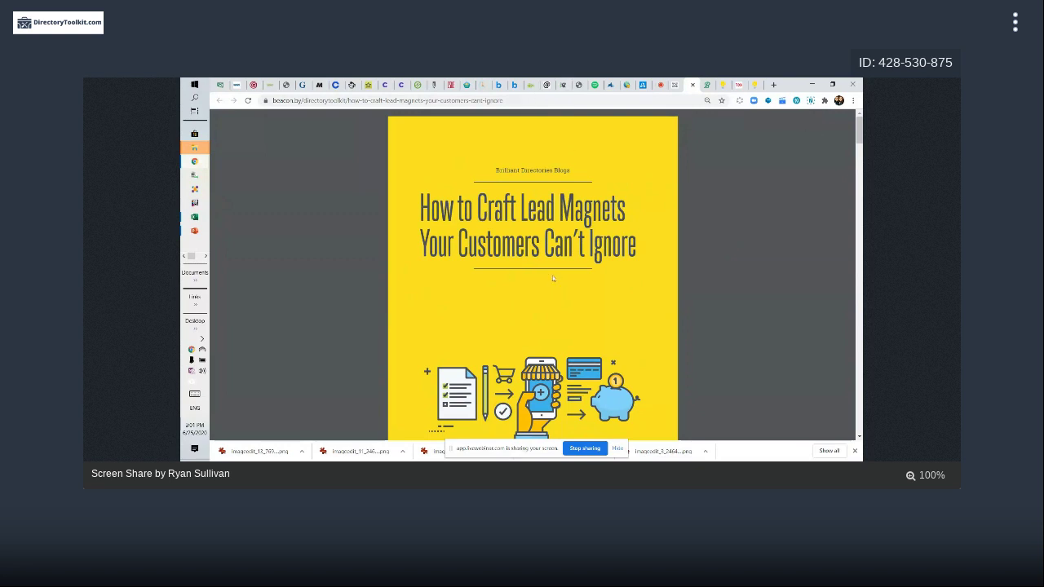
{"action": "scroll", "coordinate": [552, 278], "scroll_direction": "down", "scroll_amount": 2}
{"action": "scroll", "coordinate": [502, 185], "scroll_direction": "up", "scroll_amount": 2}
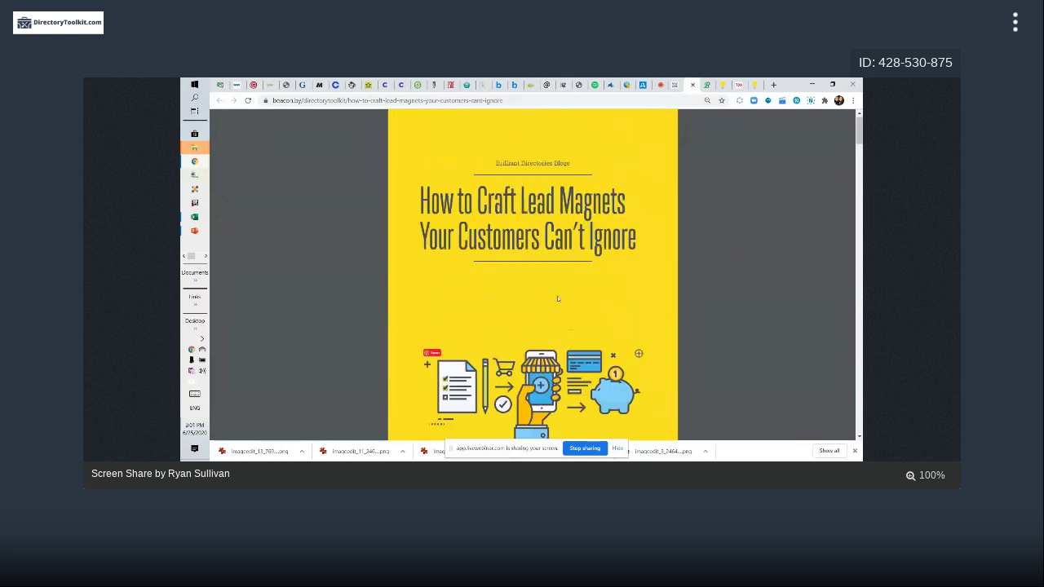
{"action": "left_click", "coordinate": [674, 85]}
{"action": "left_click", "coordinate": [371, 297]}
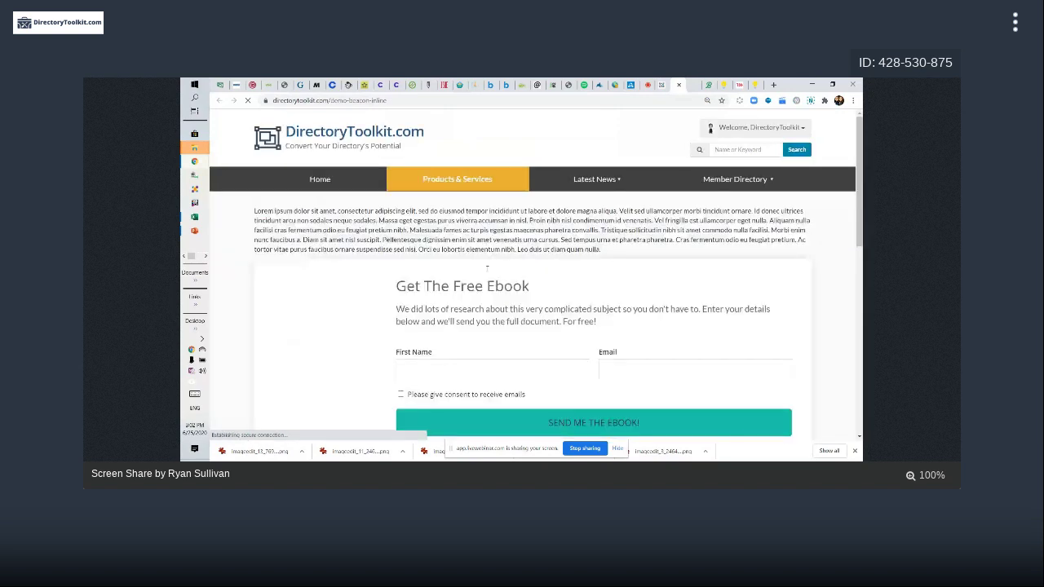
{"action": "scroll", "coordinate": [449, 406], "scroll_direction": "down", "scroll_amount": 1}
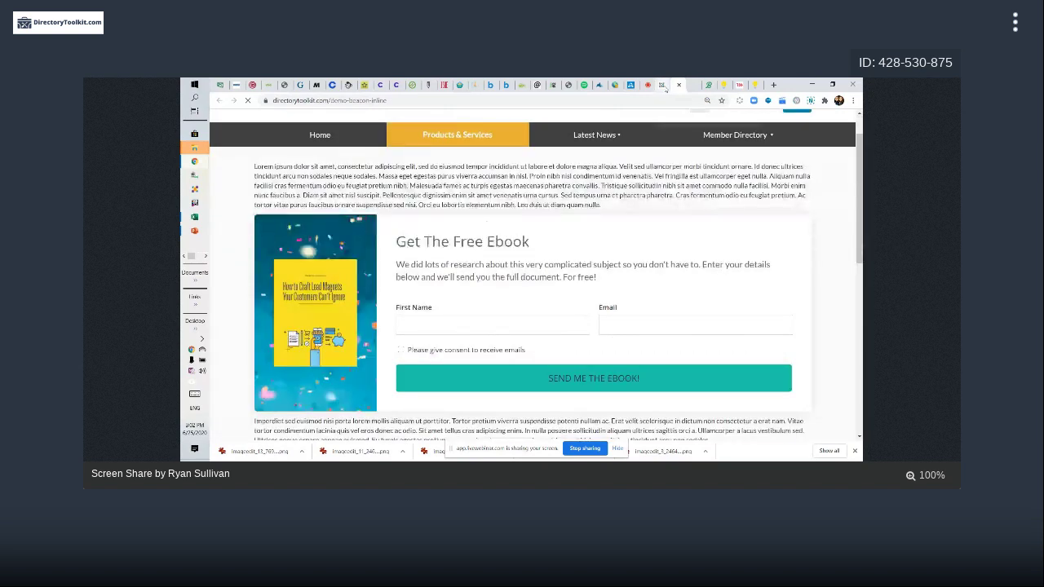
{"action": "left_click", "coordinate": [664, 85]}
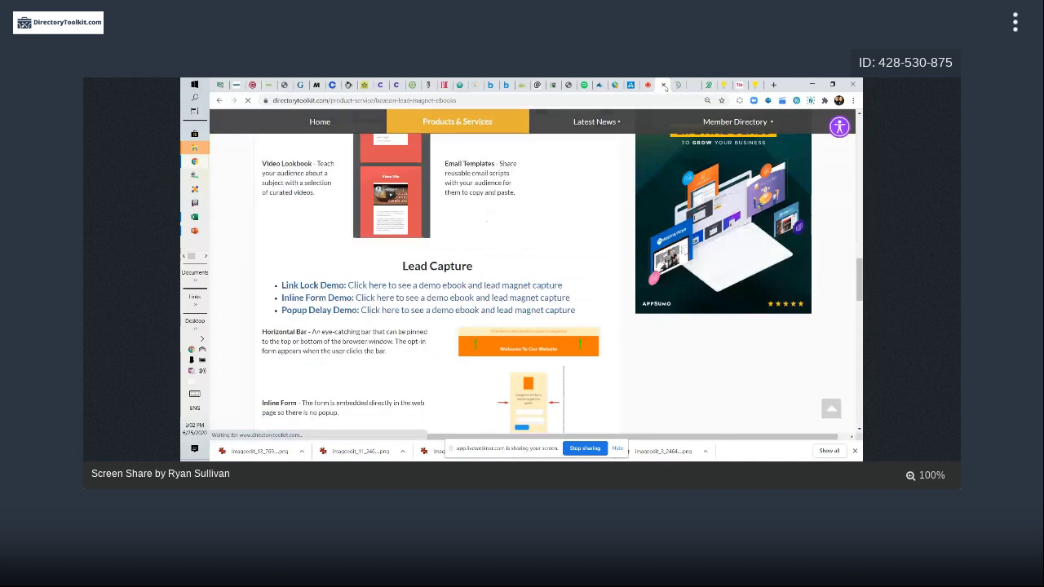
Step: View the Popup Delay demo, dismiss its free ebook opt-in popup, and return to the Beacon product page
{"action": "left_click", "coordinate": [307, 311]}
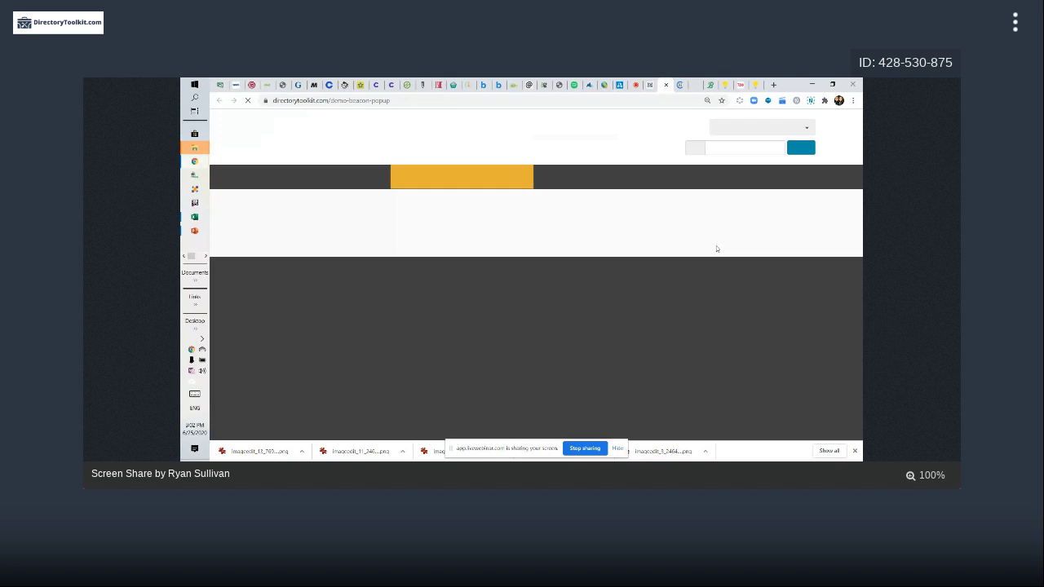
{"action": "scroll", "coordinate": [717, 249], "scroll_direction": "down", "scroll_amount": 10}
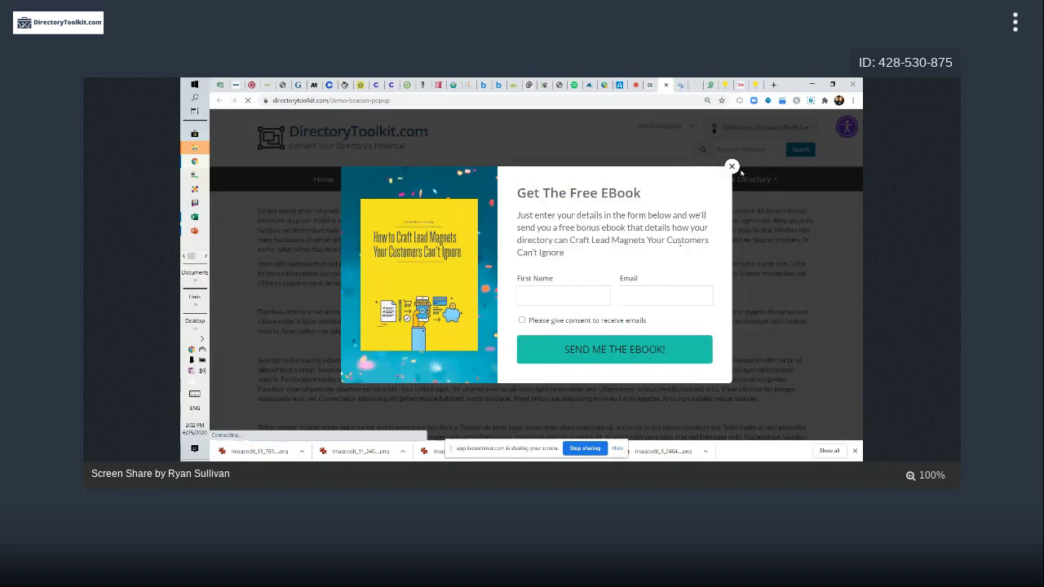
{"action": "left_click", "coordinate": [694, 156]}
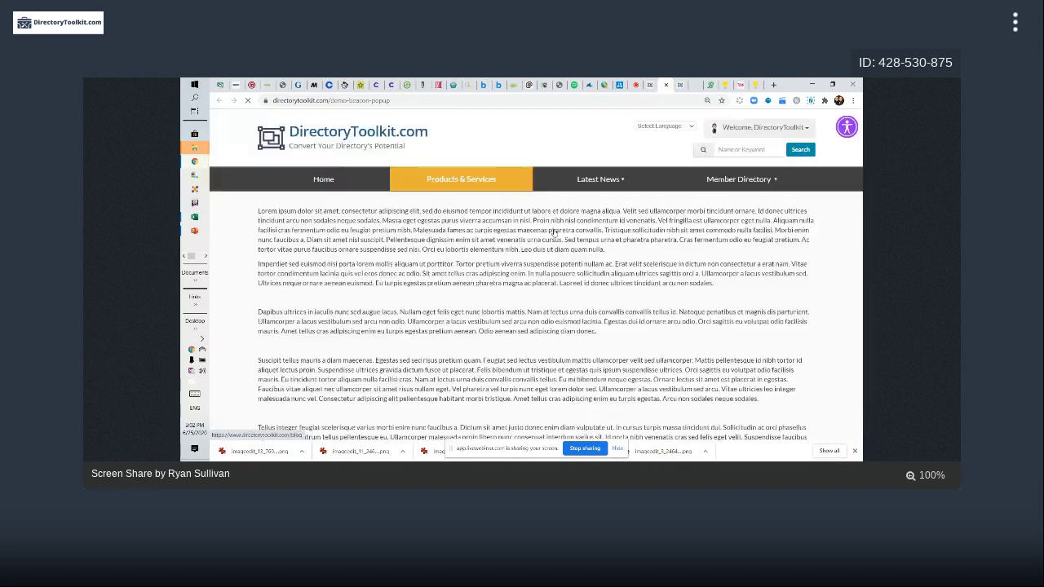
{"action": "left_click", "coordinate": [650, 87]}
{"action": "key", "text": "alt+Tab"}
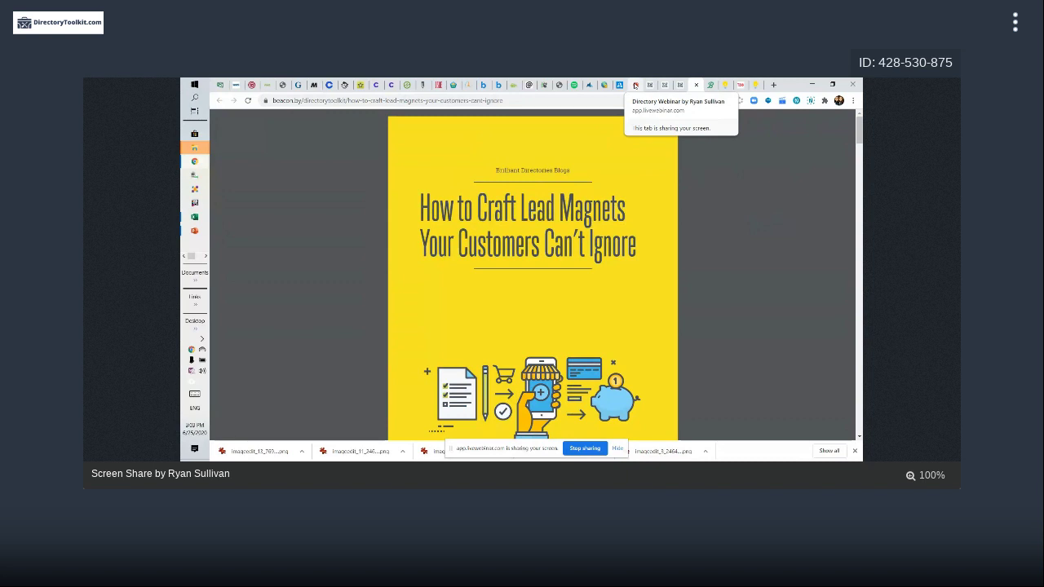
{"action": "left_click", "coordinate": [677, 85]}
{"action": "left_click", "coordinate": [643, 85]}
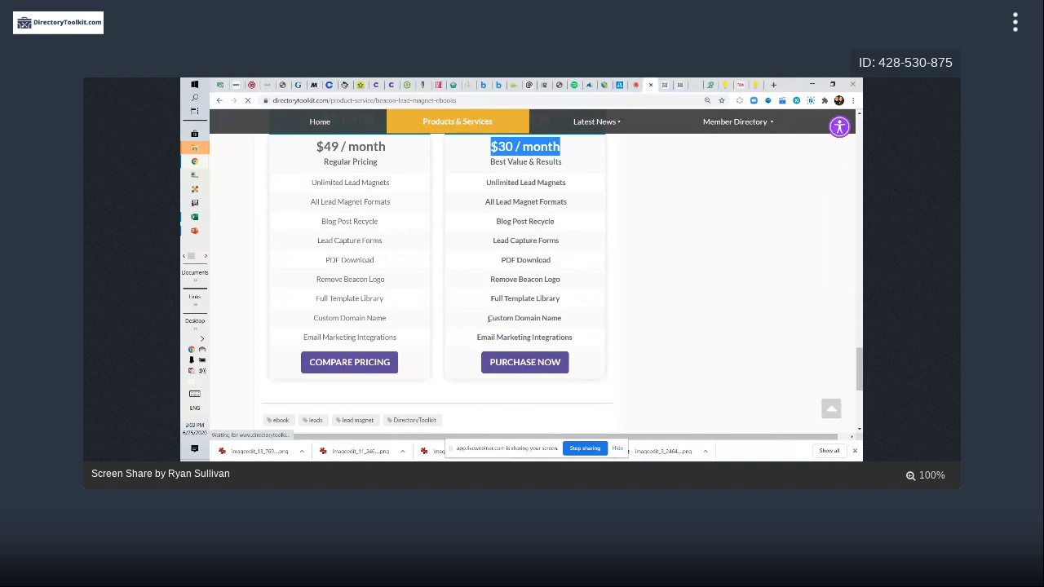
Step: Compare the features in the Beacon Pro and Directory Toolkit pricing columns, highlighting Custom Domain Name in the Directory Toolkit plan
{"action": "mouse_move", "coordinate": [488, 319]}
{"action": "left_mouse_down"}
{"action": "mouse_move", "coordinate": [562, 320]}
{"action": "mouse_move", "coordinate": [490, 319]}
{"action": "left_mouse_up"}
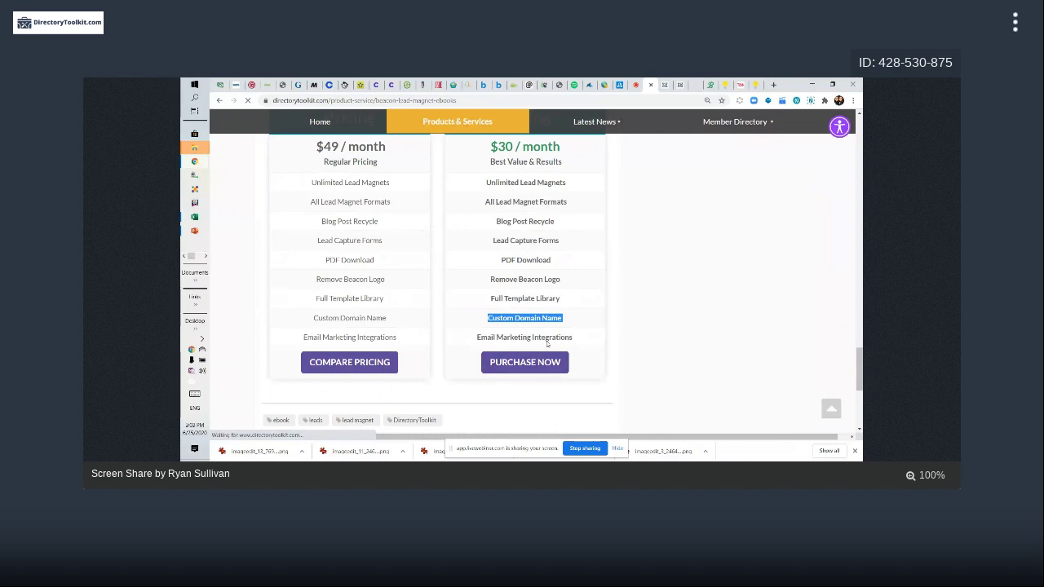
{"action": "scroll", "coordinate": [541, 311], "scroll_direction": "up", "scroll_amount": 3}
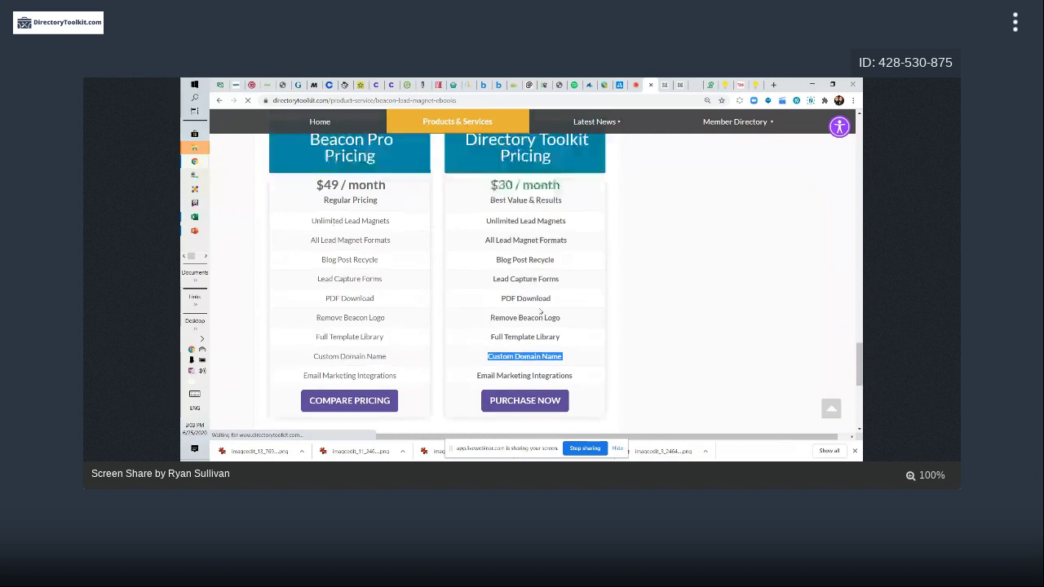
{"action": "scroll", "coordinate": [522, 334], "scroll_direction": "down", "scroll_amount": 2}
{"action": "left_click", "coordinate": [553, 229]}
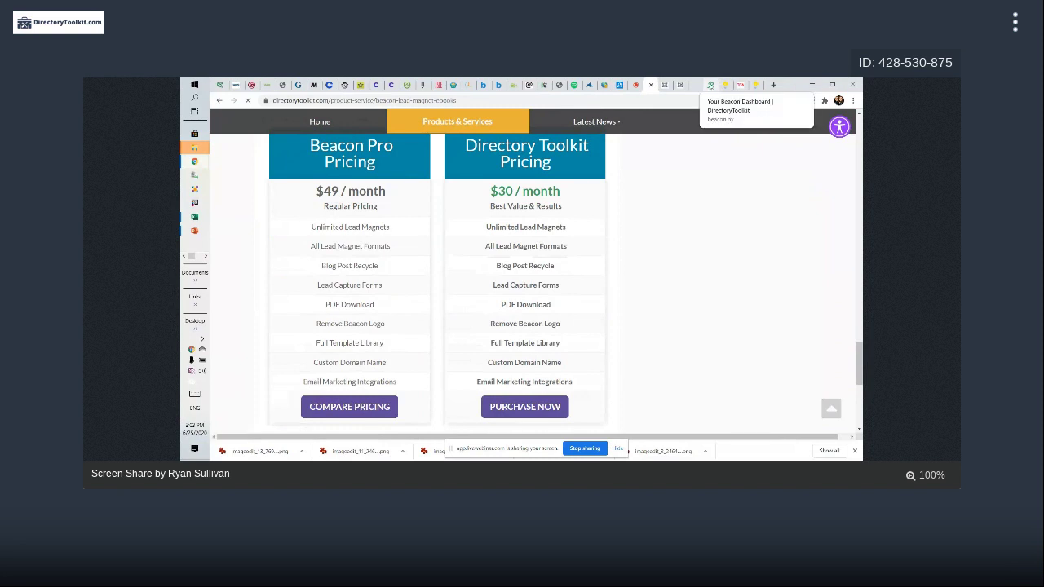
Step: Switch to the Beacon dashboard and look over the lead statistics and existing lead magnets
{"action": "left_click", "coordinate": [710, 86]}
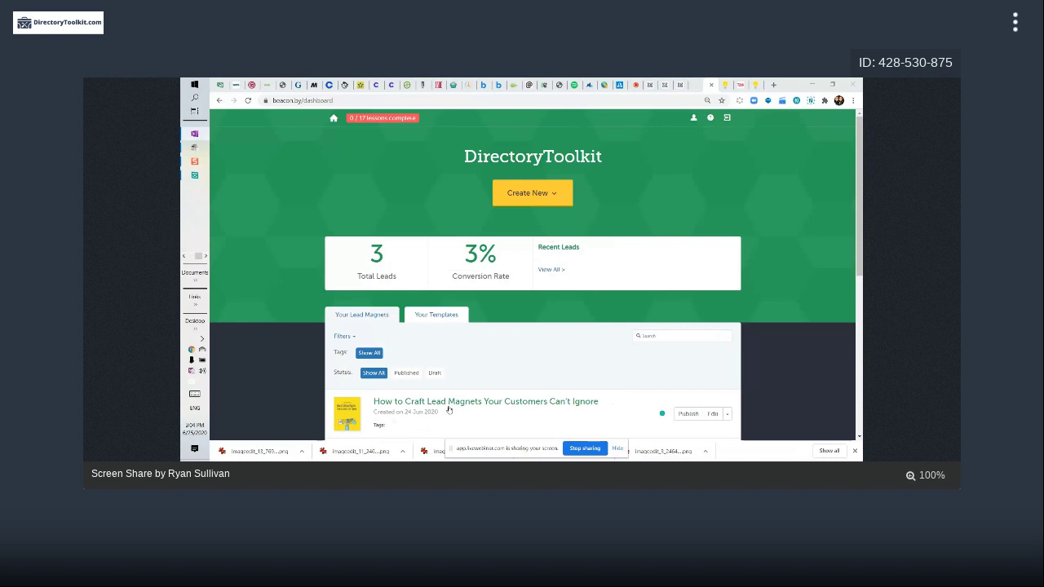
{"action": "scroll", "coordinate": [483, 407], "scroll_direction": "down", "scroll_amount": 2}
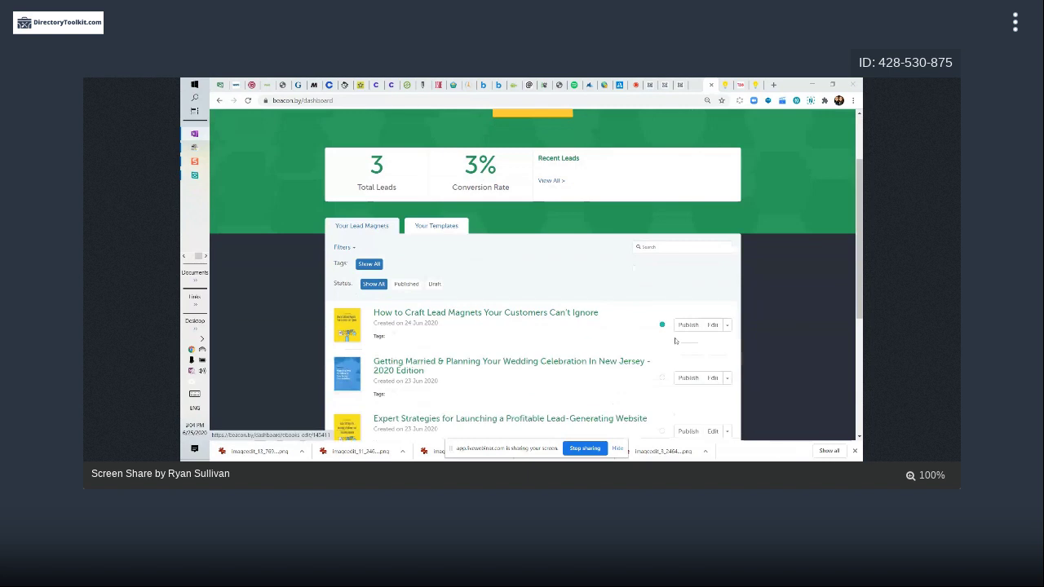
{"action": "scroll", "coordinate": [675, 337], "scroll_direction": "up", "scroll_amount": 2}
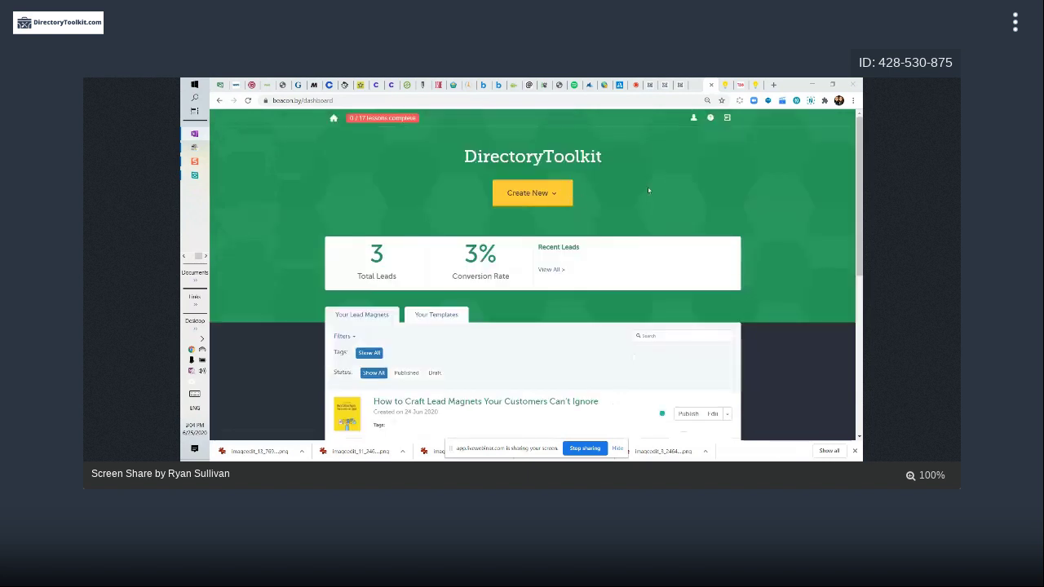
Step: Start a new eBook lead magnet that imports blog content, with Other as the blog platform
{"action": "left_click", "coordinate": [539, 190]}
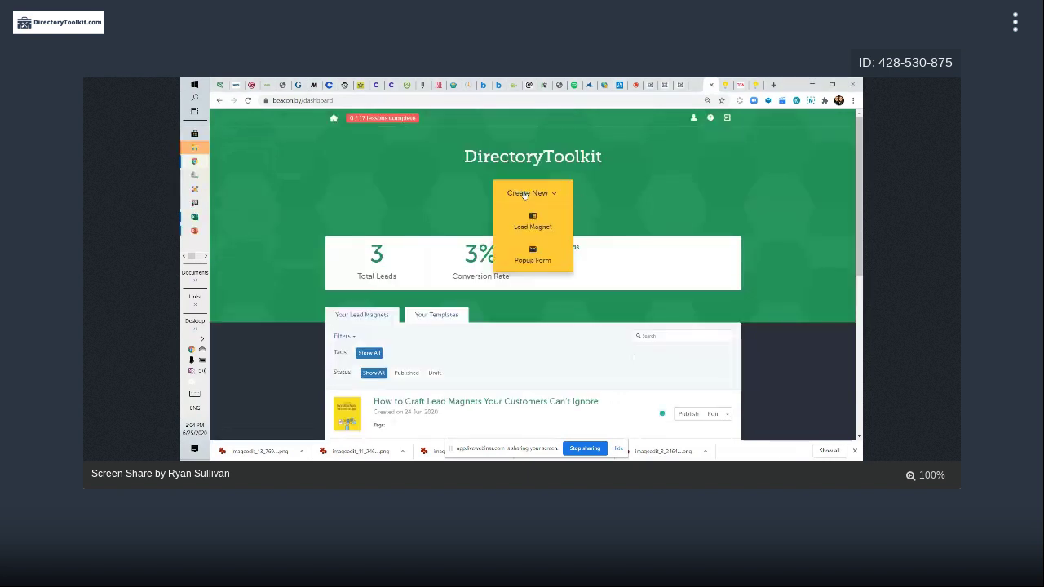
{"action": "left_click", "coordinate": [545, 230]}
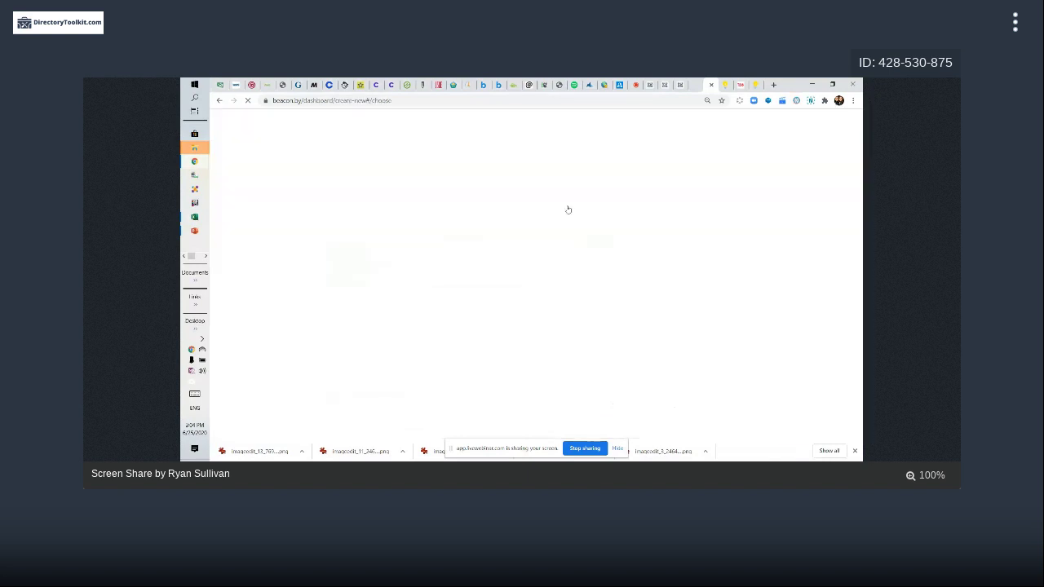
{"action": "scroll", "coordinate": [635, 207], "scroll_direction": "down", "scroll_amount": 1}
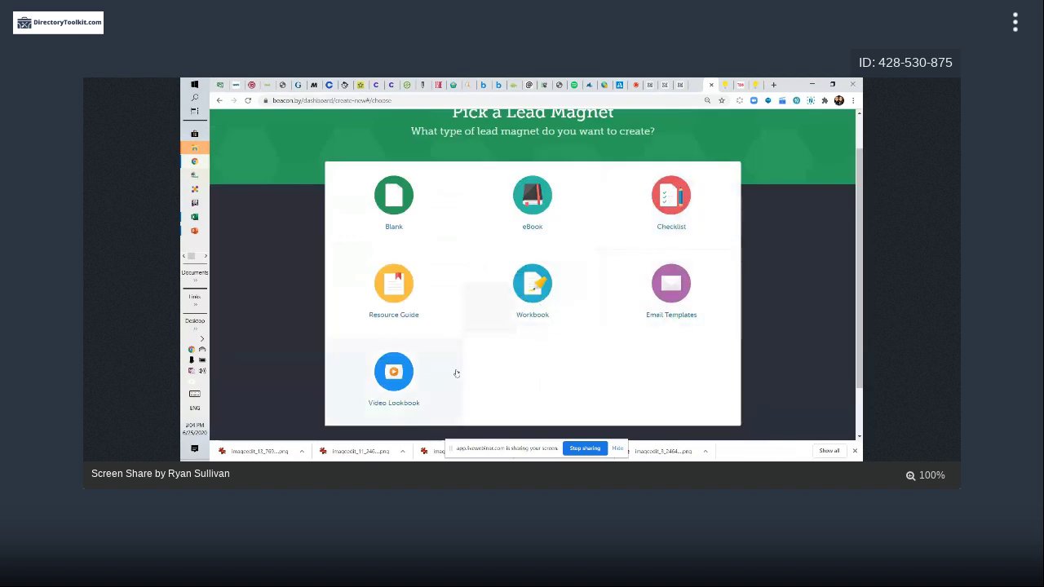
{"action": "left_click", "coordinate": [532, 199]}
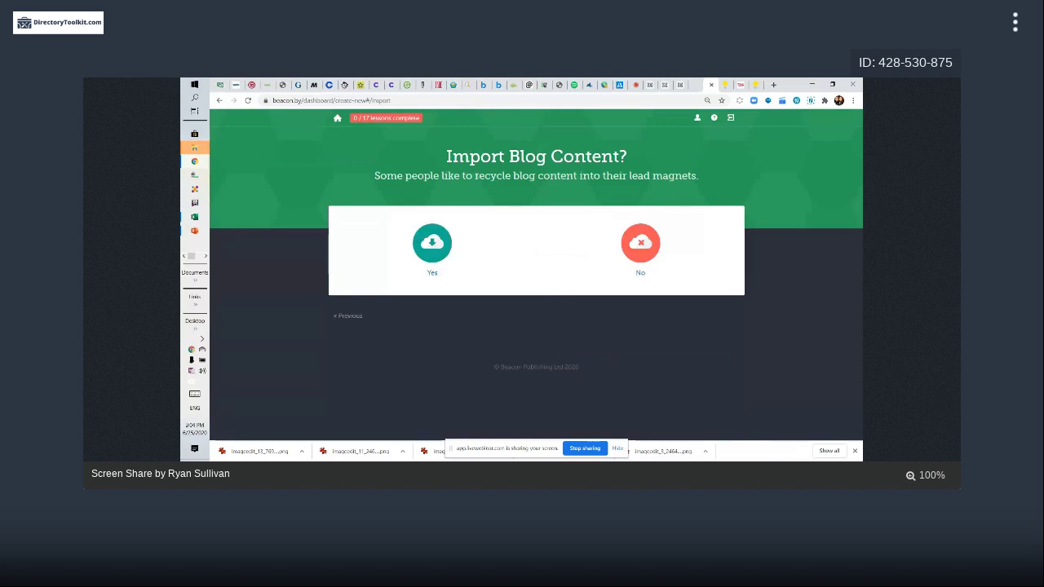
{"action": "left_click", "coordinate": [470, 245]}
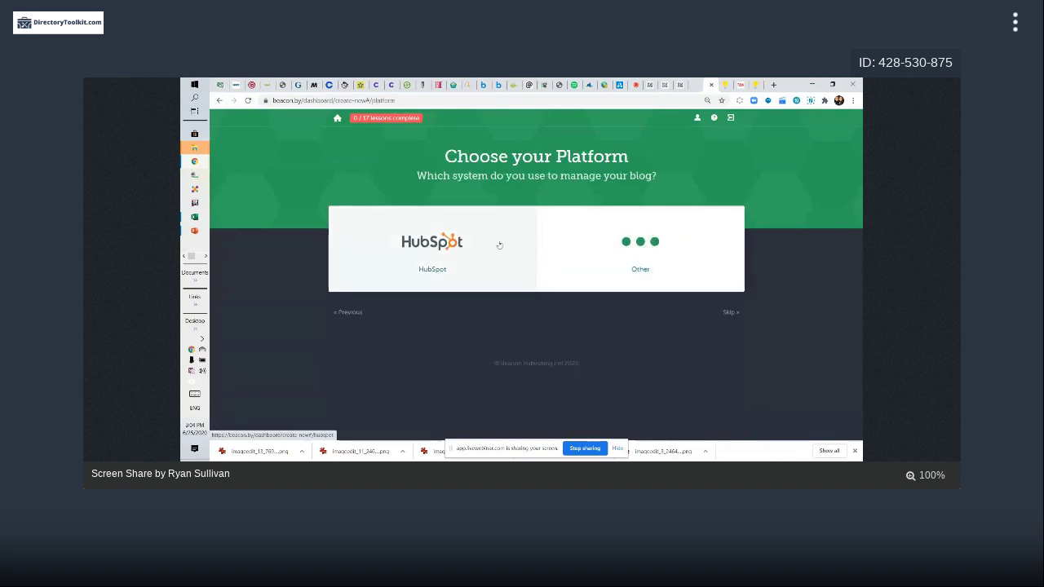
{"action": "left_click", "coordinate": [664, 251]}
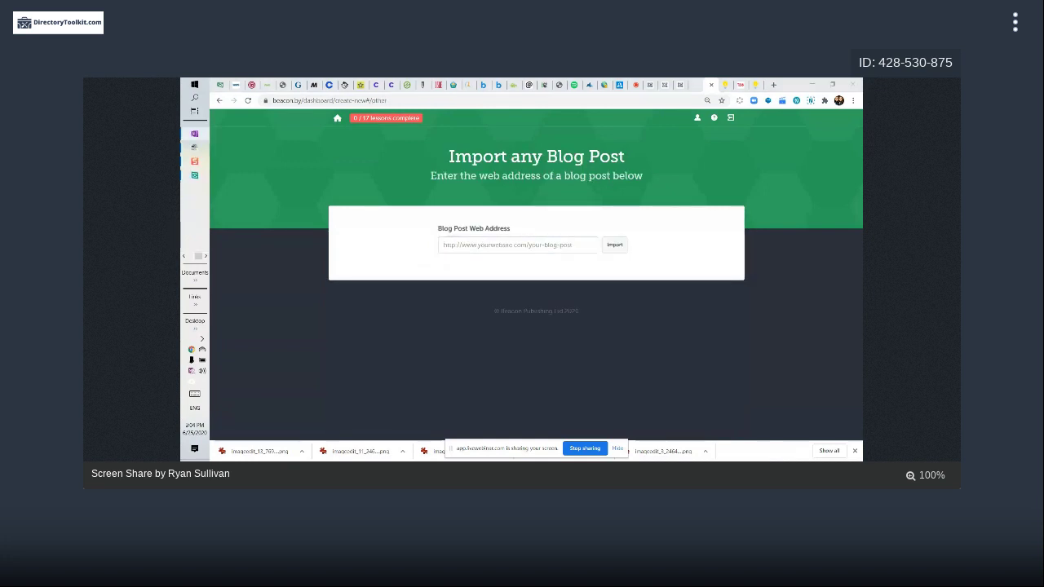
Step: Import the blog posts "Turn Your Membership Website Into a Lead-Generating Machine" and "The Membership Sales Funnel: Are You Ignoring its Most Important Stage?" by web address
{"action": "left_click", "coordinate": [498, 243]}
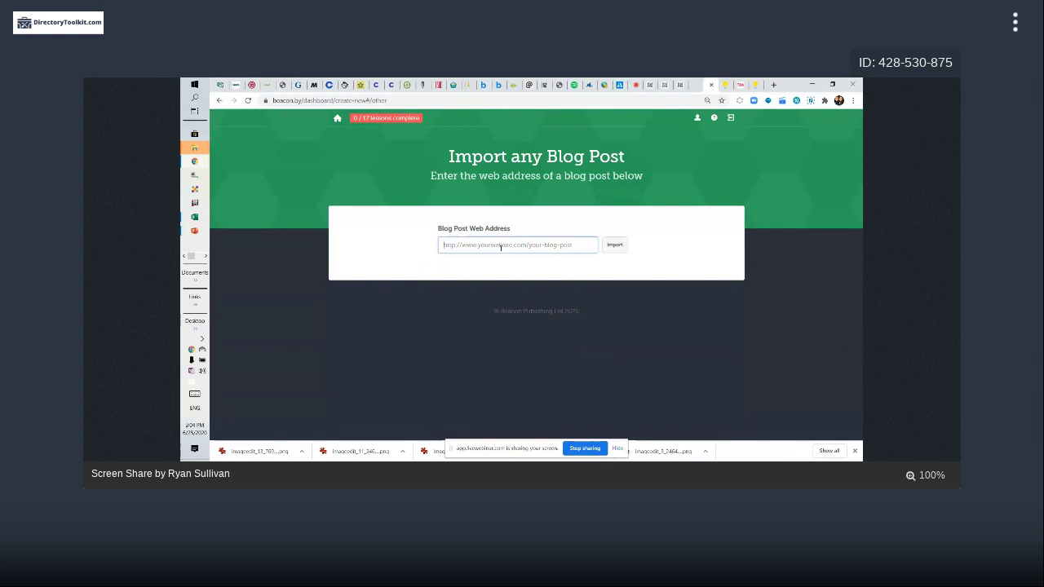
{"action": "key", "text": "ctrl+v"}
{"action": "left_click", "coordinate": [611, 247]}
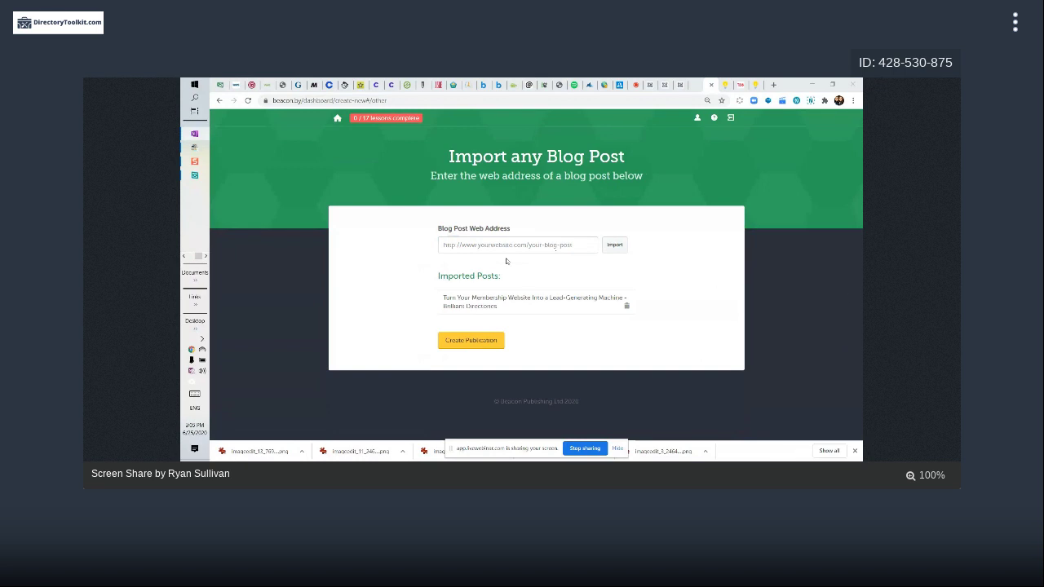
{"action": "left_click", "coordinate": [556, 247]}
{"action": "key", "text": "ctrl+v"}
{"action": "left_click", "coordinate": [613, 246]}
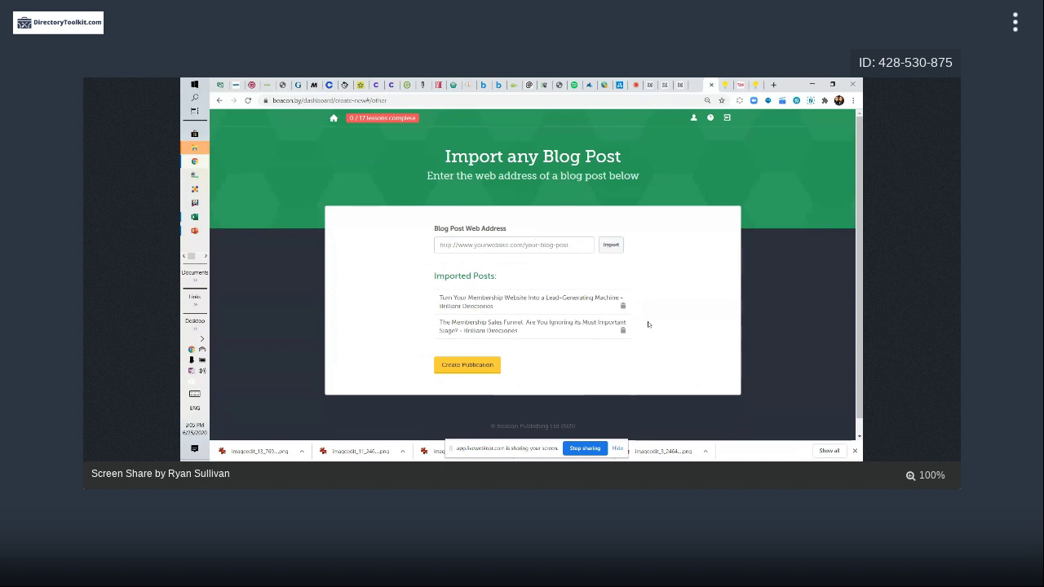
Step: Create the publication from the imported posts and choose the yellow Digital Marketing Playbook theme
{"action": "left_click", "coordinate": [475, 370]}
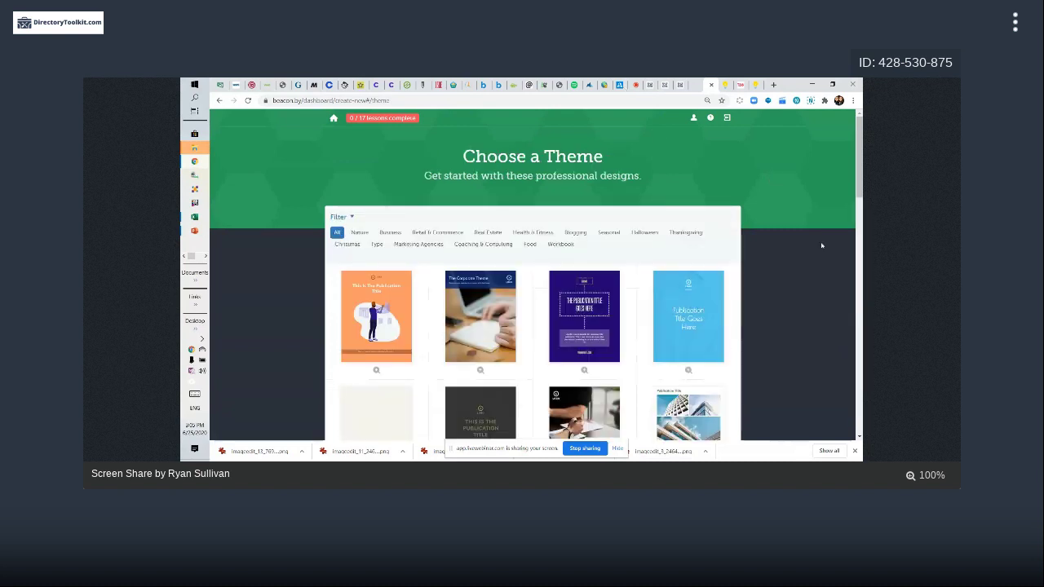
{"action": "scroll", "coordinate": [666, 235], "scroll_direction": "down", "scroll_amount": 5}
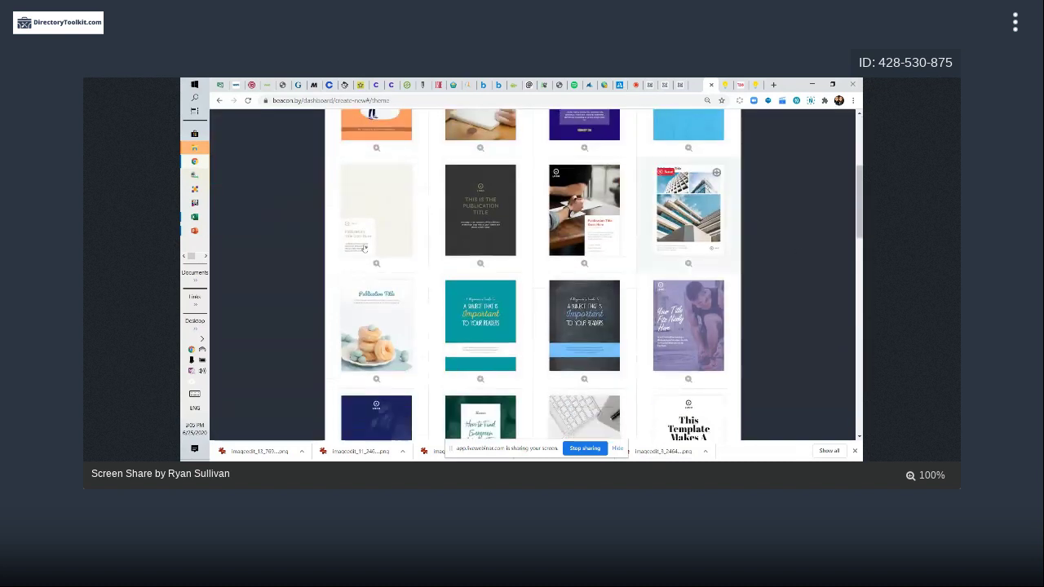
{"action": "scroll", "coordinate": [500, 284], "scroll_direction": "down", "scroll_amount": 5}
{"action": "mouse_move", "coordinate": [500, 284]}
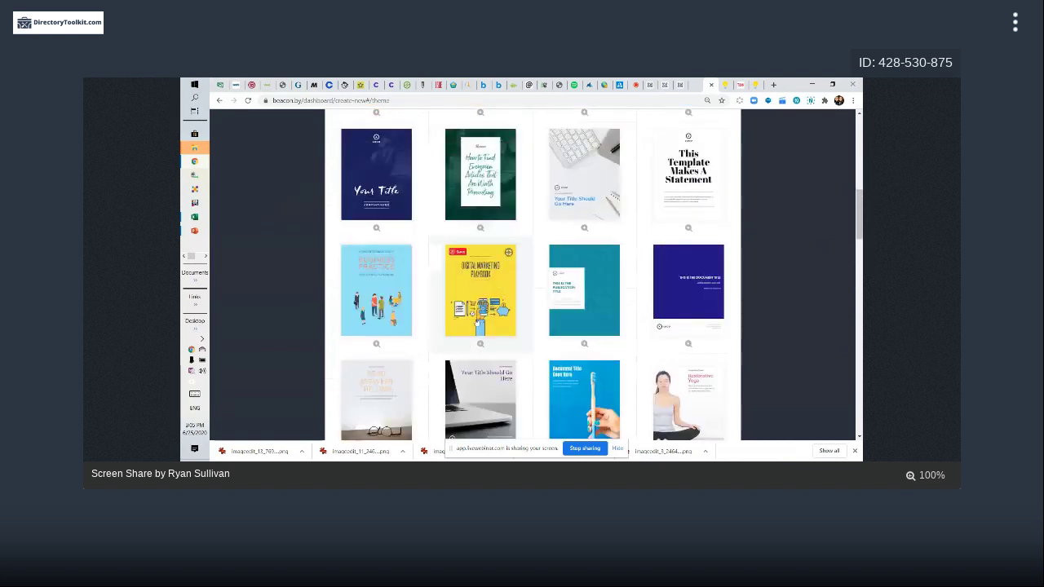
{"action": "left_click", "coordinate": [487, 288]}
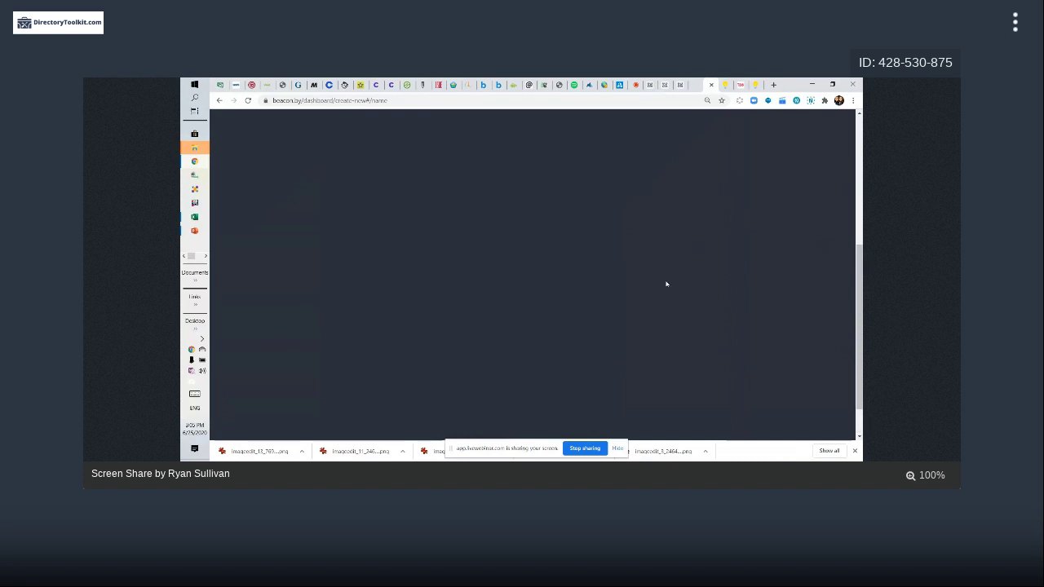
Step: Name the lead magnet "How to Craft Lead Magnets Your Customers Can't Ignore" and create it
{"action": "left_click", "coordinate": [478, 238]}
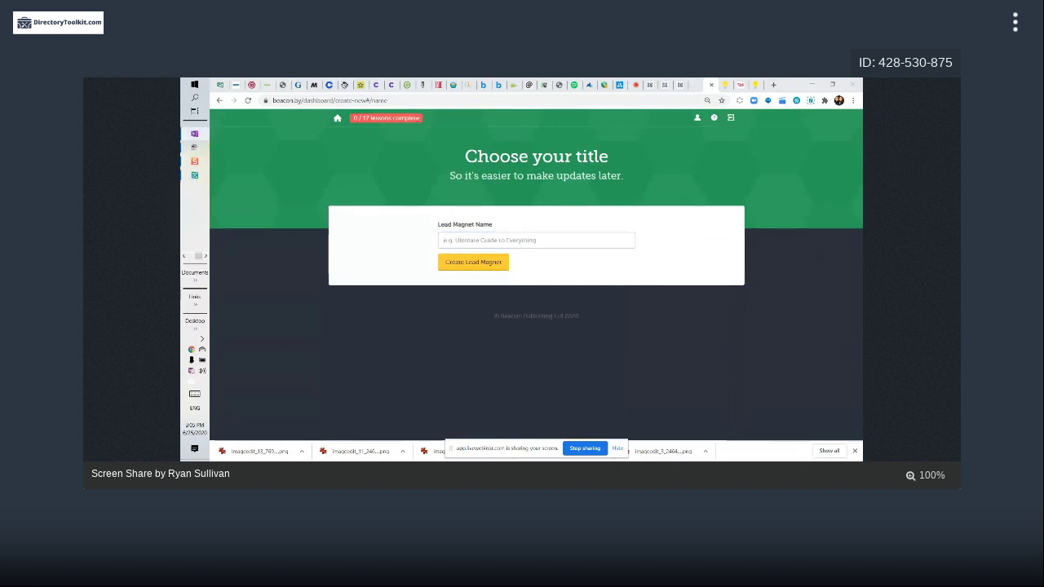
{"action": "left_click", "coordinate": [537, 241]}
{"action": "type", "text": "How to Craft Lead Magnets Your Customers Can't Ignore"}
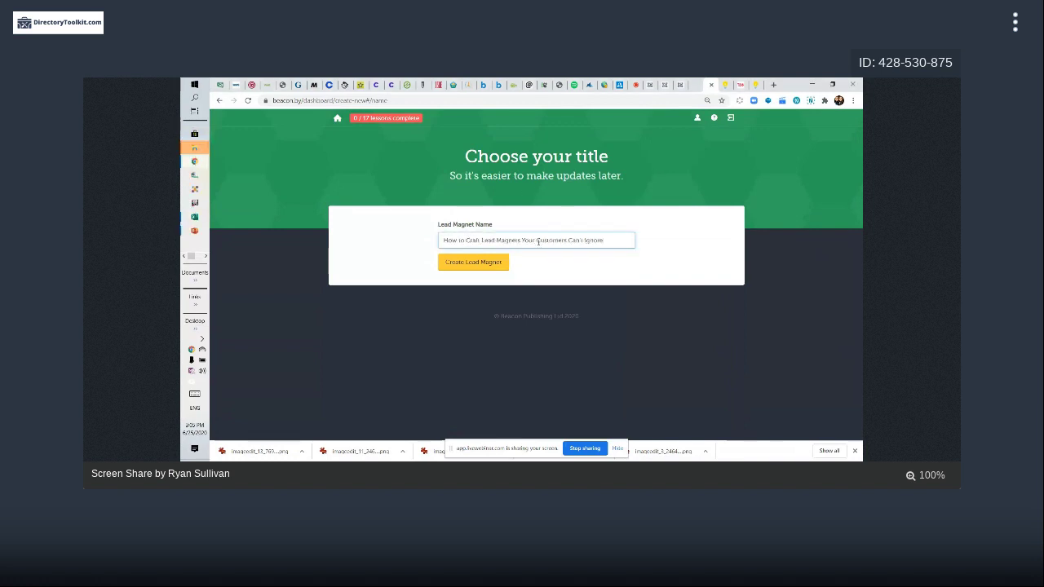
{"action": "left_click", "coordinate": [487, 263]}
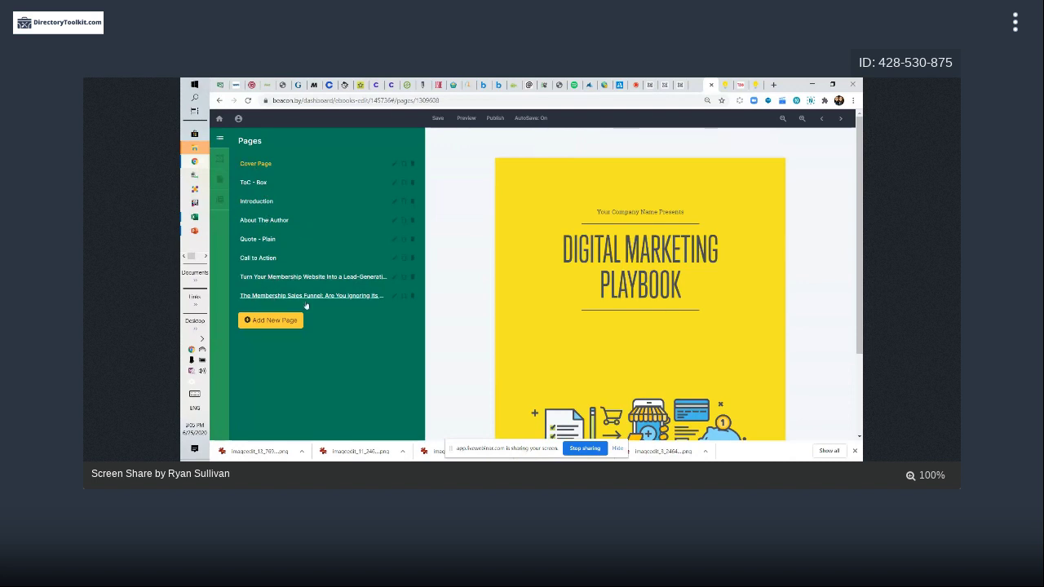
Step: Reorder the ebook's pages so both imported blog posts come before the Call to Action page
{"action": "left_click_drag", "start_coordinate": [320, 278], "coordinate": [325, 304]}
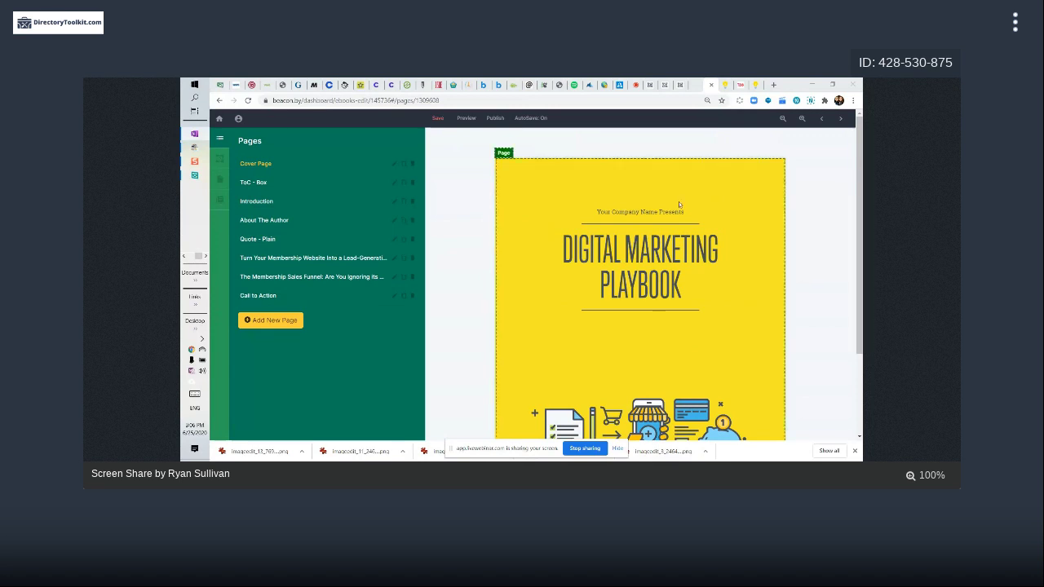
Step: Replace the company line above the cover title with "Brilliant Directories Blogs" on a single line
{"action": "left_click", "coordinate": [593, 214]}
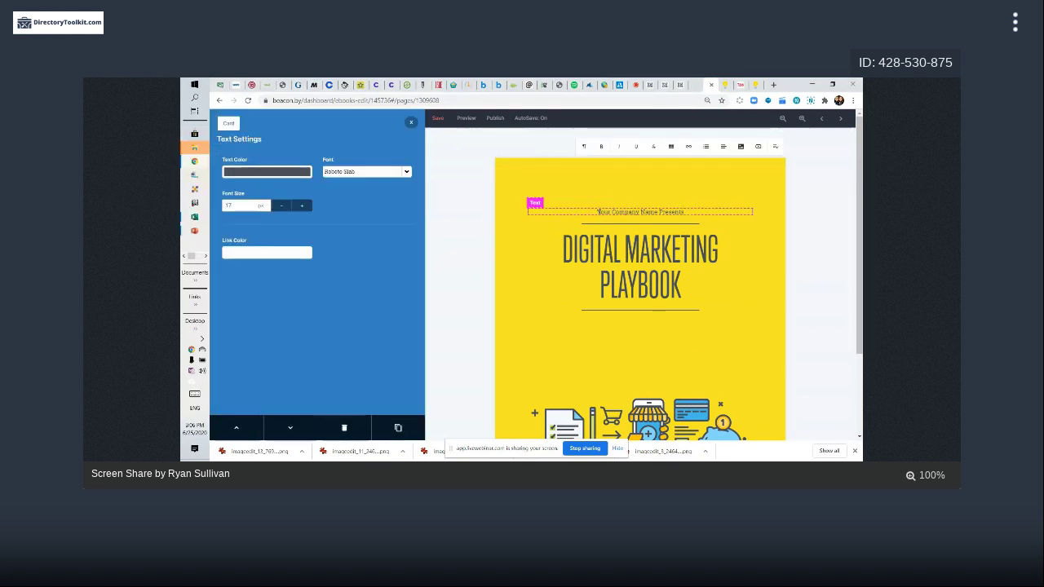
{"action": "left_click_drag", "start_coordinate": [596, 212], "coordinate": [682, 211]}
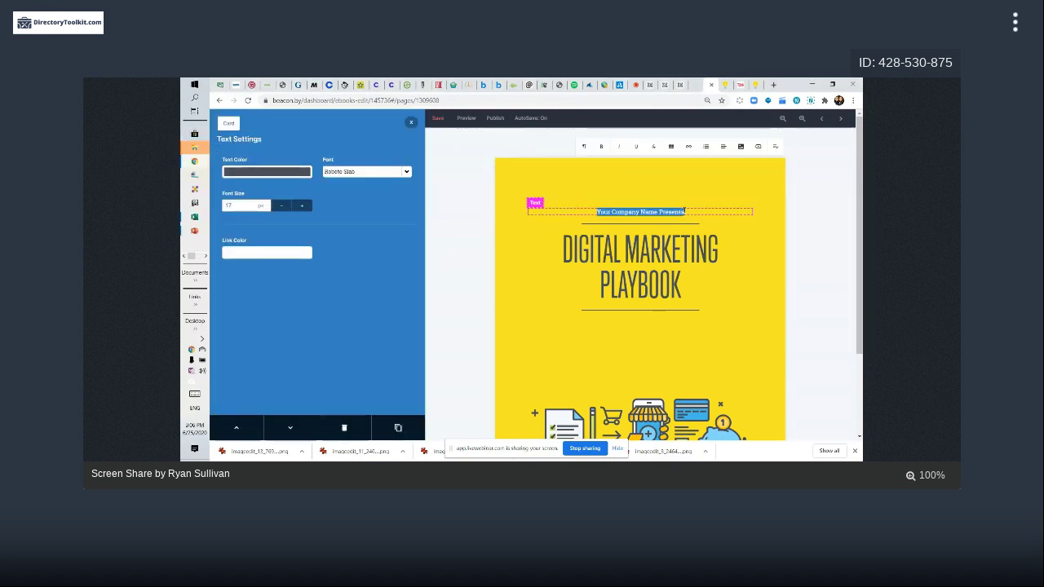
{"action": "type", "text": "Brilliant Directories Blogs"}
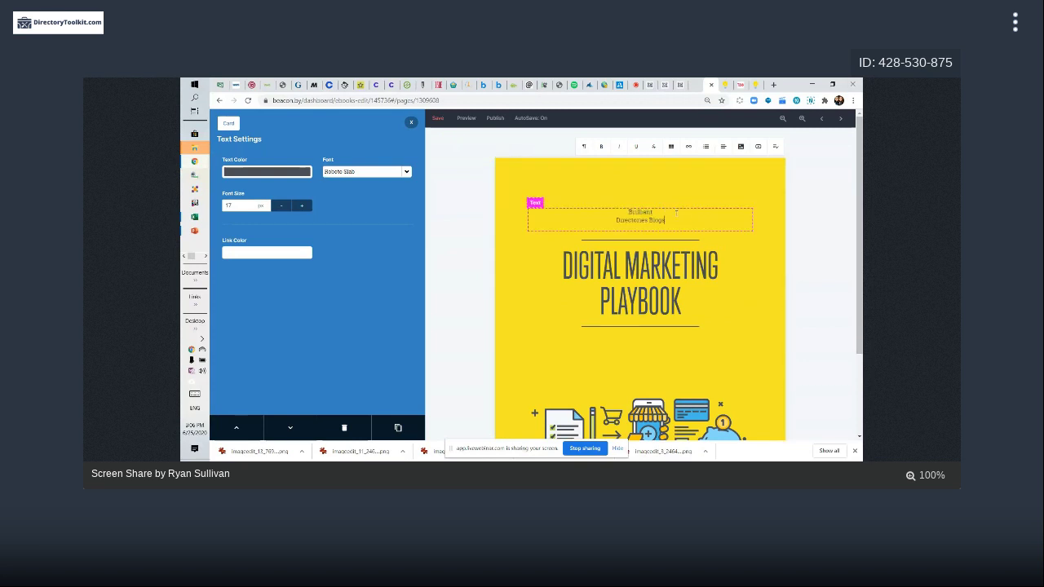
{"action": "key", "text": "Delete"}
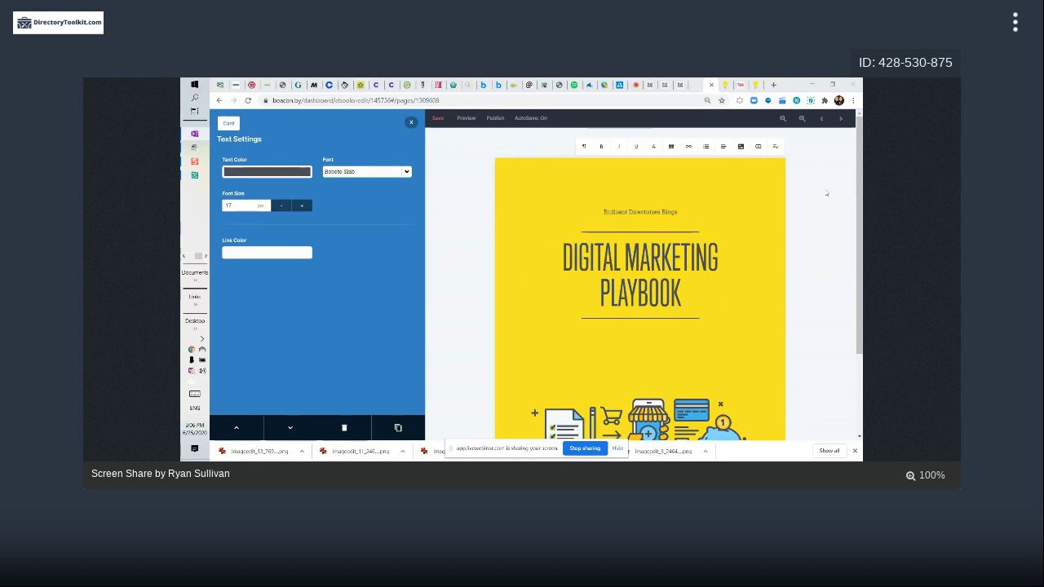
Step: Replace the cover headline with "How to Craft Lead Magnets Your Customers Can't Ignore" and return to the page list
{"action": "left_click", "coordinate": [569, 255]}
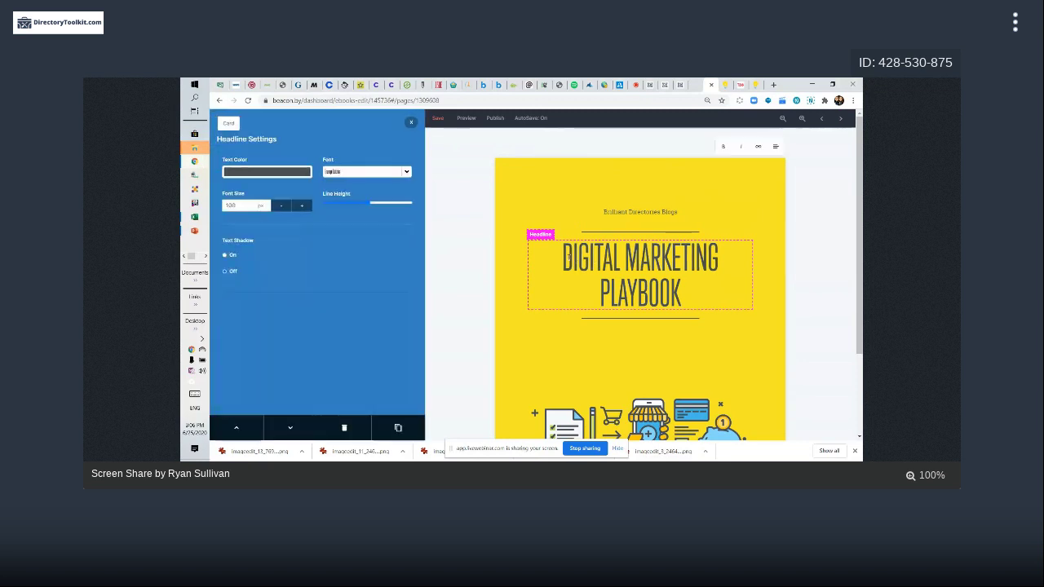
{"action": "left_click_drag", "start_coordinate": [568, 255], "coordinate": [685, 300]}
{"action": "key", "text": "BackSpace"}
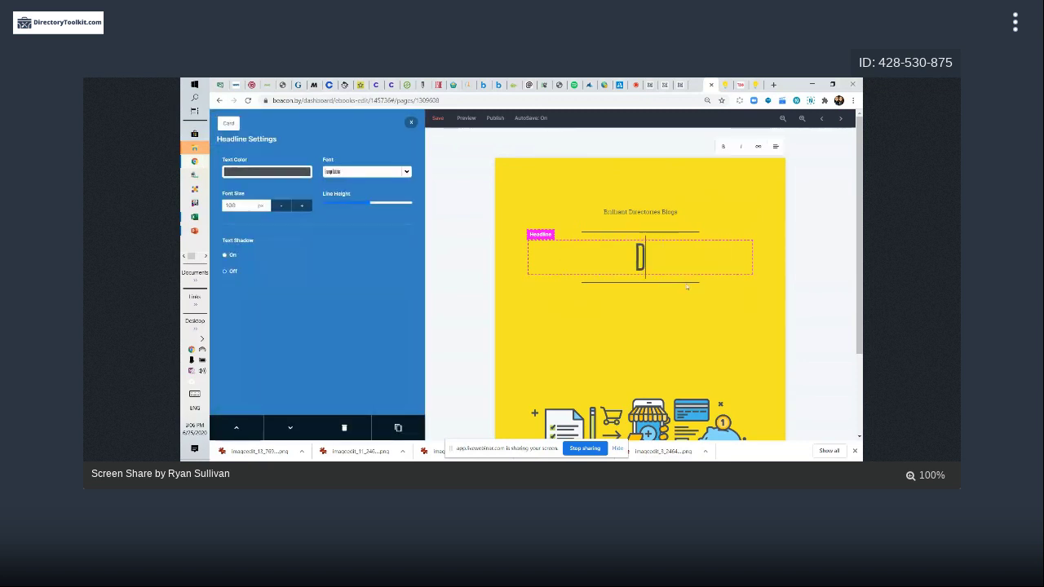
{"action": "type", "text": "How to Craft Lead Magnets Your Customers Can’t Ignore"}
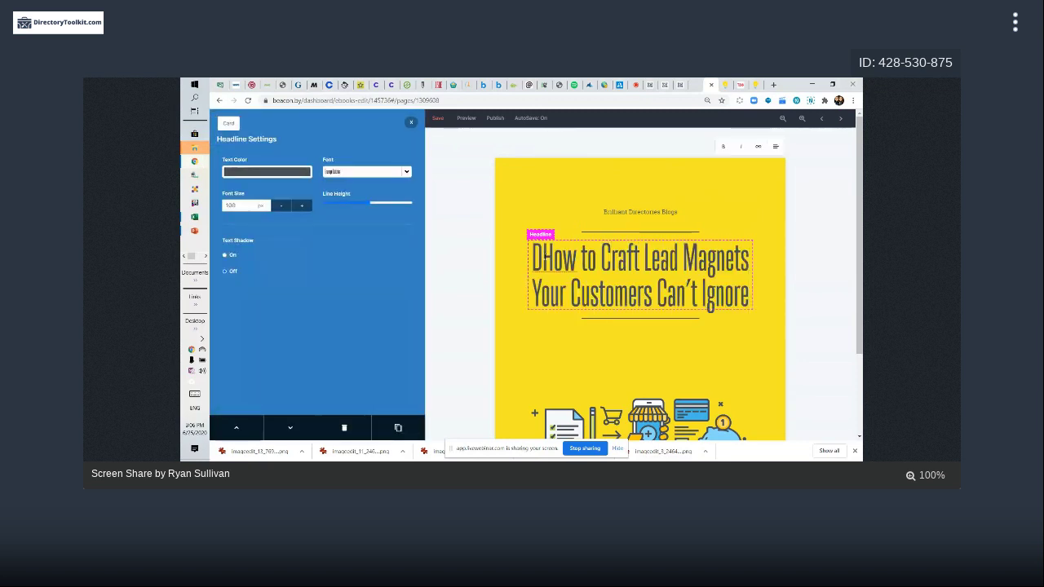
{"action": "key", "text": "BackSpace"}
{"action": "left_click", "coordinate": [651, 200]}
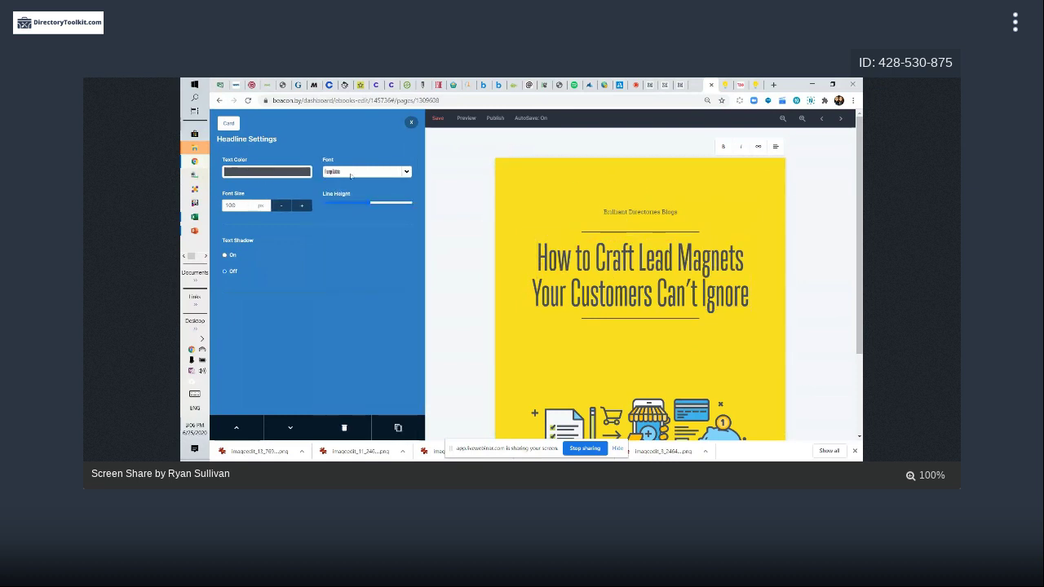
{"action": "scroll", "coordinate": [556, 371], "scroll_direction": "down", "scroll_amount": 3}
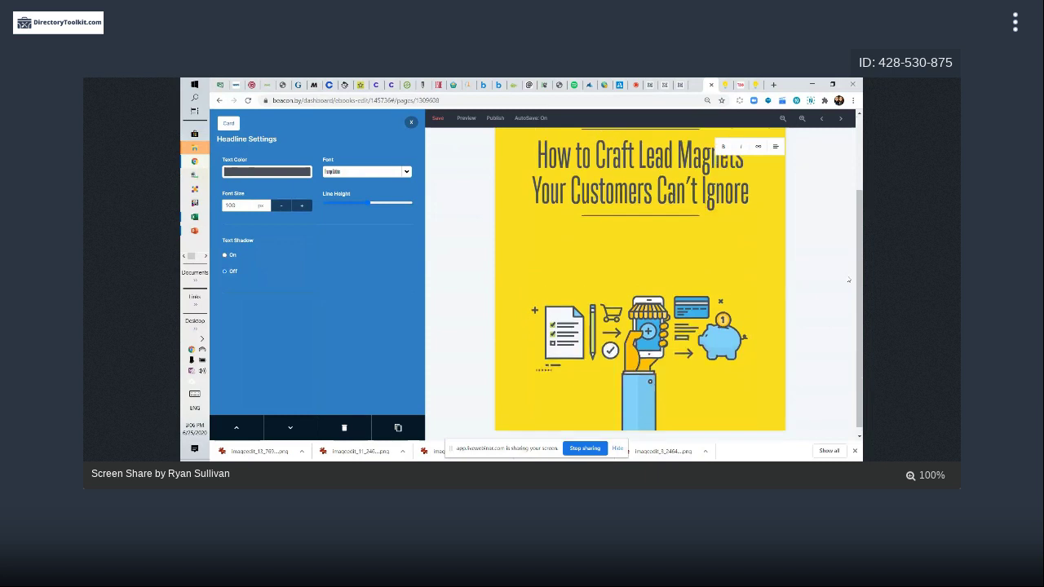
{"action": "scroll", "coordinate": [746, 203], "scroll_direction": "up", "scroll_amount": 3}
{"action": "scroll", "coordinate": [746, 203], "scroll_direction": "down", "scroll_amount": 3}
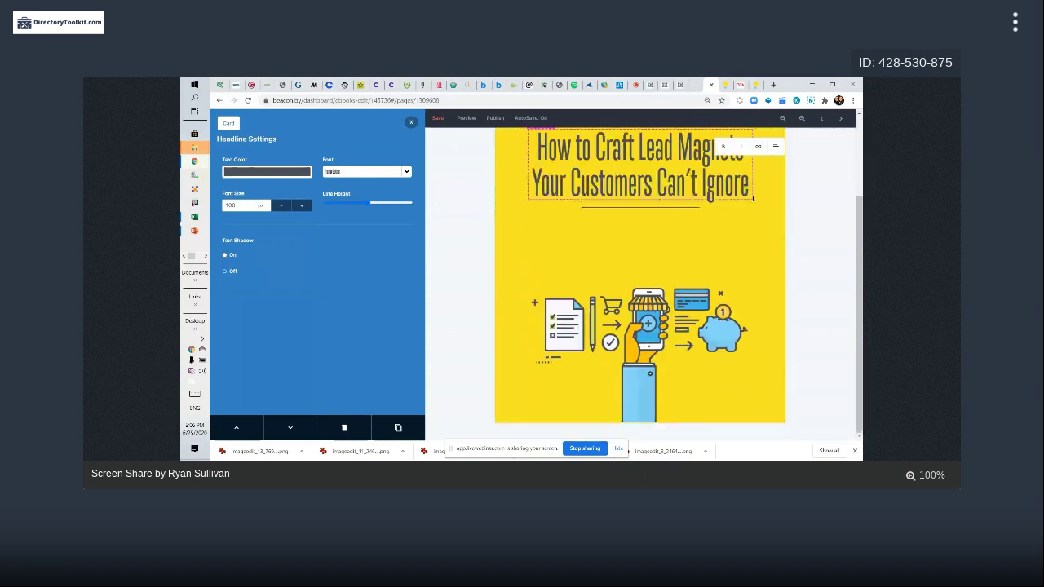
{"action": "left_click", "coordinate": [410, 122]}
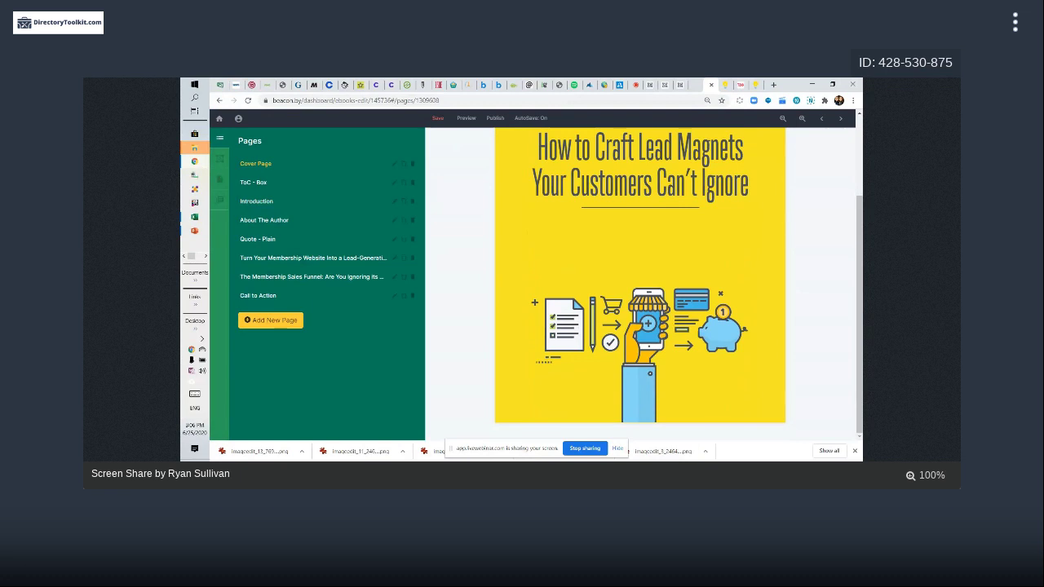
Step: Review the table of contents and quote pages, and delete the Quote - Plain page from the ebook
{"action": "left_click", "coordinate": [246, 184]}
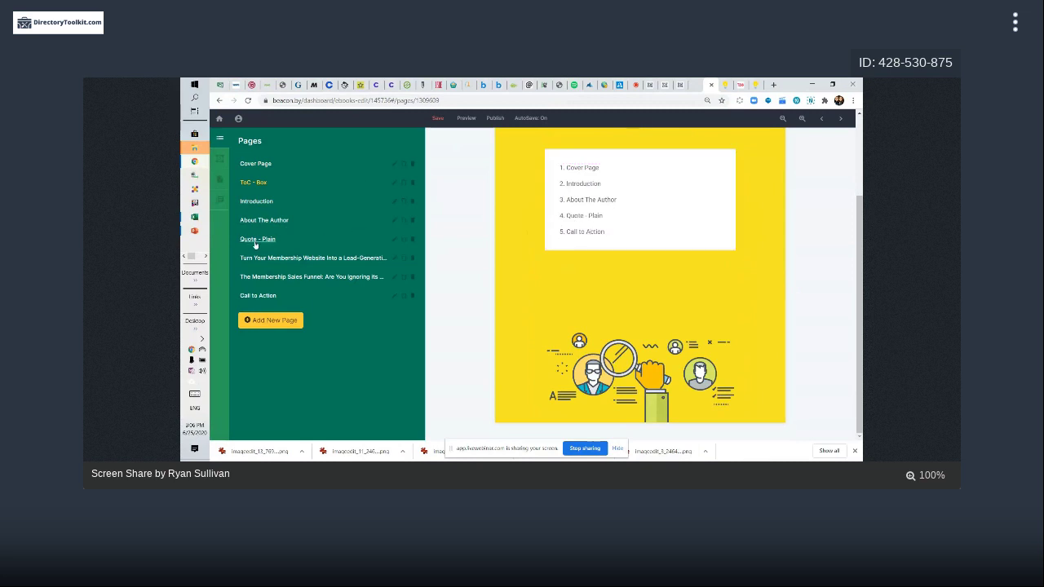
{"action": "left_click", "coordinate": [294, 242]}
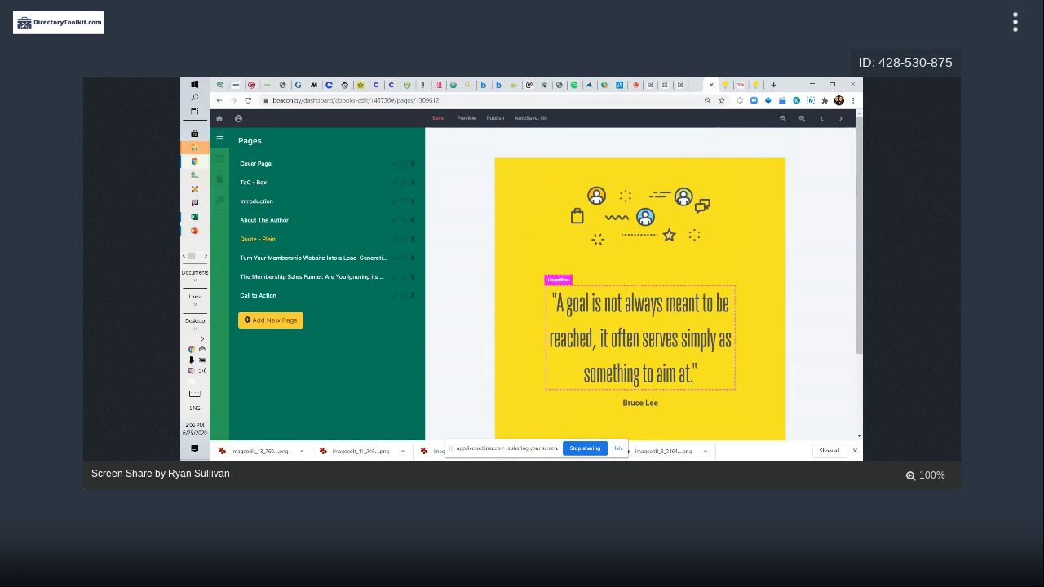
{"action": "scroll", "coordinate": [557, 249], "scroll_direction": "down", "scroll_amount": 2}
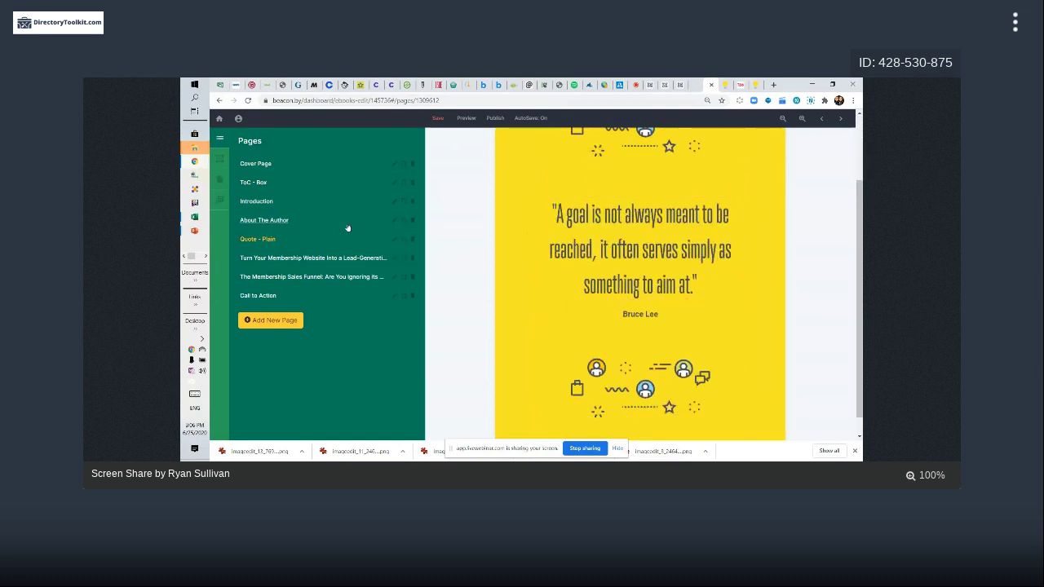
{"action": "left_click", "coordinate": [412, 241]}
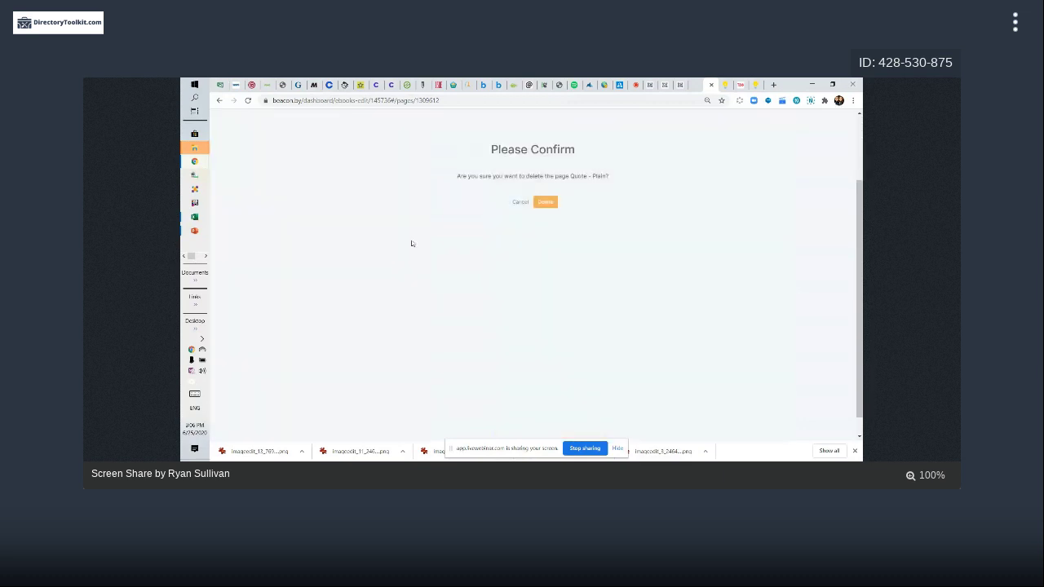
{"action": "left_click", "coordinate": [545, 202]}
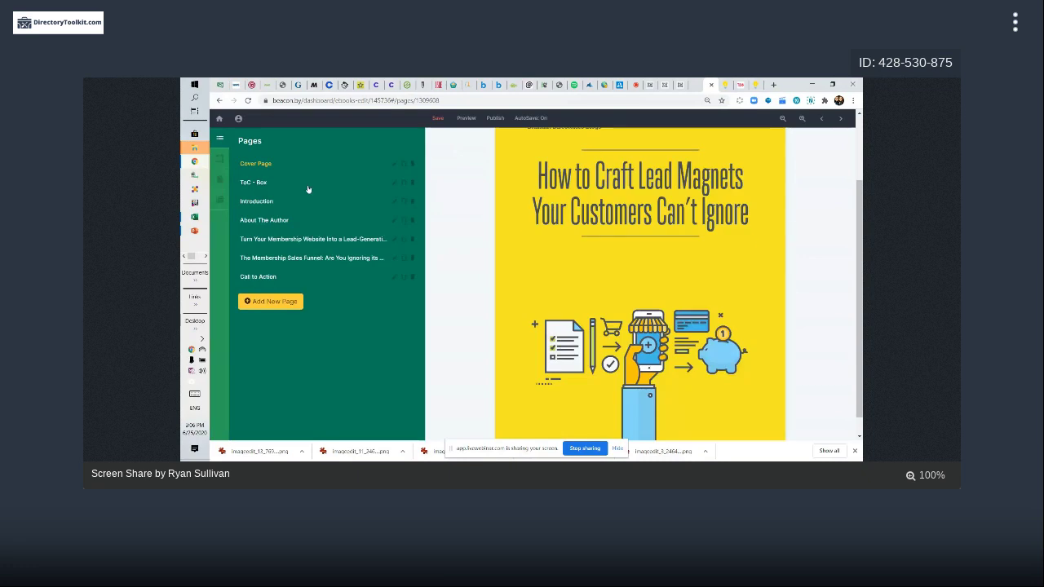
Step: Delete the ToC - Box table of contents page from the ebook
{"action": "left_click", "coordinate": [308, 188]}
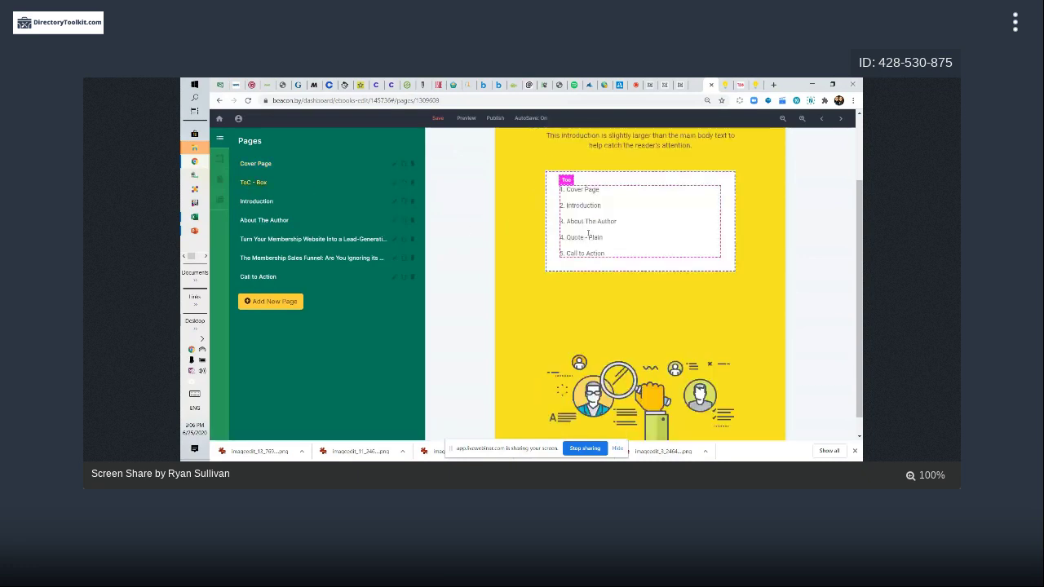
{"action": "scroll", "coordinate": [588, 234], "scroll_direction": "up", "scroll_amount": 2}
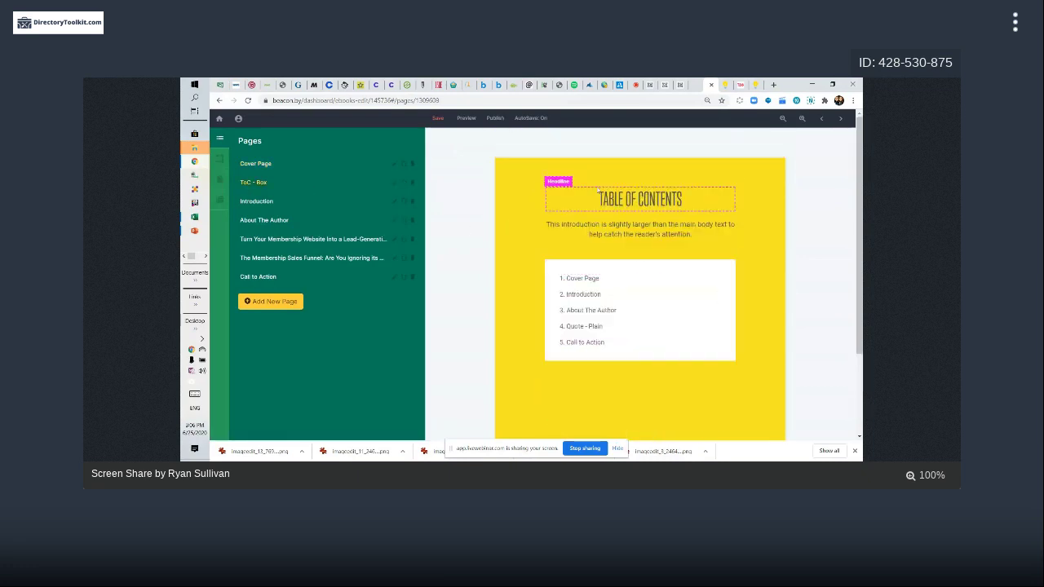
{"action": "left_click", "coordinate": [413, 182]}
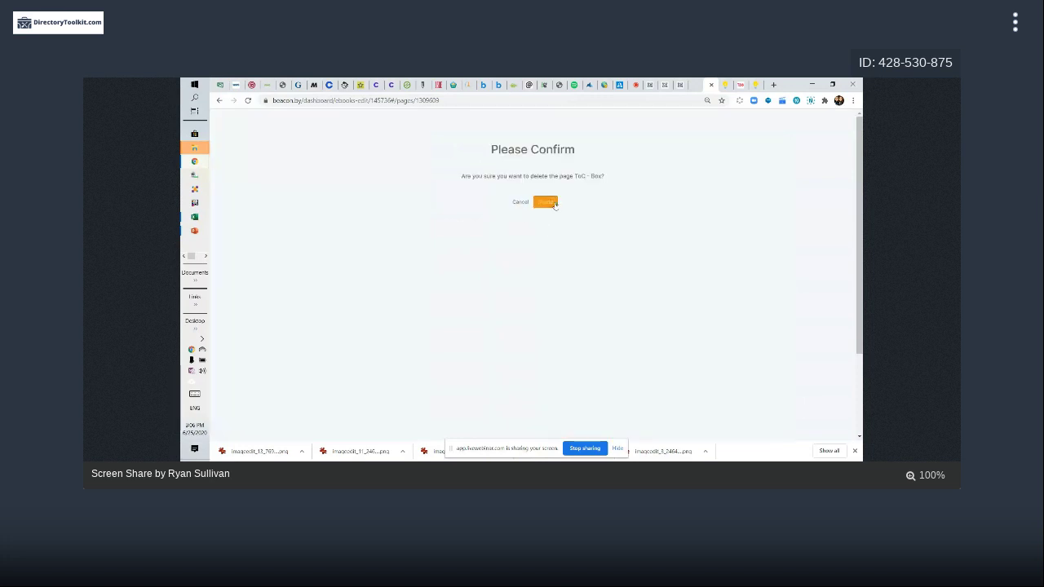
{"action": "left_click", "coordinate": [546, 202]}
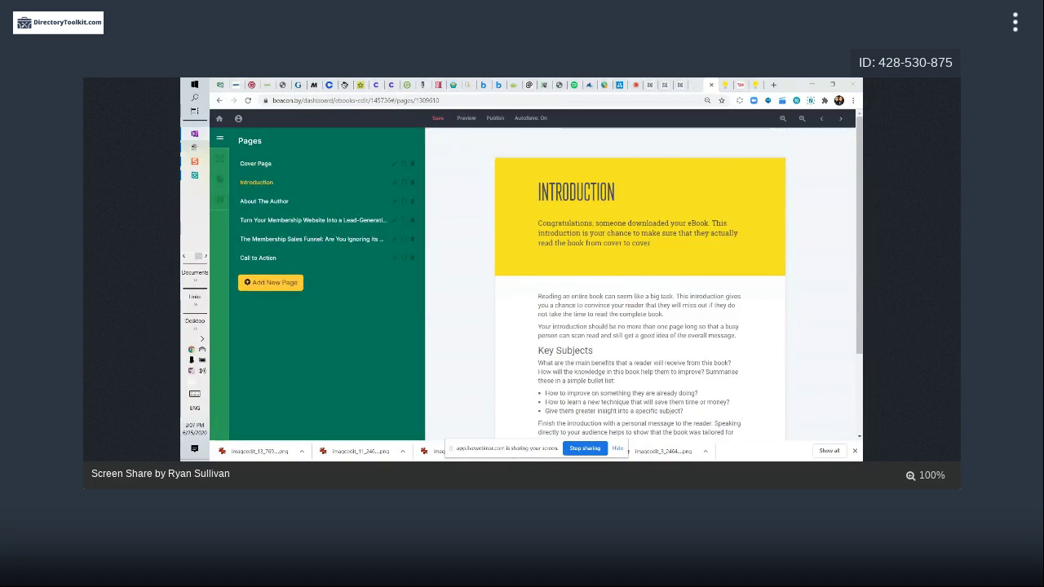
Step: Rewrite the intro as "This is a demo ebook we created live on a DirectoryWebinar. Watch today to see how simple your next lead generation ebook can be."
{"action": "left_click", "coordinate": [666, 243]}
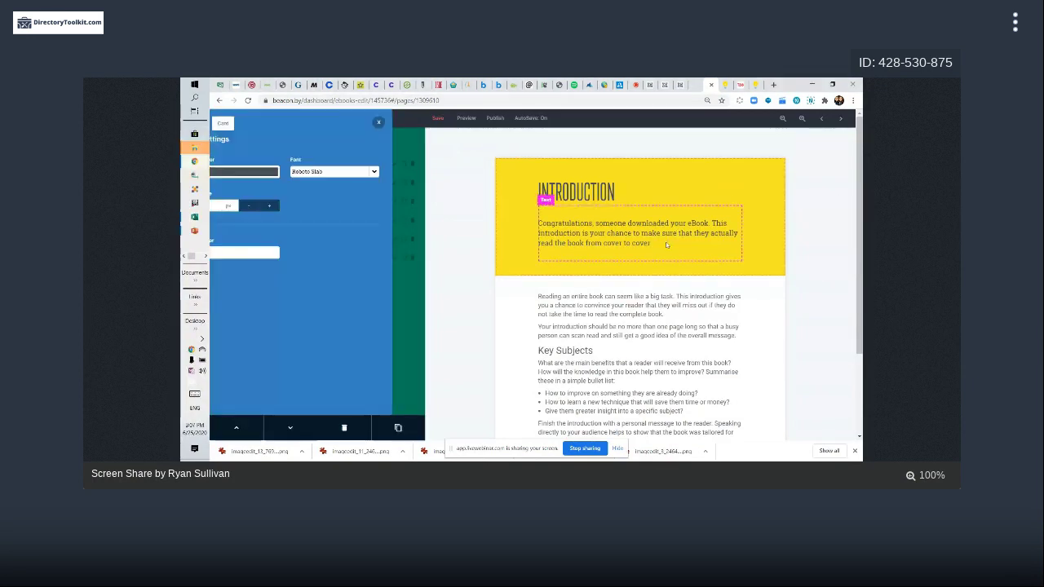
{"action": "left_click_drag", "start_coordinate": [666, 243], "coordinate": [540, 225]}
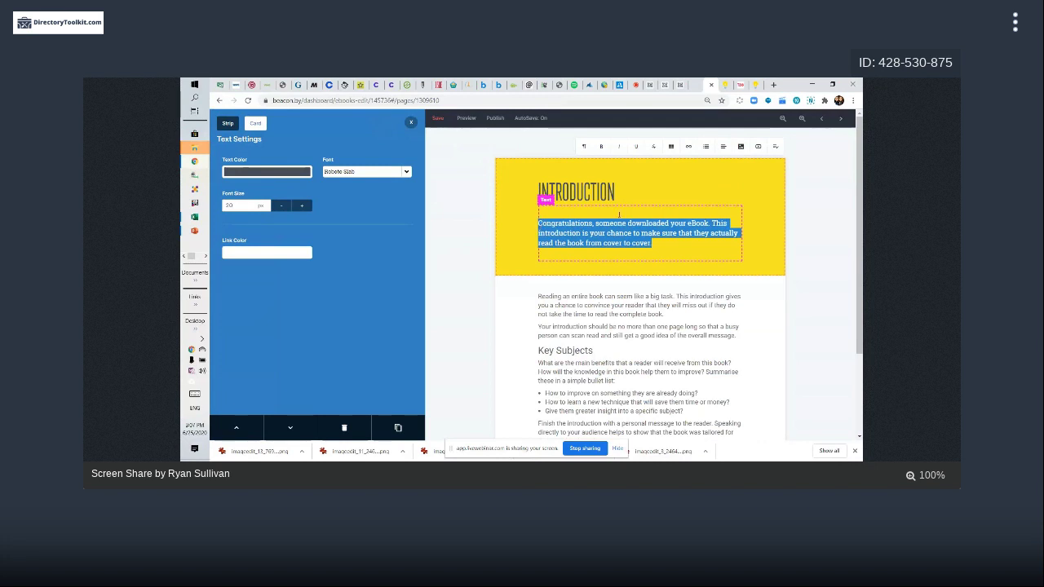
{"action": "type", "text": "This is a demo ebook we created live on a DirectoryWebinar Watch today to see how simple your next lead generation ebook can be."}
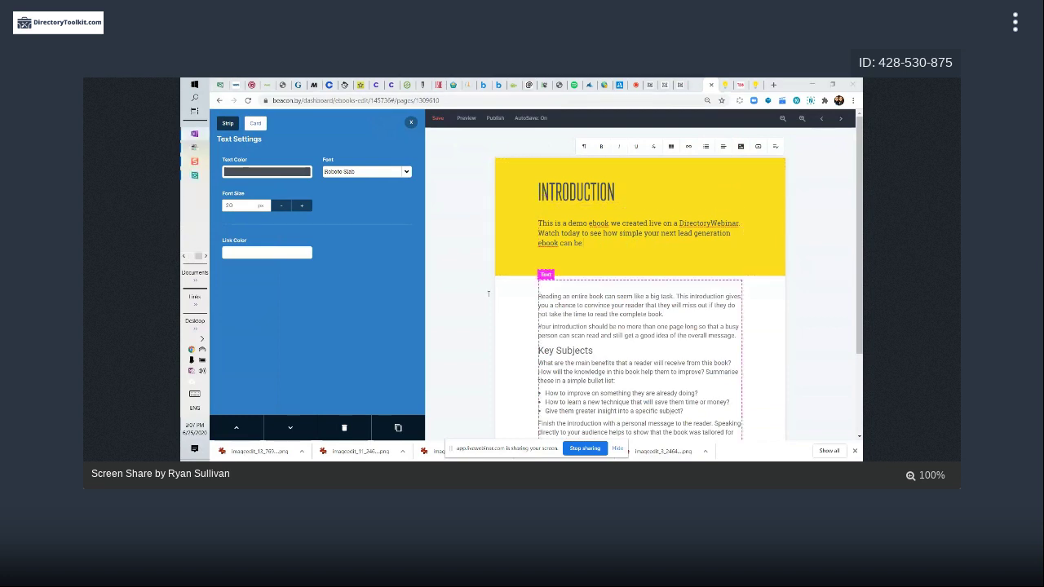
Step: Replace the sample handwritten signature at the end of the Introduction page with the author's full name
{"action": "scroll", "coordinate": [489, 293], "scroll_direction": "down", "scroll_amount": 2}
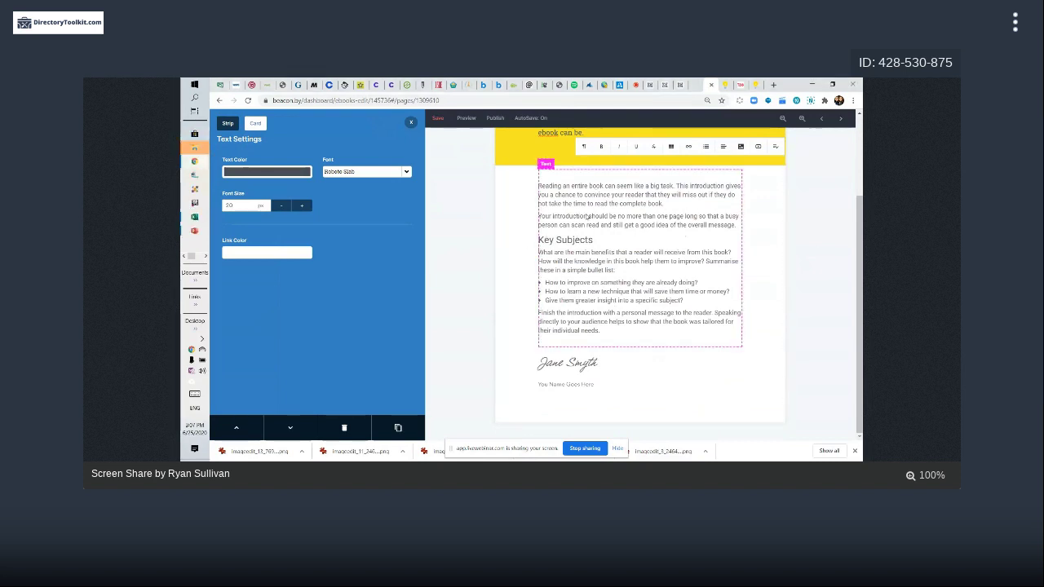
{"action": "left_click", "coordinate": [604, 363]}
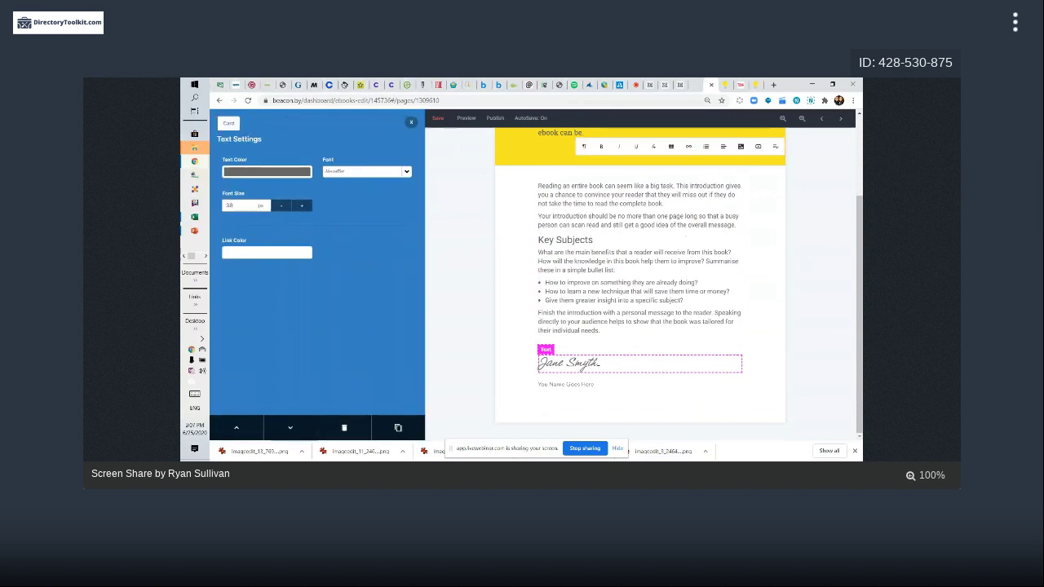
{"action": "mouse_move", "coordinate": [600, 364]}
{"action": "left_mouse_down"}
{"action": "mouse_move", "coordinate": [538, 364]}
{"action": "mouse_move", "coordinate": [542, 352]}
{"action": "left_mouse_up"}
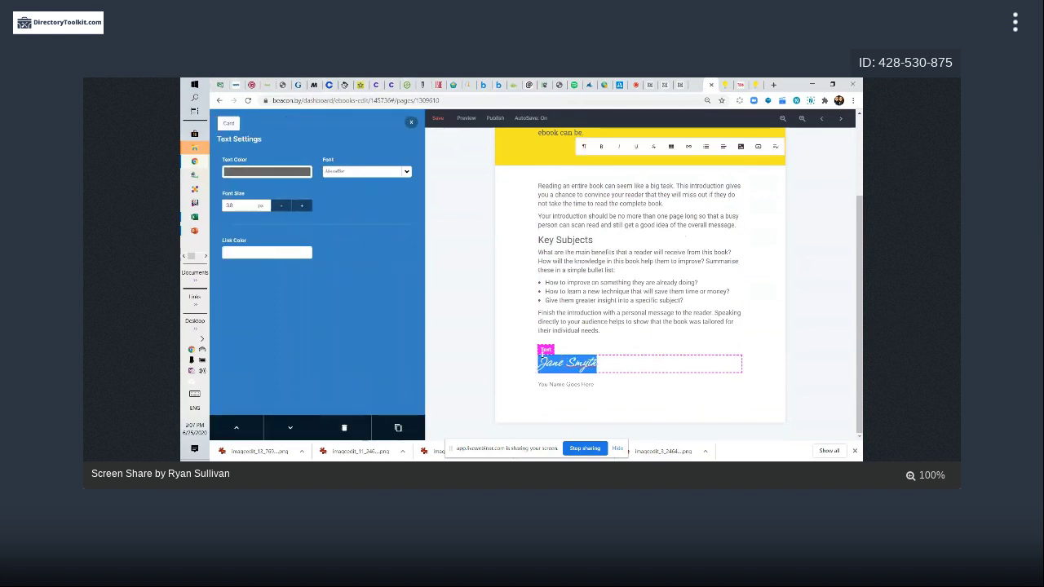
{"action": "type", "text": "Ryan Sullivan"}
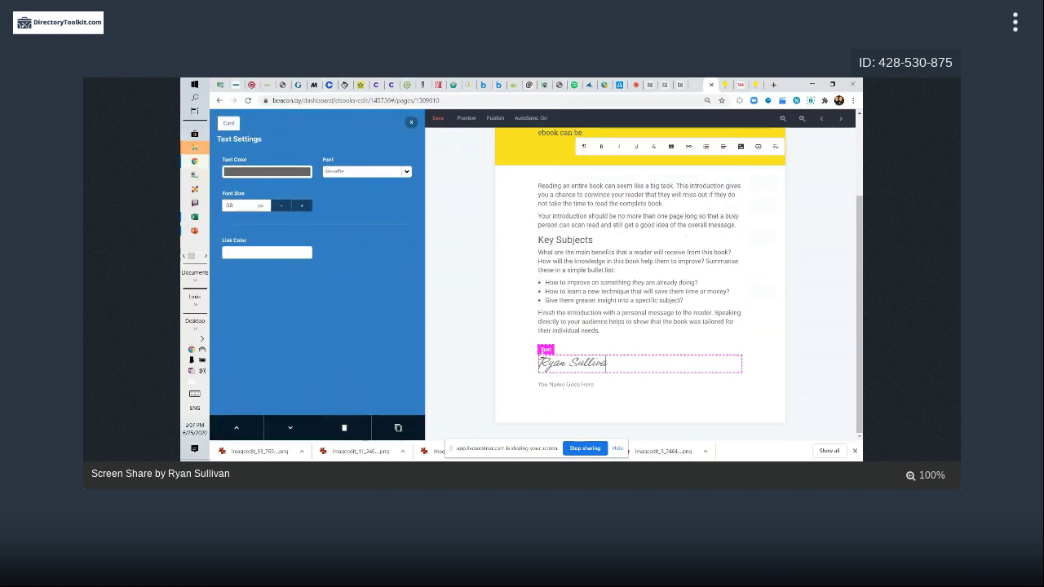
{"action": "left_click", "coordinate": [562, 346]}
Step: Replace the placeholder line beneath the signature with "Owner, DirectoryToolkit.com" and close the text settings
{"action": "left_click", "coordinate": [592, 384]}
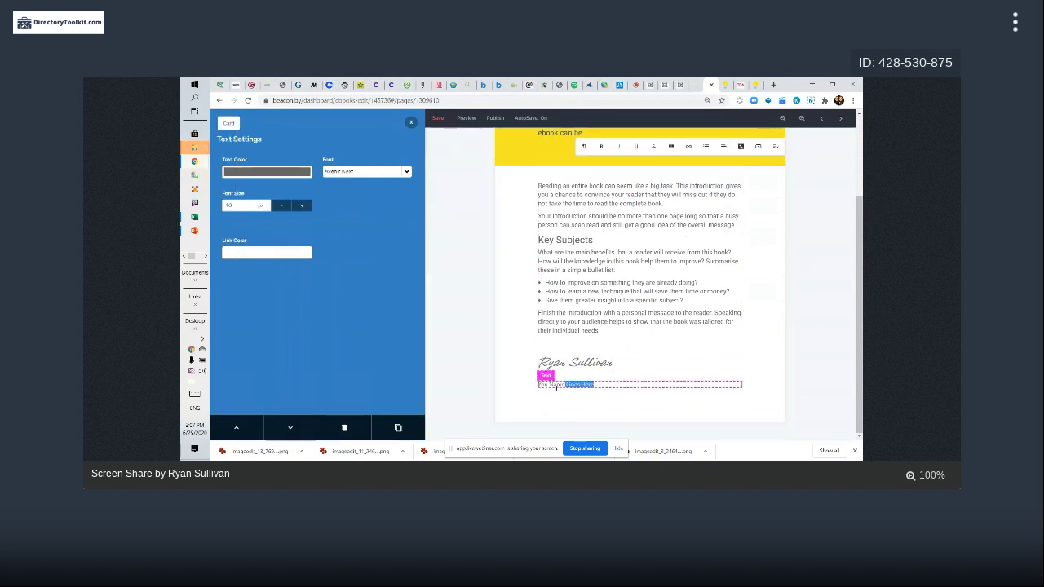
{"action": "triple_click", "coordinate": [592, 384]}
{"action": "type", "text": "Owner, DirectoryToolkit.com"}
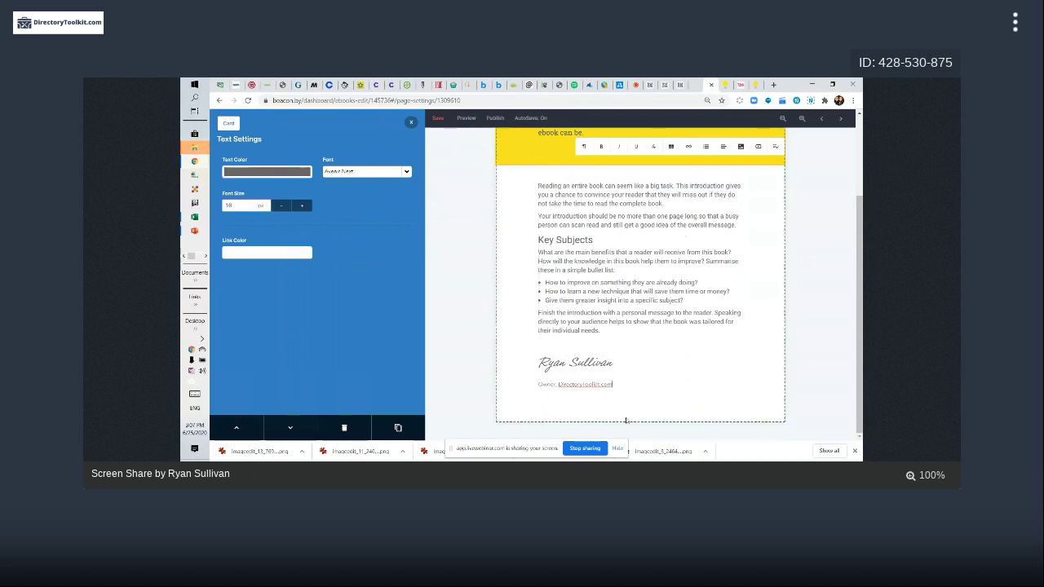
{"action": "left_click", "coordinate": [412, 122]}
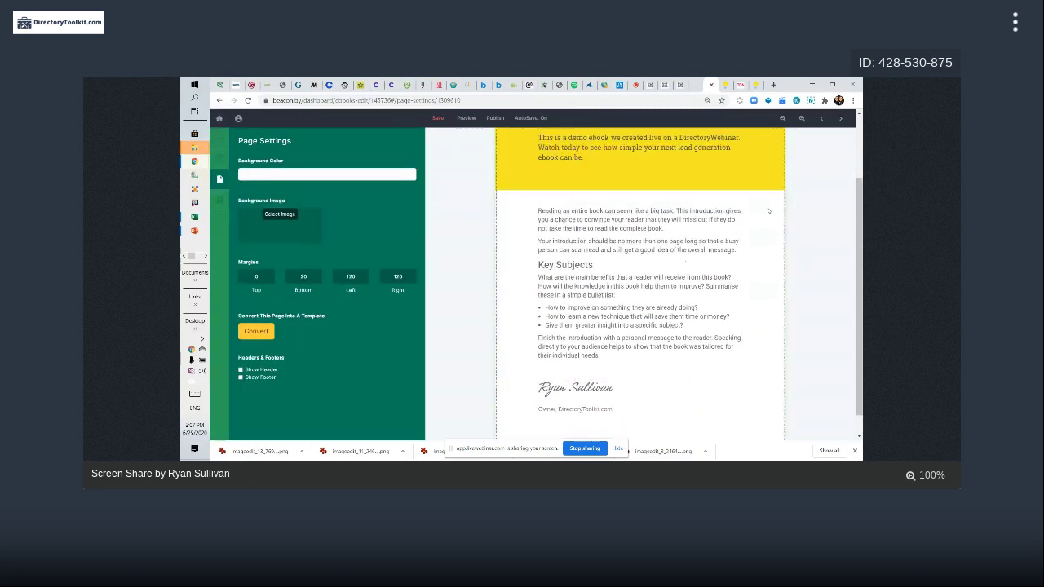
Step: Review the About The Author page and delete it from the ebook
{"action": "left_click", "coordinate": [221, 141]}
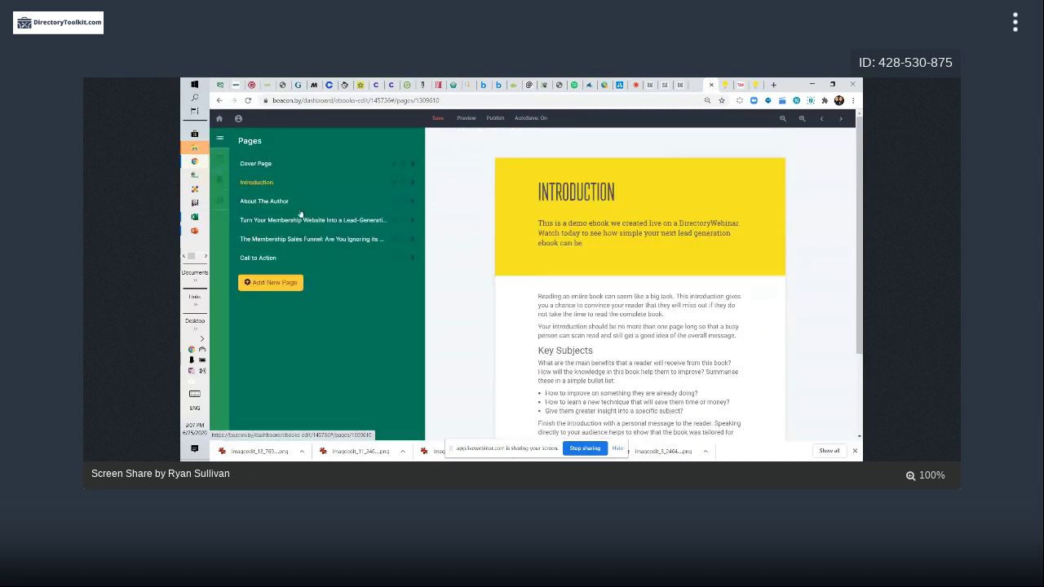
{"action": "left_click", "coordinate": [347, 204]}
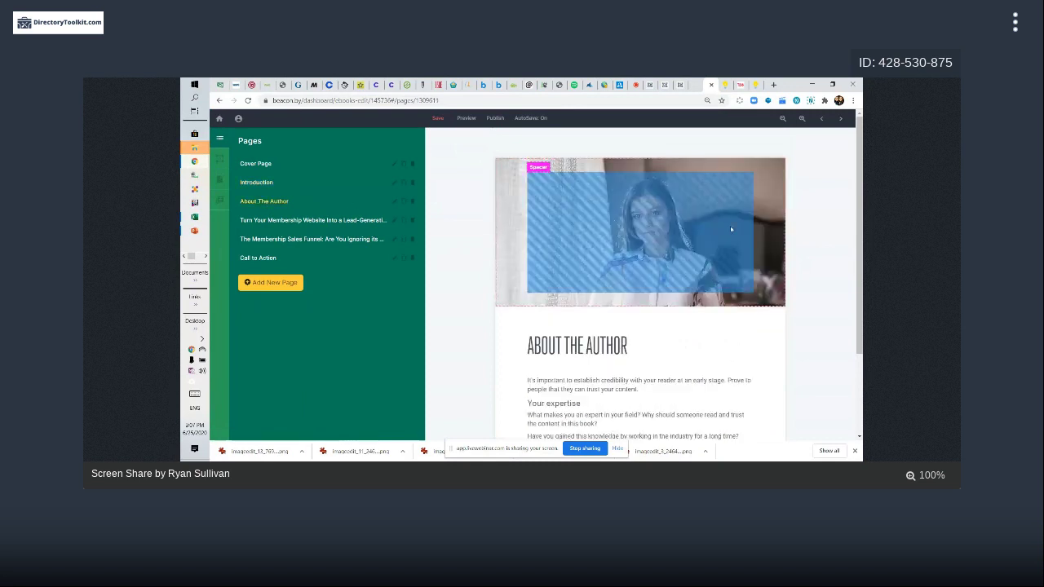
{"action": "scroll", "coordinate": [786, 237], "scroll_direction": "down", "scroll_amount": 3}
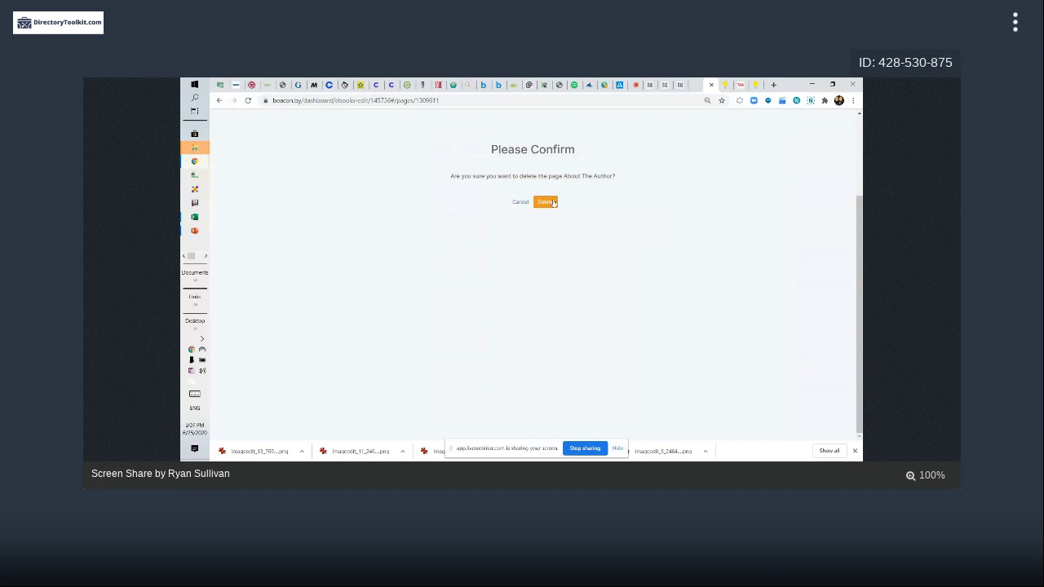
{"action": "left_click", "coordinate": [546, 201]}
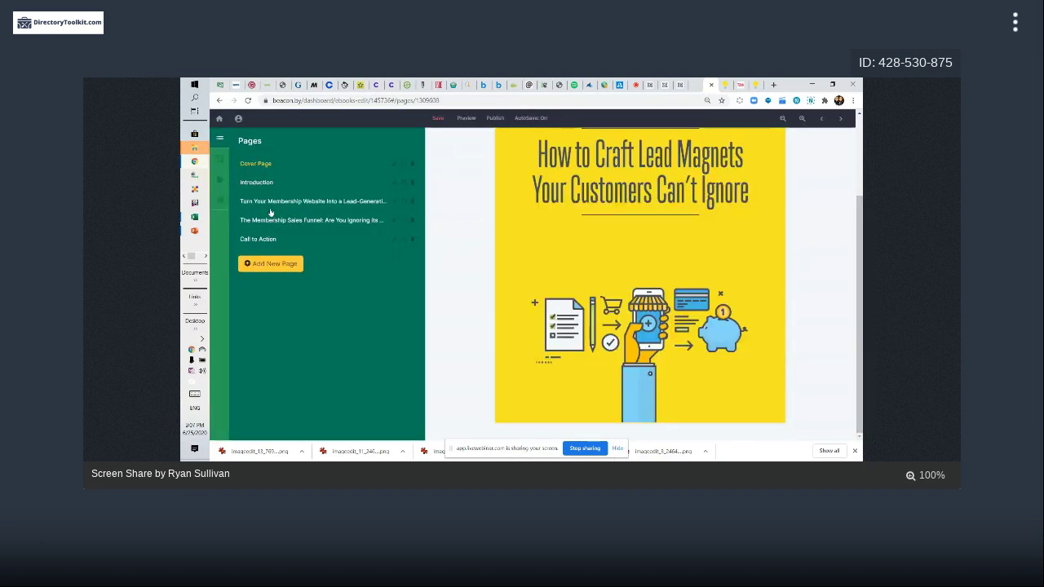
Step: Open the imported blog post page "Turn Your Membership Website Into a Lead-Generating Machine" at its beginning
{"action": "left_click", "coordinate": [378, 200]}
{"action": "scroll", "coordinate": [531, 185], "scroll_direction": "up", "scroll_amount": 3}
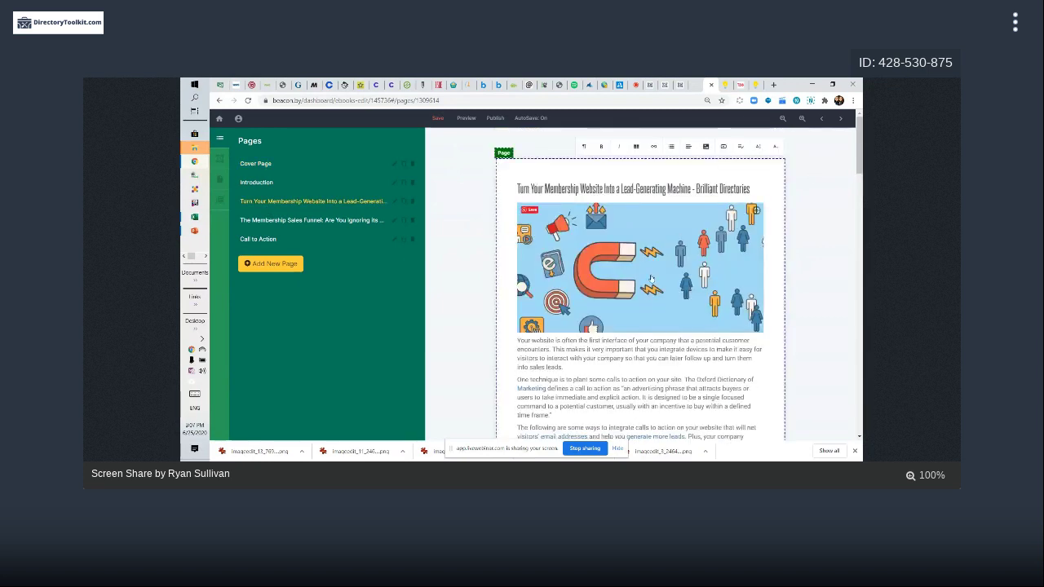
Step: Insert a line break after the paragraph ending "be in touch." so the "1. Invite visitors..." heading starts on the next page
{"action": "scroll", "coordinate": [648, 275], "scroll_direction": "down", "scroll_amount": 2}
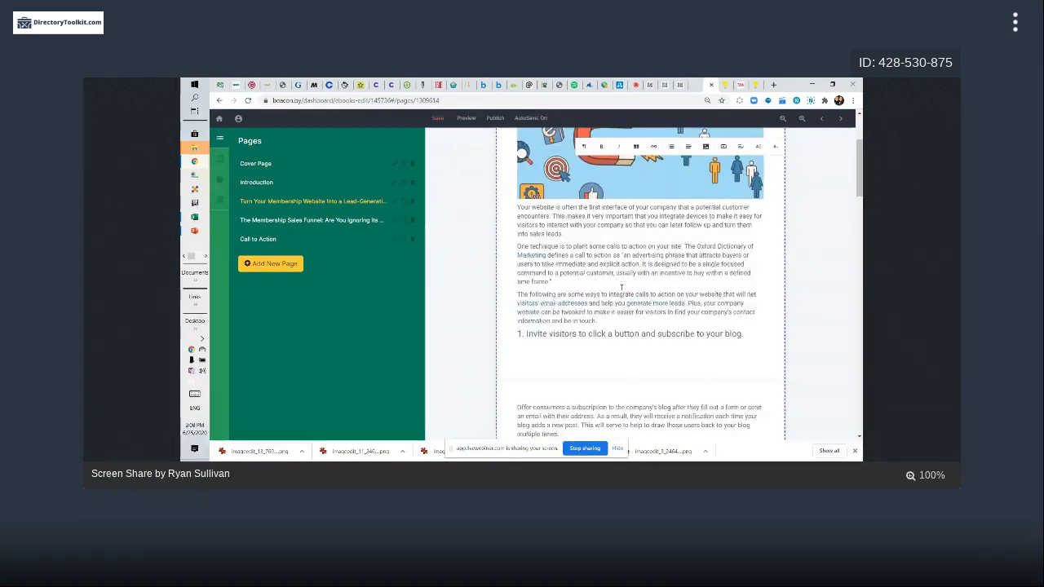
{"action": "scroll", "coordinate": [622, 287], "scroll_direction": "down", "scroll_amount": 3}
{"action": "scroll", "coordinate": [620, 244], "scroll_direction": "up", "scroll_amount": 5}
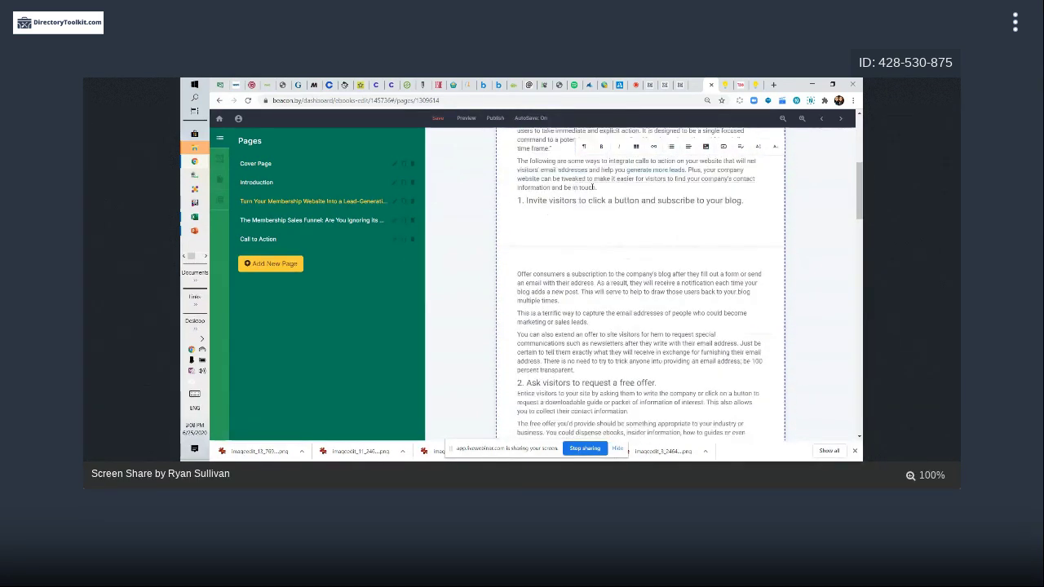
{"action": "scroll", "coordinate": [585, 314], "scroll_direction": "down", "scroll_amount": 2}
{"action": "scroll", "coordinate": [584, 315], "scroll_direction": "down", "scroll_amount": 1}
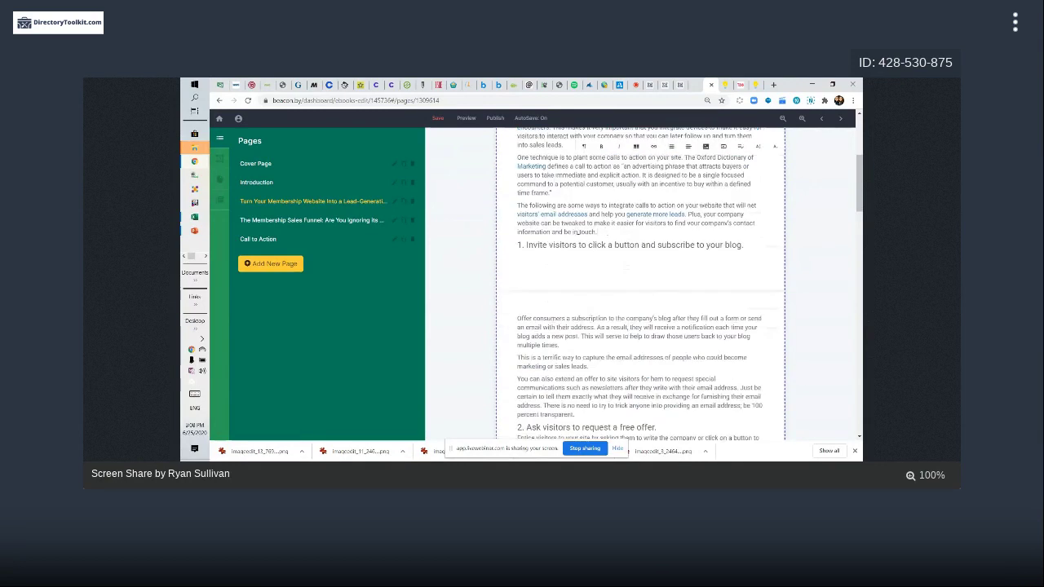
{"action": "left_click", "coordinate": [610, 232]}
{"action": "key", "text": "Return"}
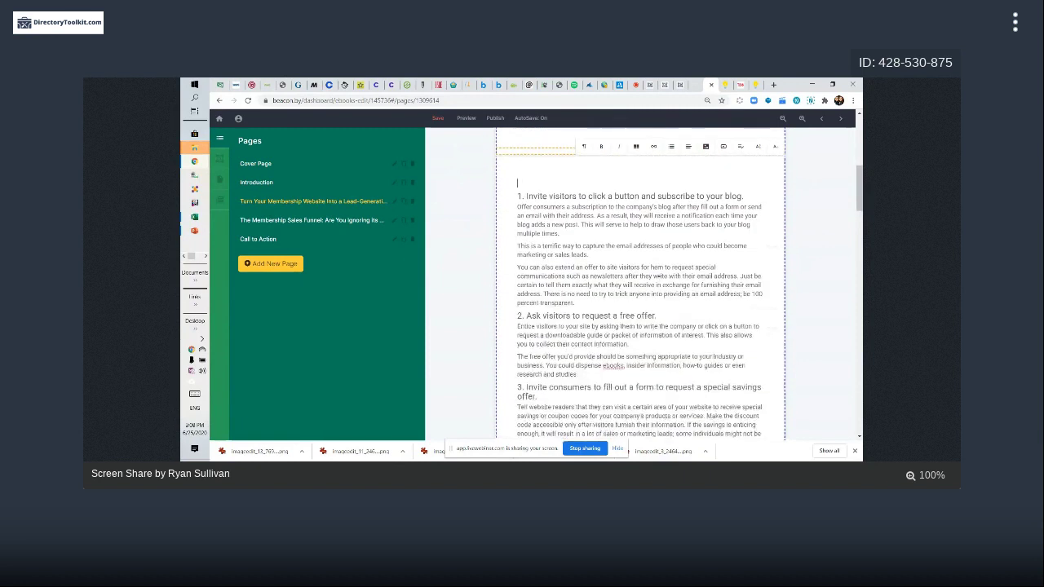
Step: Bold the numbered headings 1, 2 and 3, from "Invite visitors to click a button" through "Invite consumers to fill out a form"
{"action": "scroll", "coordinate": [653, 255], "scroll_direction": "up", "scroll_amount": 2}
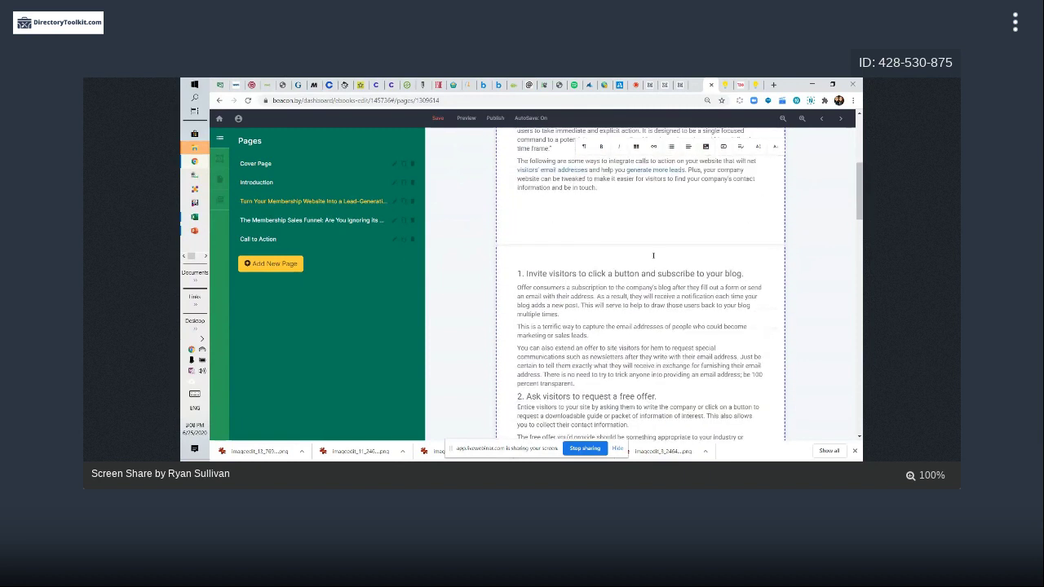
{"action": "left_click_drag", "start_coordinate": [749, 273], "coordinate": [517, 276]}
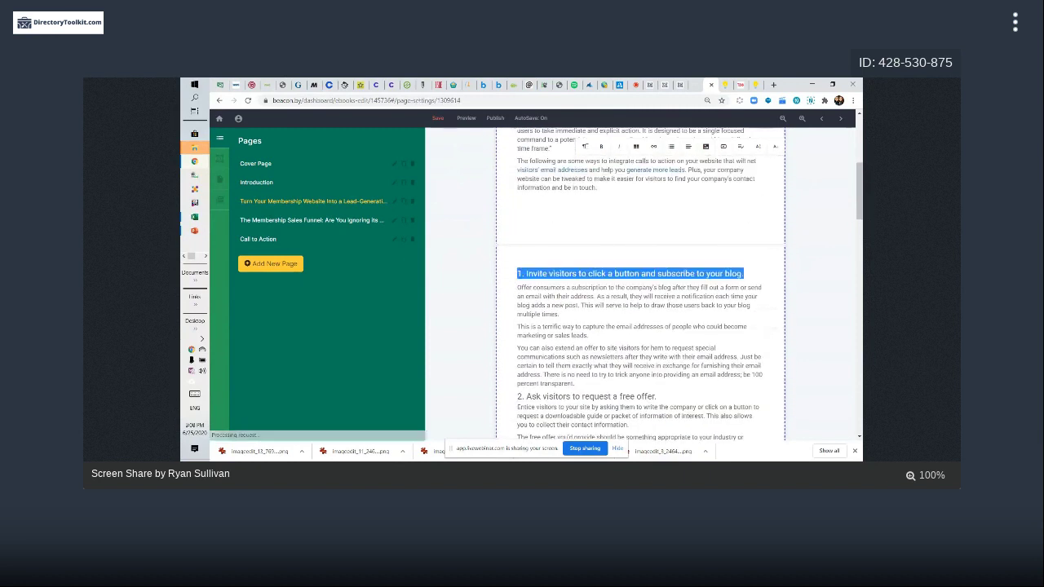
{"action": "left_click", "coordinate": [599, 146]}
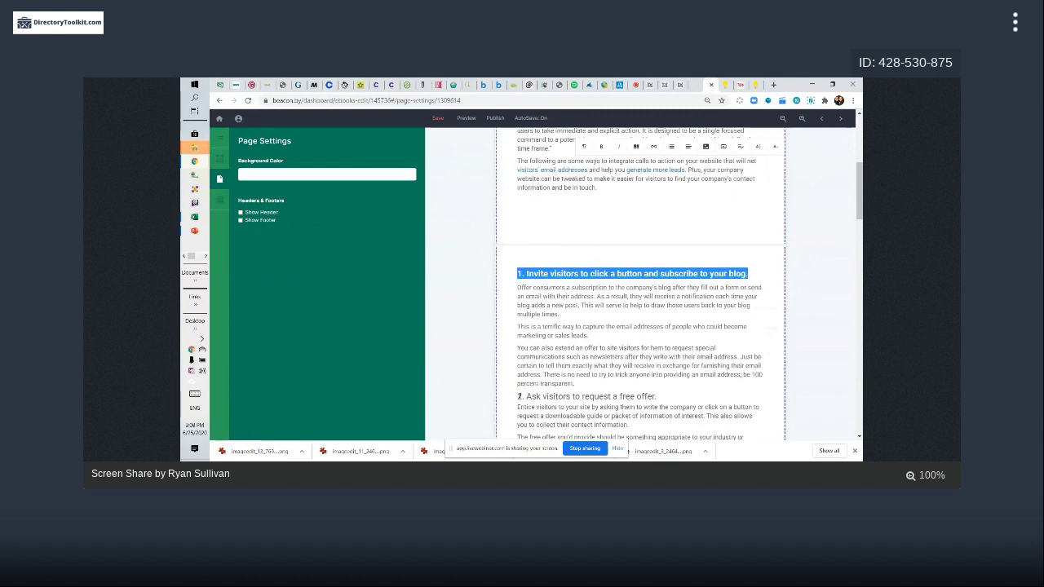
{"action": "left_click", "coordinate": [518, 396]}
{"action": "left_click_drag", "start_coordinate": [518, 396], "coordinate": [667, 397]}
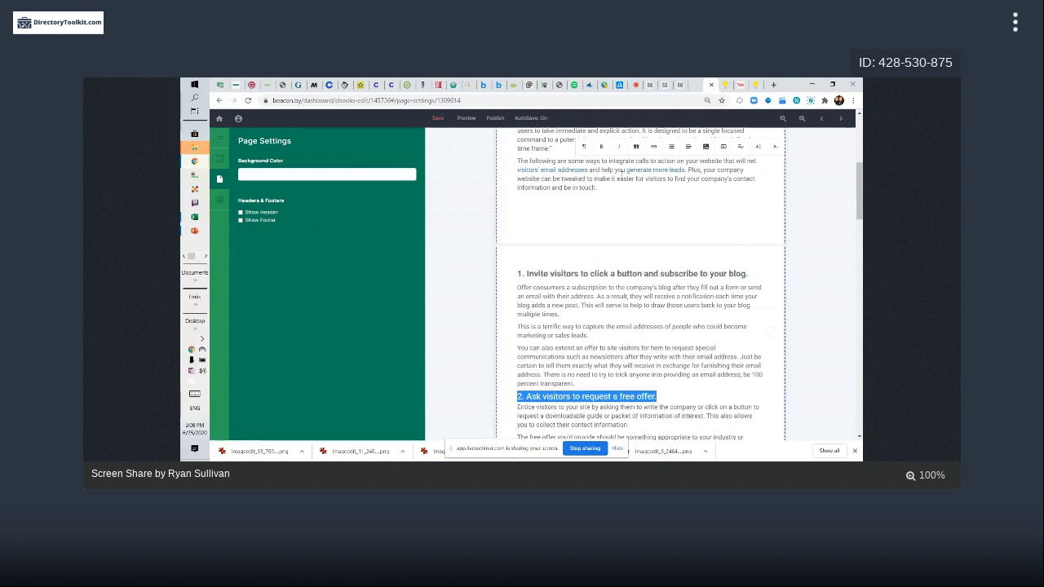
{"action": "left_click", "coordinate": [601, 147]}
{"action": "scroll", "coordinate": [621, 341], "scroll_direction": "down", "scroll_amount": 3}
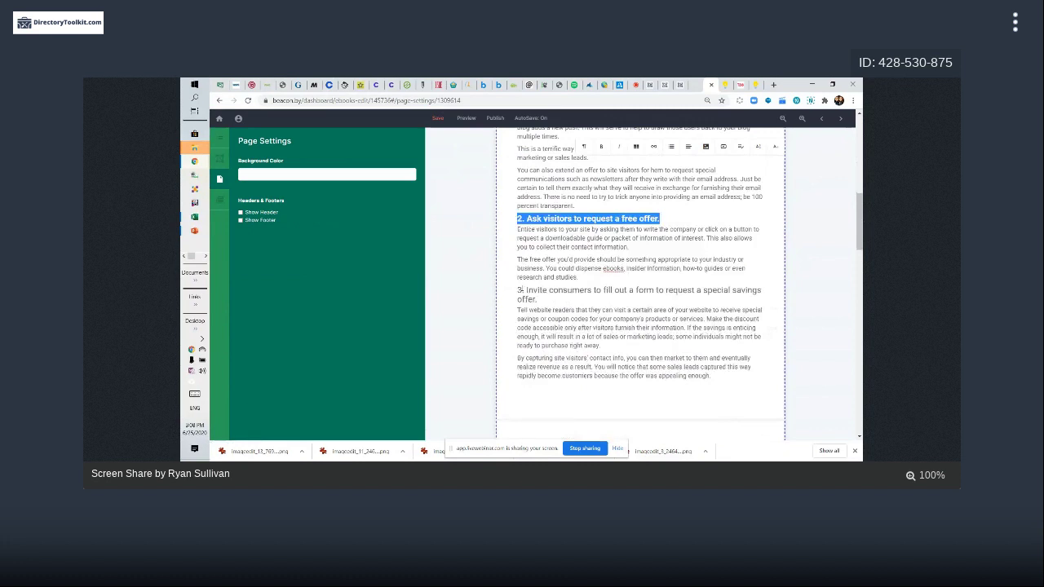
{"action": "left_click_drag", "start_coordinate": [518, 291], "coordinate": [546, 298]}
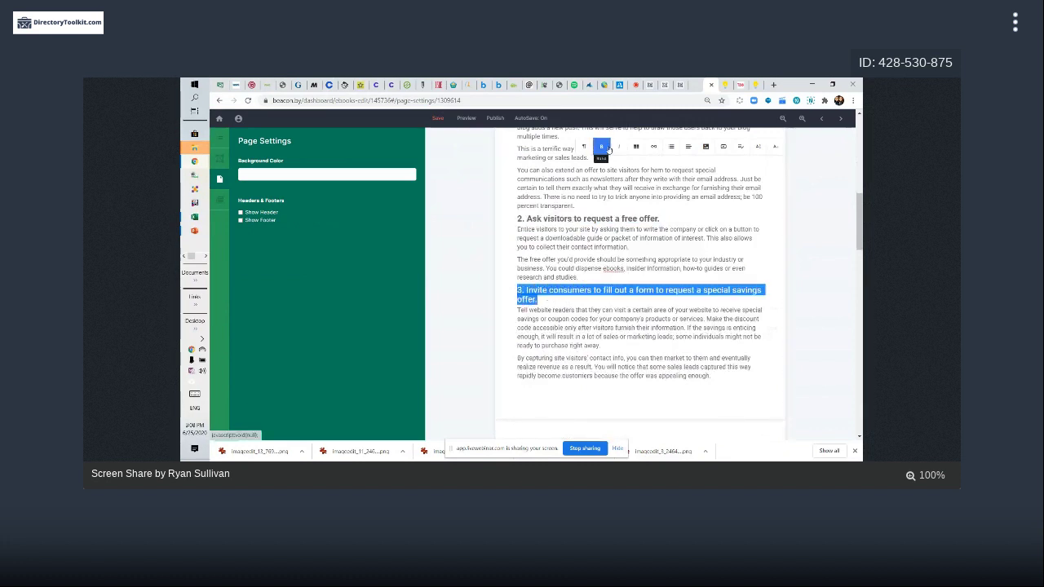
{"action": "left_click", "coordinate": [602, 147]}
{"action": "left_click", "coordinate": [693, 239]}
{"action": "scroll", "coordinate": [693, 239], "scroll_direction": "up", "scroll_amount": 3}
{"action": "scroll", "coordinate": [634, 241], "scroll_direction": "up", "scroll_amount": 1}
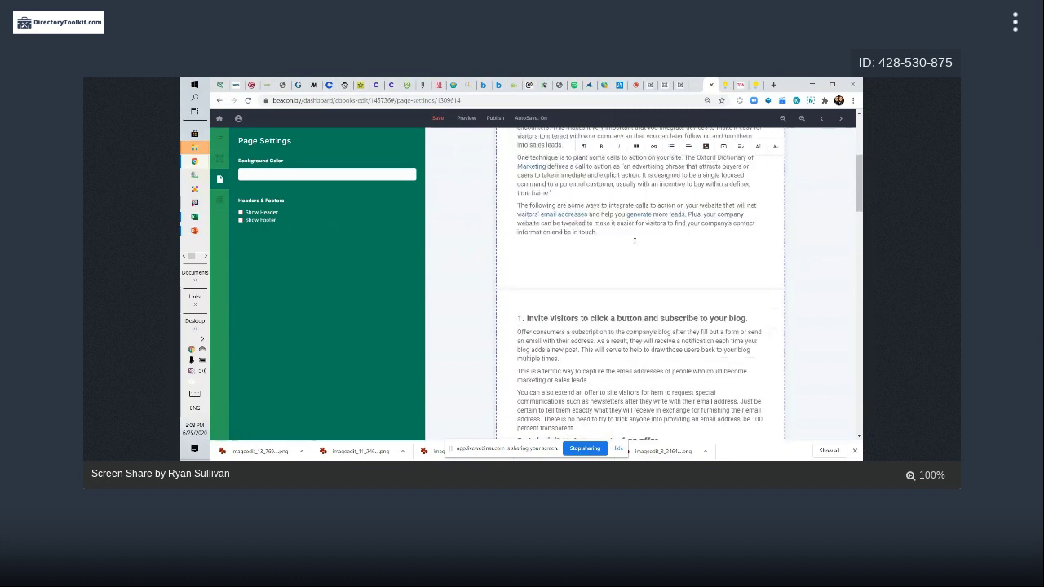
Step: Bold the headings "4. Provide a contact page." and "5. Offer live chat." further down the post
{"action": "scroll", "coordinate": [635, 241], "scroll_direction": "down", "scroll_amount": 5}
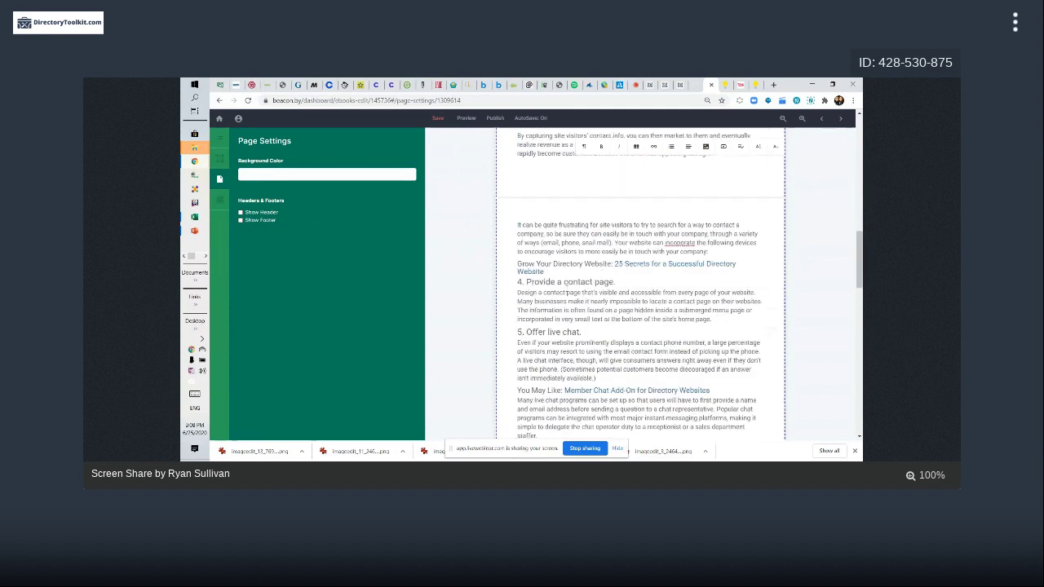
{"action": "scroll", "coordinate": [637, 285], "scroll_direction": "down", "scroll_amount": 1}
{"action": "left_click_drag", "start_coordinate": [518, 238], "coordinate": [617, 237]}
{"action": "left_click", "coordinate": [601, 146]}
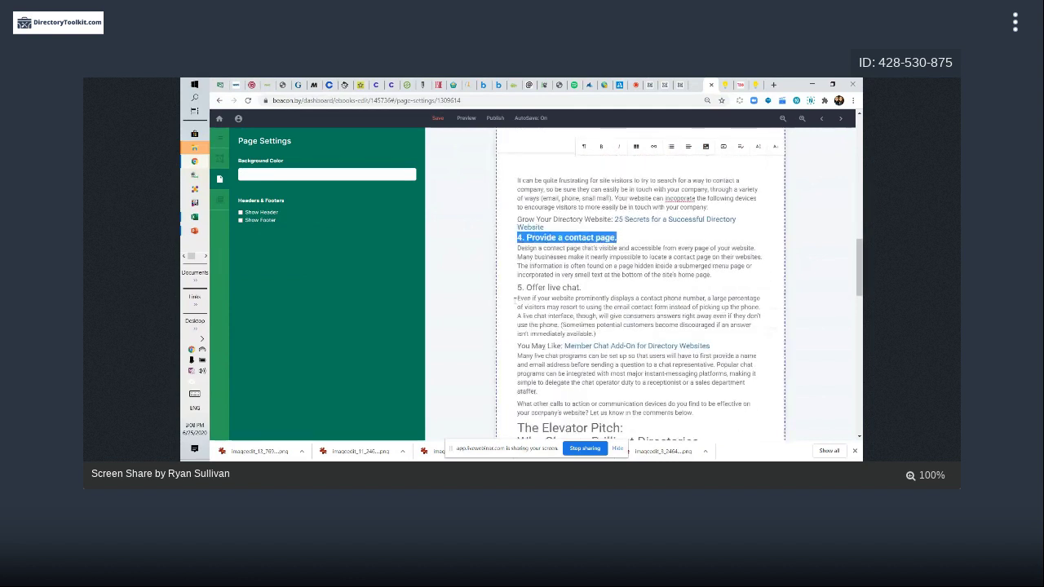
{"action": "left_click_drag", "start_coordinate": [518, 287], "coordinate": [571, 287]}
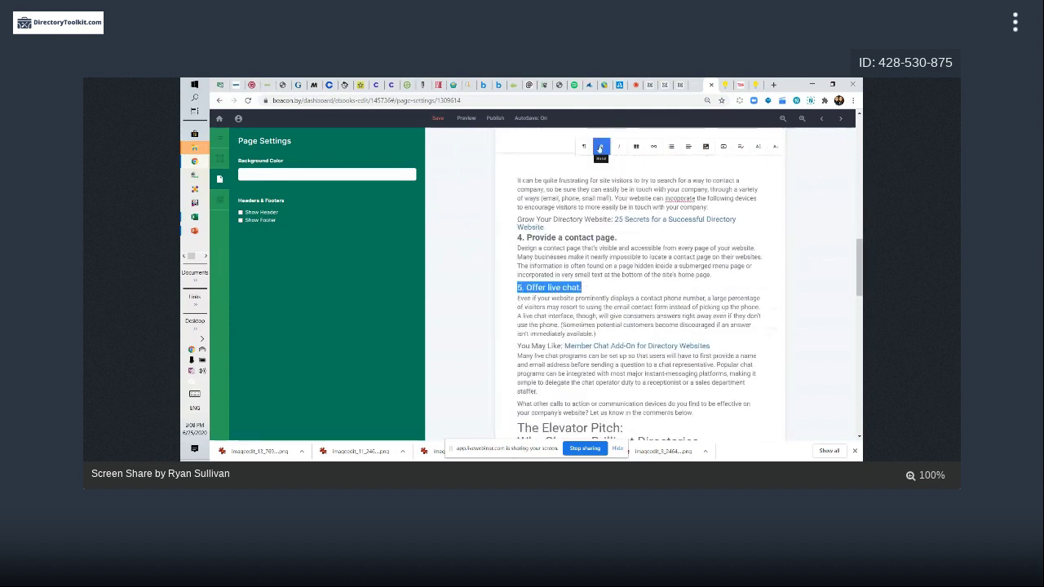
{"action": "left_click", "coordinate": [602, 147]}
Step: Delete the promotional block after the closing paragraph, from "The Elevator Pitch" through the Facebook group and website builder text
{"action": "scroll", "coordinate": [636, 286], "scroll_direction": "down", "scroll_amount": 2}
{"action": "scroll", "coordinate": [651, 308], "scroll_direction": "down", "scroll_amount": 2}
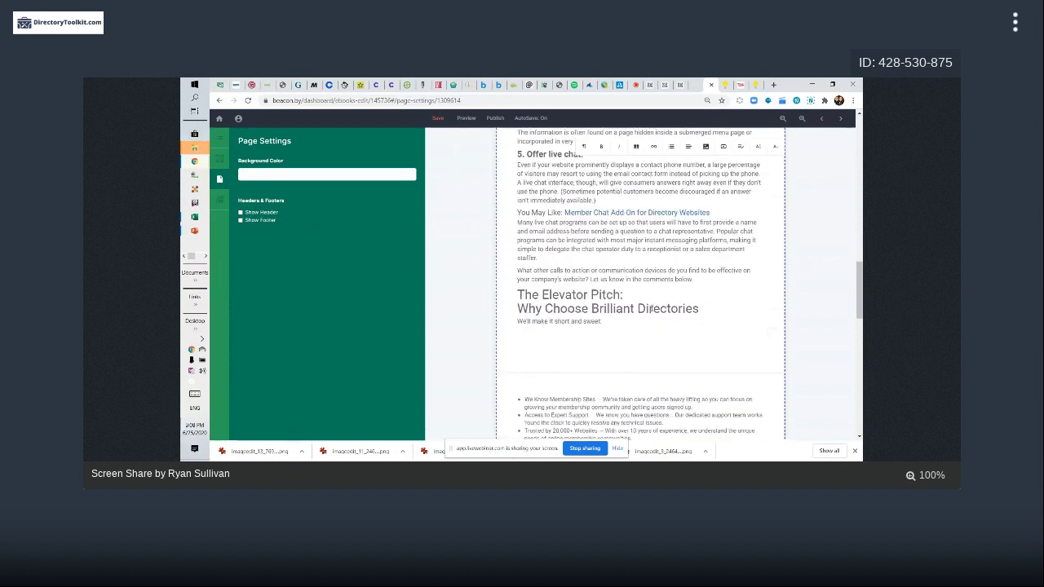
{"action": "scroll", "coordinate": [634, 270], "scroll_direction": "down", "scroll_amount": 2}
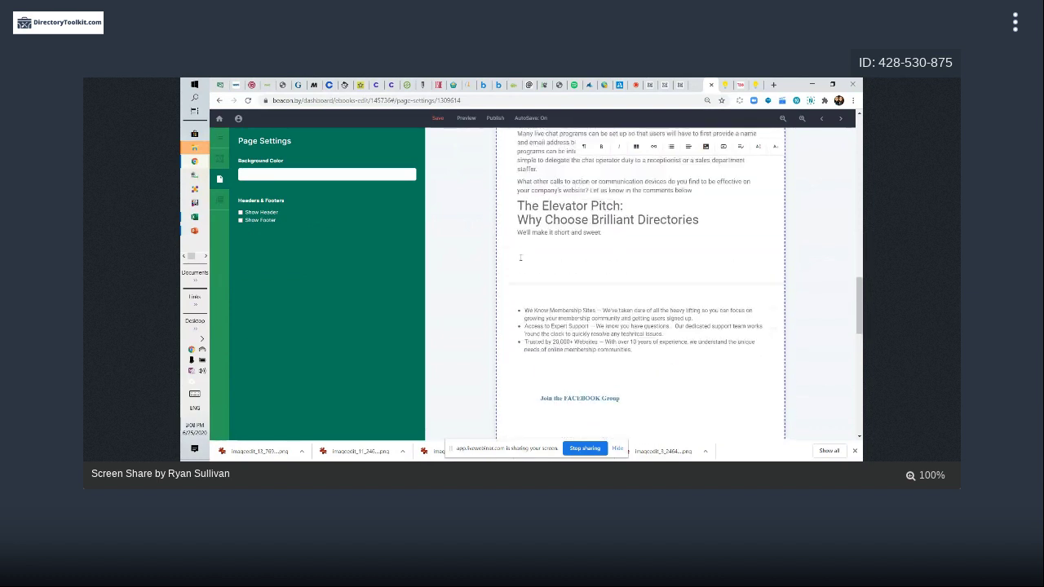
{"action": "left_click_drag", "start_coordinate": [519, 210], "coordinate": [661, 420]}
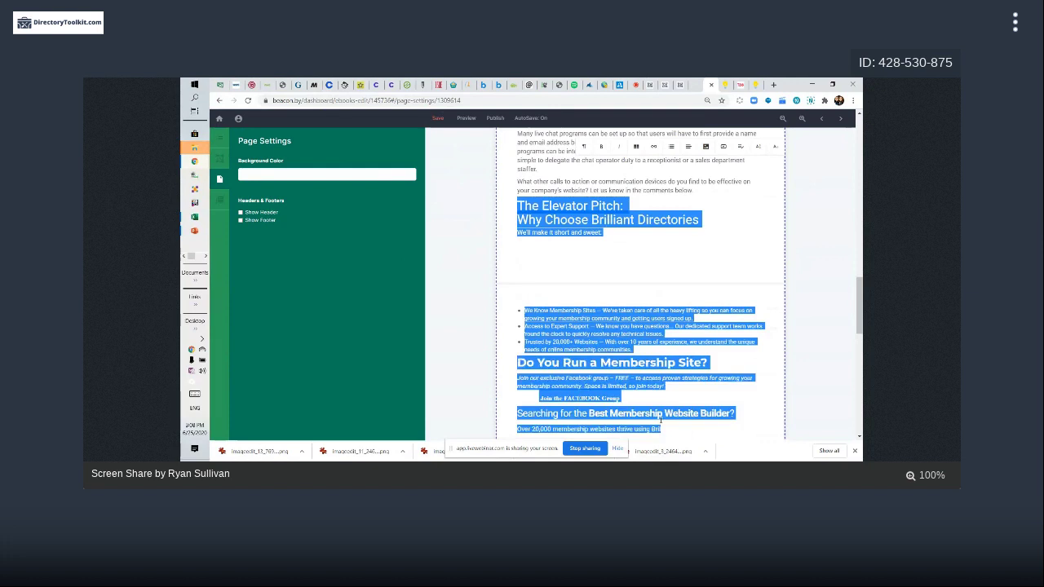
{"action": "key", "text": "Delete"}
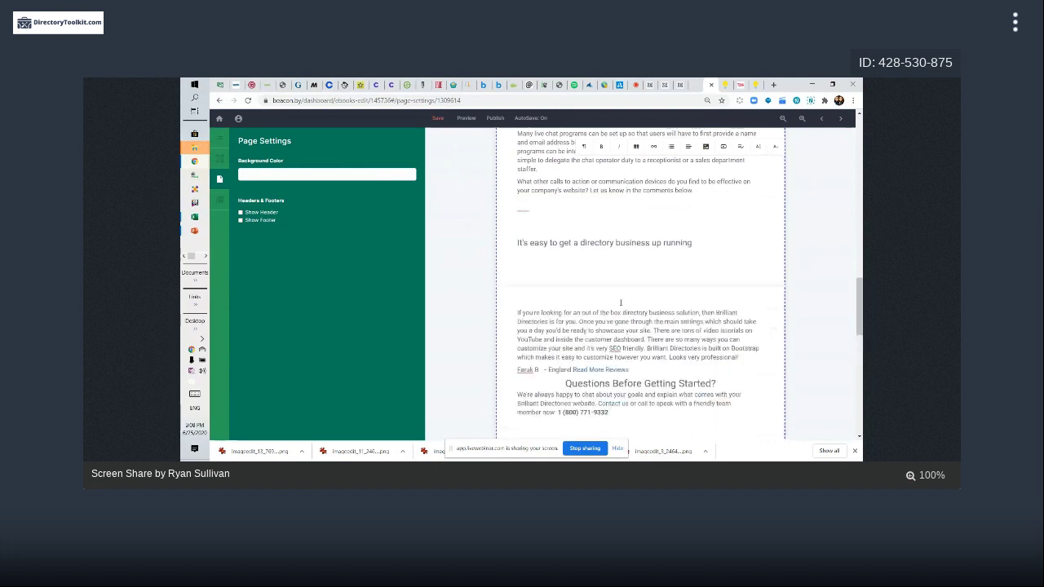
Step: Delete the remaining testimonial, contact, free-trial and webcast sign-up text at the end of the blog post page
{"action": "left_click_drag", "start_coordinate": [530, 207], "coordinate": [690, 416]}
{"action": "key", "text": "Delete"}
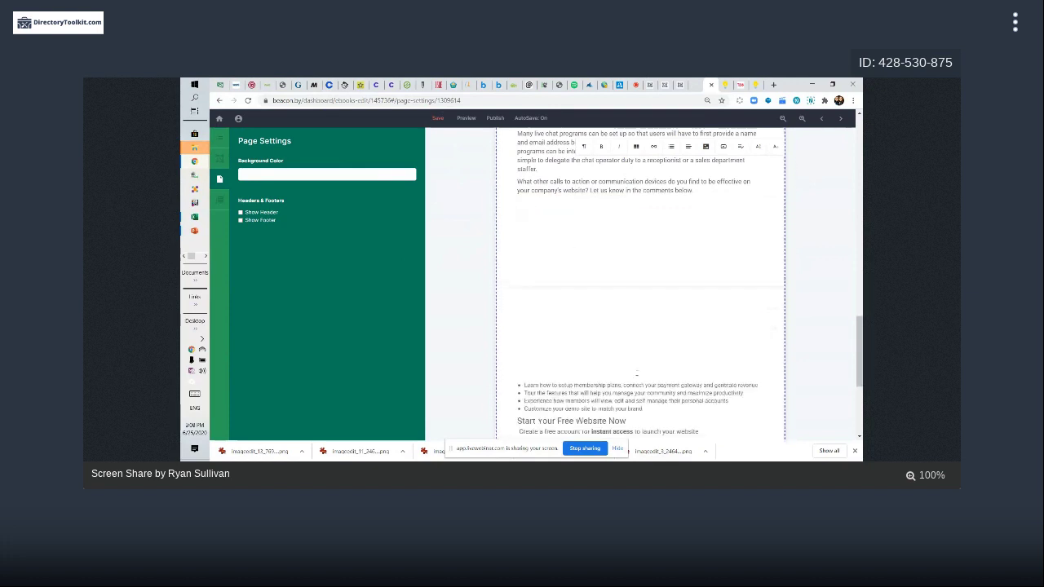
{"action": "left_click_drag", "start_coordinate": [519, 317], "coordinate": [726, 437]}
{"action": "key", "text": "Delete"}
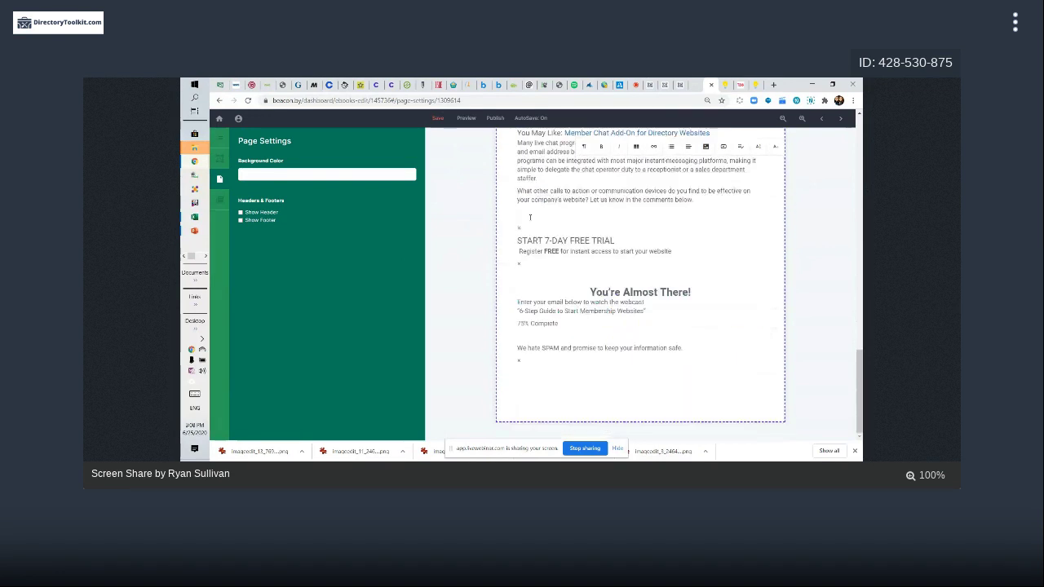
{"action": "left_click_drag", "start_coordinate": [519, 181], "coordinate": [527, 357]}
{"action": "key", "text": "Delete"}
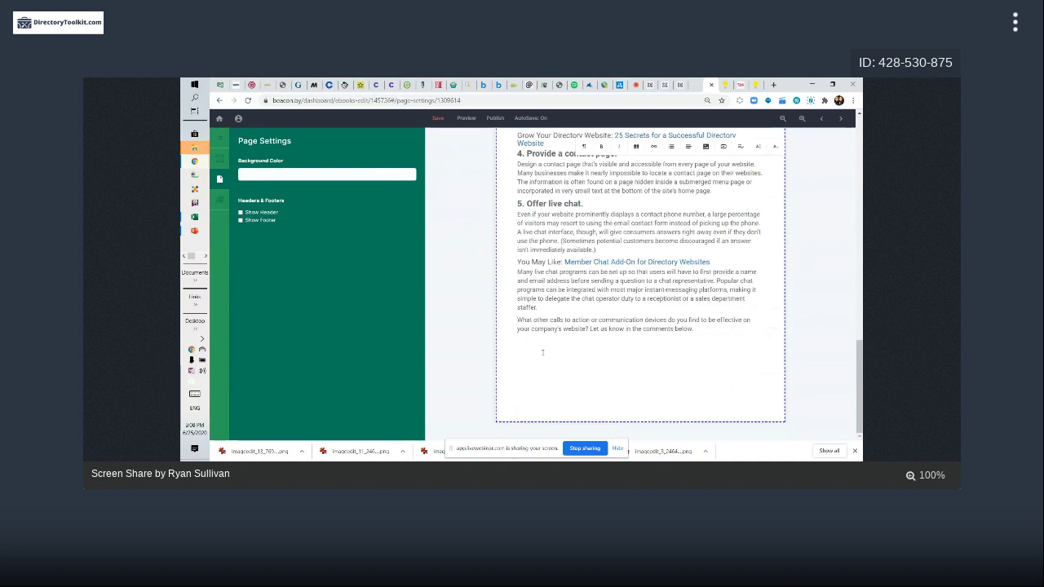
{"action": "scroll", "coordinate": [683, 175], "scroll_direction": "up", "scroll_amount": 15}
{"action": "scroll", "coordinate": [683, 175], "scroll_direction": "down", "scroll_amount": 15}
Step: Open the "The Membership Sales Funnel" page and delete all promotional content from "The Elevator Pitch" to the end
{"action": "left_click", "coordinate": [220, 141]}
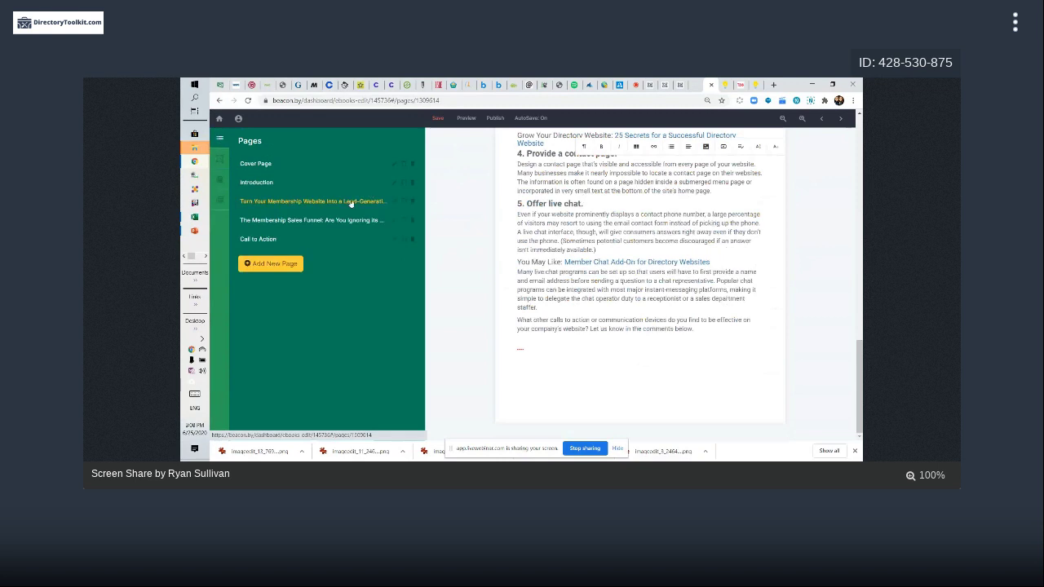
{"action": "left_click", "coordinate": [343, 218]}
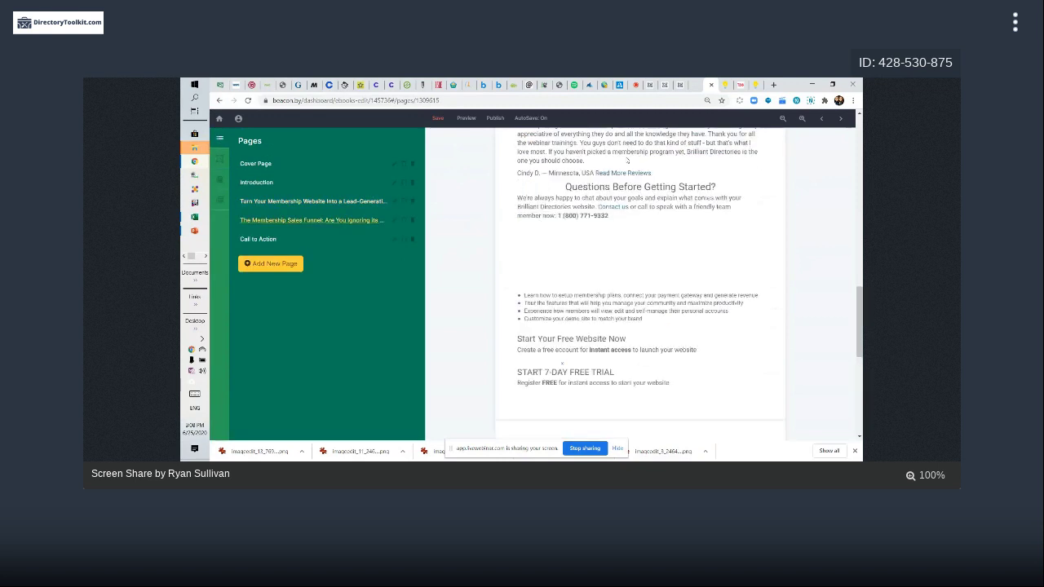
{"action": "scroll", "coordinate": [633, 255], "scroll_direction": "up", "scroll_amount": 5}
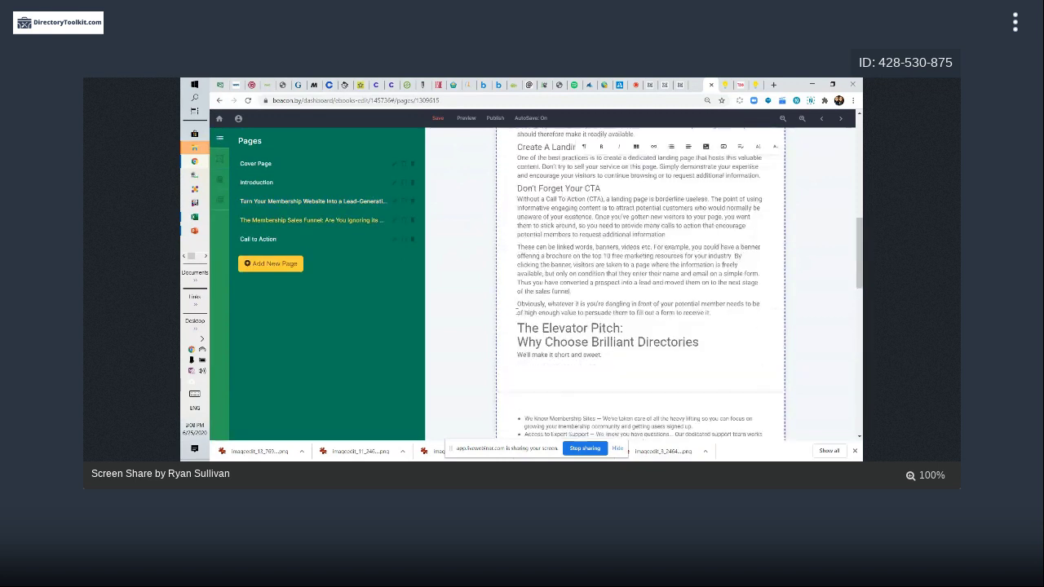
{"action": "left_click_drag", "start_coordinate": [517, 326], "coordinate": [663, 444]}
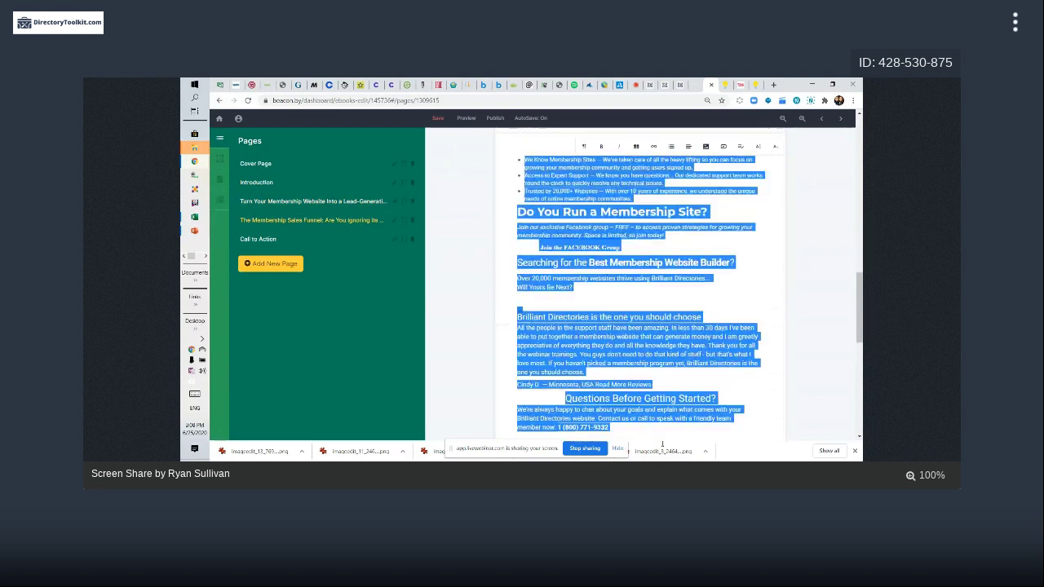
{"action": "left_click", "coordinate": [596, 268]}
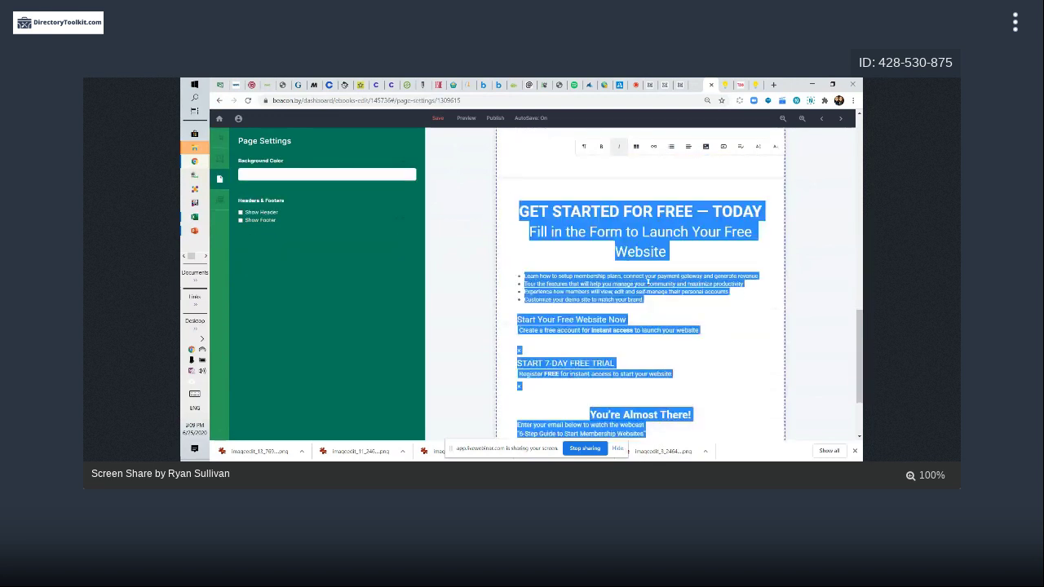
{"action": "scroll", "coordinate": [596, 267], "scroll_direction": "up", "scroll_amount": 5}
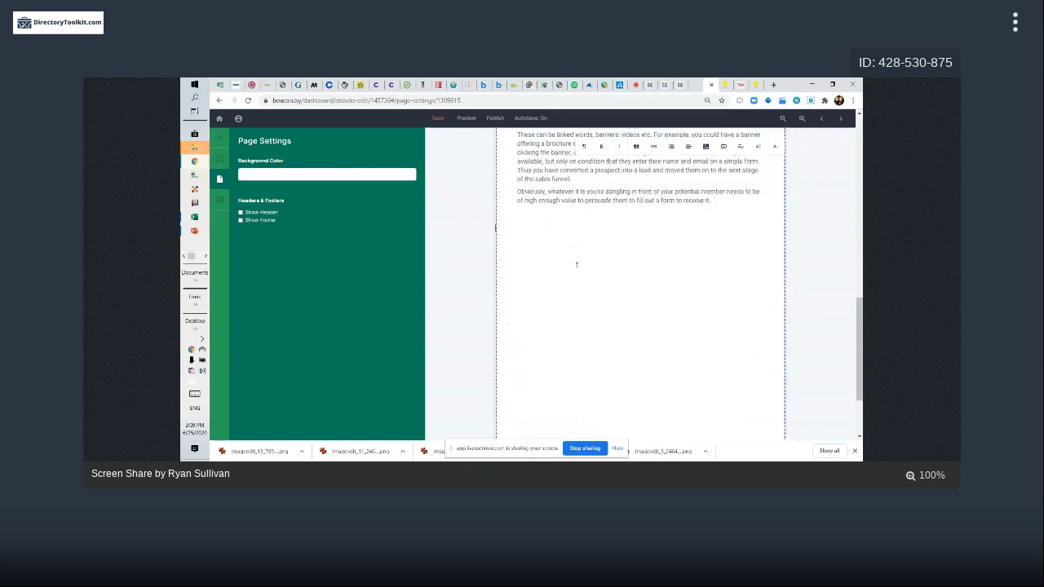
Step: Remove the "Join Free Webcast" button and its empty line beneath the Sales Funnel image
{"action": "scroll", "coordinate": [577, 265], "scroll_direction": "up", "scroll_amount": 5}
{"action": "scroll", "coordinate": [577, 265], "scroll_direction": "up", "scroll_amount": 10}
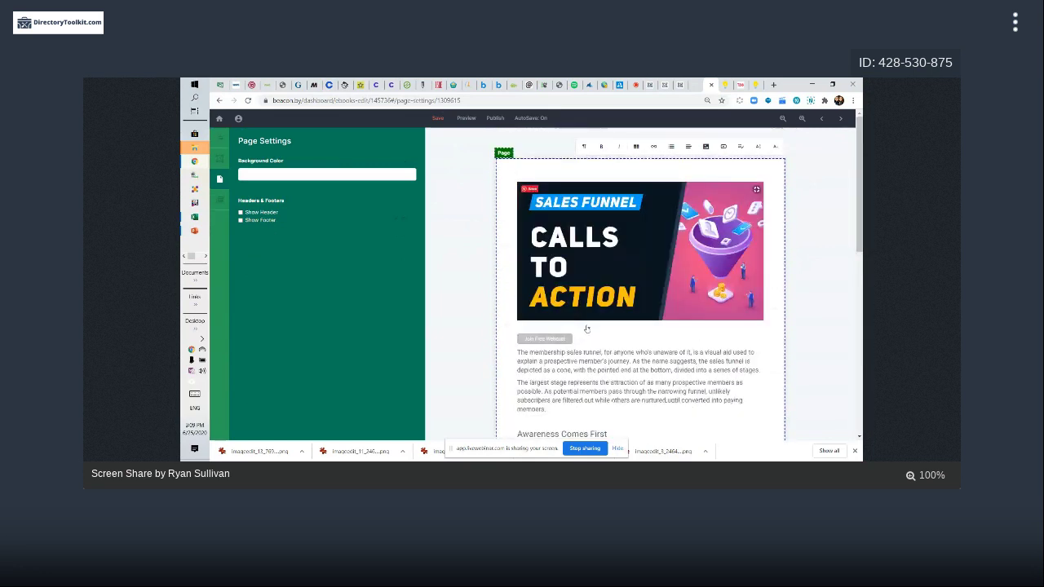
{"action": "left_click", "coordinate": [568, 339]}
{"action": "left_click_drag", "start_coordinate": [569, 339], "coordinate": [523, 337]}
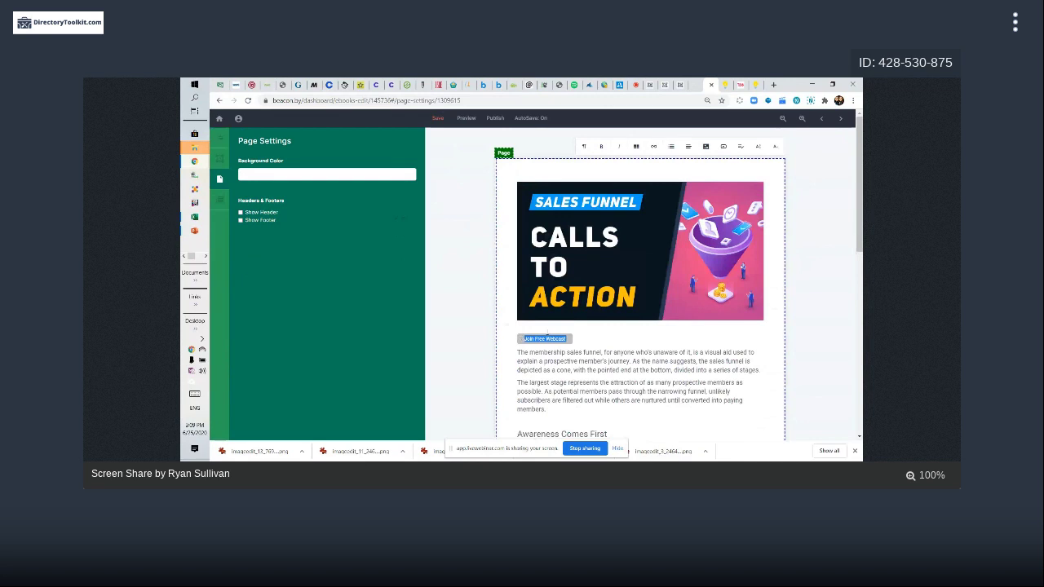
{"action": "key", "text": "BackSpace"}
{"action": "key", "text": "BackSpace"}
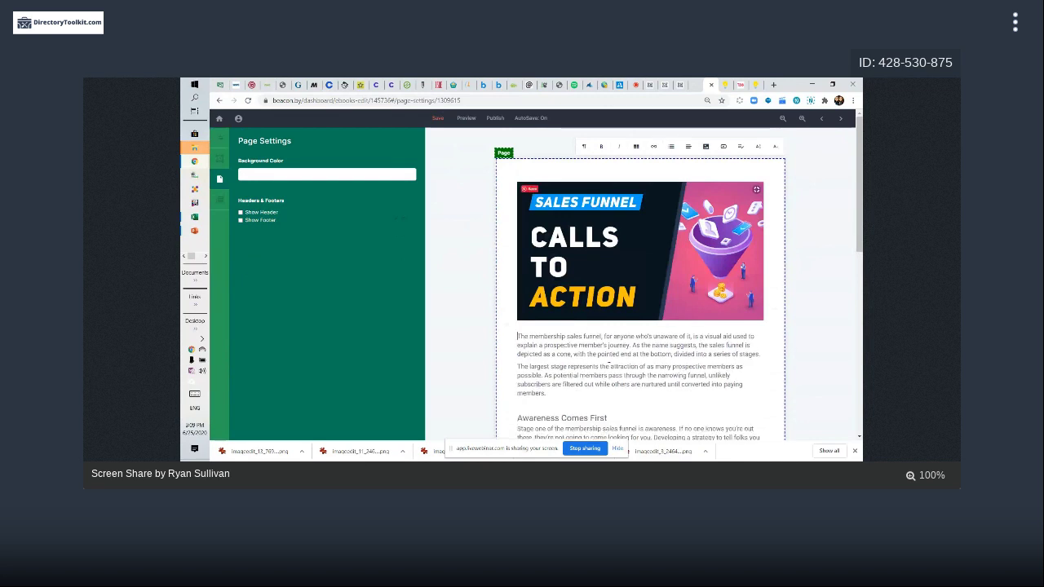
Step: Bold the headings "Awareness Comes First", "Provide Solutions To Problems", "Create A Landing Page" and "Don't Forget Your CTA"
{"action": "scroll", "coordinate": [610, 373], "scroll_direction": "down", "scroll_amount": 5}
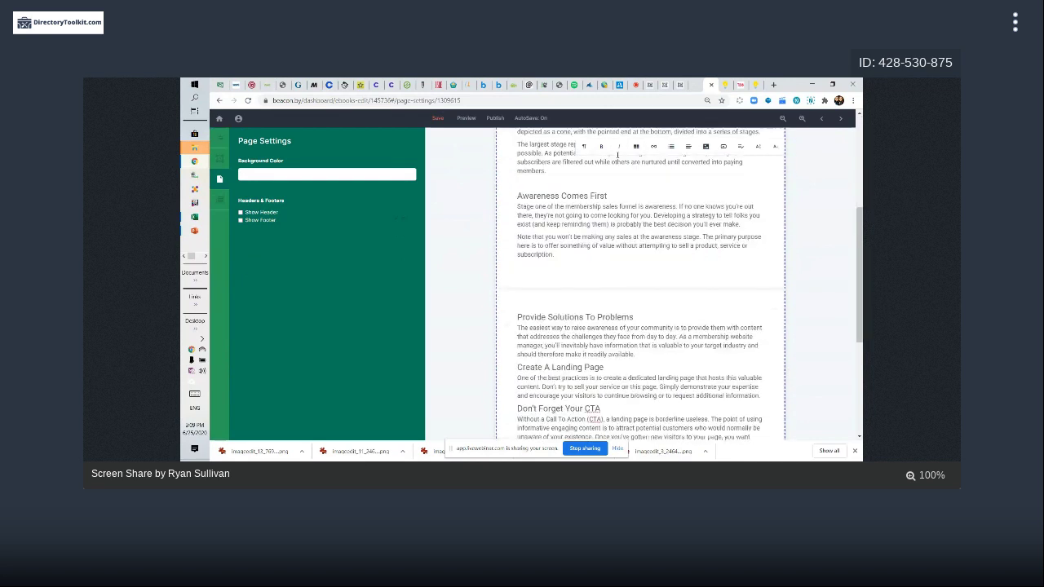
{"action": "left_click_drag", "start_coordinate": [517, 196], "coordinate": [606, 195]}
{"action": "left_click", "coordinate": [601, 146]}
{"action": "left_click_drag", "start_coordinate": [633, 318], "coordinate": [518, 318]}
{"action": "key", "text": "ctrl+b"}
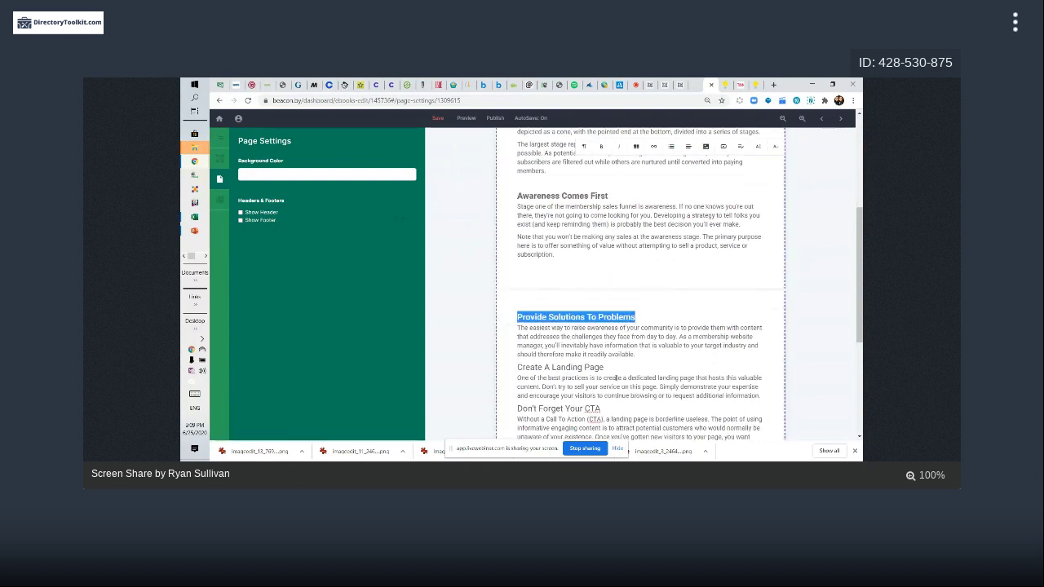
{"action": "left_click_drag", "start_coordinate": [604, 367], "coordinate": [514, 369]}
{"action": "left_click", "coordinate": [601, 146]}
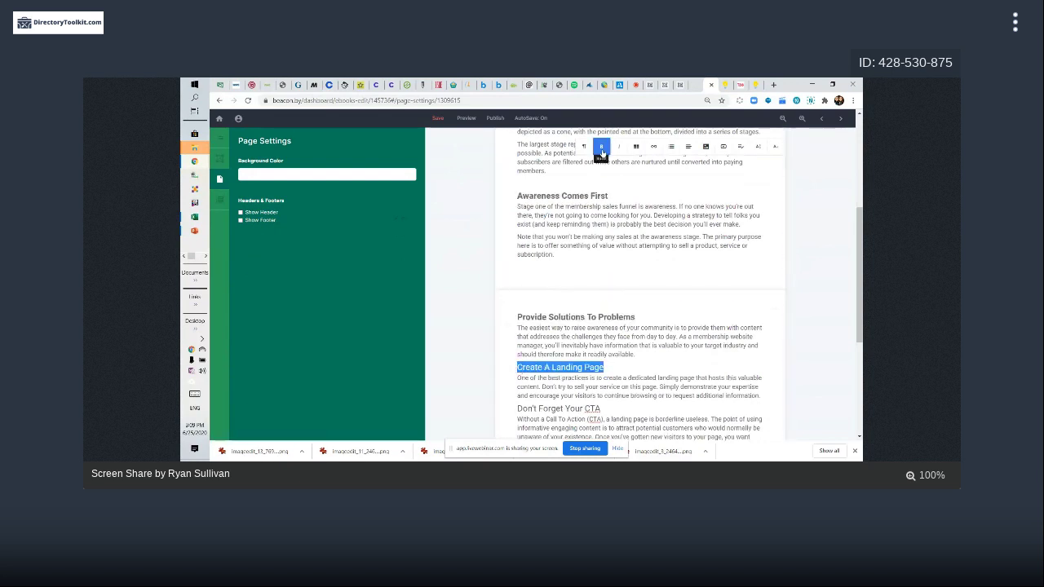
{"action": "left_click_drag", "start_coordinate": [601, 407], "coordinate": [522, 408]}
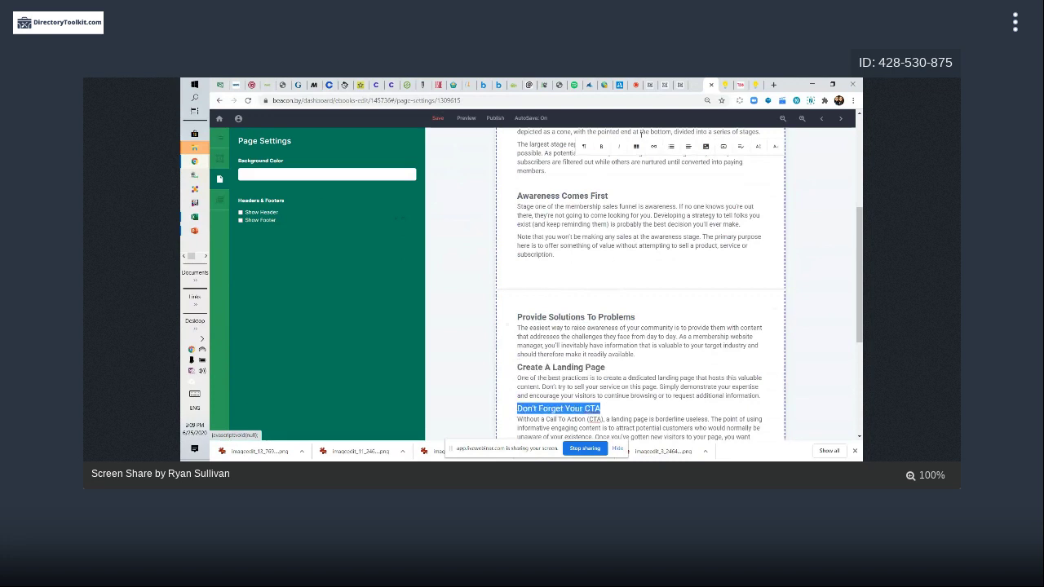
{"action": "left_click", "coordinate": [601, 146]}
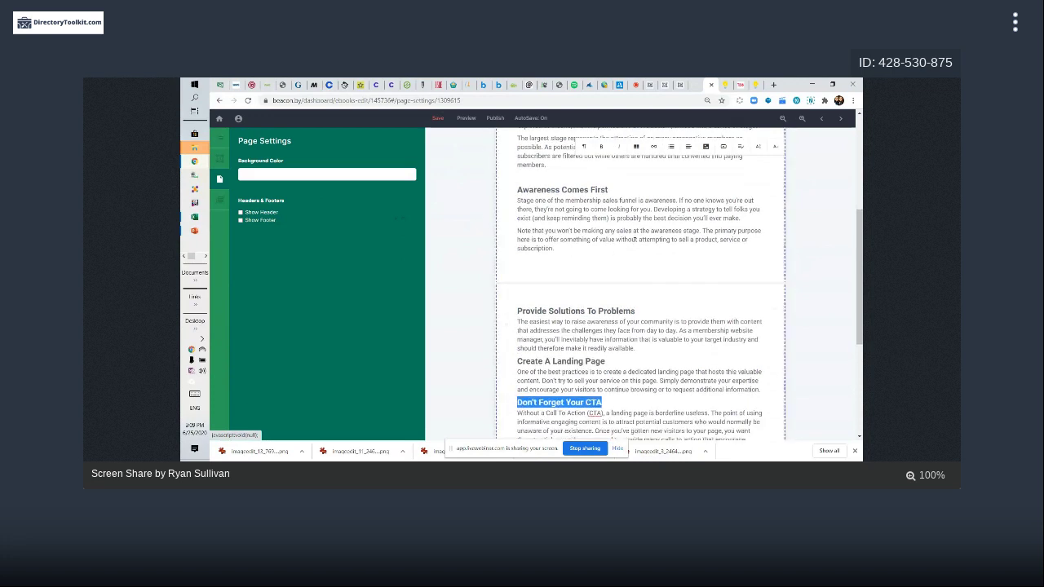
Step: Look through the ebook's page list, page settings and the content cards available for placing on a page
{"action": "scroll", "coordinate": [640, 285], "scroll_direction": "down", "scroll_amount": 3}
{"action": "left_click", "coordinate": [219, 138]}
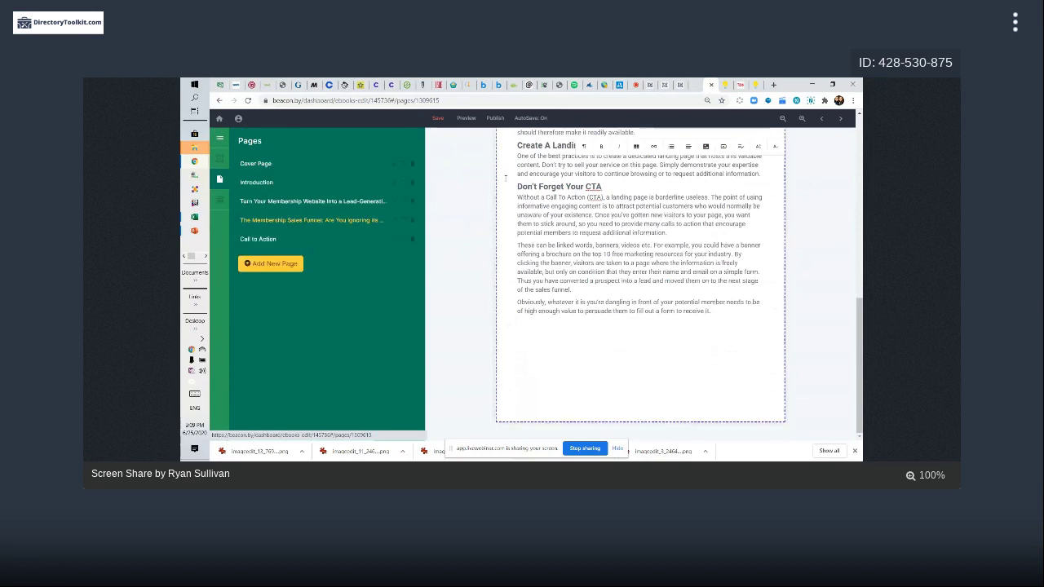
{"action": "left_click", "coordinate": [218, 200]}
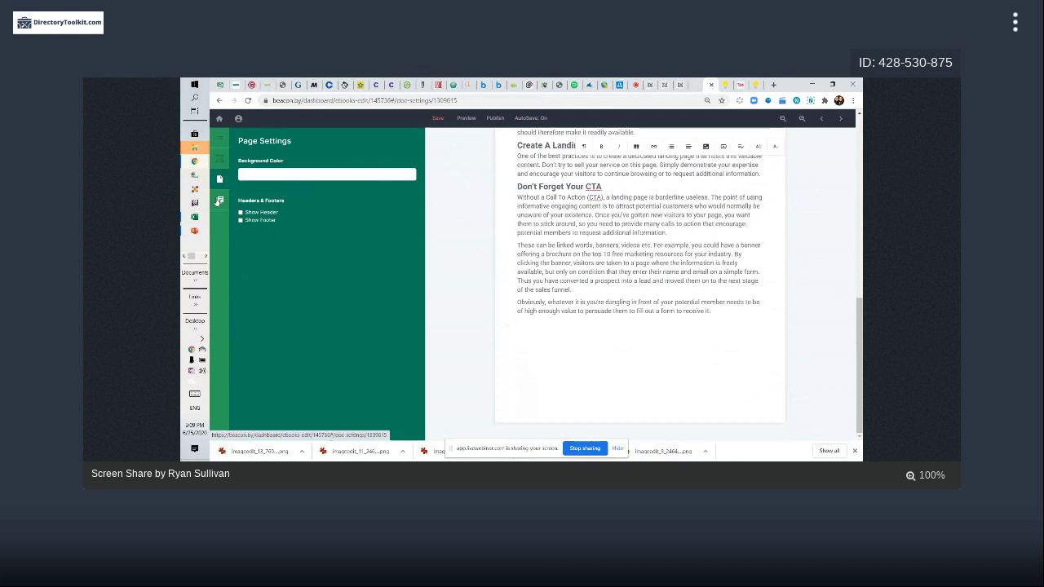
{"action": "left_click", "coordinate": [220, 179]}
{"action": "left_click", "coordinate": [221, 160]}
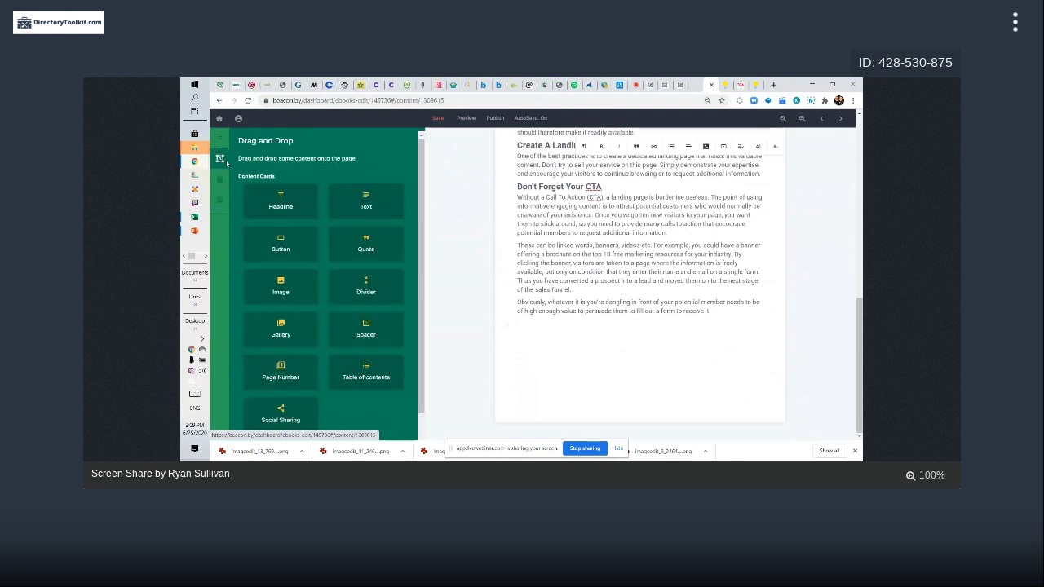
{"action": "scroll", "coordinate": [321, 197], "scroll_direction": "down", "scroll_amount": 1}
{"action": "scroll", "coordinate": [321, 197], "scroll_direction": "up", "scroll_amount": 1}
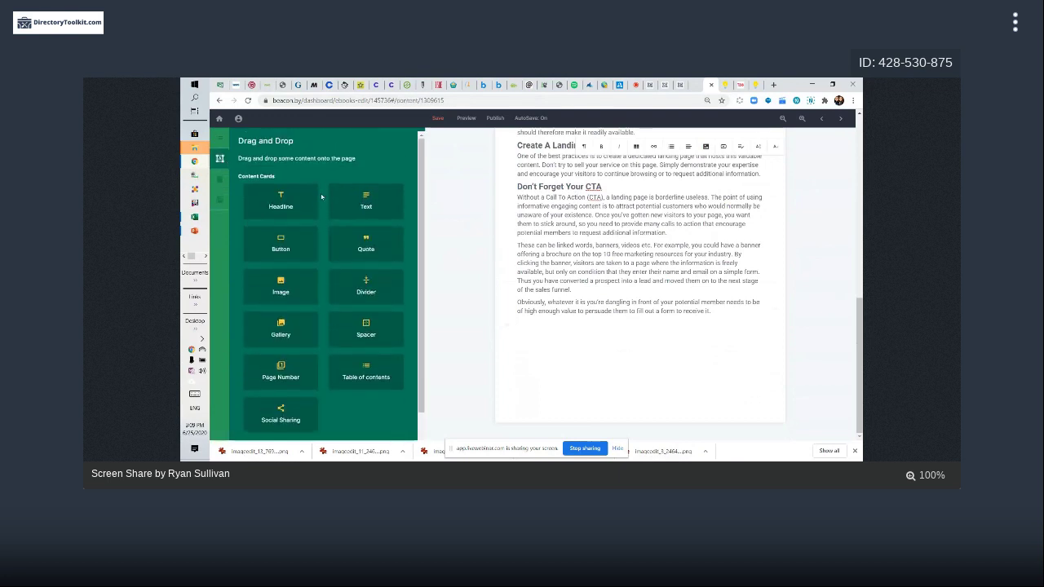
{"action": "scroll", "coordinate": [322, 196], "scroll_direction": "down", "scroll_amount": 1}
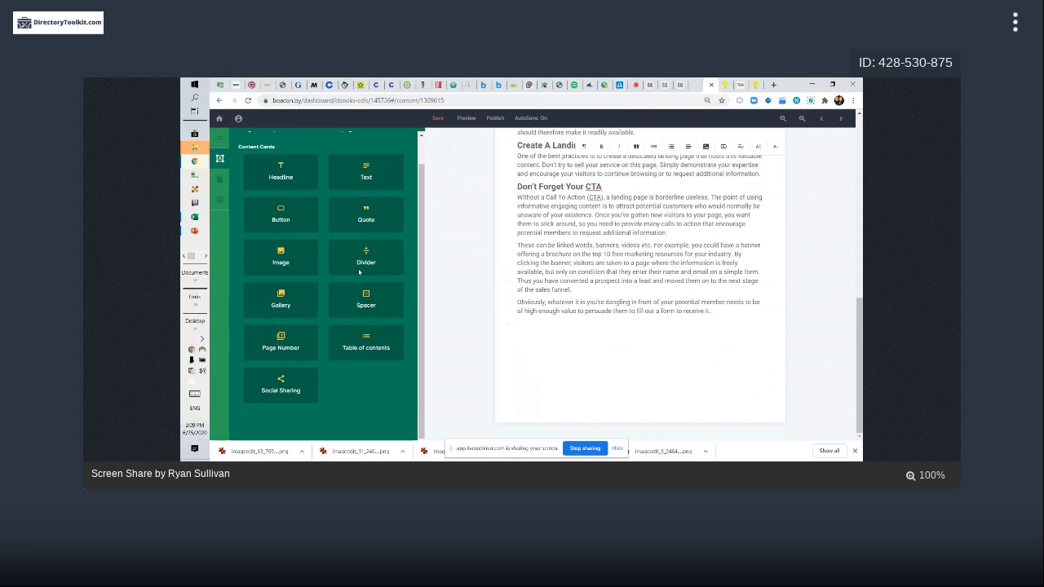
{"action": "left_click_drag", "start_coordinate": [281, 265], "coordinate": [369, 215]}
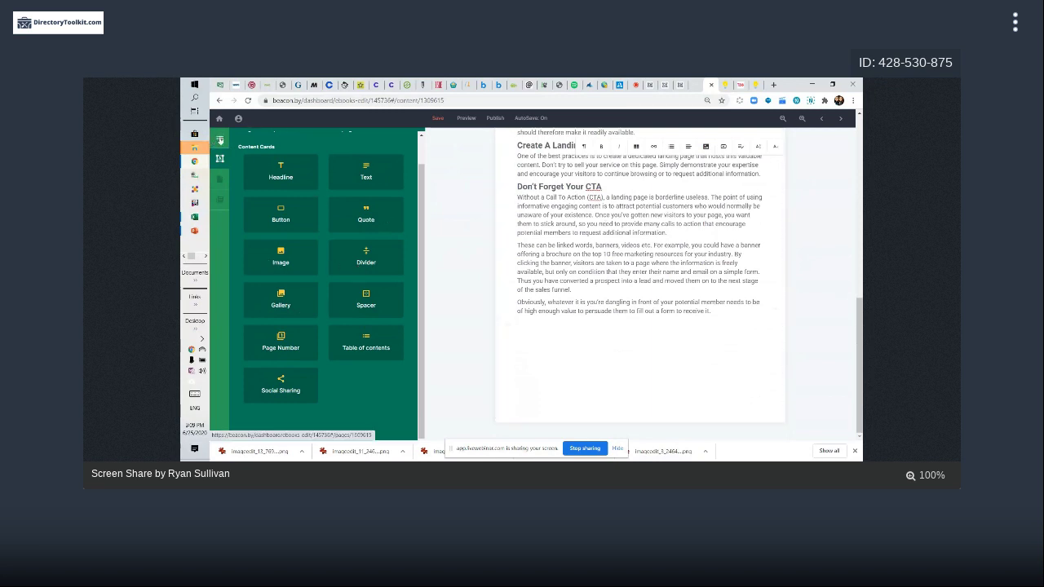
Step: Browse the new-page templates, filter them by Video and add the video box page after the Membership Sales Funnel page
{"action": "left_click", "coordinate": [220, 138]}
{"action": "left_click", "coordinate": [266, 263]}
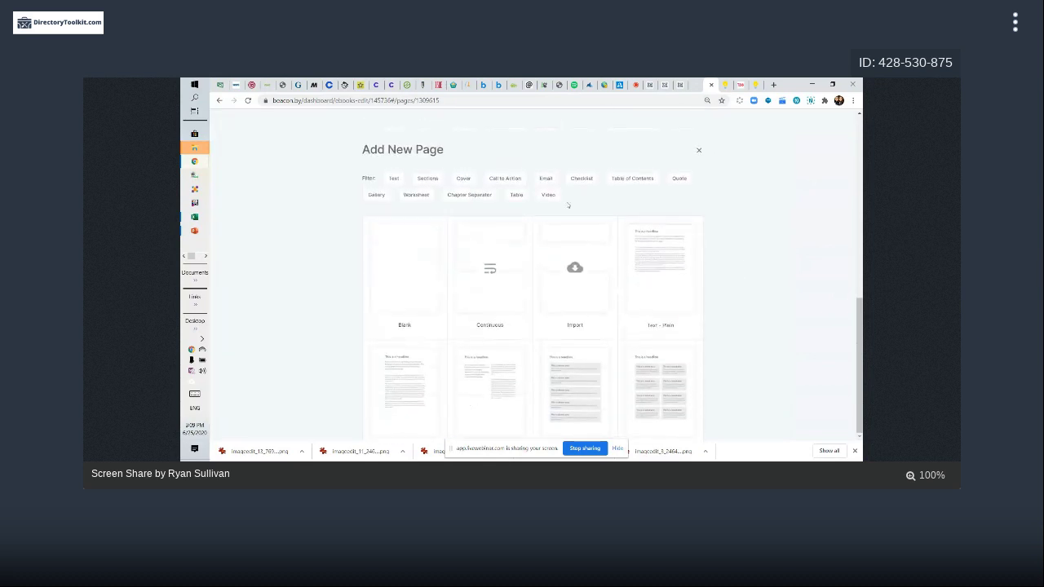
{"action": "scroll", "coordinate": [555, 204], "scroll_direction": "down", "scroll_amount": 5}
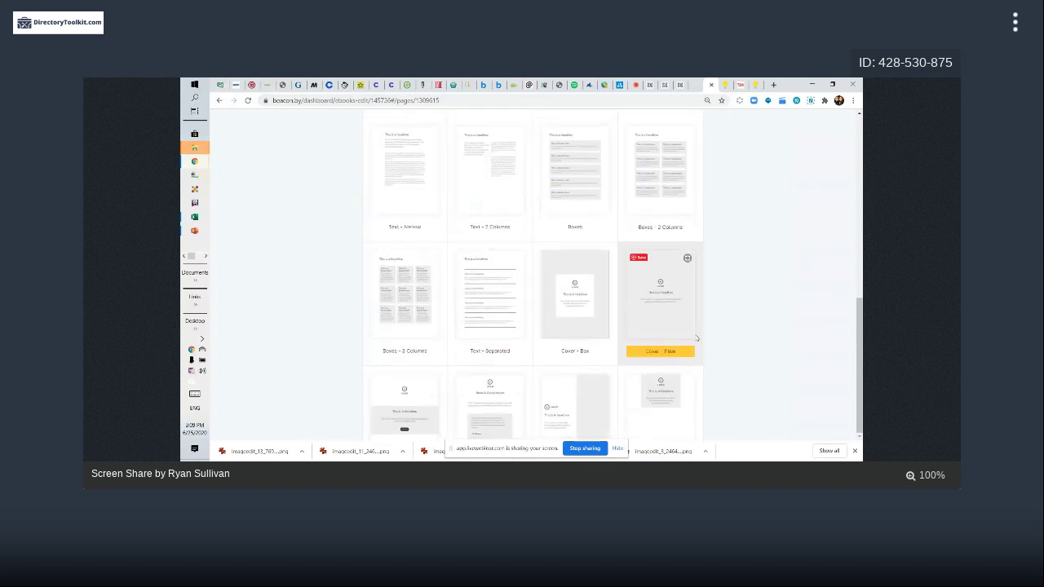
{"action": "scroll", "coordinate": [696, 338], "scroll_direction": "down", "scroll_amount": 3}
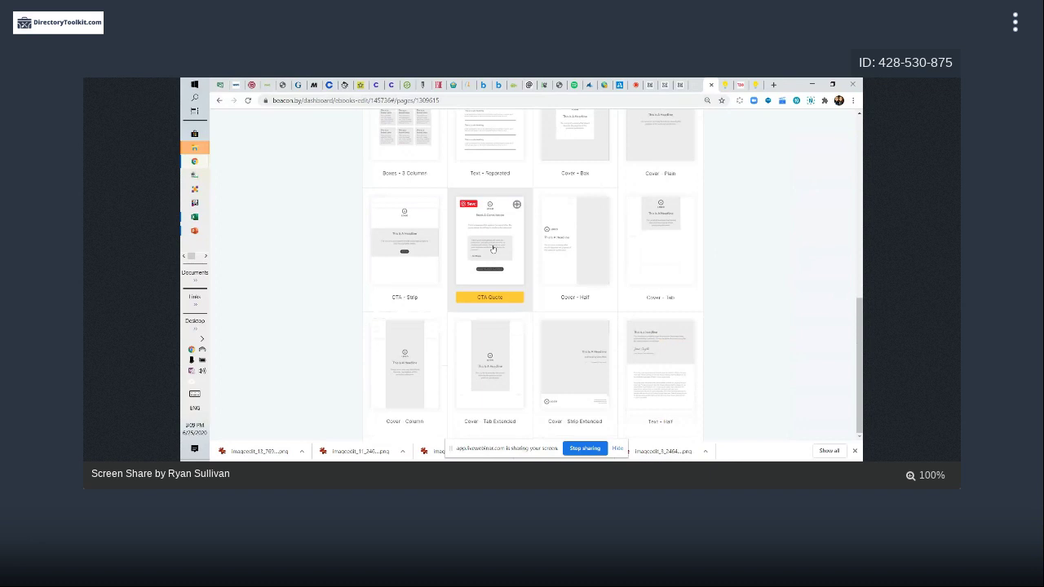
{"action": "scroll", "coordinate": [709, 318], "scroll_direction": "down", "scroll_amount": 3}
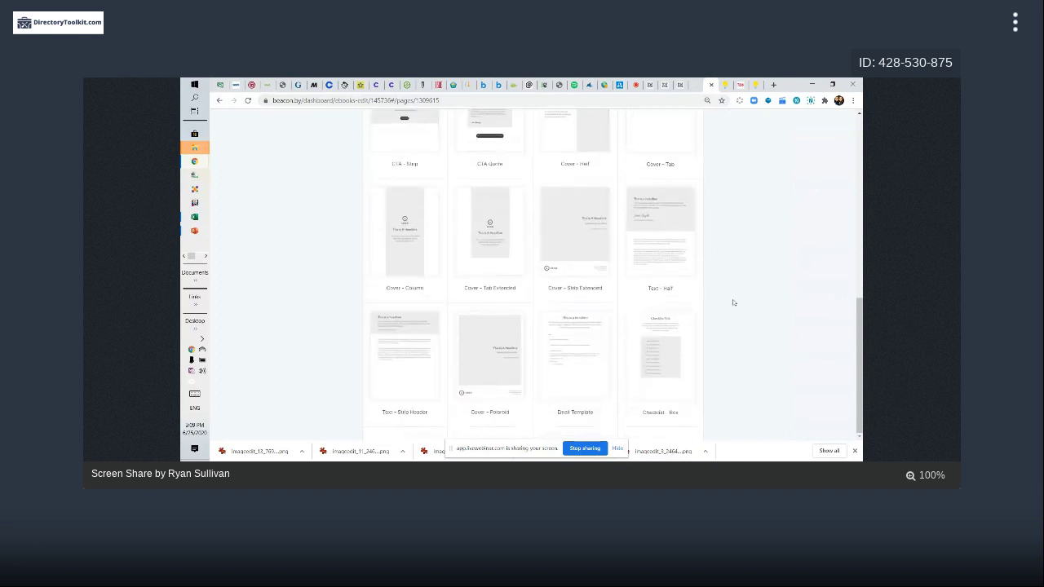
{"action": "scroll", "coordinate": [660, 351], "scroll_direction": "down", "scroll_amount": 3}
{"action": "scroll", "coordinate": [666, 354], "scroll_direction": "up", "scroll_amount": 5}
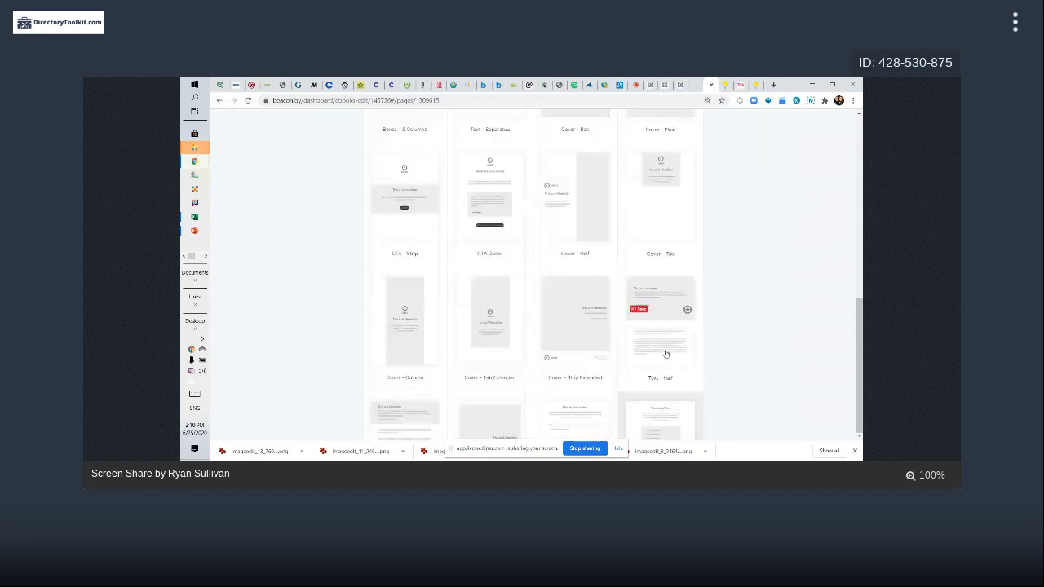
{"action": "scroll", "coordinate": [666, 354], "scroll_direction": "up", "scroll_amount": 10}
{"action": "left_click", "coordinate": [548, 194]}
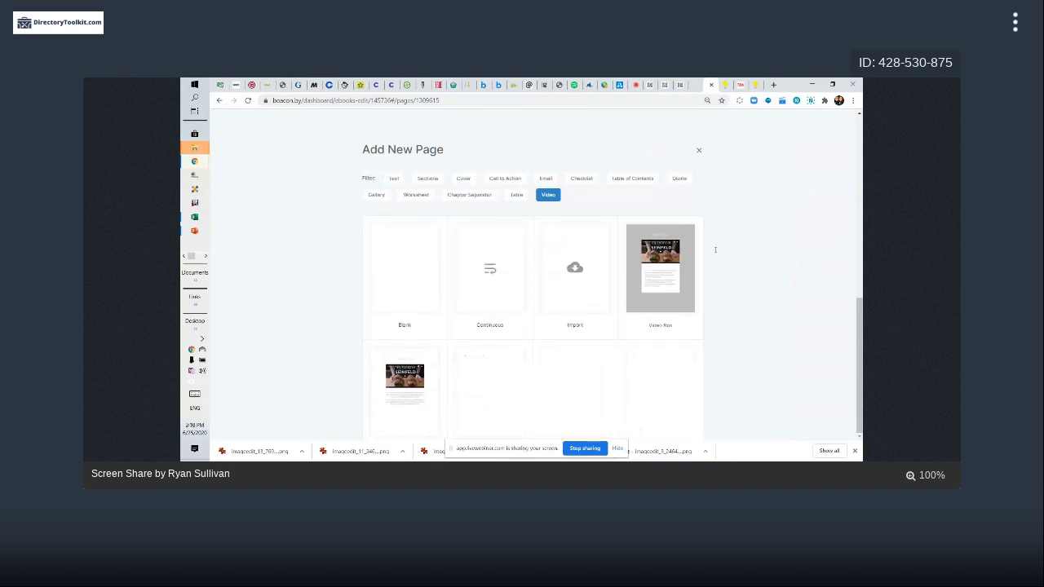
{"action": "left_click", "coordinate": [661, 268]}
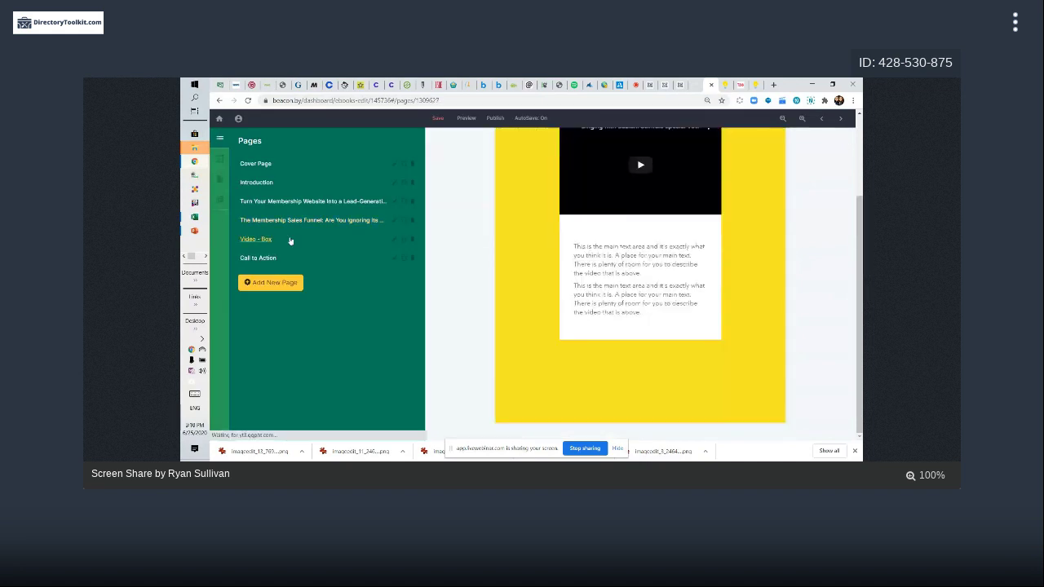
Step: Replace the sample video on the Video - Box page with the YouTube video "How to Launch a Profitable Lead-Gen Website"
{"action": "left_click", "coordinate": [700, 205]}
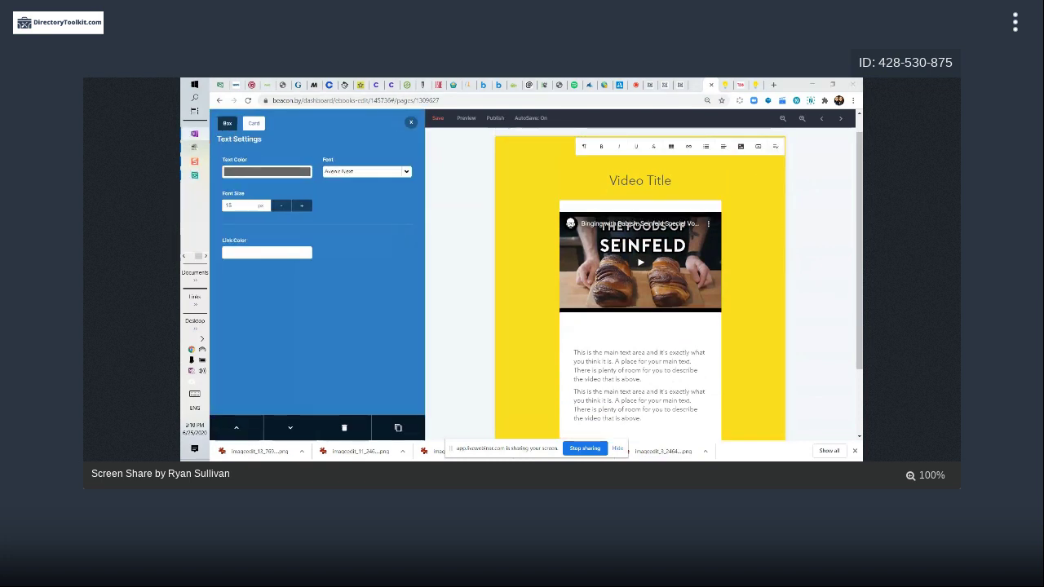
{"action": "left_click", "coordinate": [758, 148]}
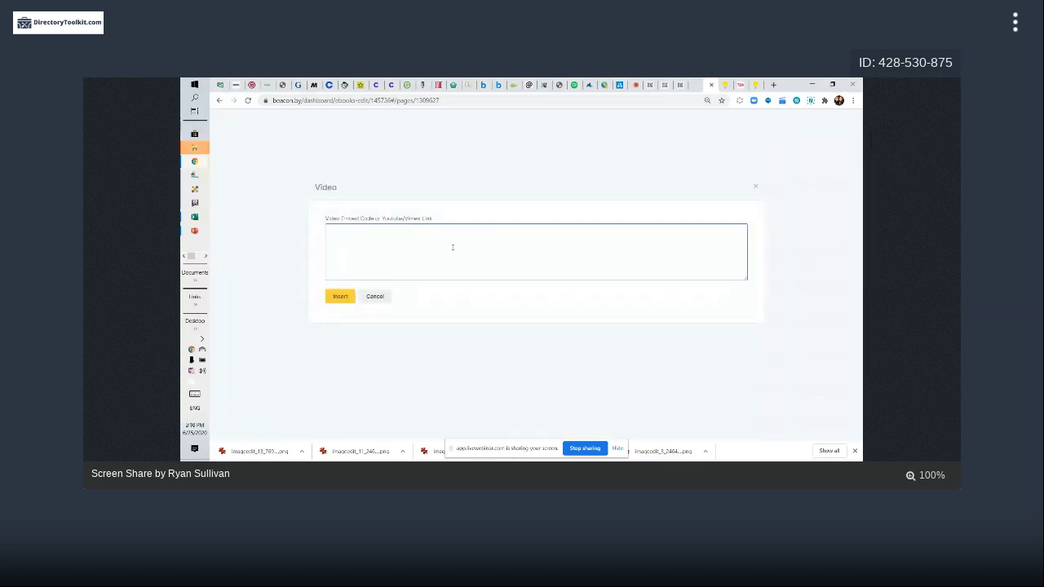
{"action": "type", "text": "https://www.brilliantdirectories.com/blog/expert-strategies-for-launching-a-profitable-lead-generating-website"}
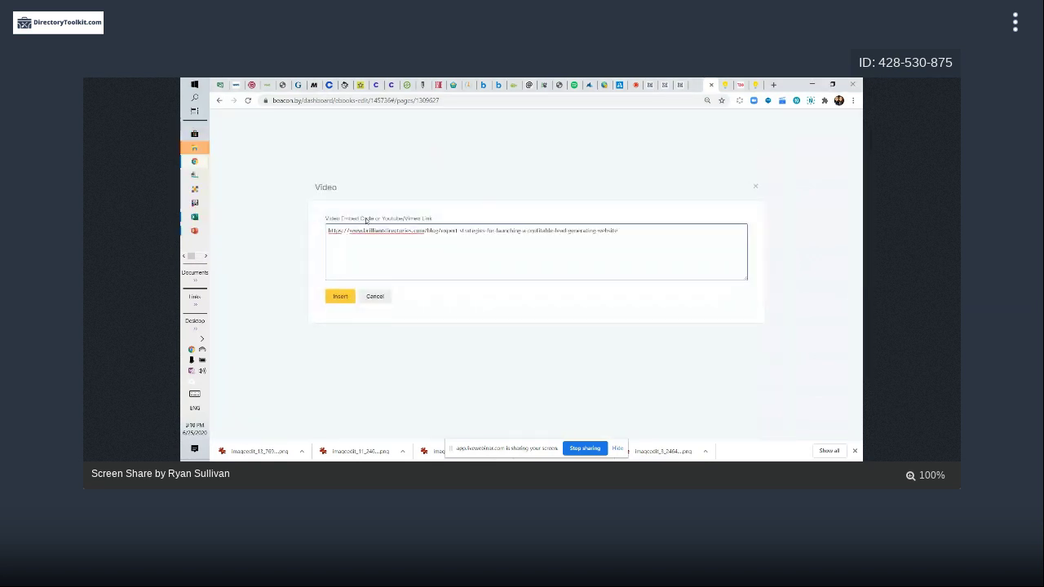
{"action": "key", "text": "alt+Tab"}
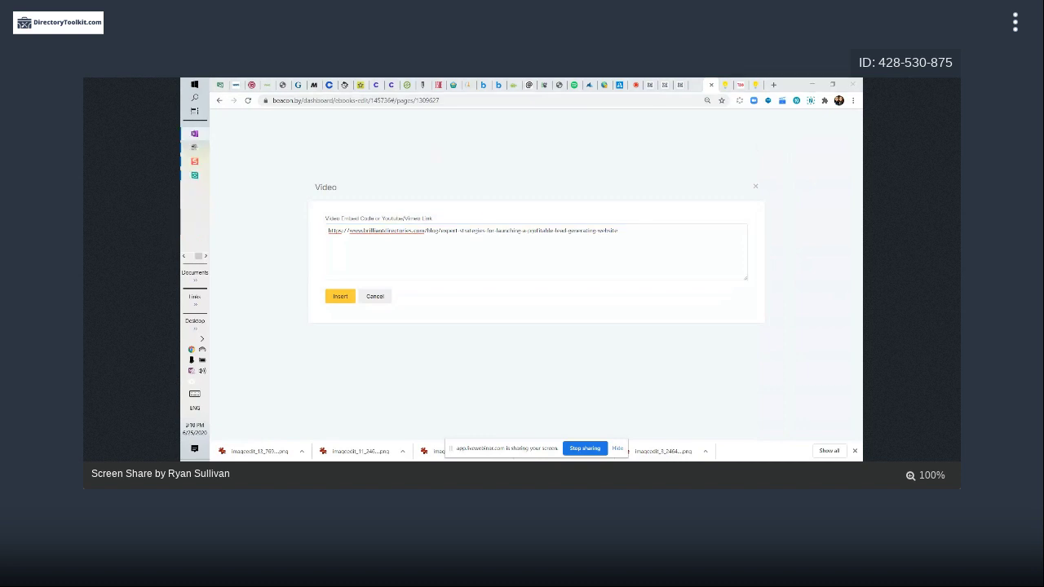
{"action": "left_click", "coordinate": [501, 265]}
{"action": "key", "text": "ctrl+a"}
{"action": "key", "text": "ctrl+v"}
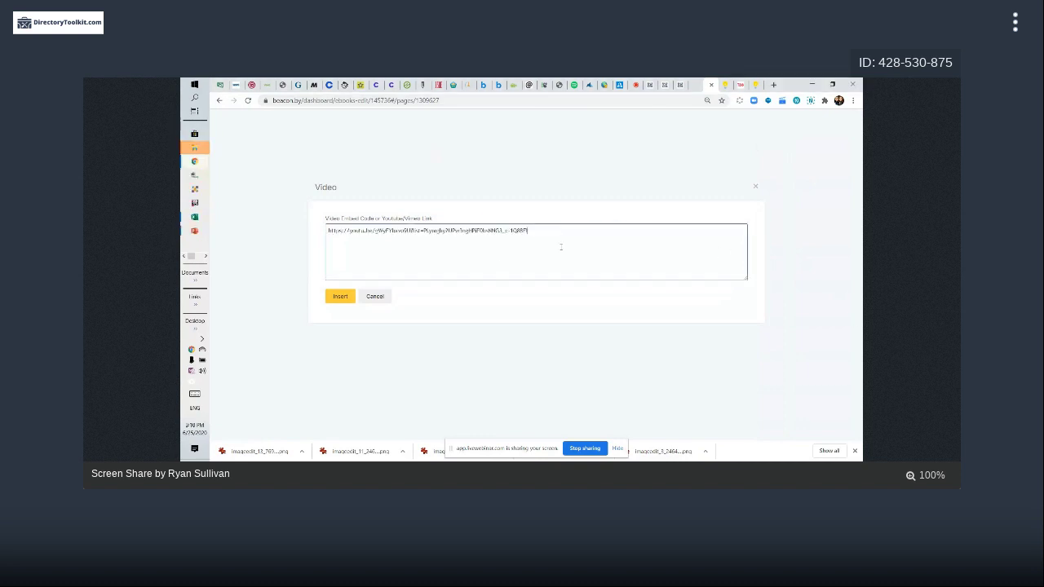
{"action": "left_click", "coordinate": [341, 296]}
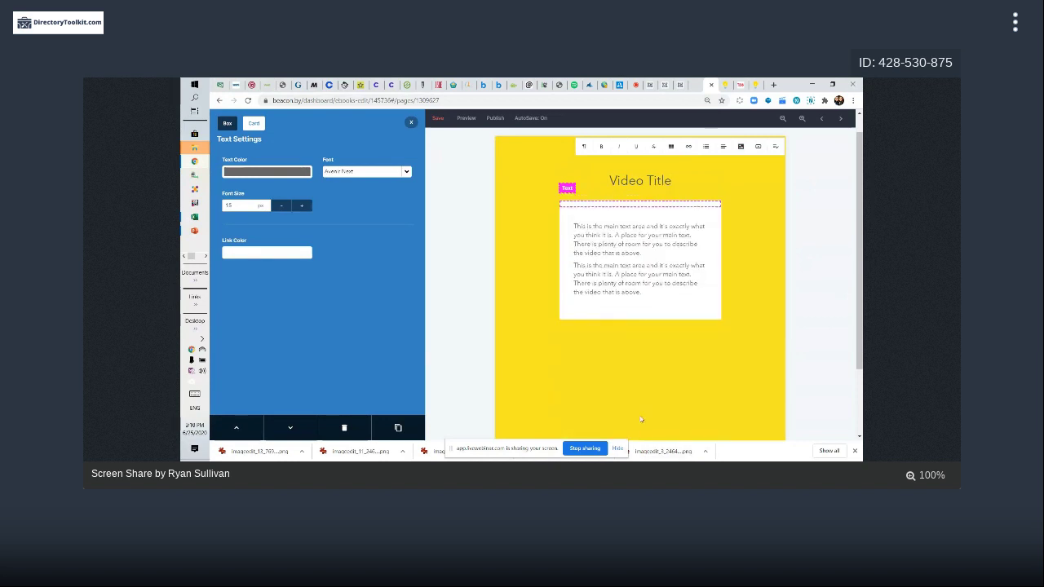
{"action": "left_click", "coordinate": [742, 147]}
{"action": "left_click", "coordinate": [430, 240]}
{"action": "key", "text": "ctrl+v"}
{"action": "left_click", "coordinate": [340, 296]}
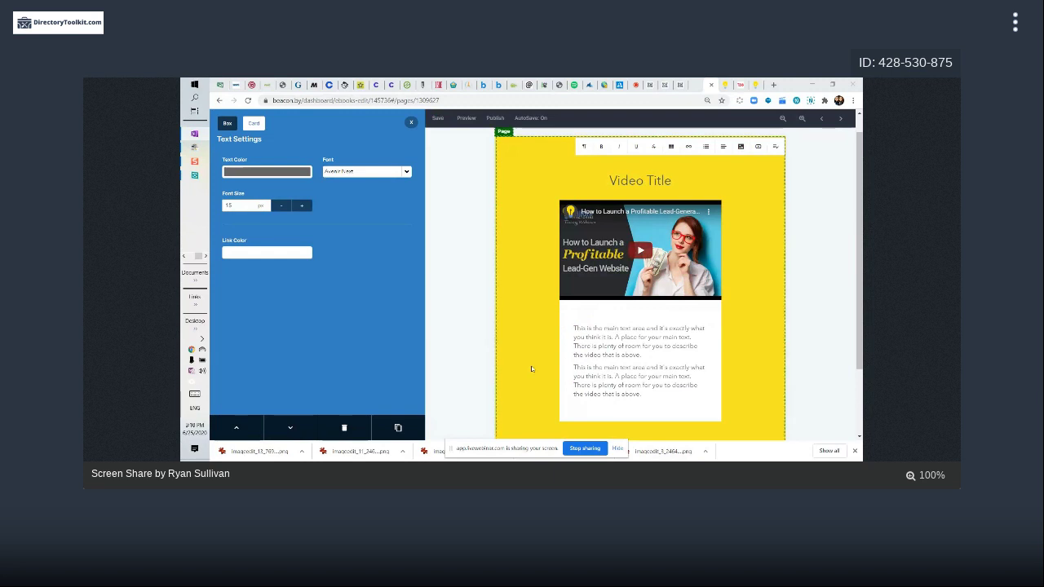
Step: Replace the placeholder text below the video with "Expert Strategies For Launching A Profitable Lead Generating Website"
{"action": "left_click", "coordinate": [576, 376]}
{"action": "key", "text": "ctrl+a"}
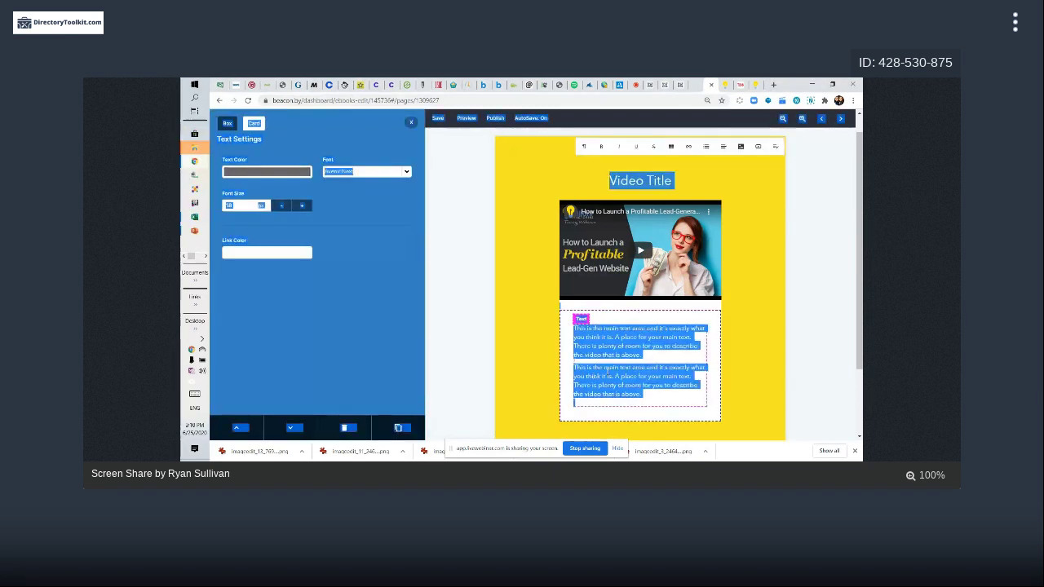
{"action": "left_click", "coordinate": [647, 367]}
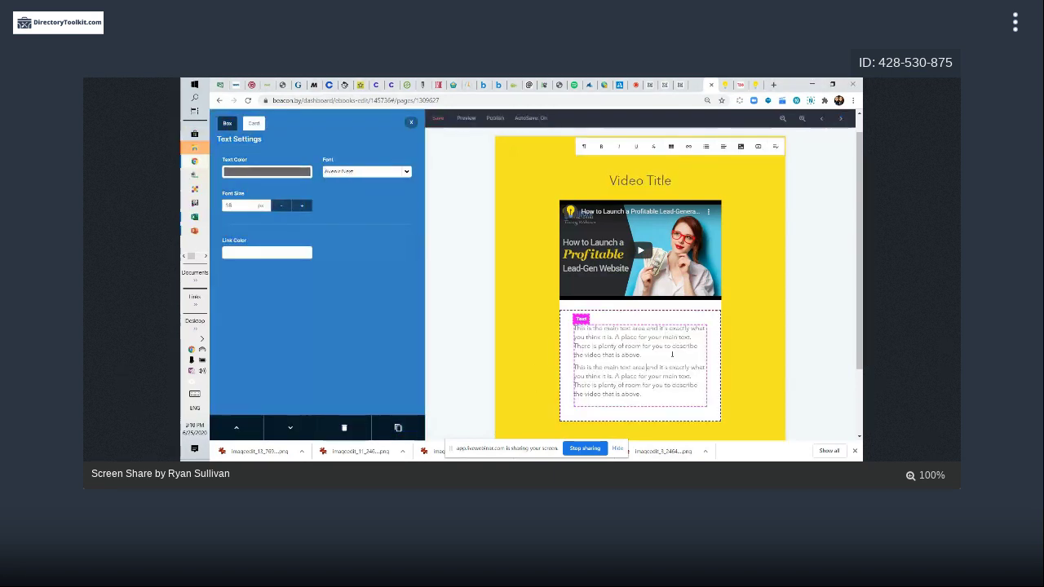
{"action": "key", "text": "ctrl+a"}
{"action": "type", "text": "Expert Strategies For Launching A Profitable Lead Generating Website"}
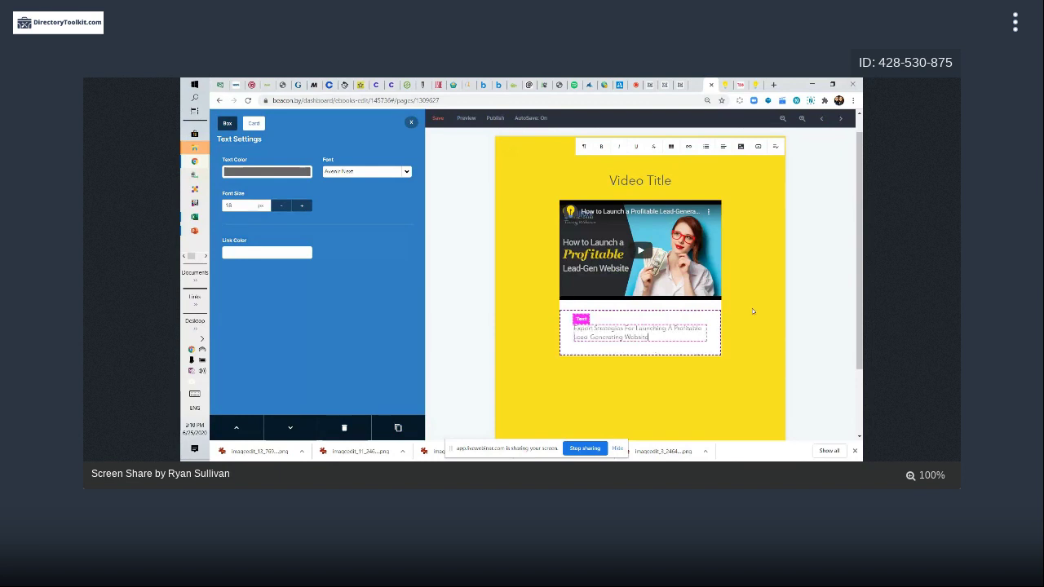
{"action": "left_click", "coordinate": [822, 214]}
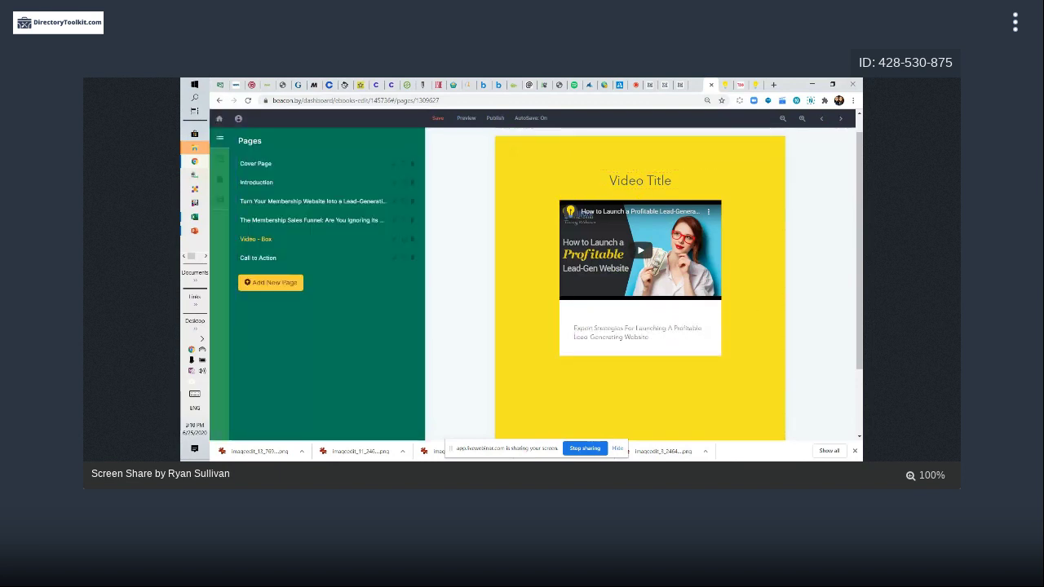
Step: Change the "Video Title" headline above the video to "Lead Magnet Video"
{"action": "left_click", "coordinate": [640, 181]}
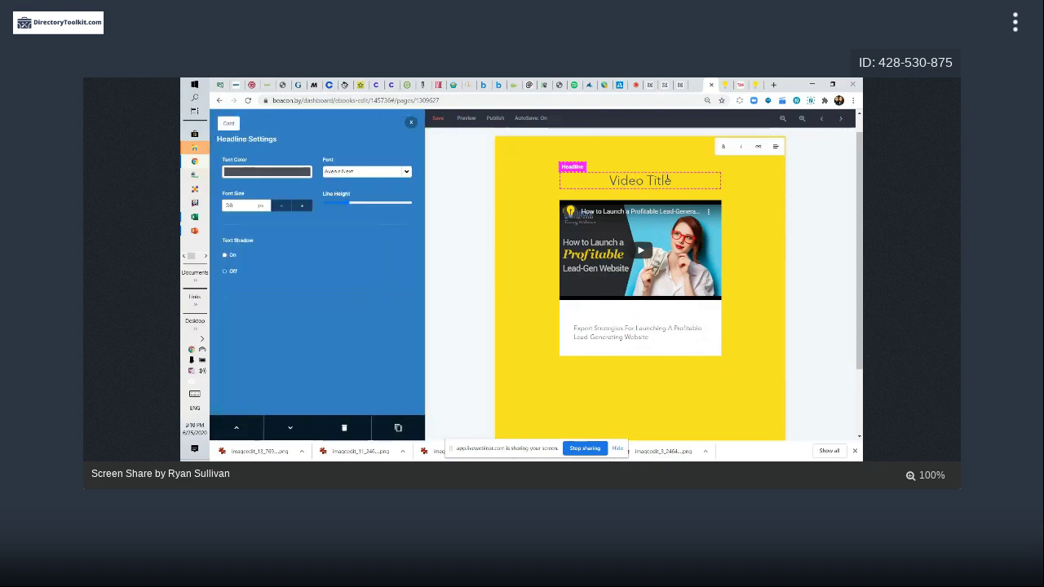
{"action": "left_click_drag", "start_coordinate": [672, 181], "coordinate": [615, 180]}
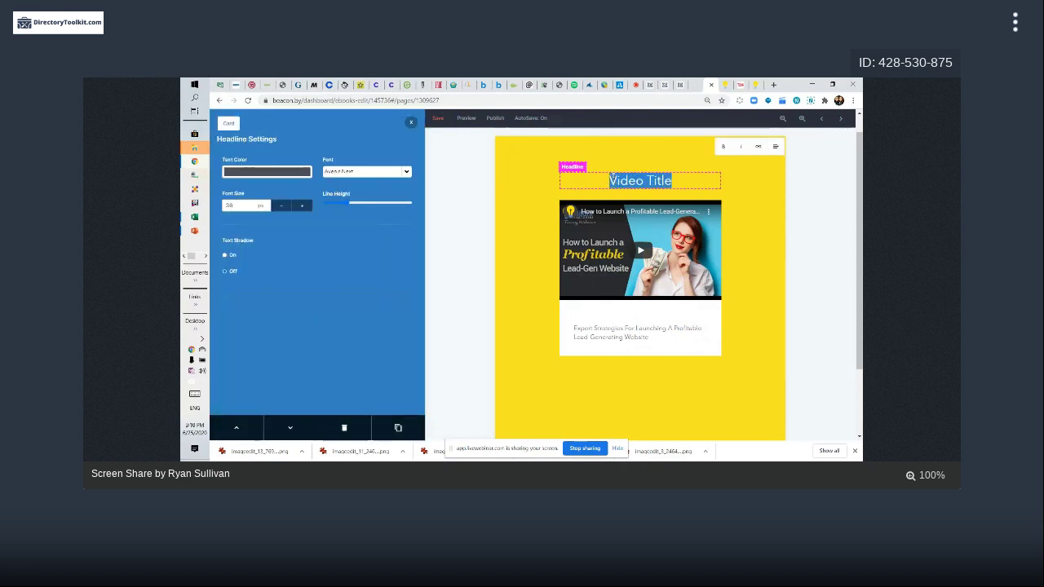
{"action": "type", "text": "Lead MA"}
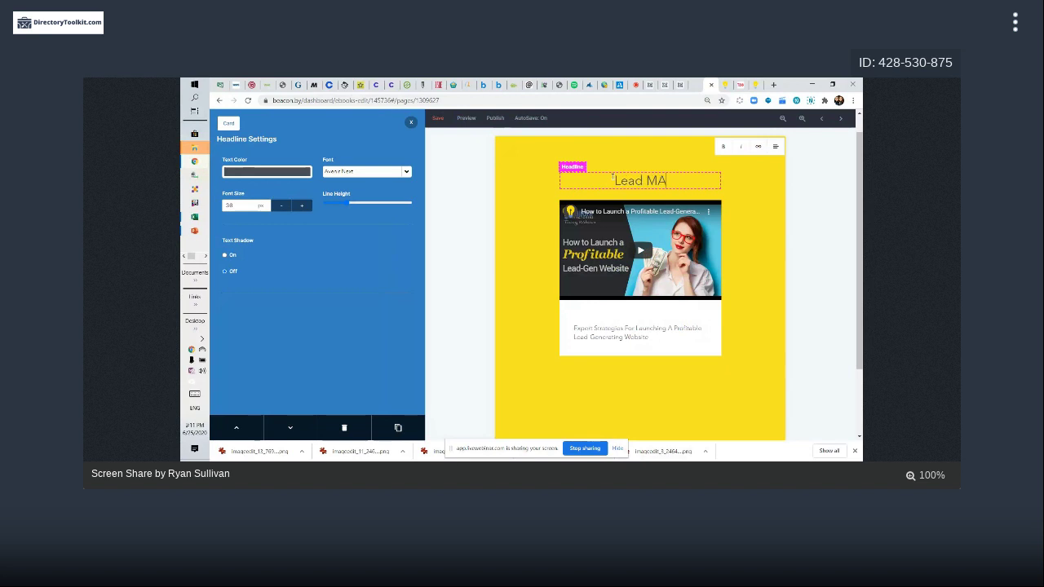
{"action": "type", "text": "gnet"}
{"action": "key", "text": "BackSpace"}
{"action": "key", "text": "BackSpace"}
{"action": "key", "text": "BackSpace"}
{"action": "key", "text": "BackSpace"}
{"action": "key", "text": "BackSpace"}
{"action": "type", "text": "agnet Video"}
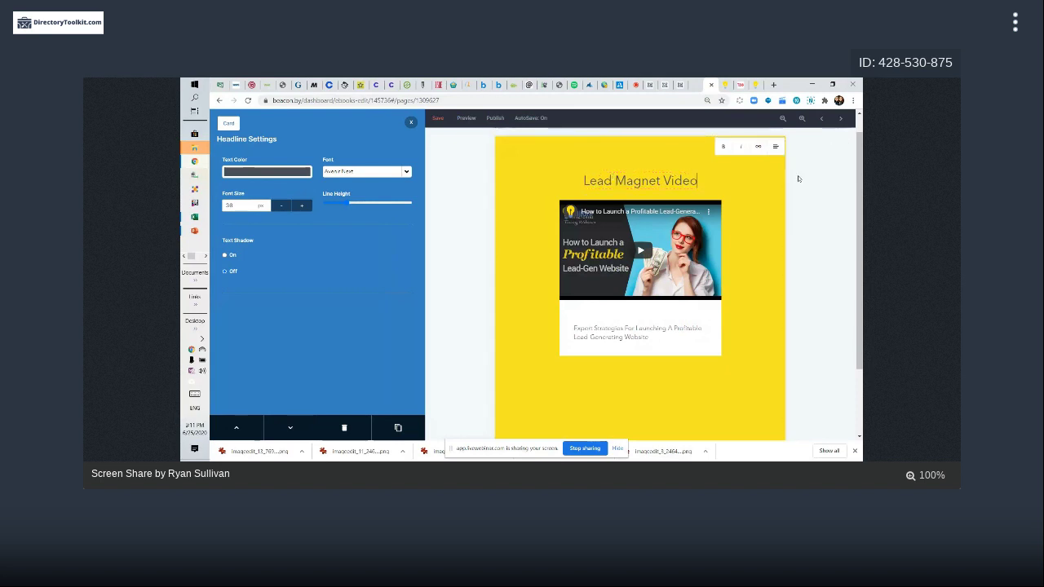
{"action": "left_click", "coordinate": [800, 178]}
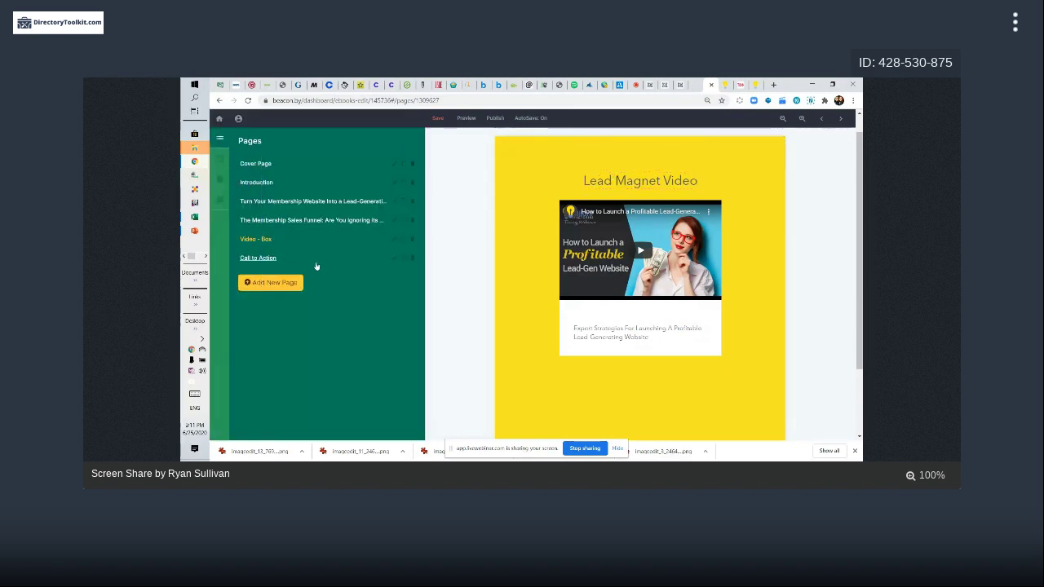
Step: On the Call to Action page, replace the placeholder logo with the saved image Toolkit.png and enlarge it to about 40% width
{"action": "left_click", "coordinate": [281, 260]}
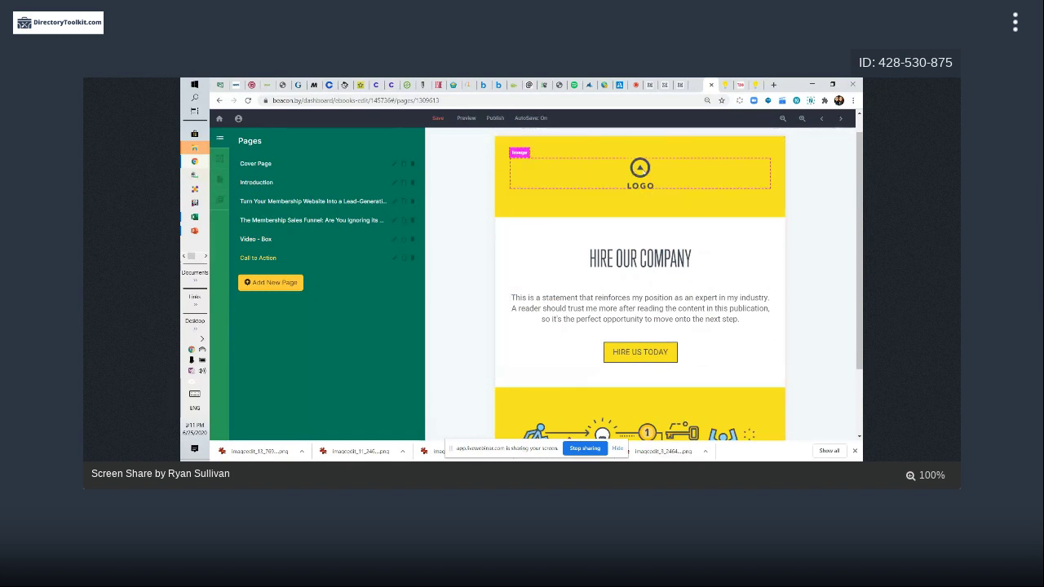
{"action": "left_click", "coordinate": [642, 169]}
{"action": "left_click", "coordinate": [262, 193]}
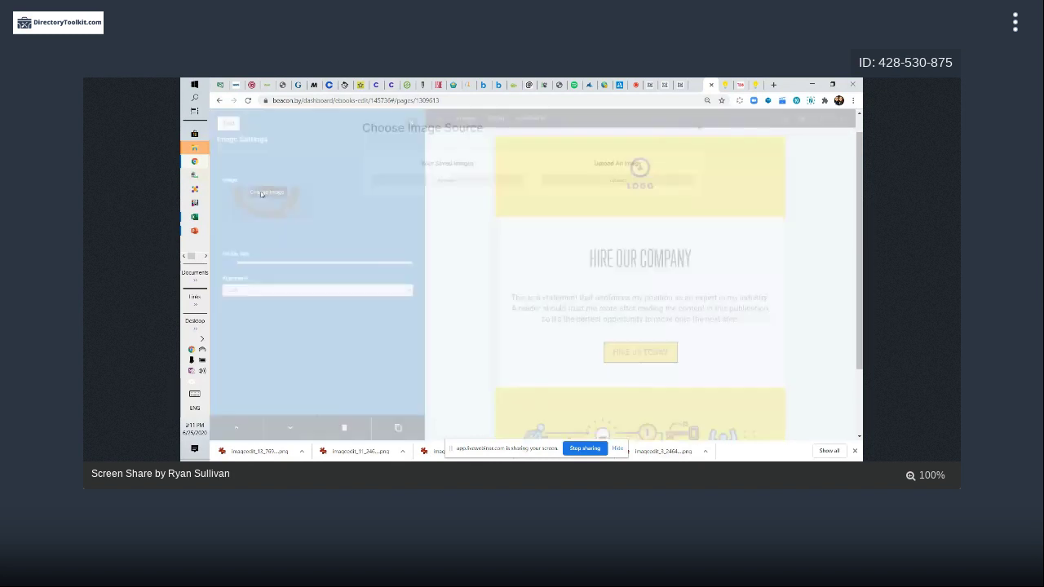
{"action": "left_click", "coordinate": [489, 201]}
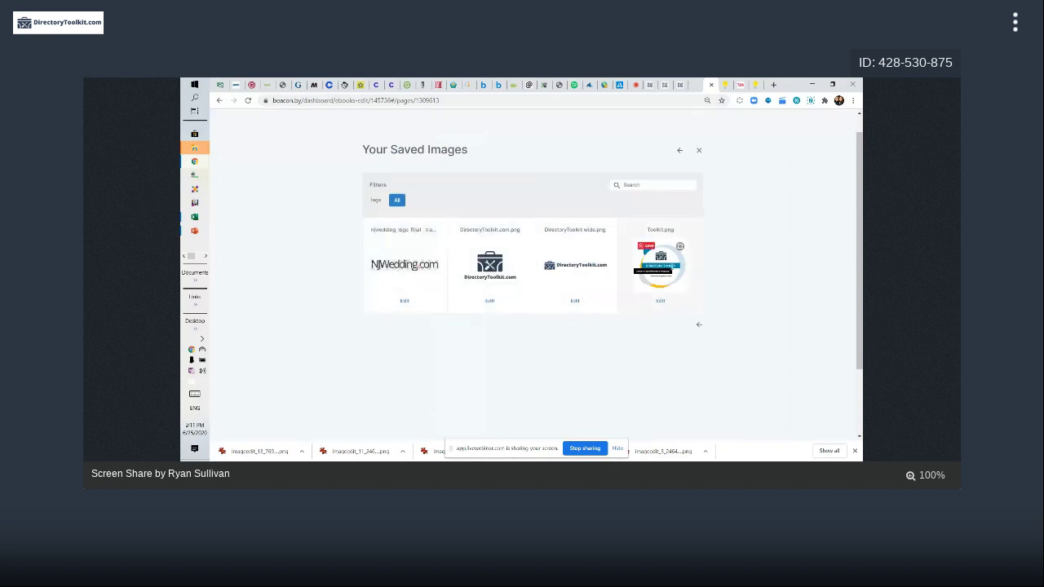
{"action": "left_click", "coordinate": [673, 269]}
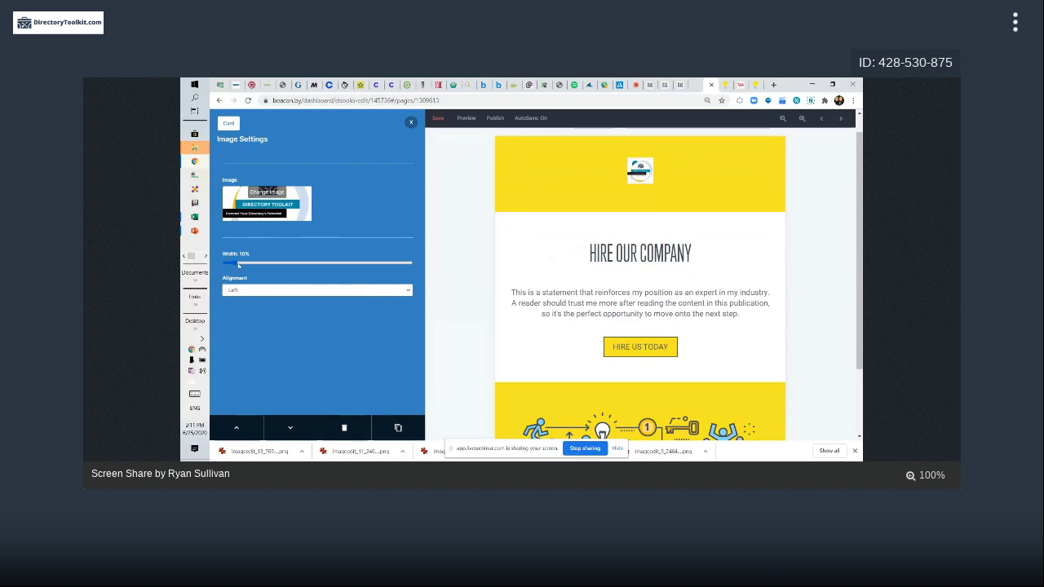
{"action": "left_click_drag", "start_coordinate": [237, 263], "coordinate": [293, 264]}
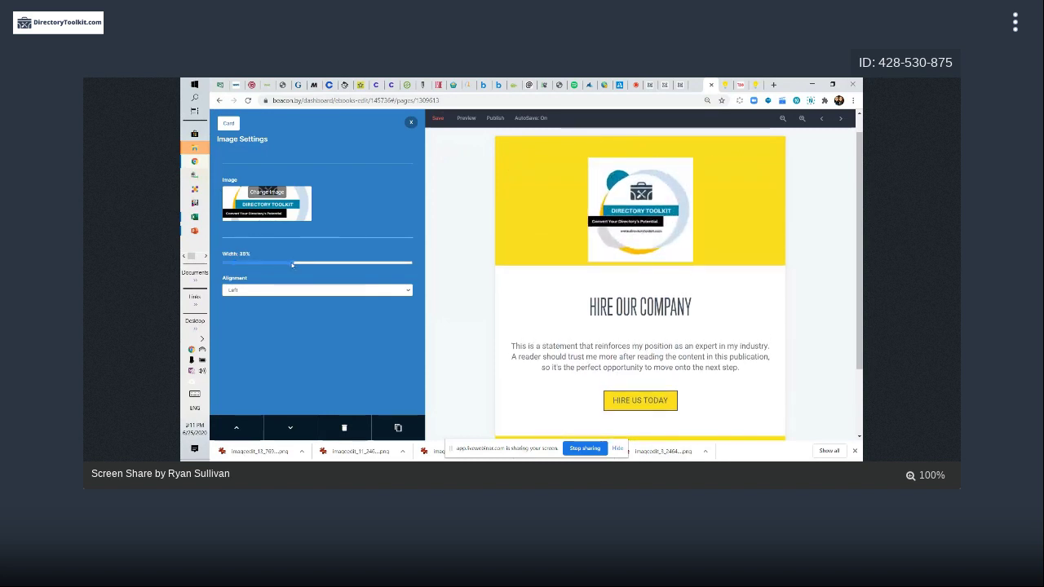
Step: Replace the "Hire Our Company" headline with "Visit DirectoryToolkit.com Today" and center it
{"action": "left_click", "coordinate": [641, 303]}
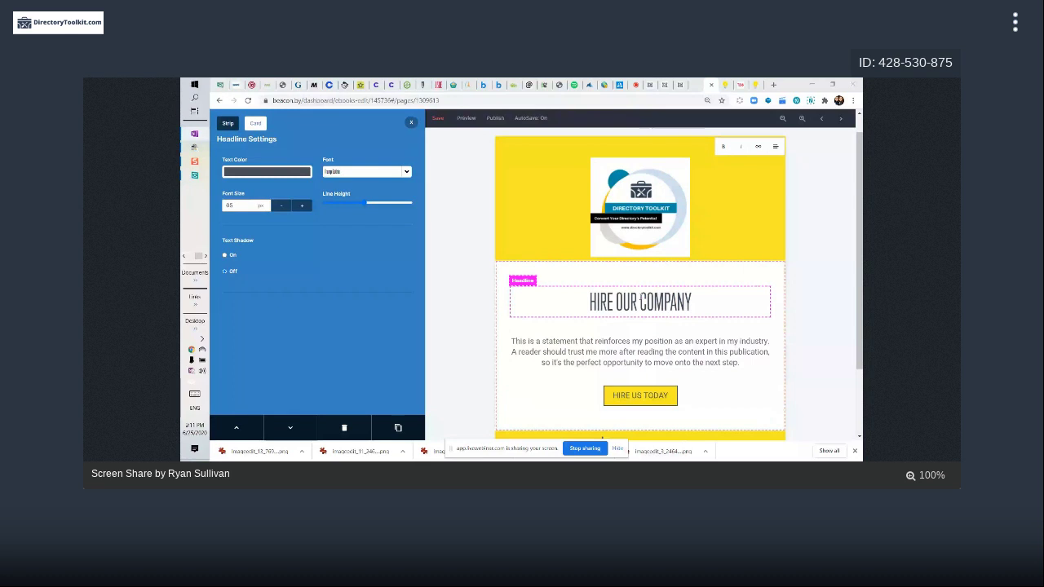
{"action": "type", "text": "Visit DirectoryToolkit.com Today"}
{"action": "left_click", "coordinate": [775, 146]}
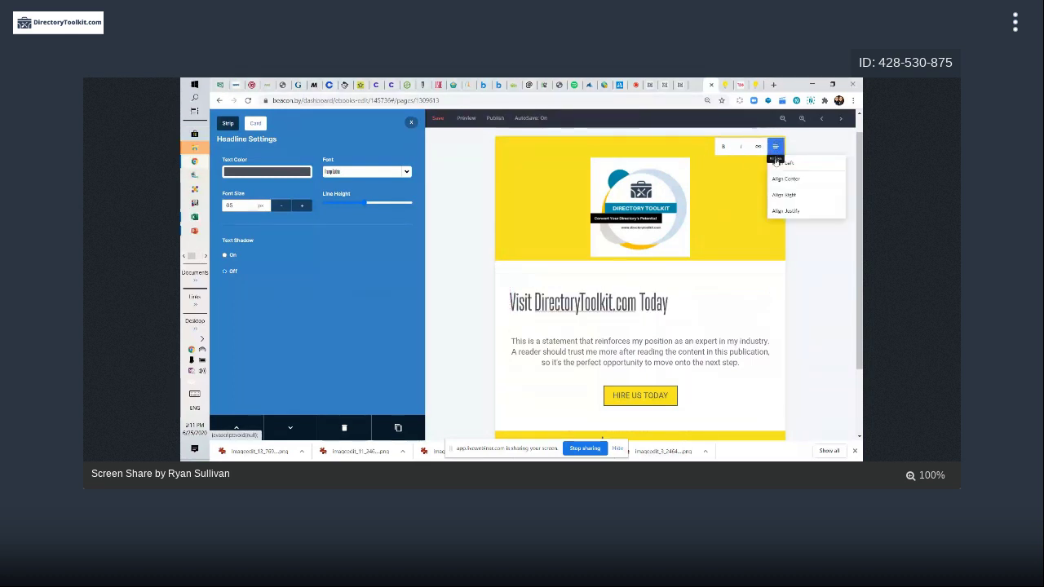
{"action": "left_click", "coordinate": [787, 193]}
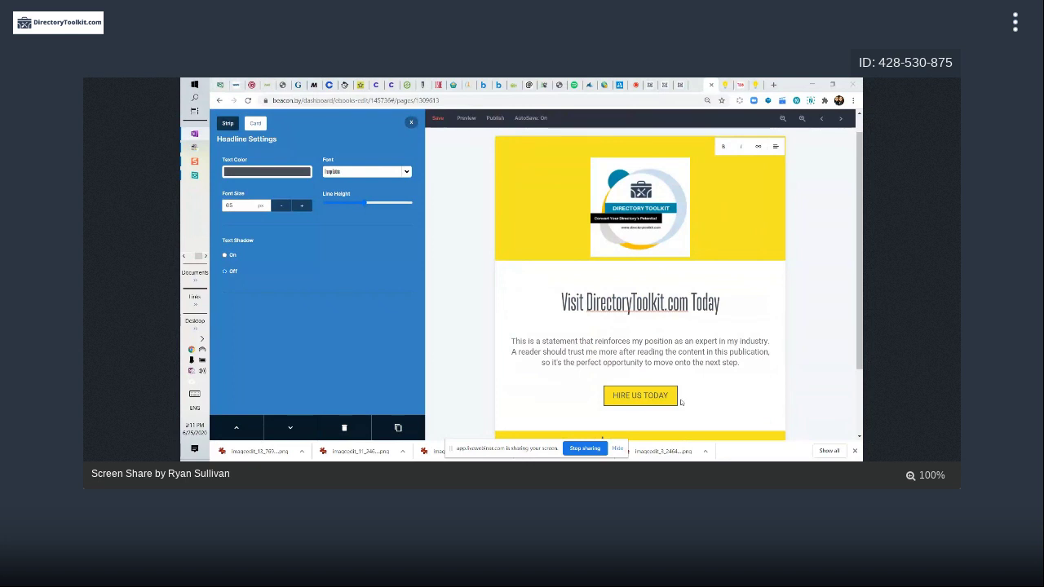
Step: Replace the statement below the headline with "Advice, tips, code and marketing strategies to make a successful and profitable online directory website." and center it
{"action": "left_click", "coordinate": [629, 362]}
{"action": "triple_click", "coordinate": [629, 363]}
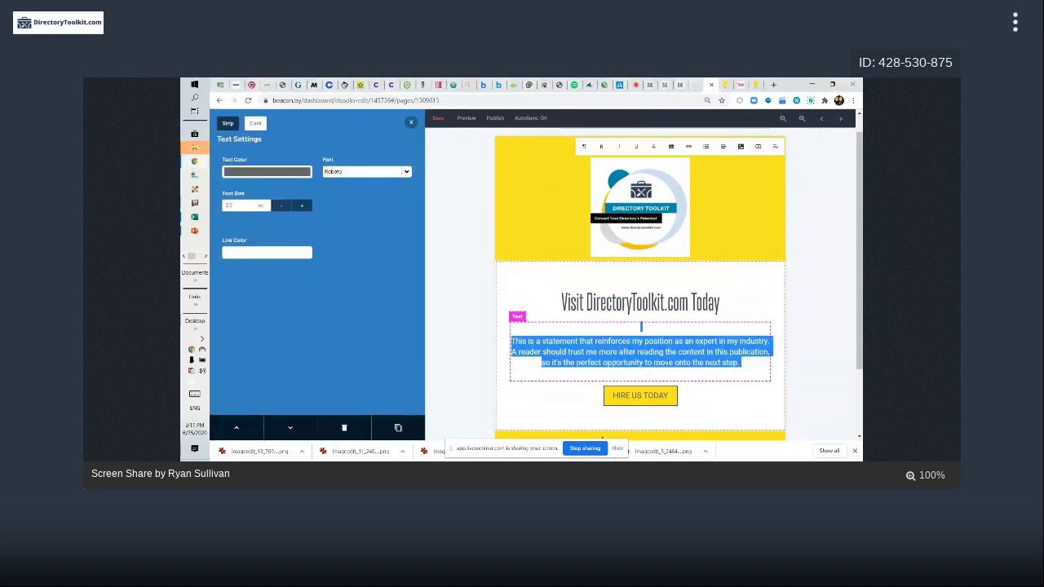
{"action": "type", "text": "Advice, tips, code and marketing strategies to make a successful and profitable online directory website."}
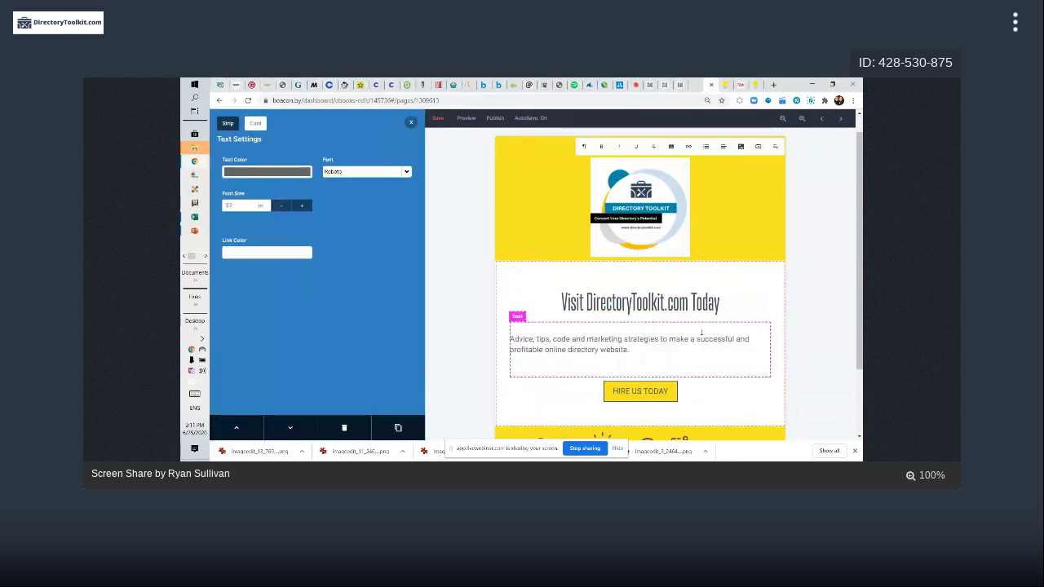
{"action": "left_click", "coordinate": [723, 146]}
{"action": "left_click", "coordinate": [726, 175]}
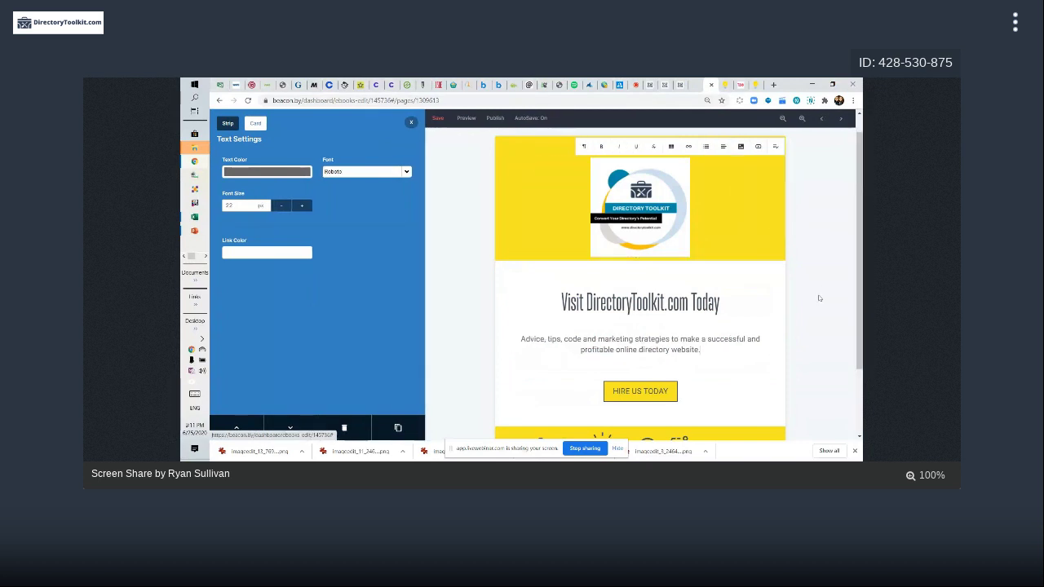
{"action": "left_click", "coordinate": [820, 298]}
Step: Replace the placeholder domain in the "HIRE US TODAY" button's link with directorytoolkit.com
{"action": "scroll", "coordinate": [571, 285], "scroll_direction": "down", "scroll_amount": 1}
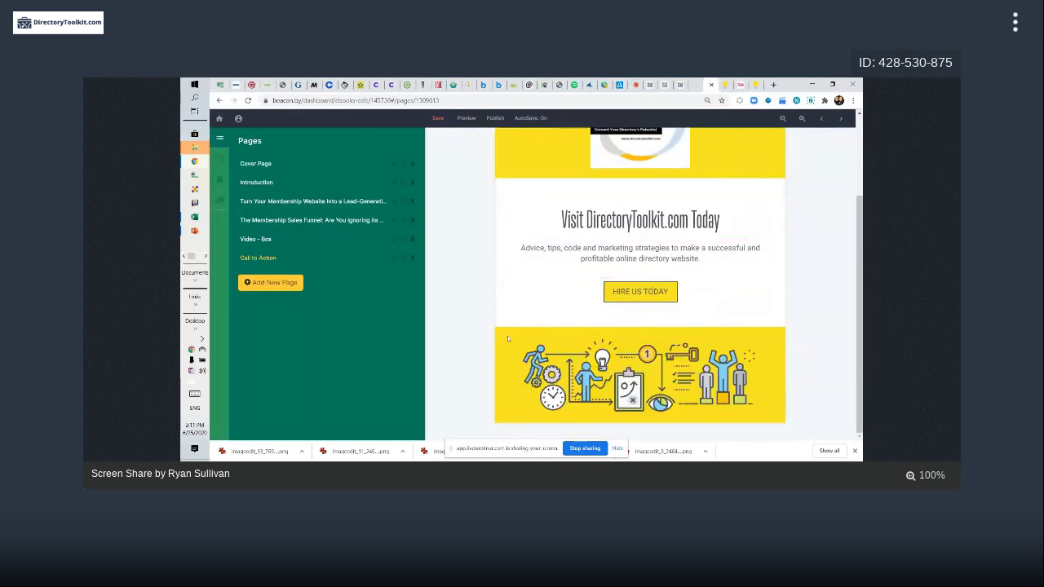
{"action": "left_click", "coordinate": [516, 292]}
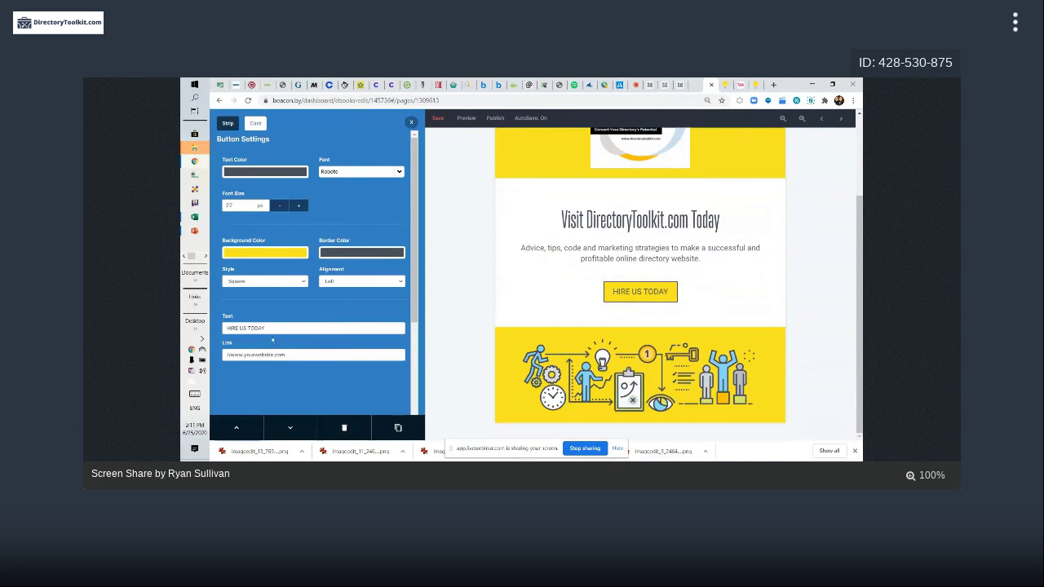
{"action": "left_click", "coordinate": [300, 325]}
{"action": "left_click_drag", "start_coordinate": [244, 354], "coordinate": [272, 353]}
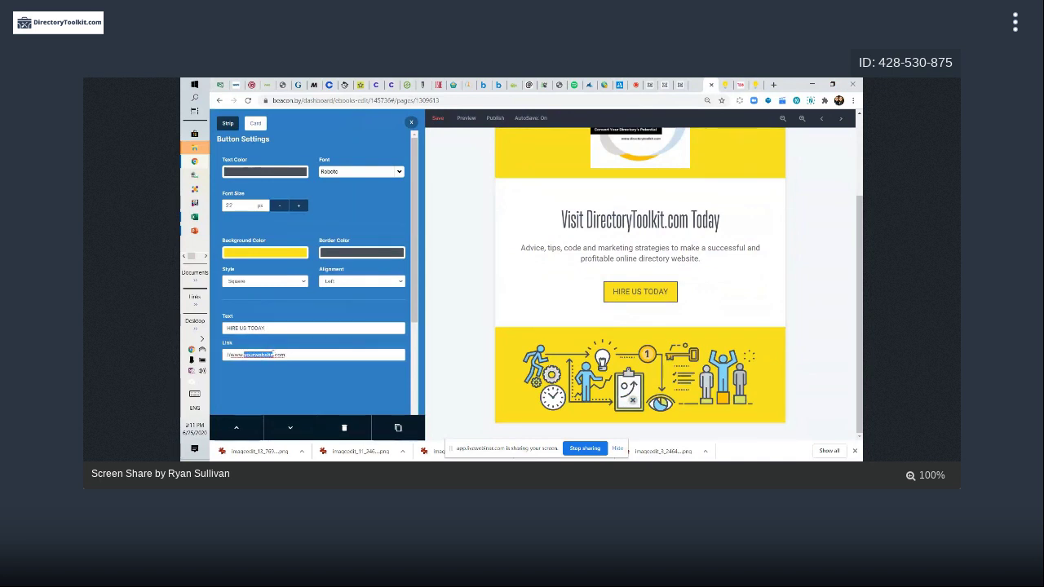
{"action": "type", "text": "directorytoolk"}
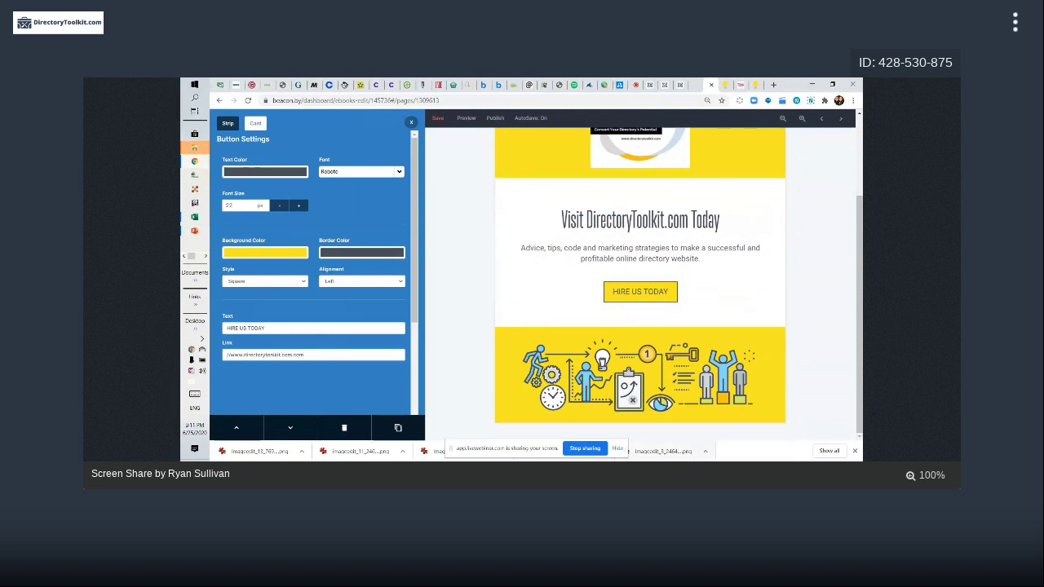
{"action": "left_click", "coordinate": [524, 211]}
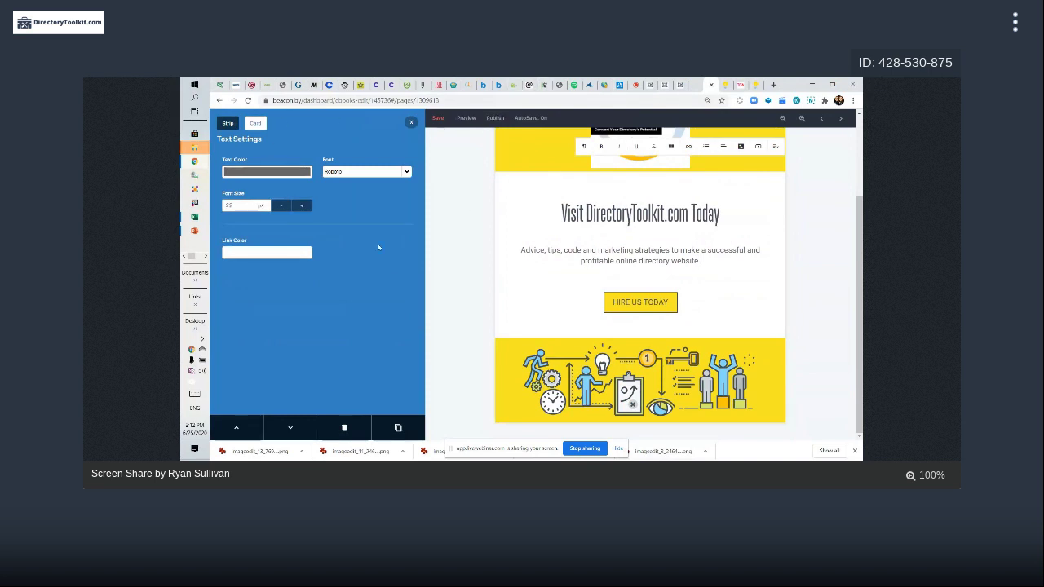
{"action": "left_click", "coordinate": [428, 243]}
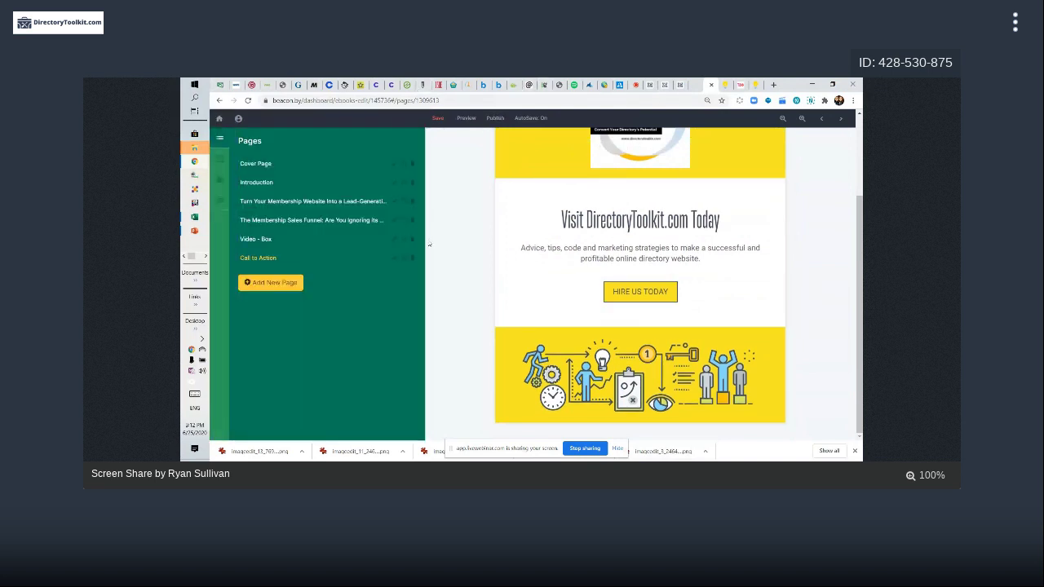
Step: Preview the whole ebook and review its pages from the cover through the articles to the call to action
{"action": "scroll", "coordinate": [429, 243], "scroll_direction": "up", "scroll_amount": 2}
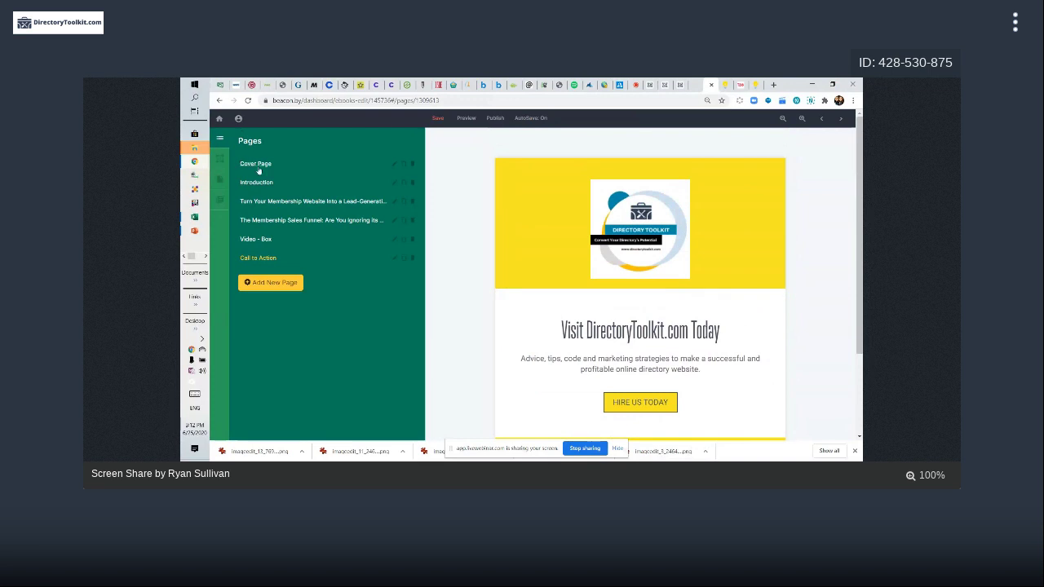
{"action": "left_click", "coordinate": [312, 239]}
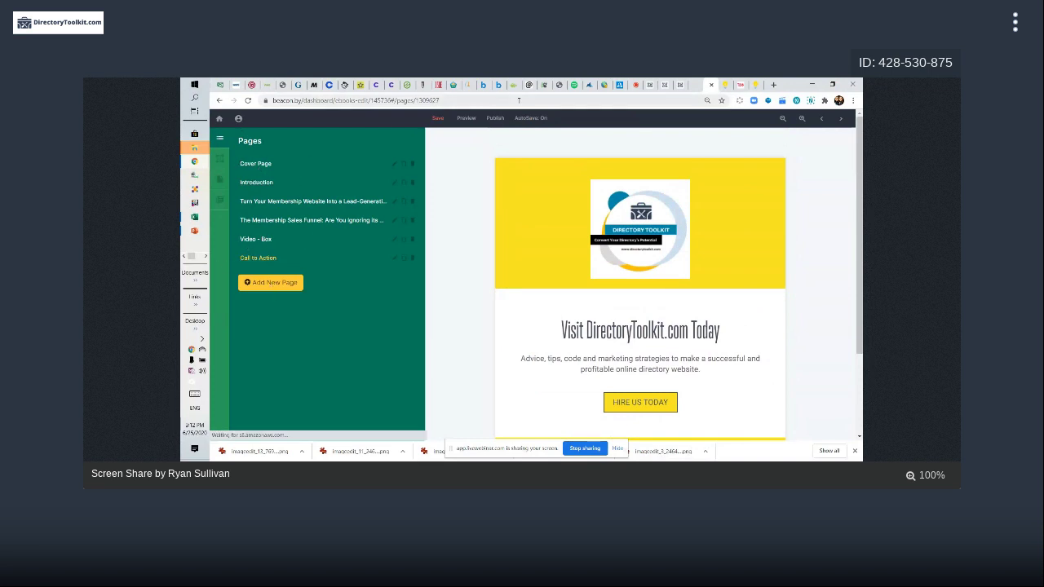
{"action": "left_click", "coordinate": [464, 119]}
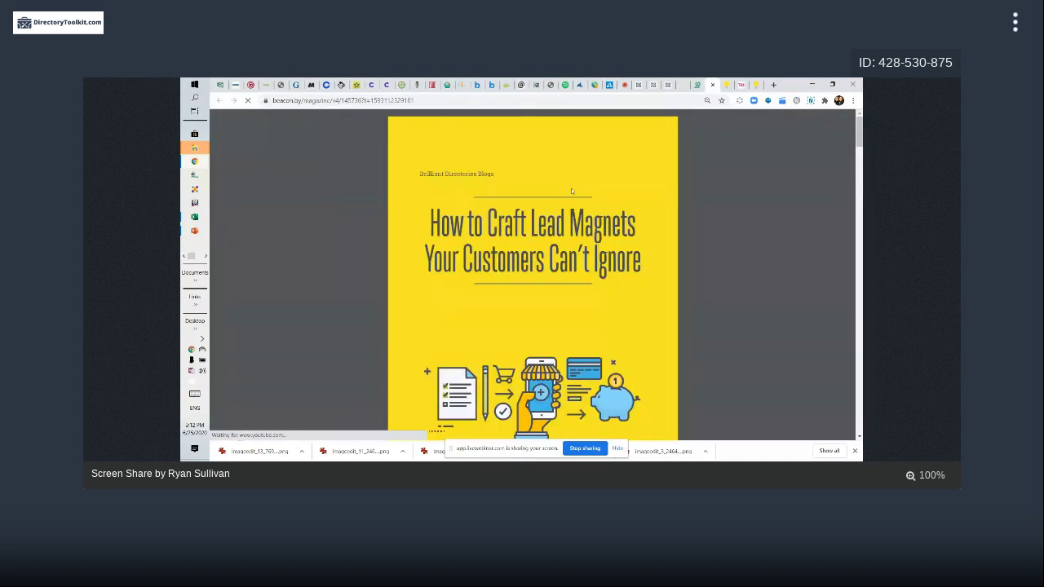
{"action": "scroll", "coordinate": [571, 188], "scroll_direction": "down", "scroll_amount": 5}
{"action": "scroll", "coordinate": [571, 187], "scroll_direction": "up", "scroll_amount": 4}
{"action": "scroll", "coordinate": [571, 196], "scroll_direction": "down", "scroll_amount": 5}
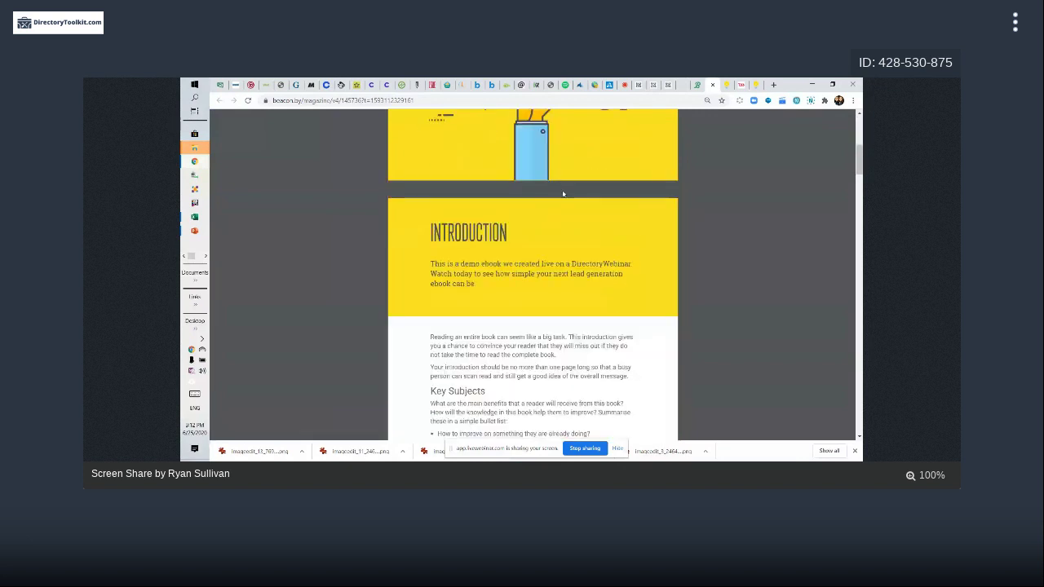
{"action": "scroll", "coordinate": [571, 195], "scroll_direction": "down", "scroll_amount": 5}
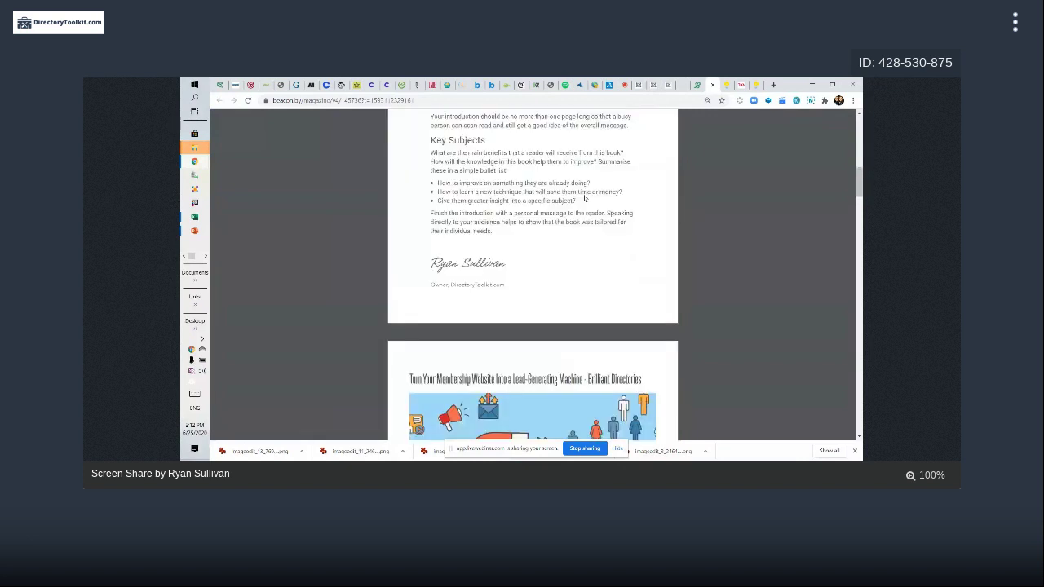
{"action": "scroll", "coordinate": [585, 198], "scroll_direction": "down", "scroll_amount": 10}
{"action": "scroll", "coordinate": [498, 199], "scroll_direction": "down", "scroll_amount": 3}
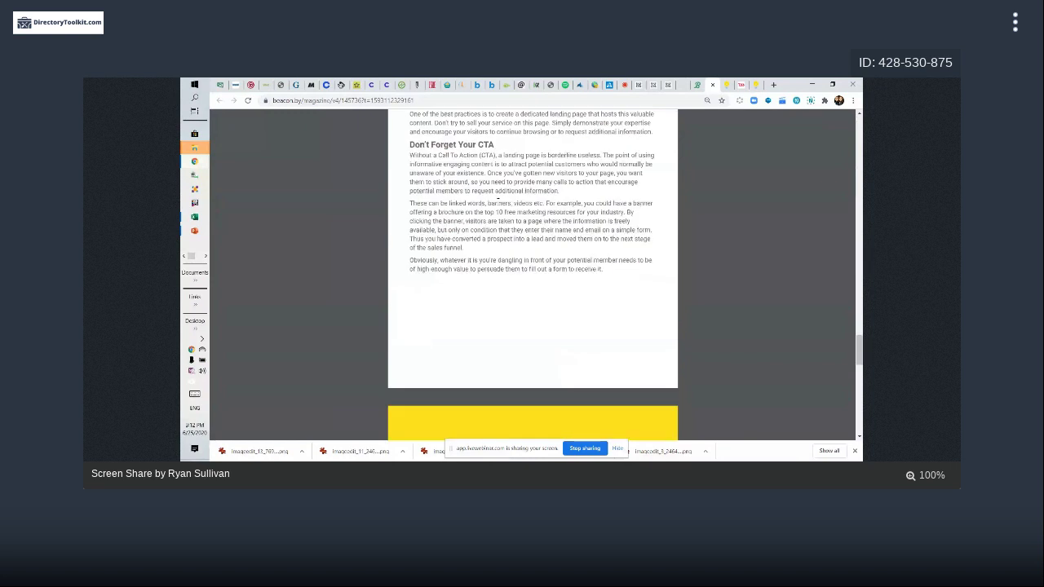
{"action": "scroll", "coordinate": [498, 199], "scroll_direction": "down", "scroll_amount": 8}
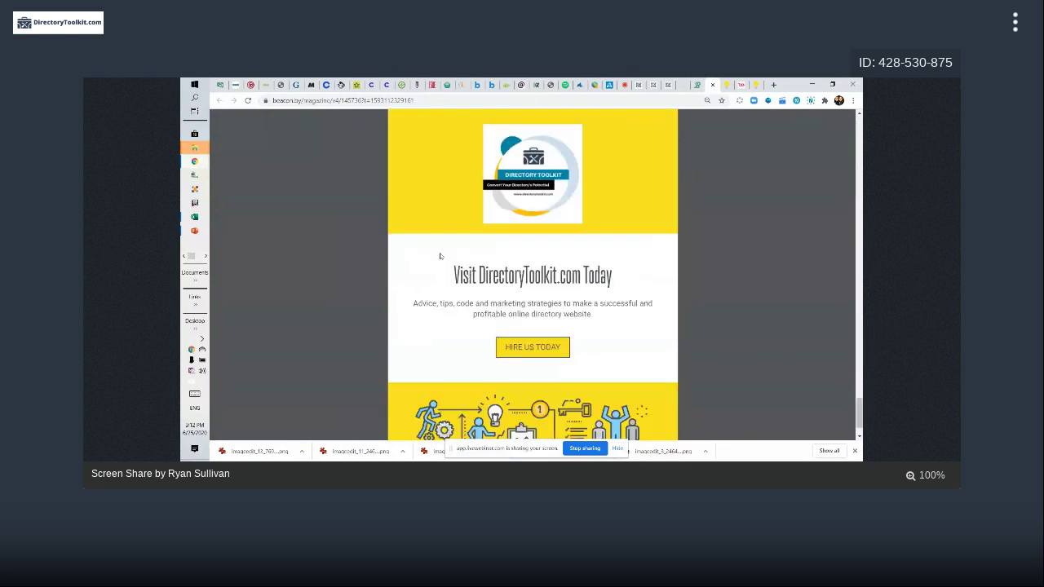
Step: Return to the ebook editor and choose Link Lock as the publishing method
{"action": "left_click", "coordinate": [697, 85]}
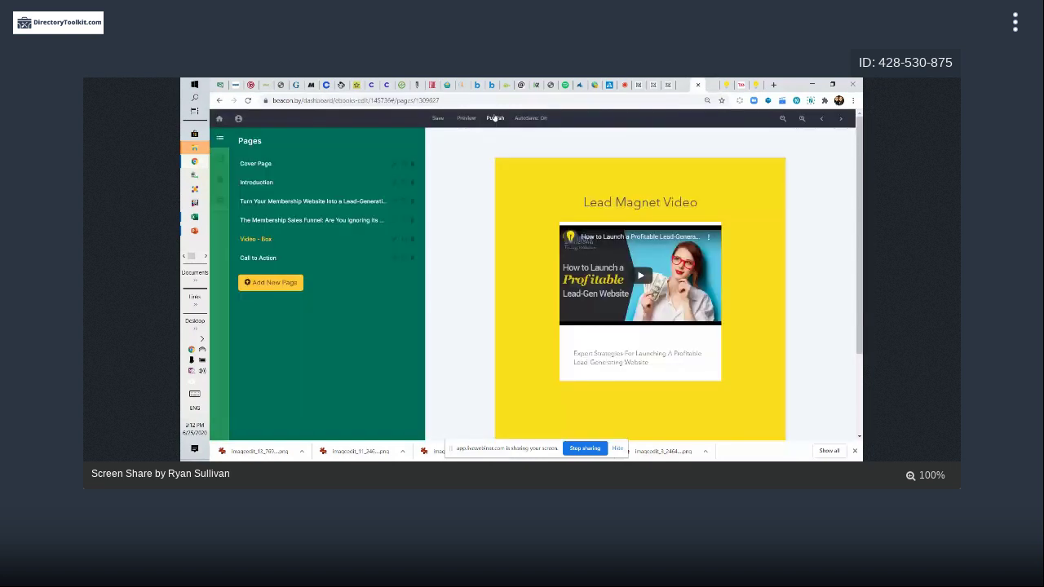
{"action": "left_click", "coordinate": [495, 118]}
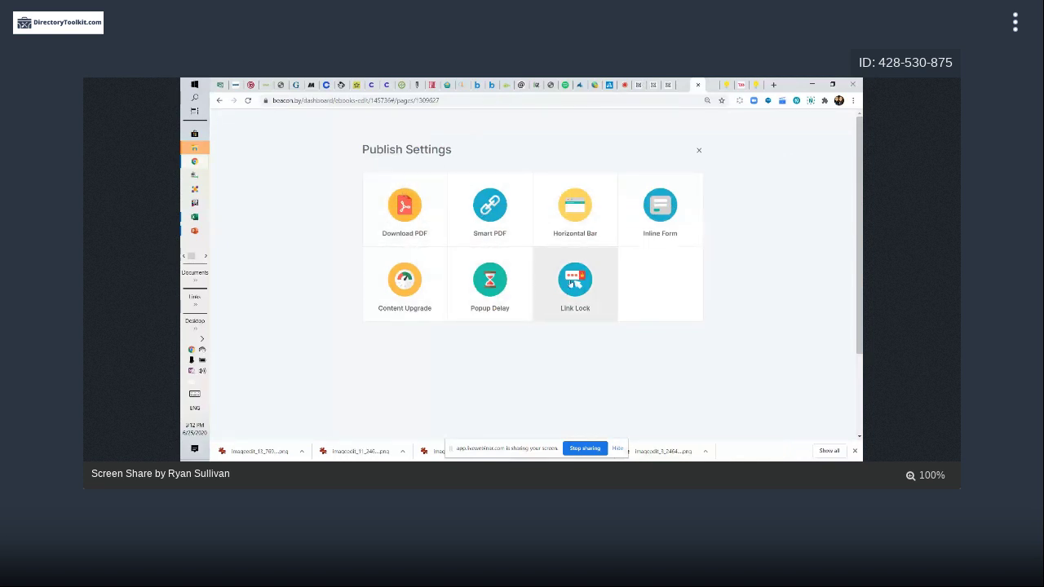
{"action": "left_click", "coordinate": [571, 284]}
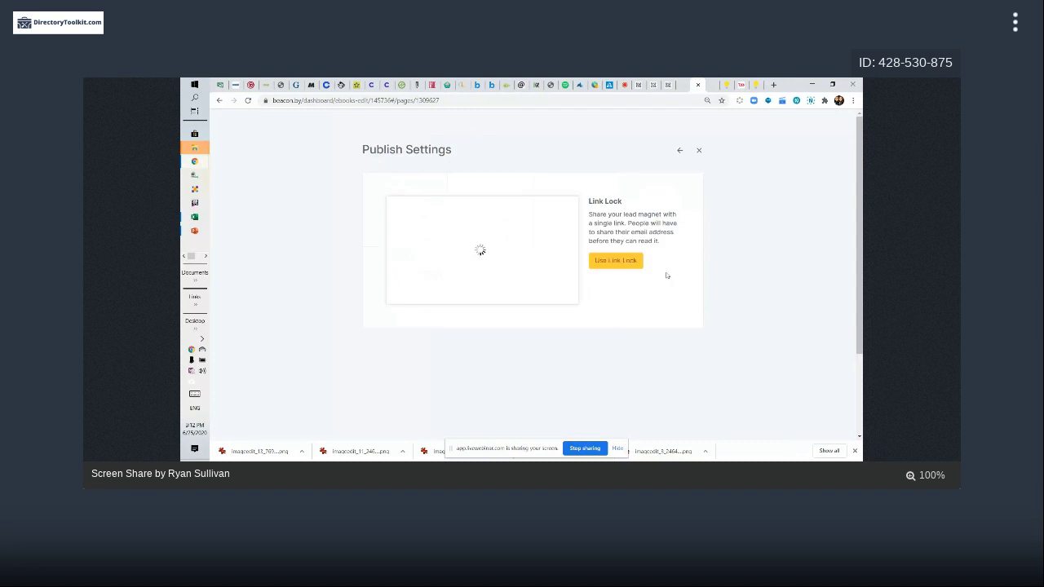
{"action": "left_click", "coordinate": [616, 260]}
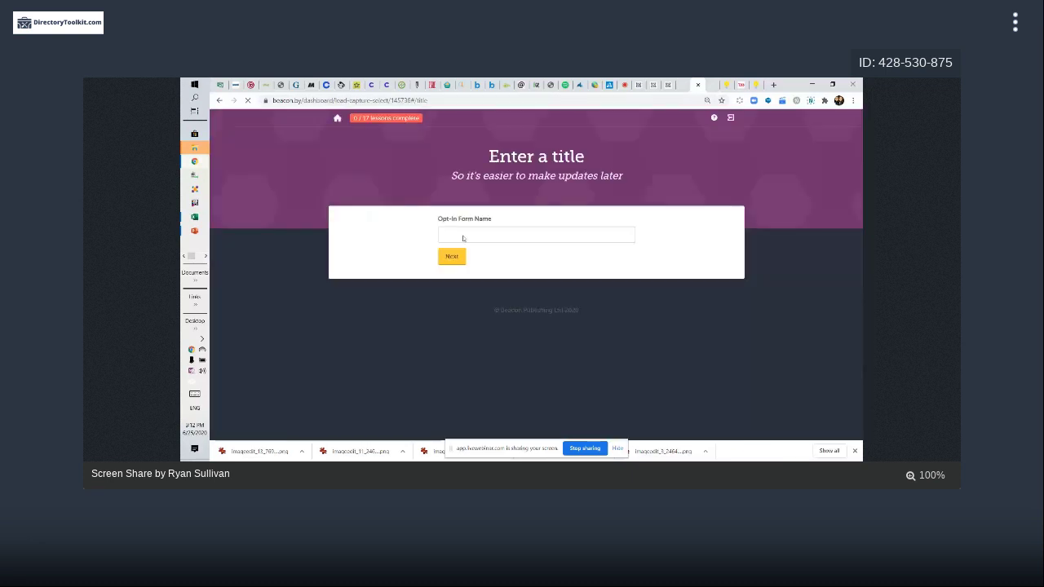
Step: Name the opt-in form "Demo Form" and continue to the template selection
{"action": "left_click", "coordinate": [476, 236]}
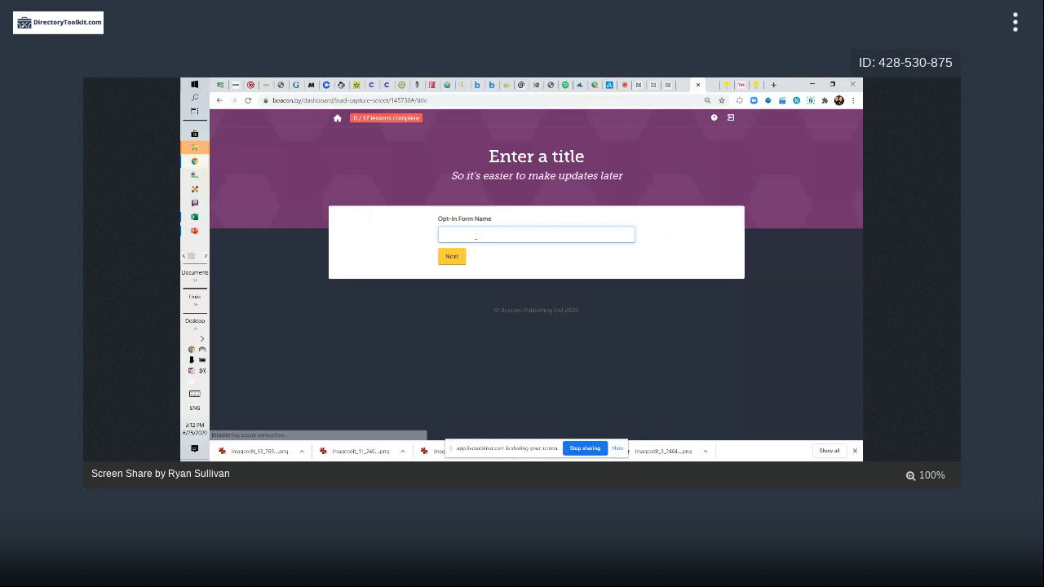
{"action": "type", "text": "Bemo"}
{"action": "type", "text": " Form"}
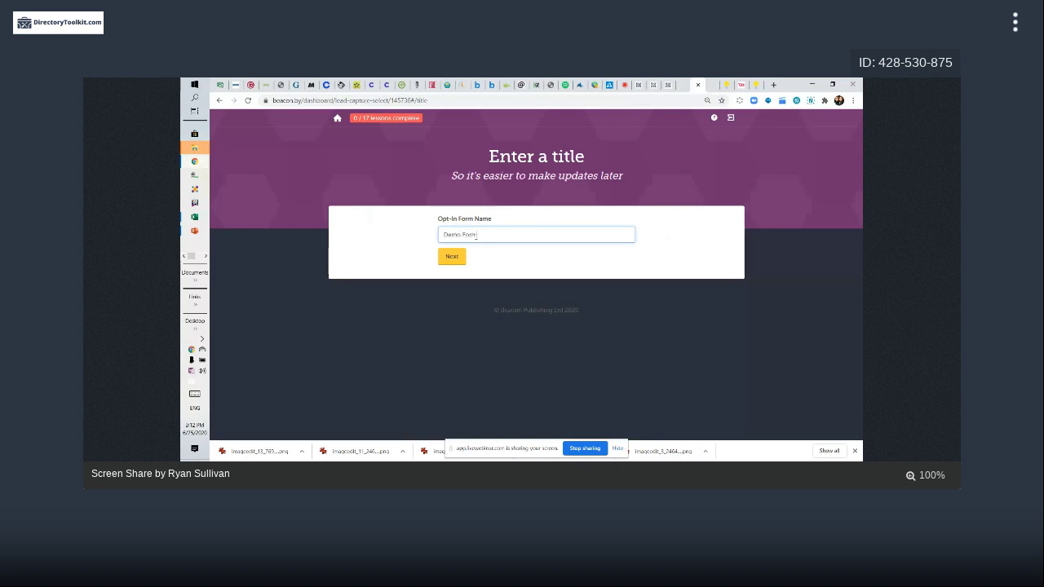
{"action": "left_click", "coordinate": [462, 258]}
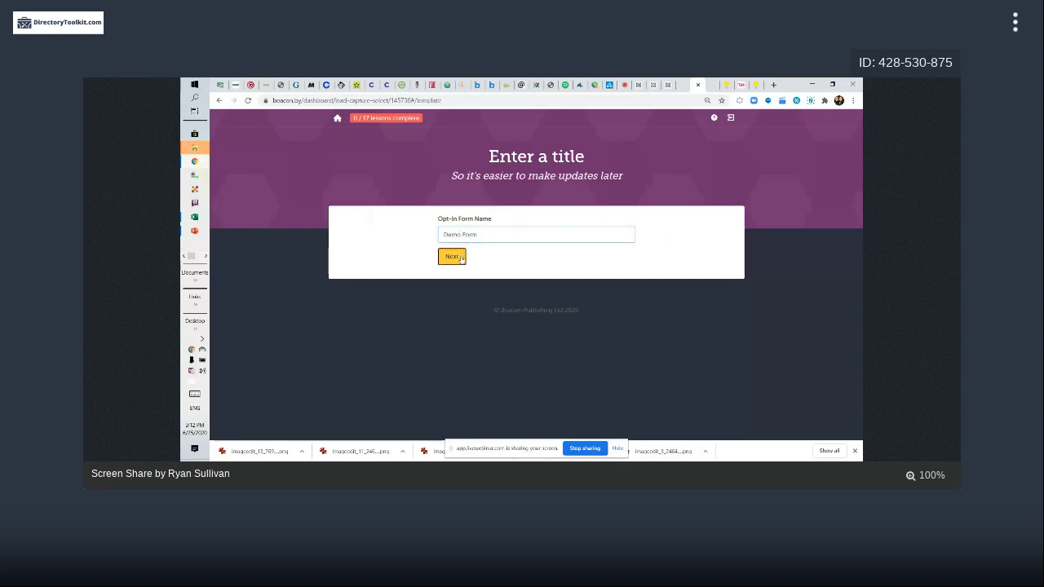
Step: Browse the opt-in form templates and select the Celebrate template
{"action": "scroll", "coordinate": [506, 269], "scroll_direction": "down", "scroll_amount": 3}
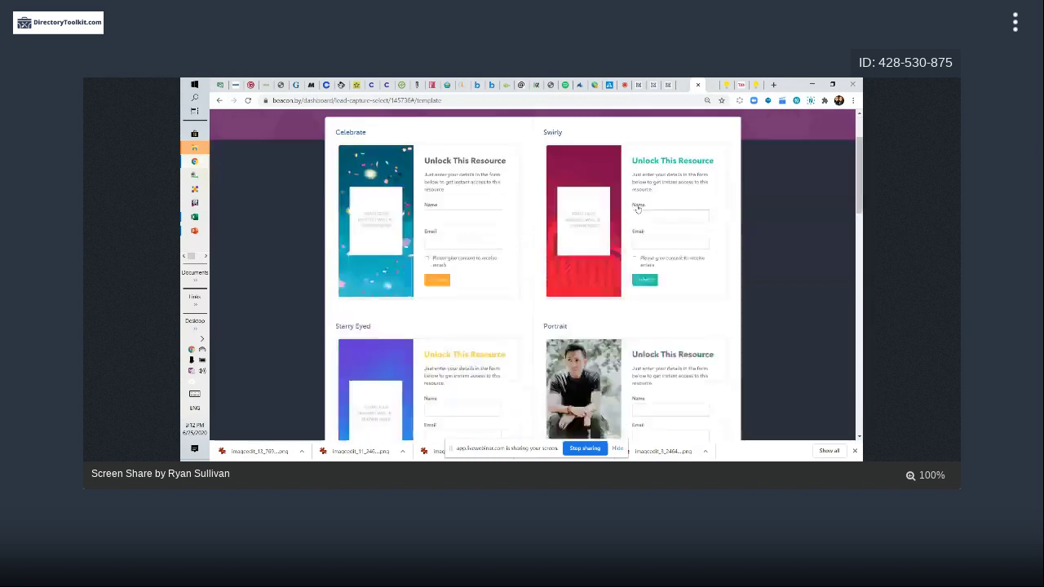
{"action": "scroll", "coordinate": [489, 294], "scroll_direction": "down", "scroll_amount": 2}
{"action": "scroll", "coordinate": [527, 270], "scroll_direction": "up", "scroll_amount": 5}
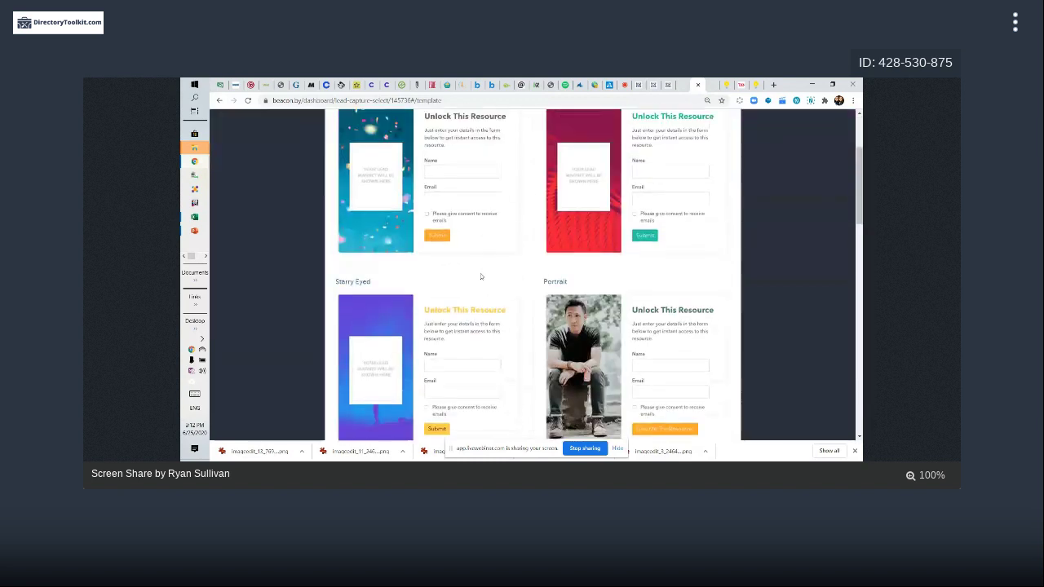
{"action": "left_click", "coordinate": [452, 320]}
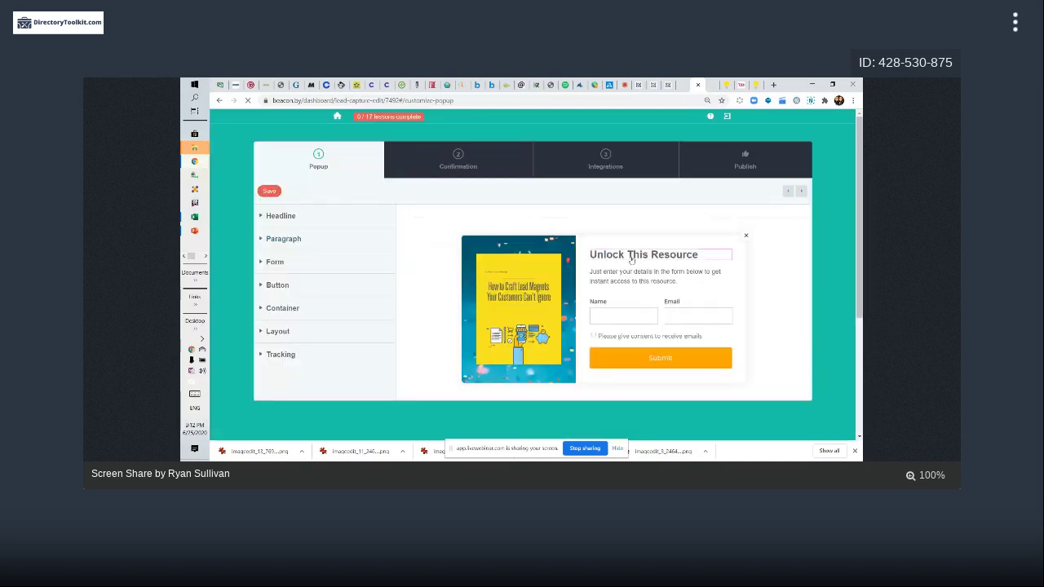
Step: Change the popup headline to "Unlock This Ebook"
{"action": "left_click", "coordinate": [643, 256]}
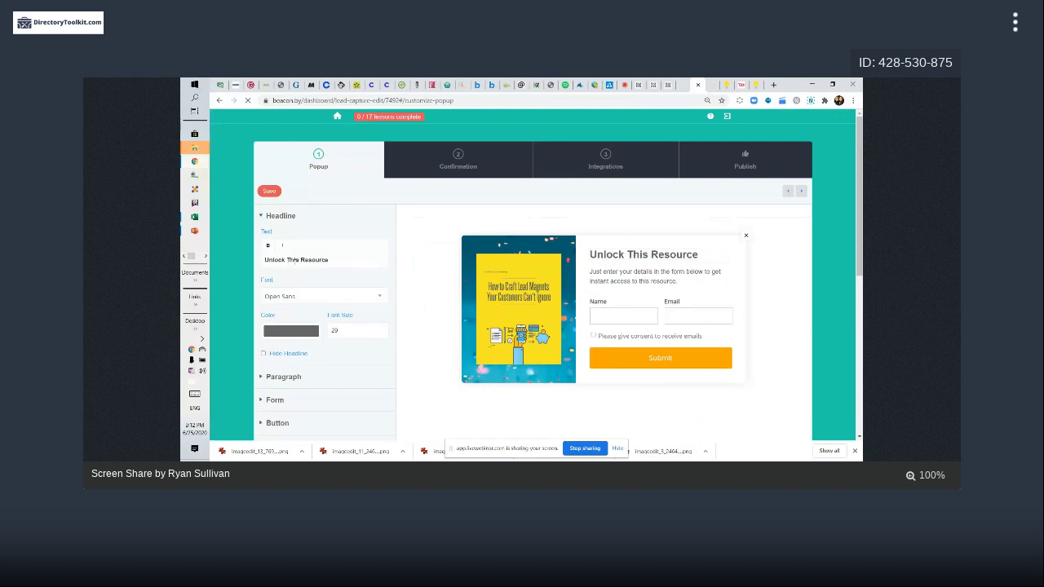
{"action": "double_click", "coordinate": [311, 260]}
{"action": "type", "text": "Ebook"}
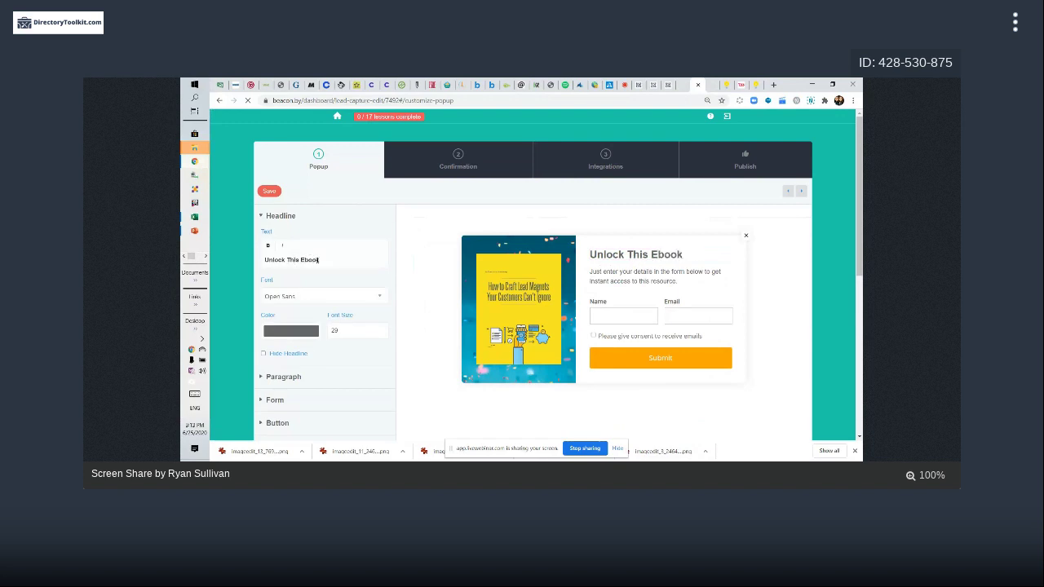
Step: Replace the word "resource" in the popup paragraph with "ebook"
{"action": "left_click", "coordinate": [668, 282]}
{"action": "double_click", "coordinate": [340, 289]}
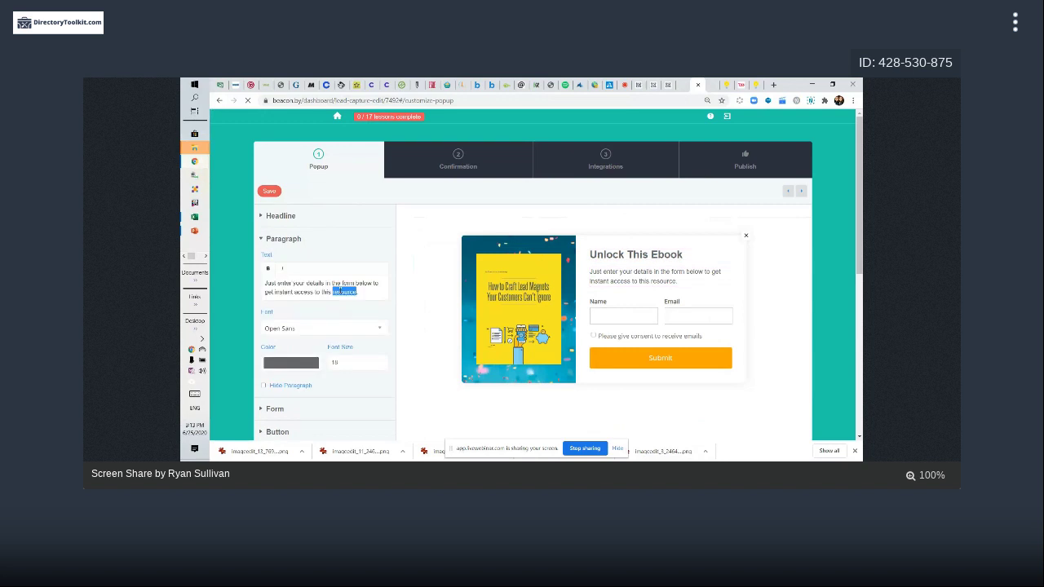
{"action": "type", "text": "ebook"}
{"action": "scroll", "coordinate": [457, 269], "scroll_direction": "down", "scroll_amount": 3}
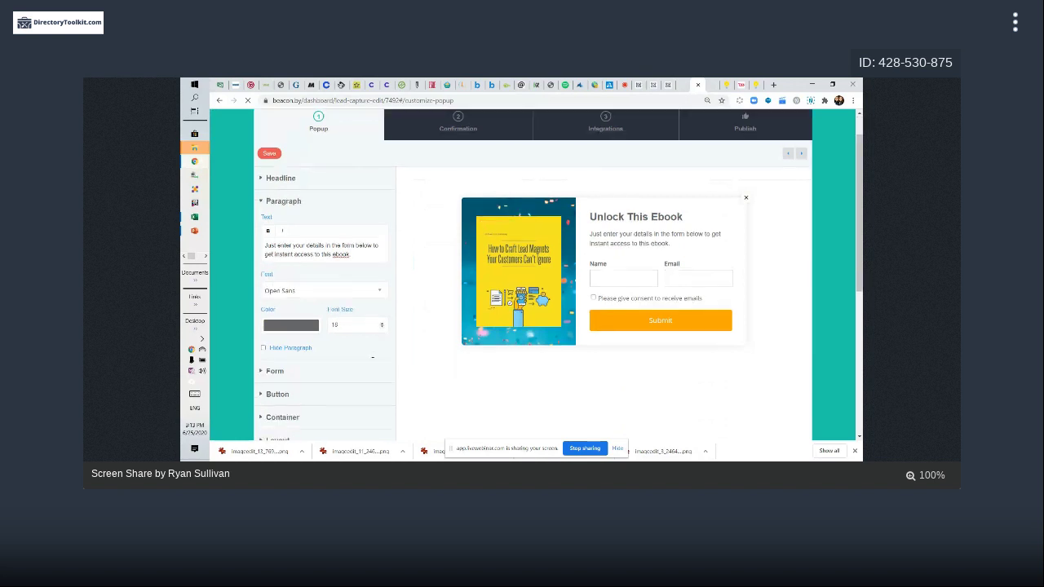
{"action": "scroll", "coordinate": [280, 244], "scroll_direction": "up", "scroll_amount": 3}
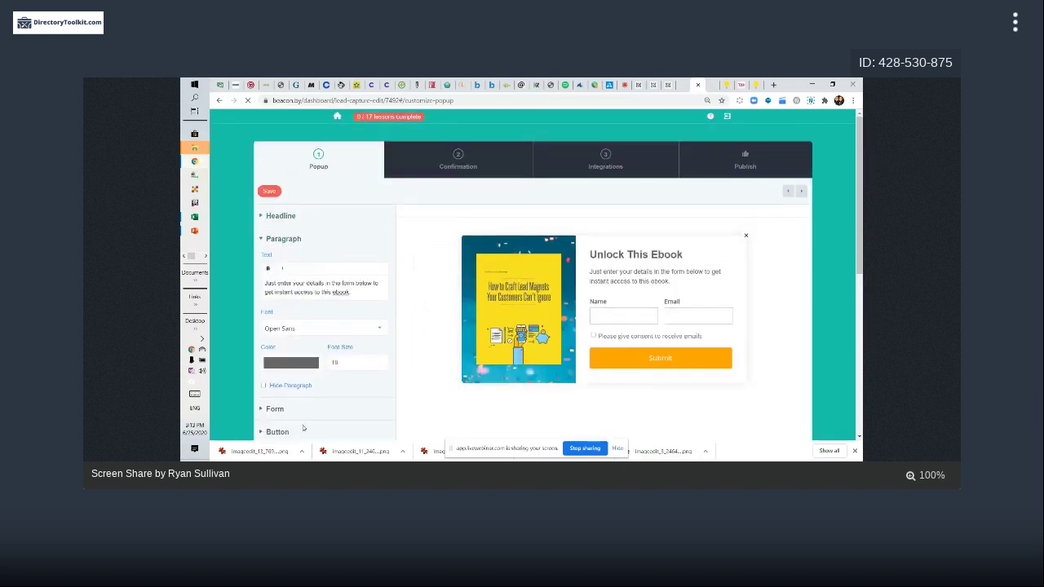
Step: Change the background color of the popup's Submit button to dark teal
{"action": "left_click", "coordinate": [277, 432]}
{"action": "scroll", "coordinate": [471, 350], "scroll_direction": "down", "scroll_amount": 2}
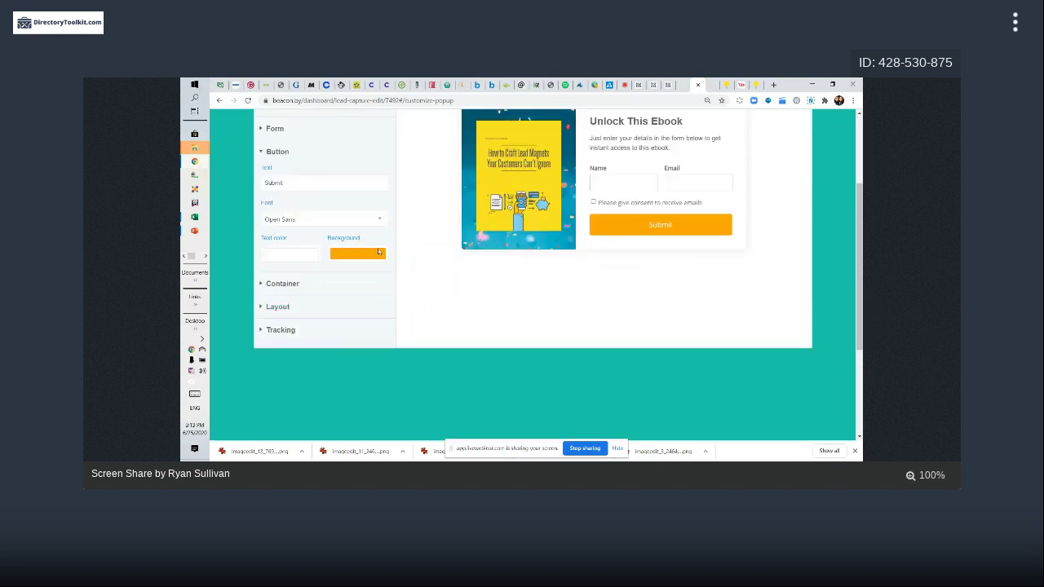
{"action": "left_click", "coordinate": [380, 255]}
{"action": "left_click_drag", "start_coordinate": [357, 326], "coordinate": [363, 326]}
{"action": "left_click", "coordinate": [374, 286]}
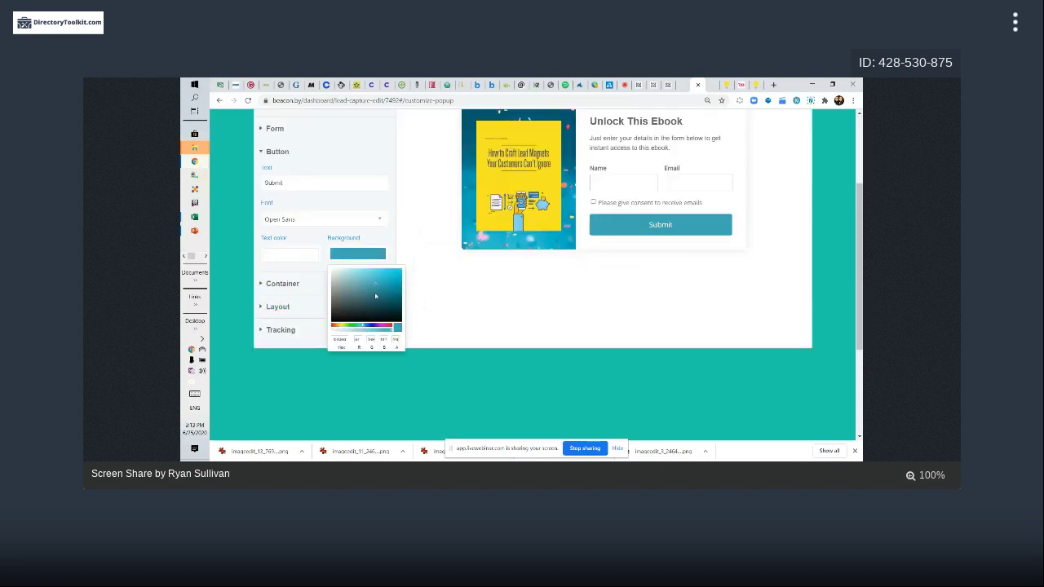
{"action": "left_click", "coordinate": [655, 289]}
{"action": "scroll", "coordinate": [768, 243], "scroll_direction": "up", "scroll_amount": 2}
{"action": "scroll", "coordinate": [767, 244], "scroll_direction": "up", "scroll_amount": 1}
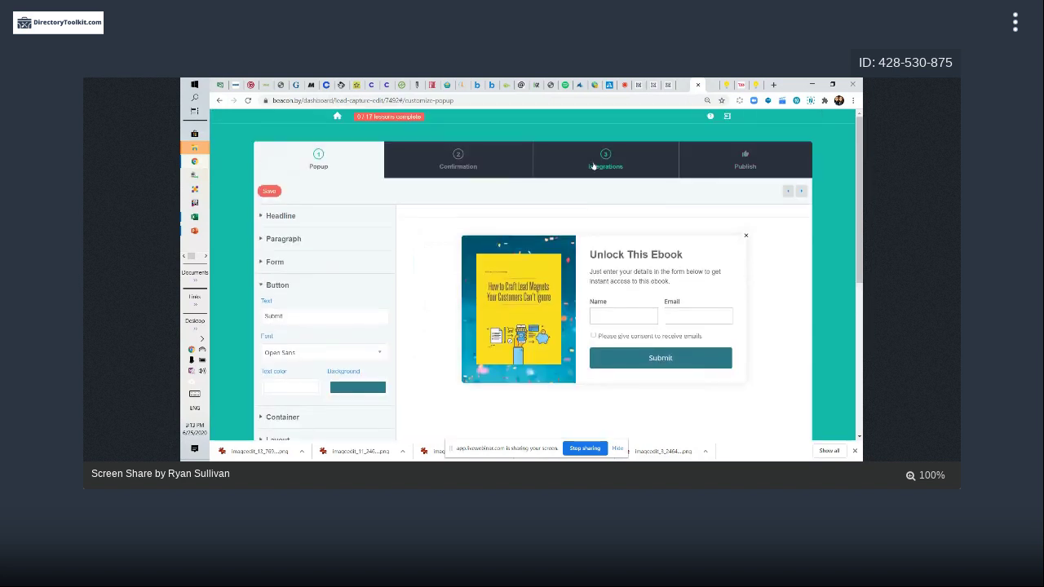
Step: Go past the confirmation email to the integrations and choose Beacon as provider with the Beacon Ebook list
{"action": "left_click", "coordinate": [509, 173]}
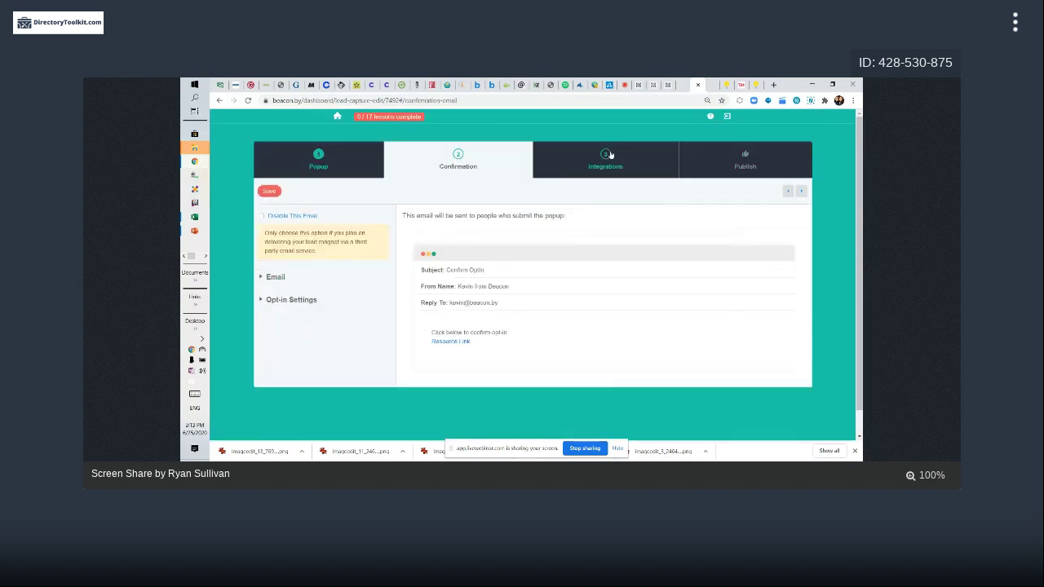
{"action": "left_click", "coordinate": [610, 155]}
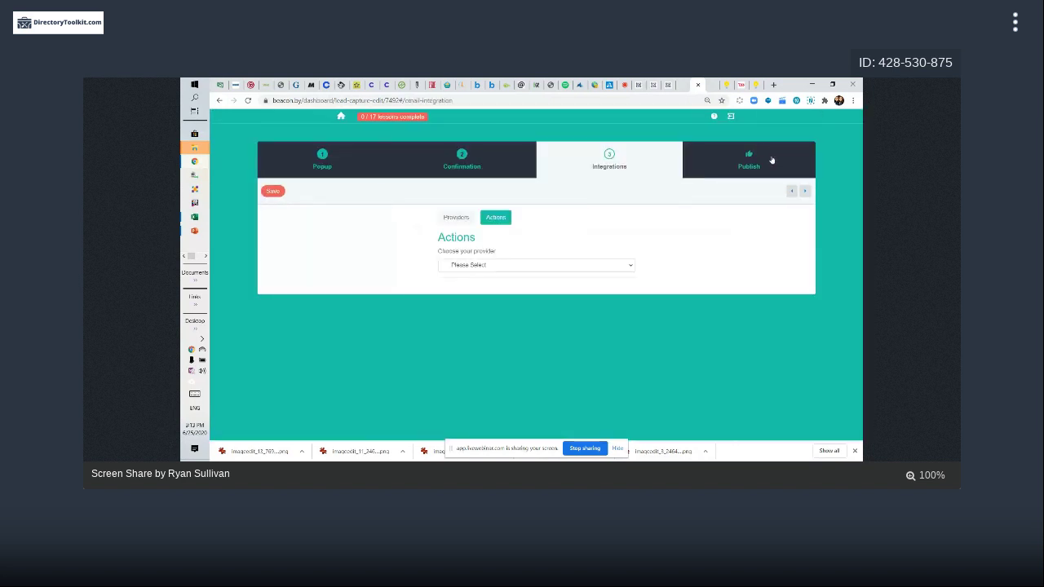
{"action": "left_click", "coordinate": [485, 265]}
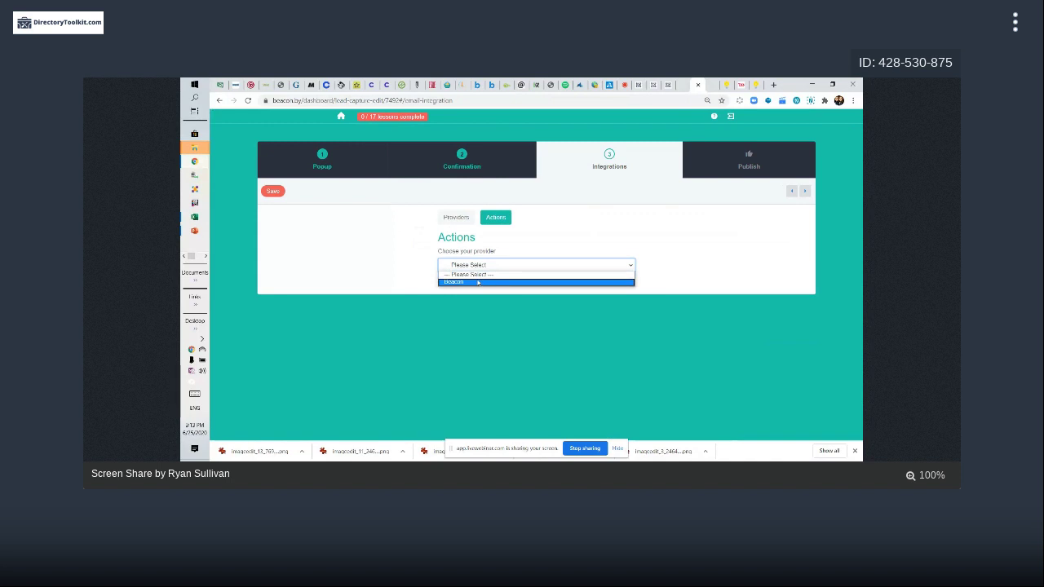
{"action": "left_click", "coordinate": [479, 283]}
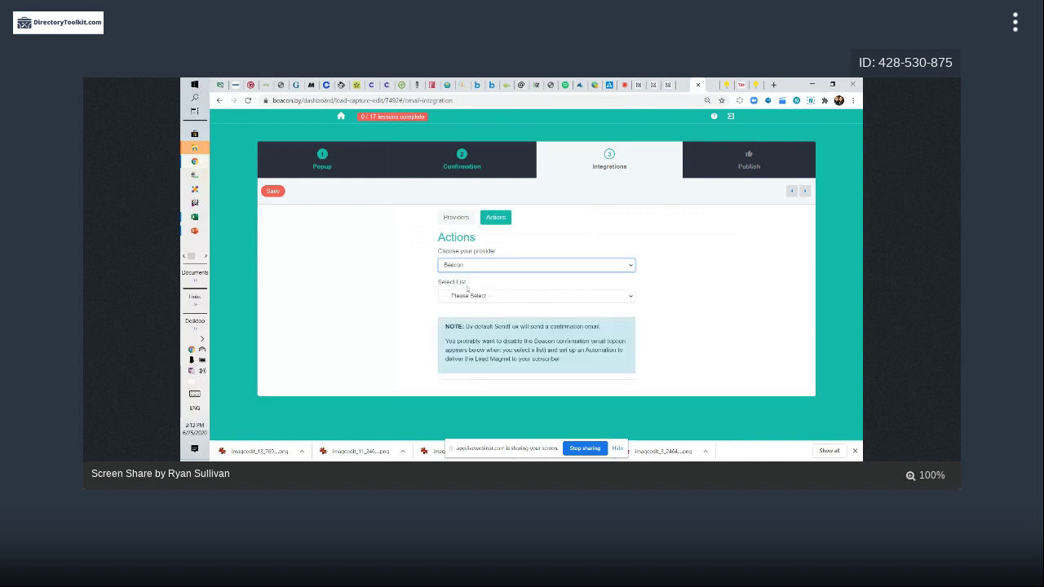
{"action": "left_click", "coordinate": [467, 295]}
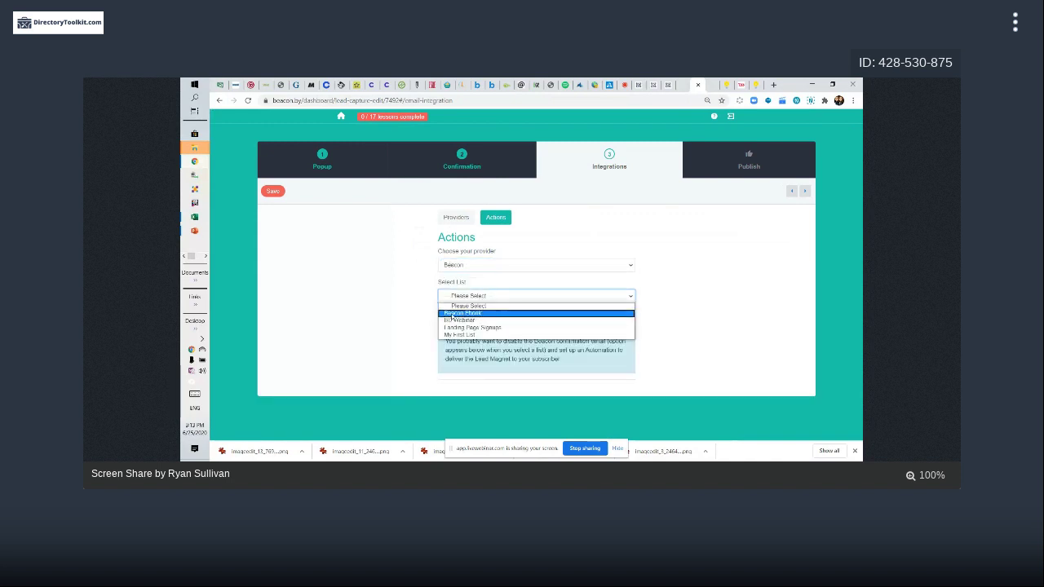
{"action": "left_click", "coordinate": [453, 315]}
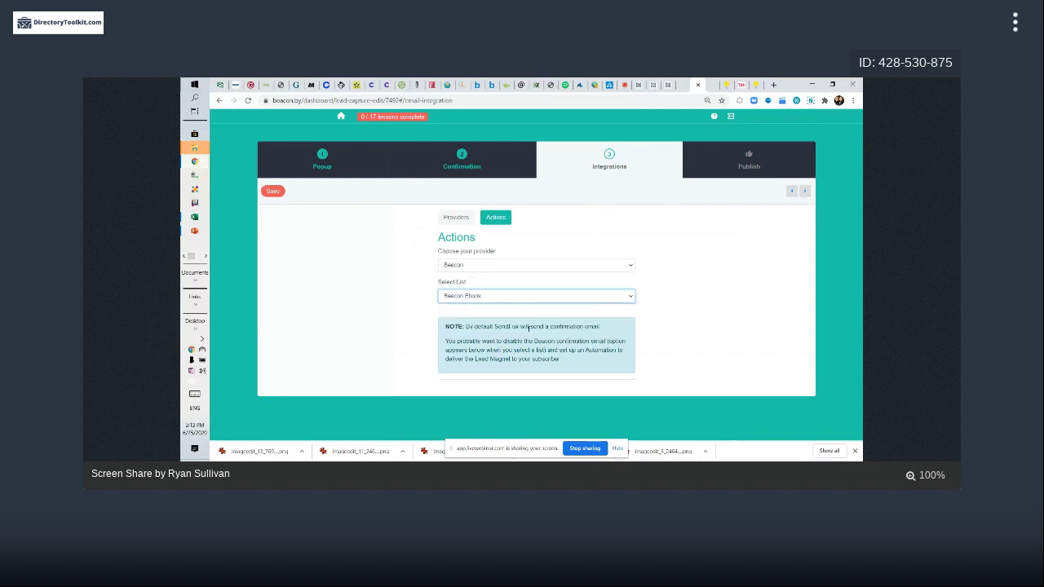
{"action": "left_click", "coordinate": [492, 256]}
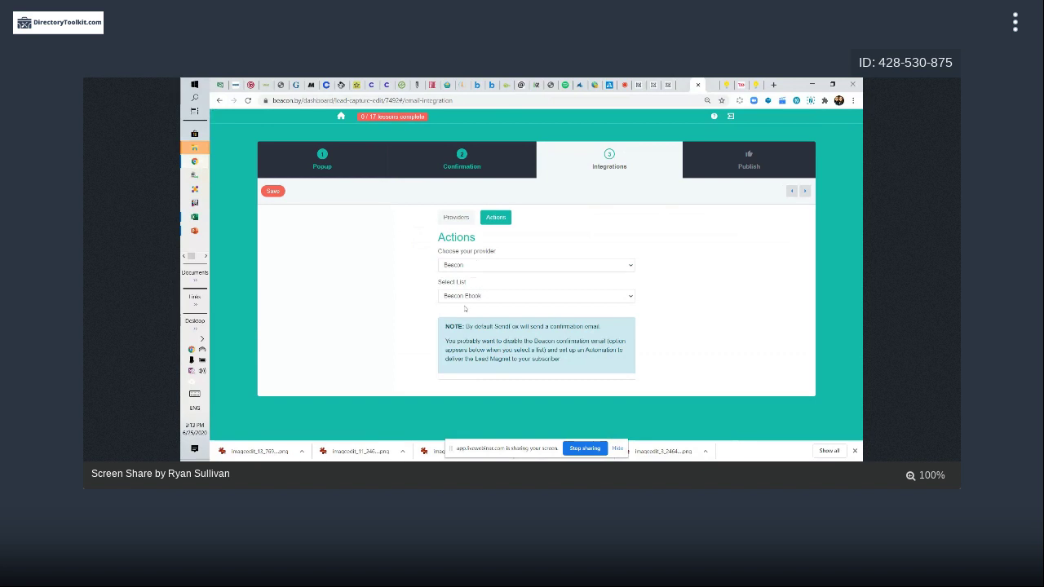
Step: Activate the opt-in form for publishing, open its share link and select the page's web address
{"action": "left_click", "coordinate": [744, 158]}
{"action": "left_click", "coordinate": [556, 288]}
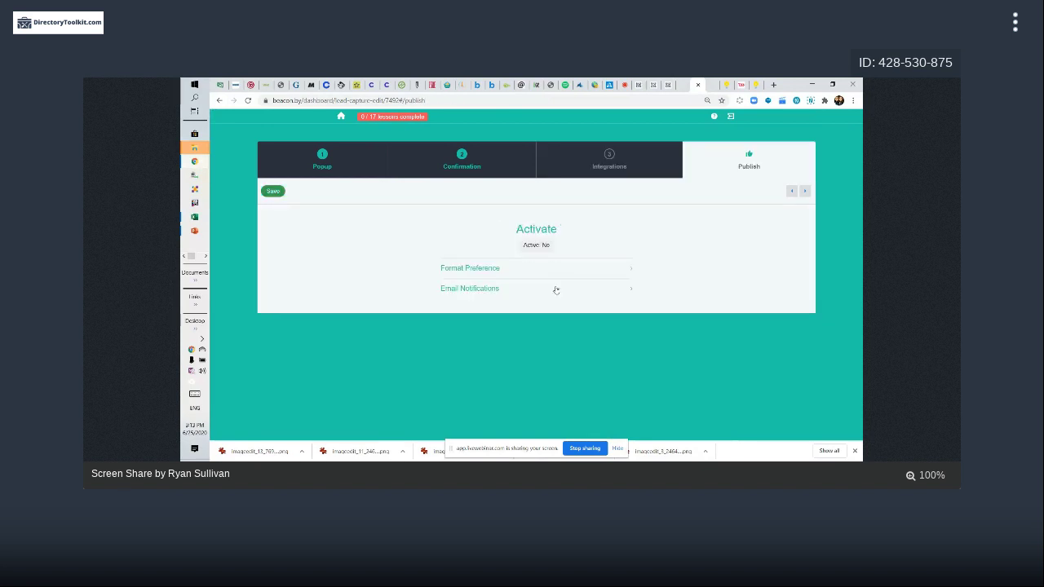
{"action": "left_click", "coordinate": [535, 246]}
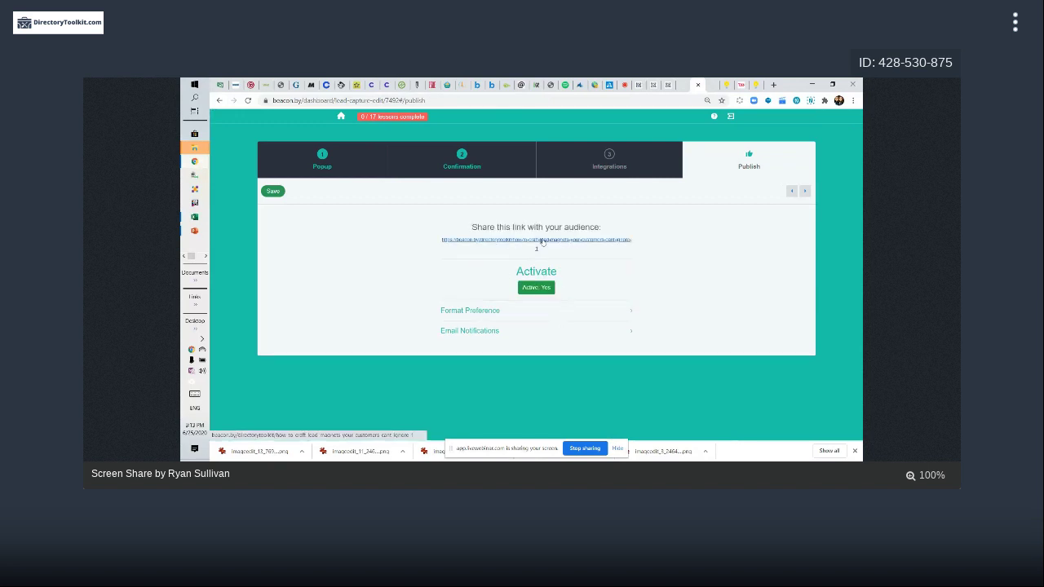
{"action": "left_click", "coordinate": [553, 239]}
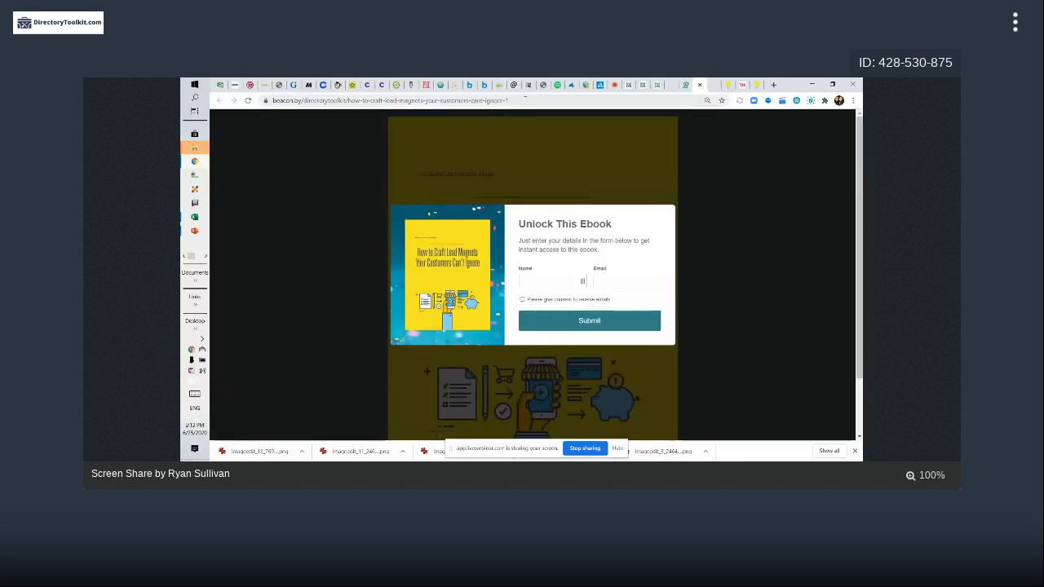
{"action": "left_click", "coordinate": [522, 100]}
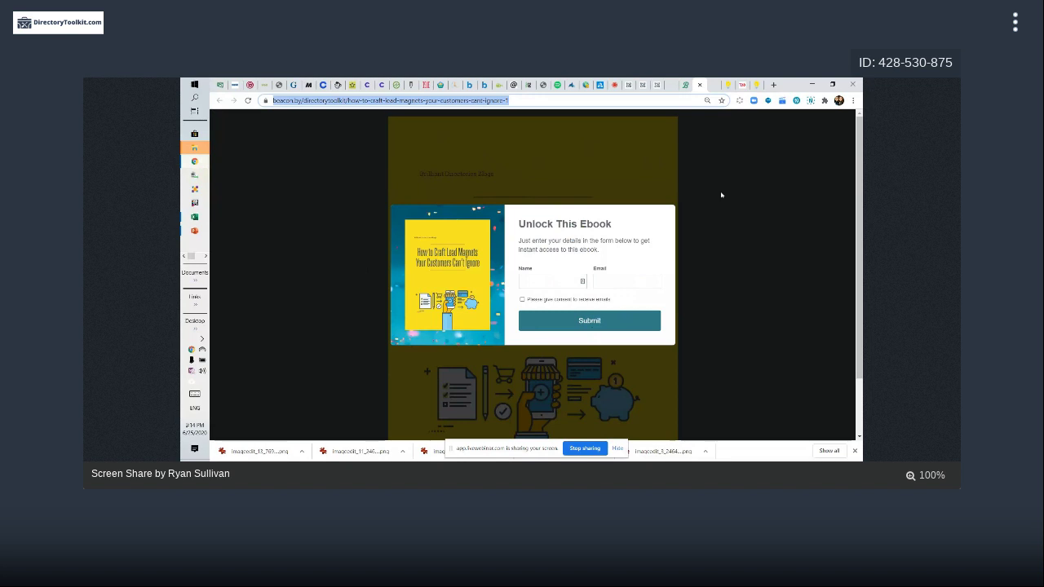
Step: Return to the form's integrations and examine which email providers can be added as a new provider
{"action": "left_click", "coordinate": [680, 85]}
{"action": "left_click", "coordinate": [583, 161]}
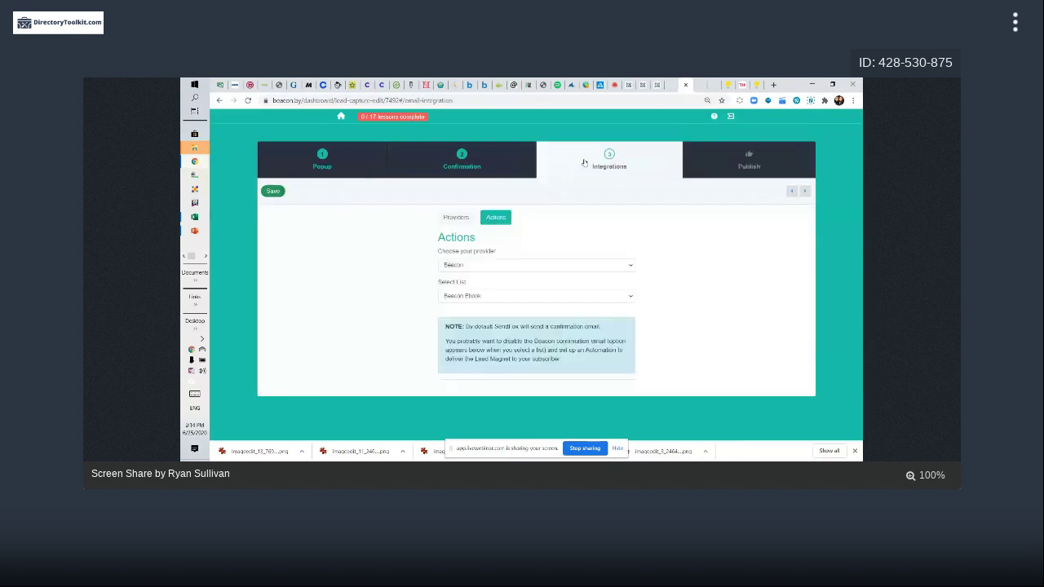
{"action": "left_click", "coordinate": [459, 217]}
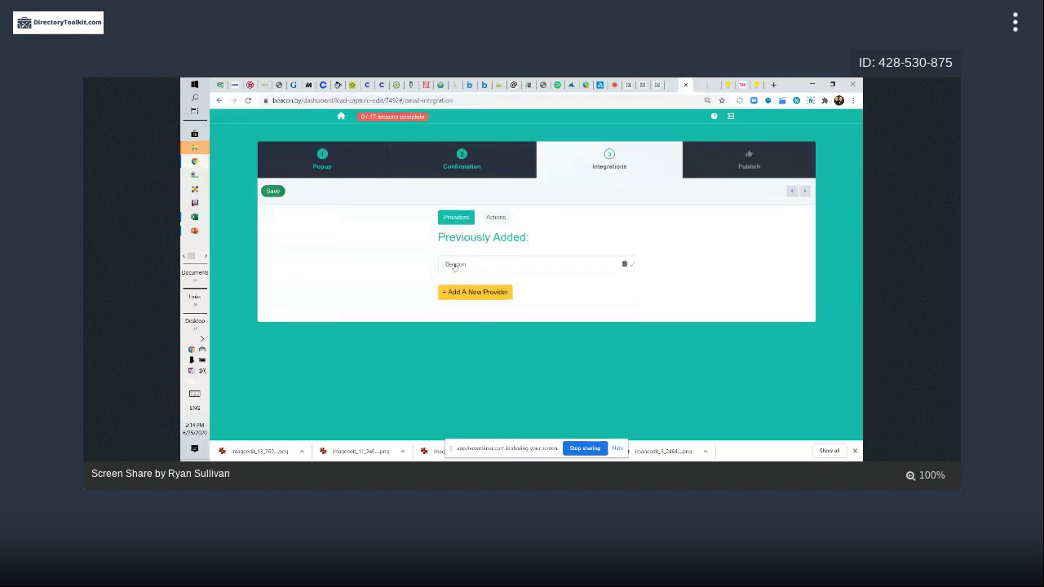
{"action": "left_click", "coordinate": [489, 295]}
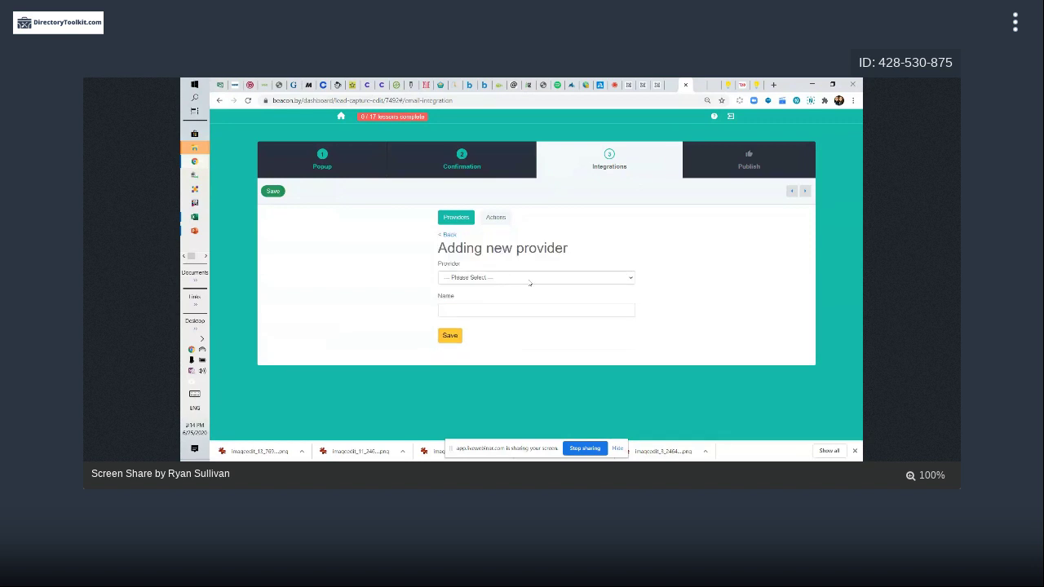
{"action": "left_click", "coordinate": [527, 278]}
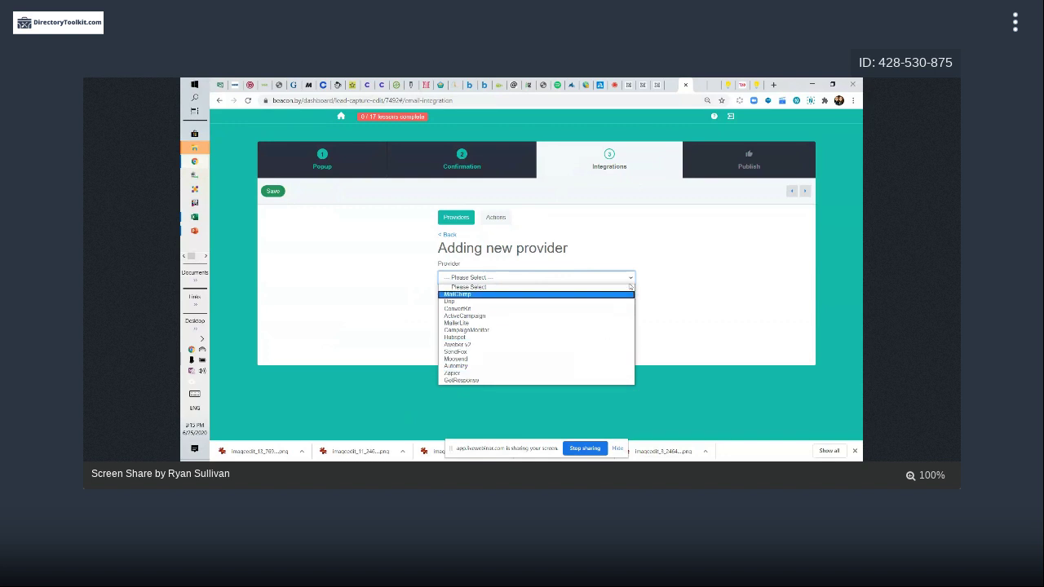
{"action": "left_click", "coordinate": [680, 268]}
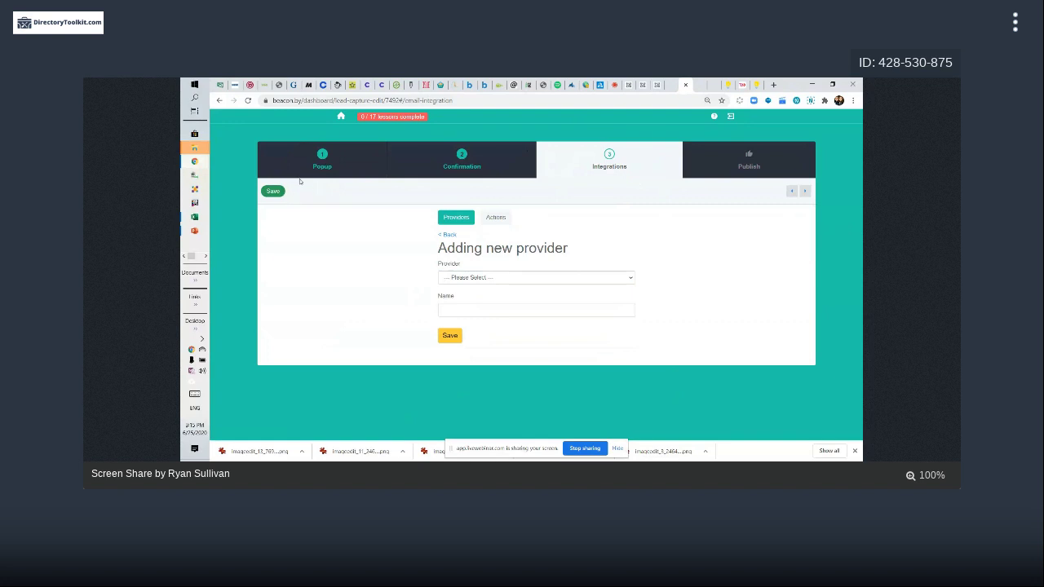
Step: Open the ebook "How to Craft Lead Magnets Your Customers Can't Ignore" for editing and show its cover page settings
{"action": "left_click", "coordinate": [342, 117]}
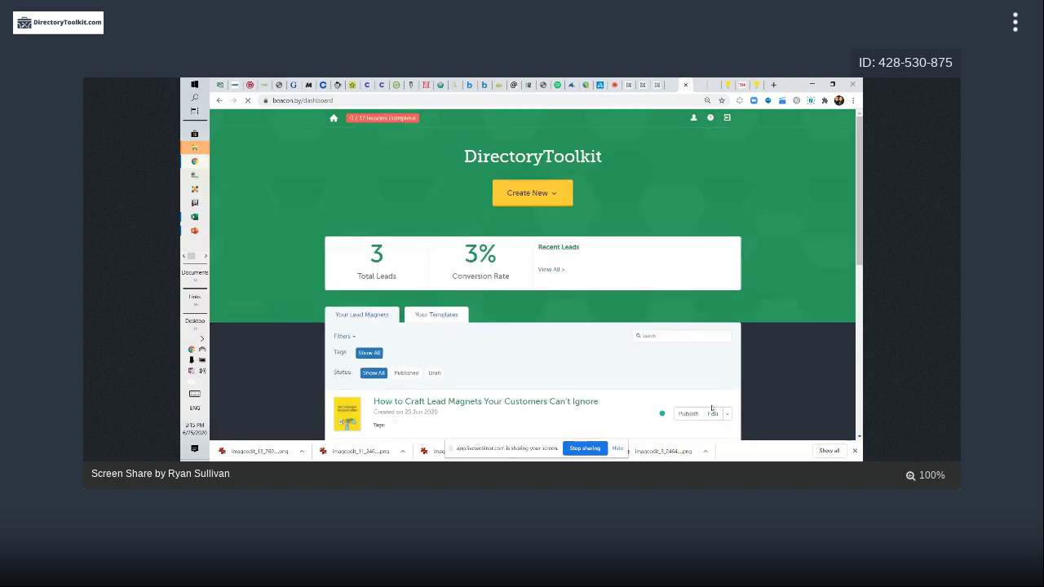
{"action": "left_click", "coordinate": [713, 414]}
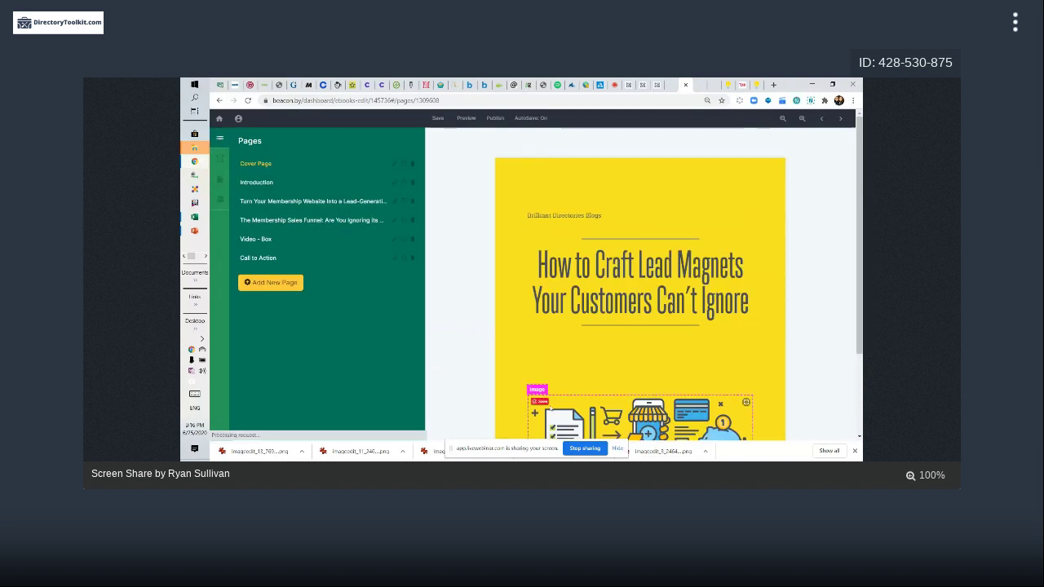
{"action": "left_click", "coordinate": [515, 261]}
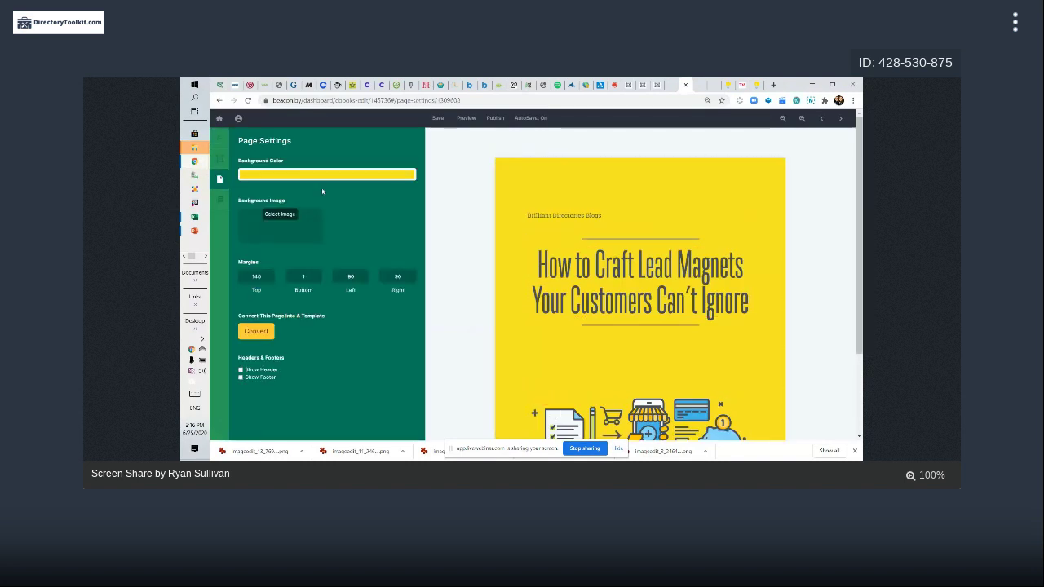
Step: Use the saved image Toolkit.png as the cover page's background image and look over the page
{"action": "left_click", "coordinate": [276, 215]}
{"action": "left_click", "coordinate": [470, 209]}
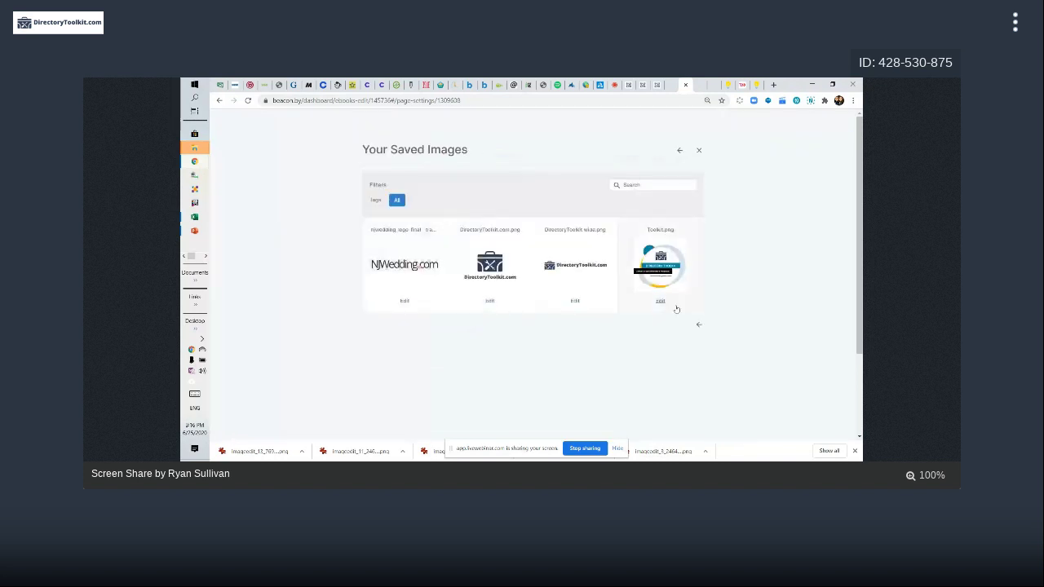
{"action": "mouse_move", "coordinate": [657, 277]}
{"action": "left_click", "coordinate": [647, 246]}
{"action": "scroll", "coordinate": [800, 185], "scroll_direction": "down", "scroll_amount": 2}
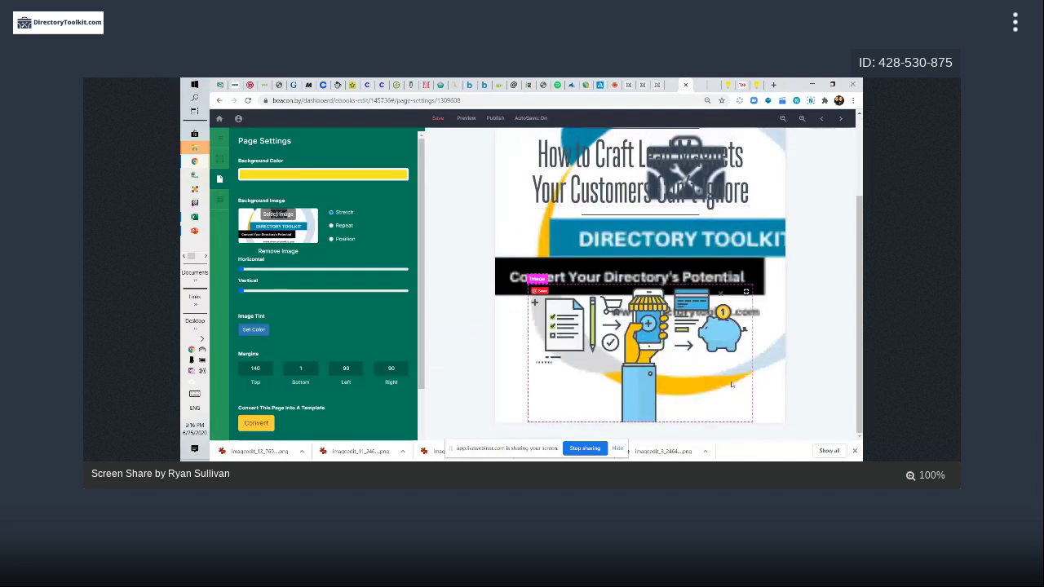
{"action": "scroll", "coordinate": [823, 277], "scroll_direction": "up", "scroll_amount": 3}
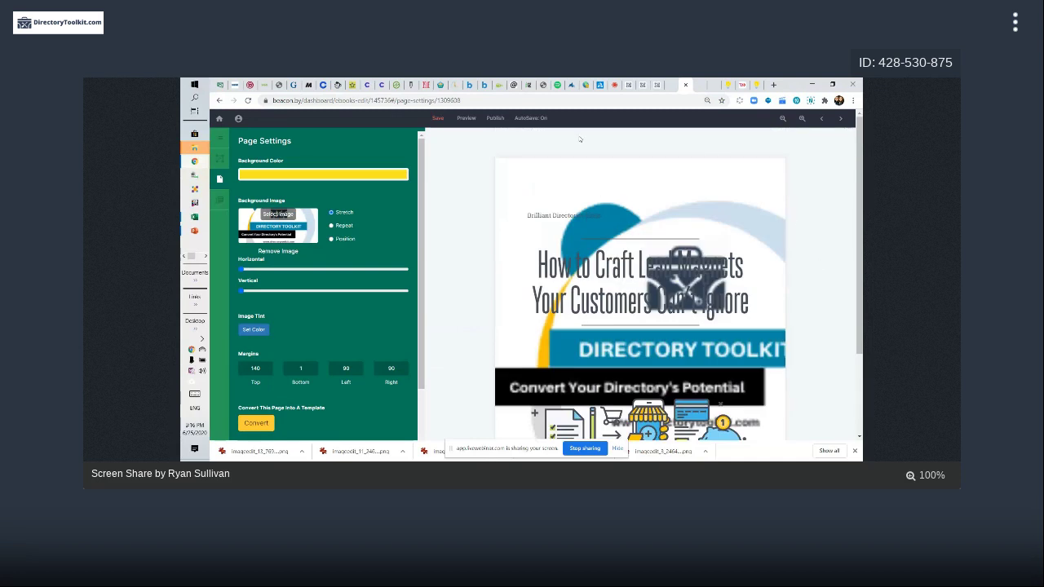
Step: Try the Position layout for the cover's background image and set it to Repeat instead
{"action": "left_click", "coordinate": [332, 239]}
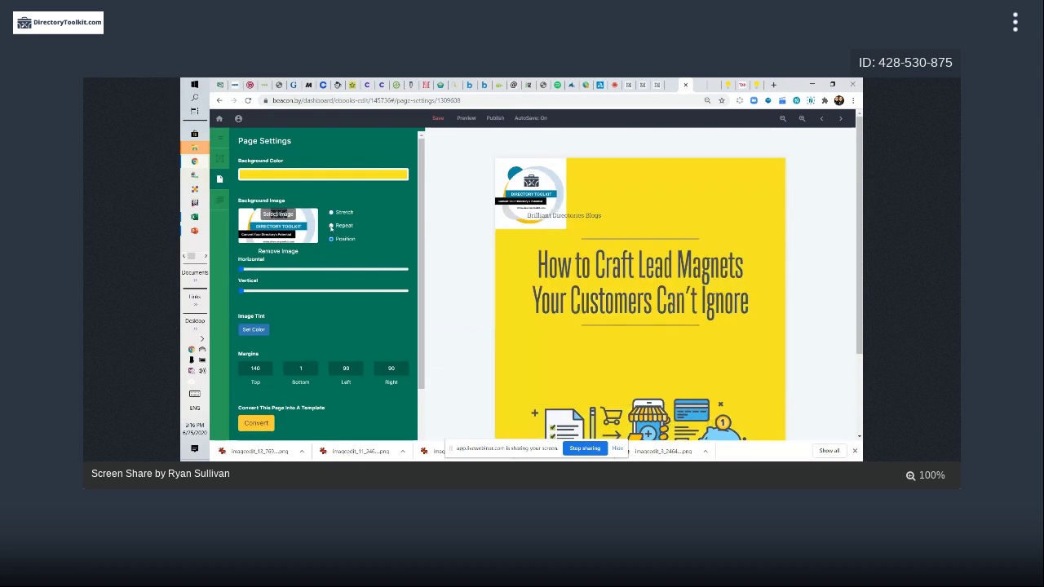
{"action": "left_click", "coordinate": [331, 226]}
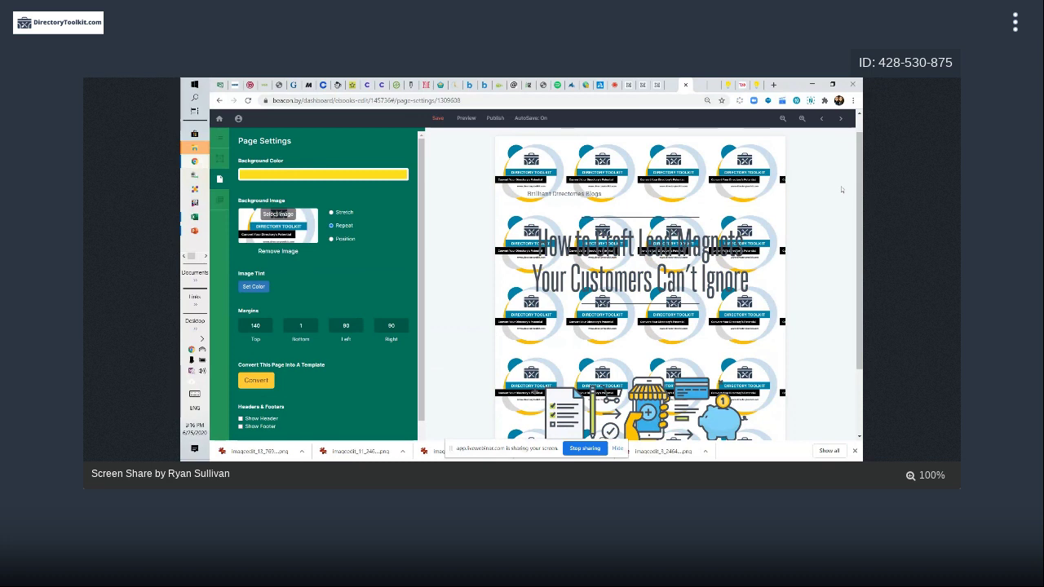
{"action": "scroll", "coordinate": [861, 230], "scroll_direction": "down", "scroll_amount": 2}
{"action": "scroll", "coordinate": [861, 230], "scroll_direction": "down", "scroll_amount": 2}
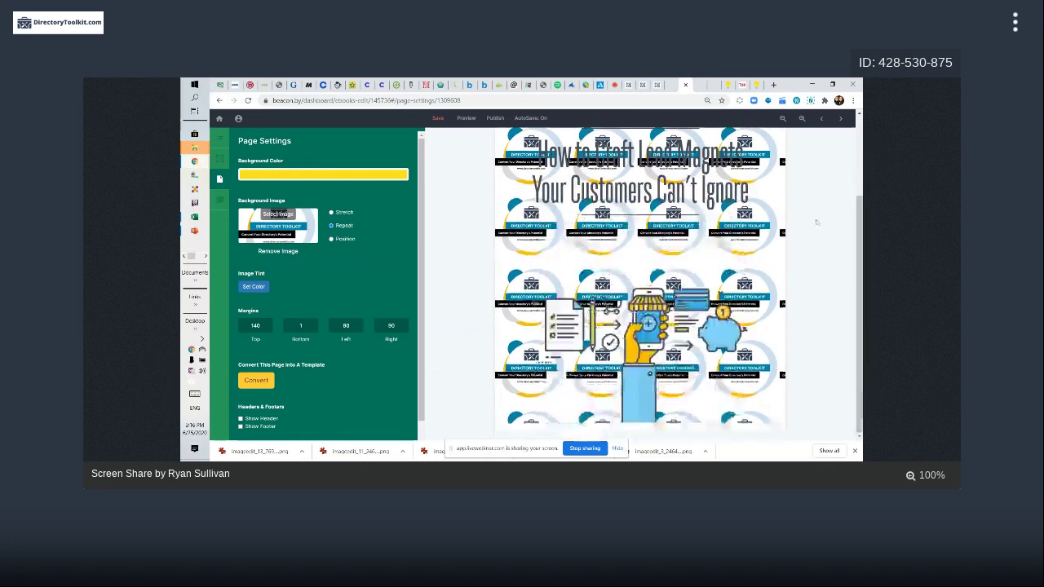
{"action": "scroll", "coordinate": [831, 208], "scroll_direction": "up", "scroll_amount": 3}
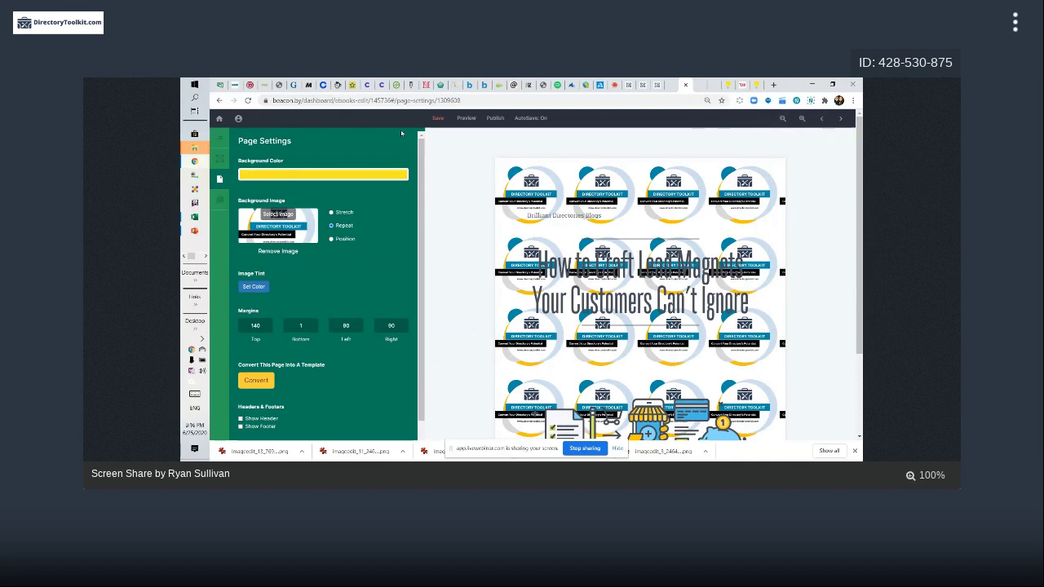
Step: Add a new page from the Checklist - Box template and move it directly after the Introduction page
{"action": "left_click", "coordinate": [221, 161]}
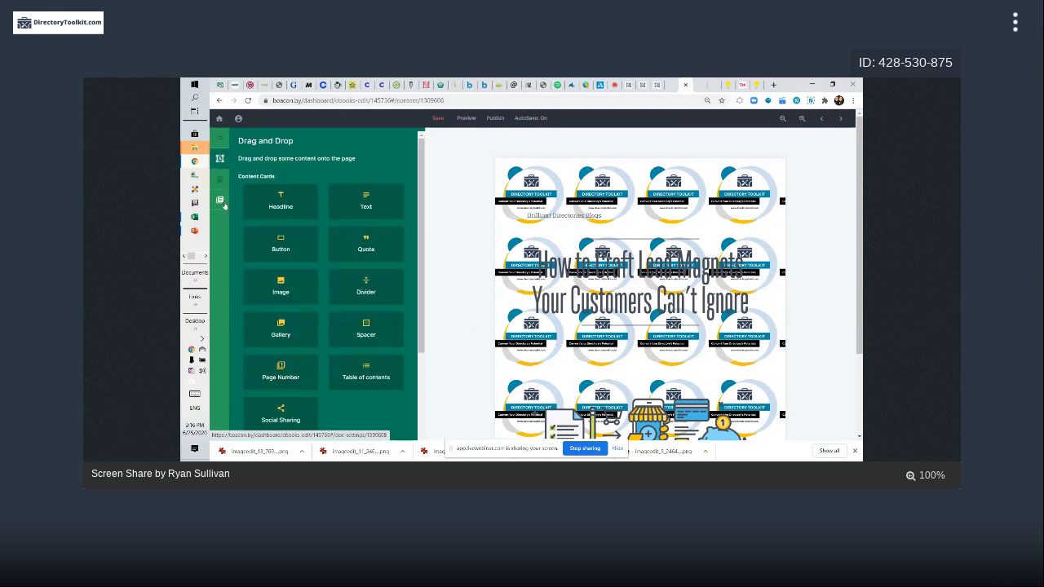
{"action": "left_click", "coordinate": [221, 137]}
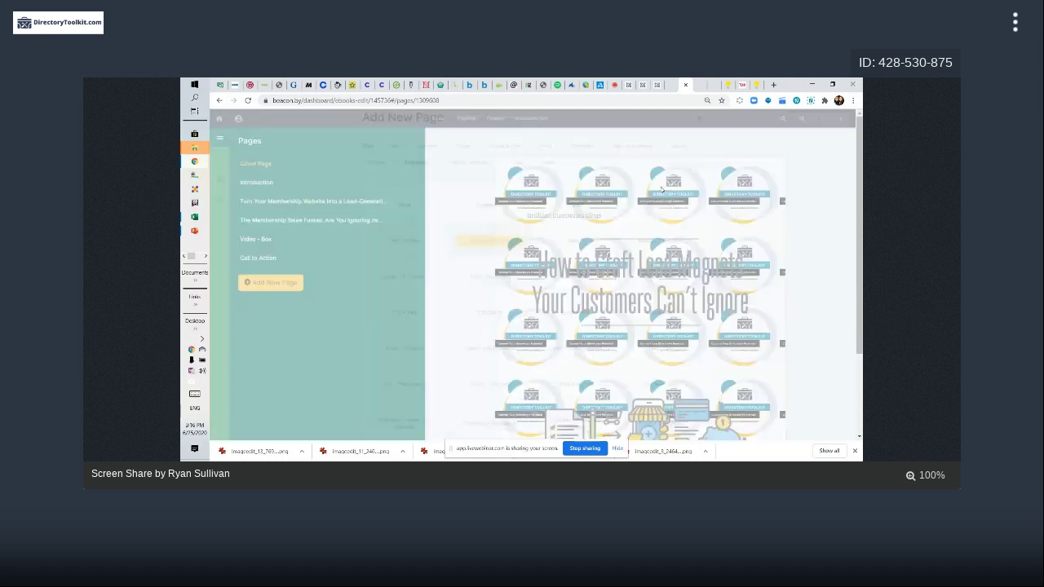
{"action": "scroll", "coordinate": [722, 209], "scroll_direction": "down", "scroll_amount": 5}
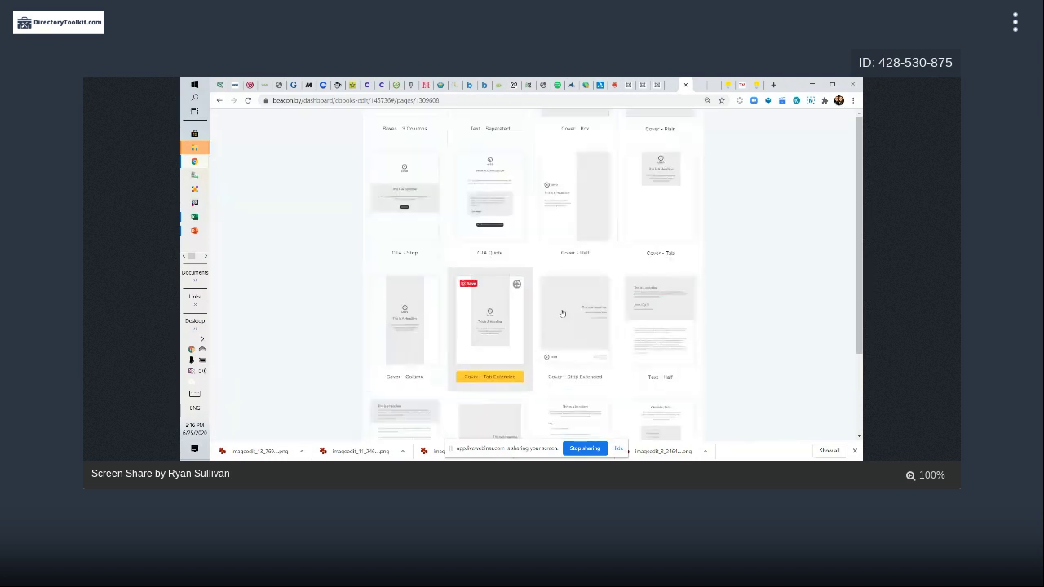
{"action": "scroll", "coordinate": [718, 270], "scroll_direction": "down", "scroll_amount": 2}
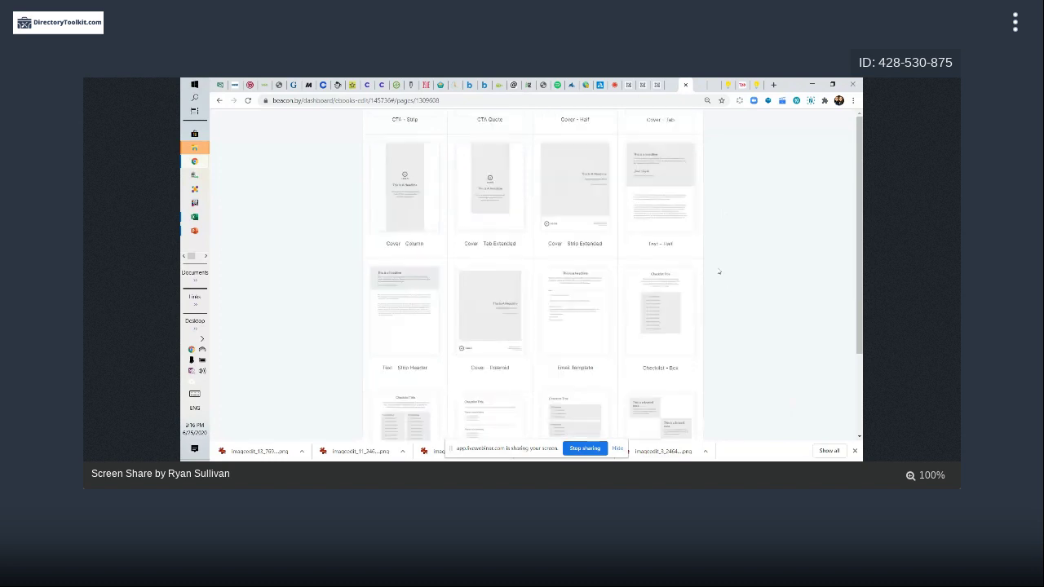
{"action": "left_click", "coordinate": [653, 315]}
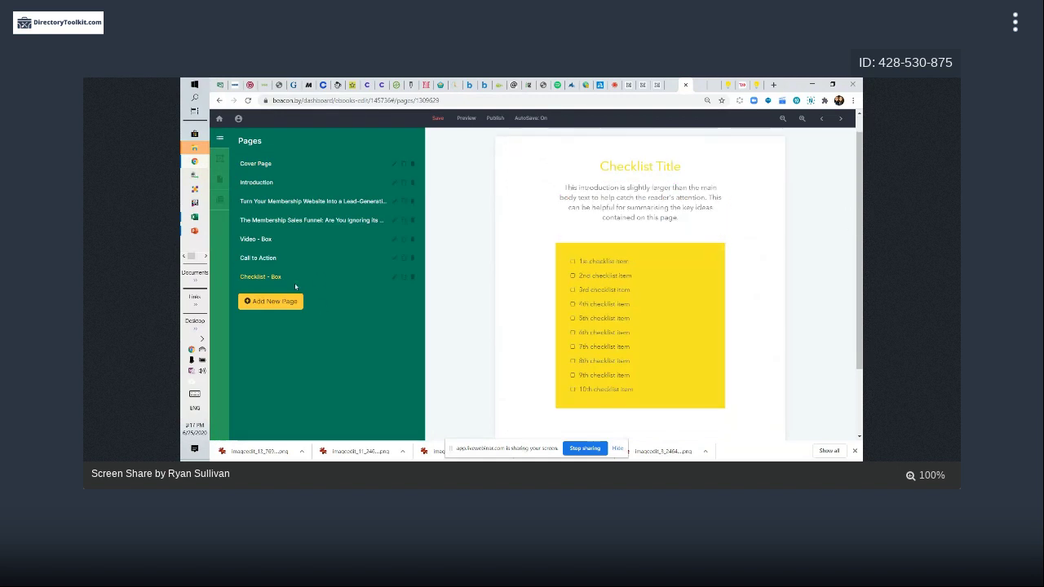
{"action": "left_click_drag", "start_coordinate": [318, 278], "coordinate": [298, 197]}
{"action": "left_click_drag", "start_coordinate": [373, 278], "coordinate": [293, 201]}
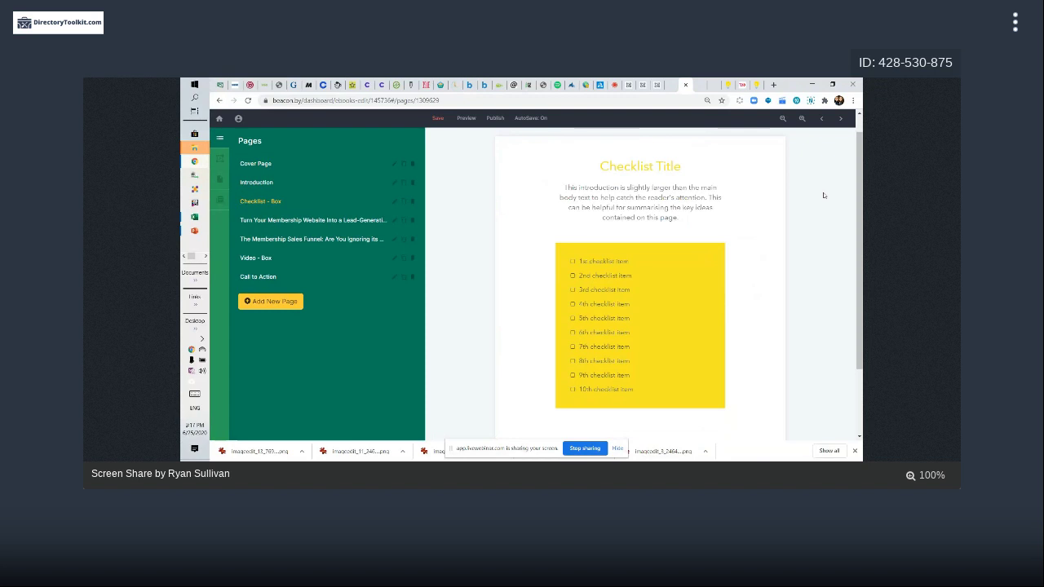
Step: Add a new page to the ebook from the Quote - Bg Image template and look it over
{"action": "left_click", "coordinate": [270, 301]}
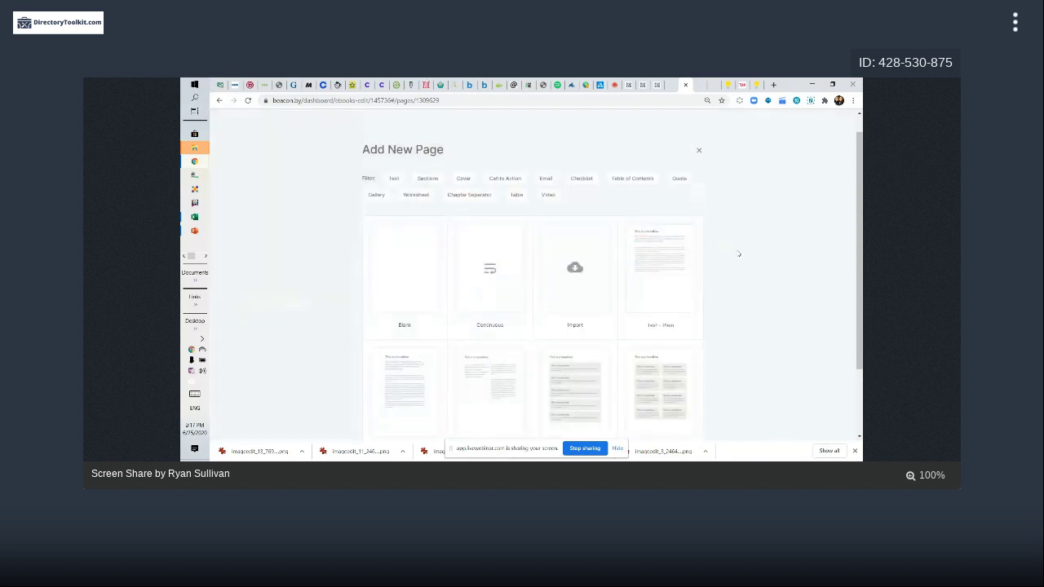
{"action": "scroll", "coordinate": [736, 253], "scroll_direction": "down", "scroll_amount": 1}
{"action": "scroll", "coordinate": [736, 253], "scroll_direction": "down", "scroll_amount": 2}
{"action": "scroll", "coordinate": [736, 254], "scroll_direction": "down", "scroll_amount": 3}
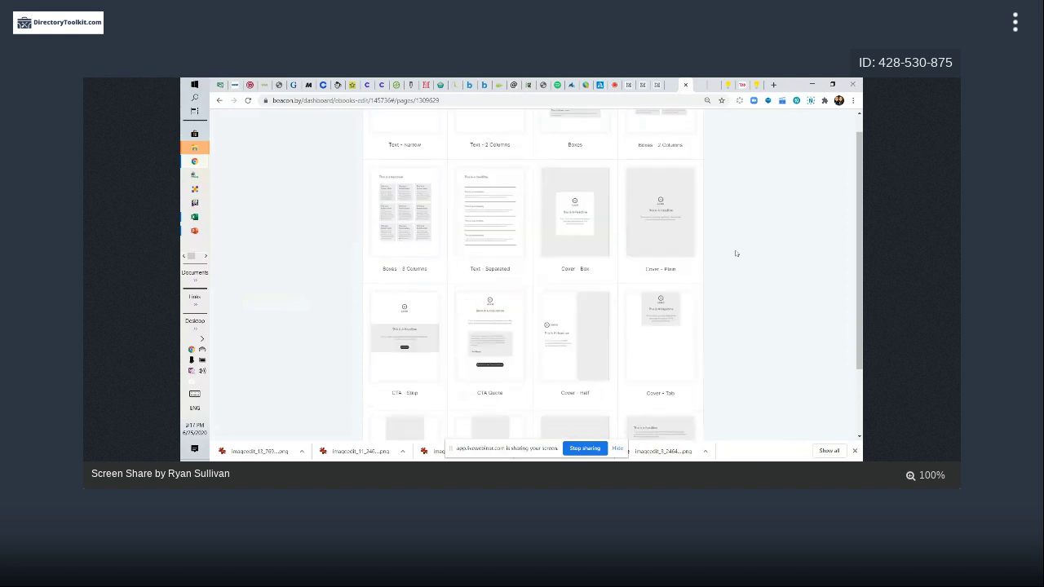
{"action": "scroll", "coordinate": [736, 254], "scroll_direction": "down", "scroll_amount": 1}
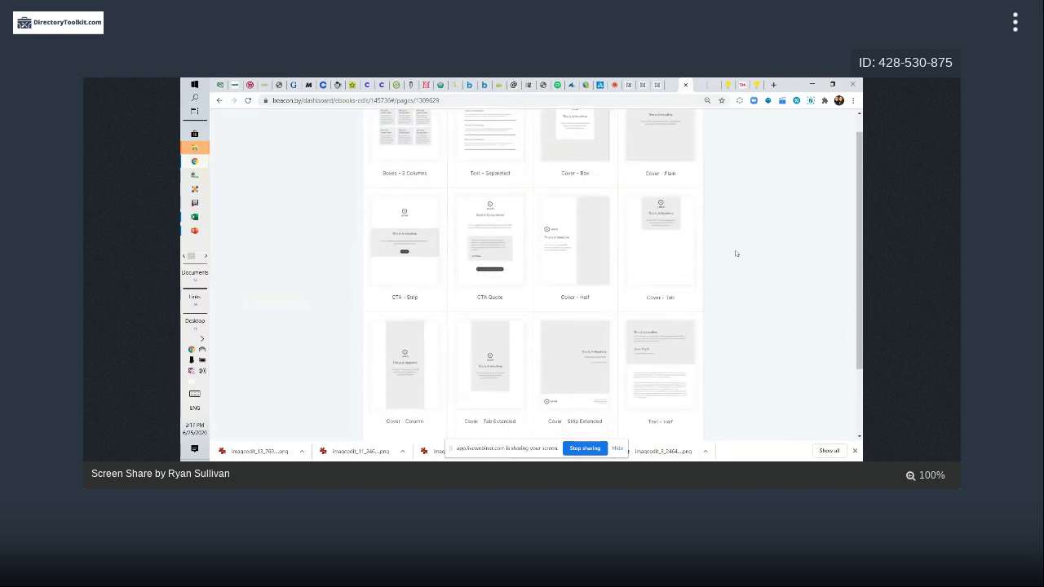
{"action": "scroll", "coordinate": [461, 265], "scroll_direction": "down", "scroll_amount": 4}
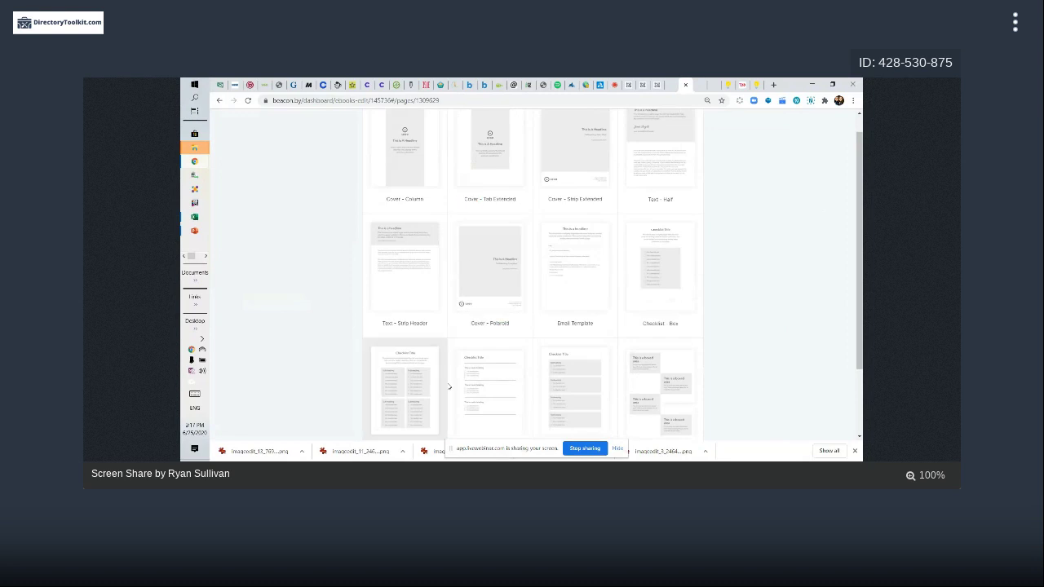
{"action": "scroll", "coordinate": [575, 375], "scroll_direction": "down", "scroll_amount": 8}
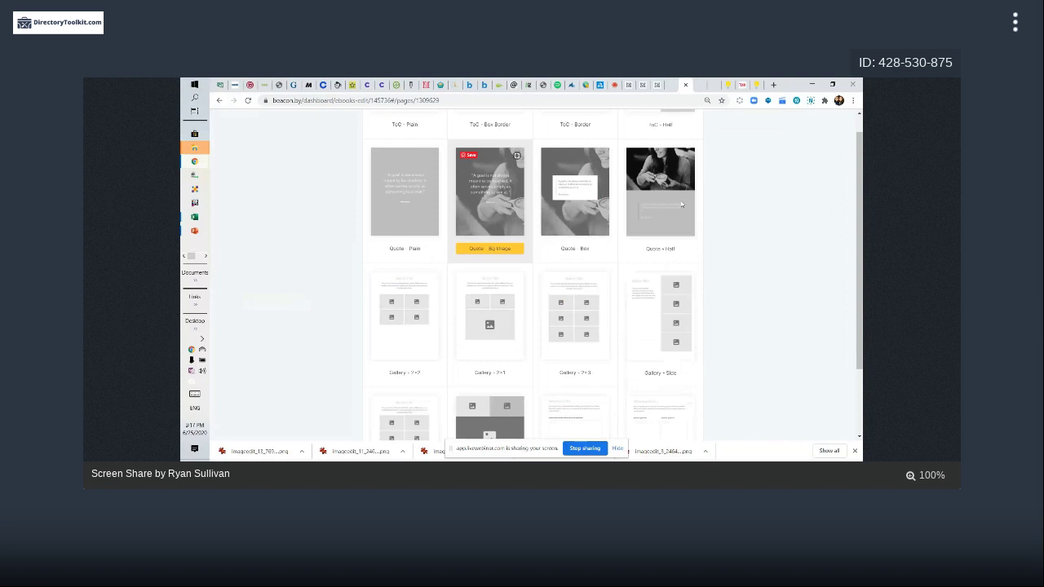
{"action": "left_click", "coordinate": [490, 196]}
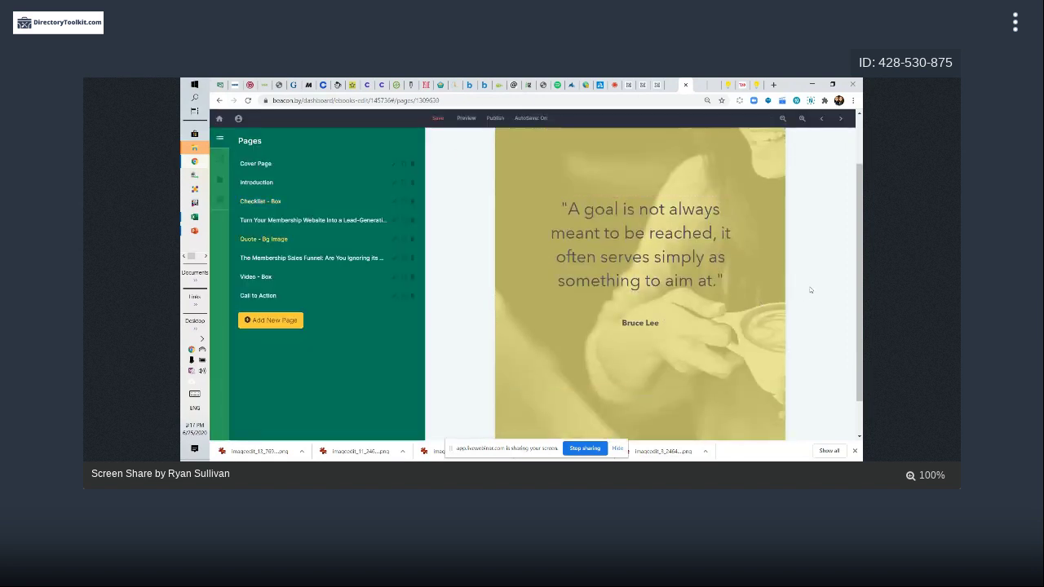
{"action": "scroll", "coordinate": [816, 273], "scroll_direction": "up", "scroll_amount": 1}
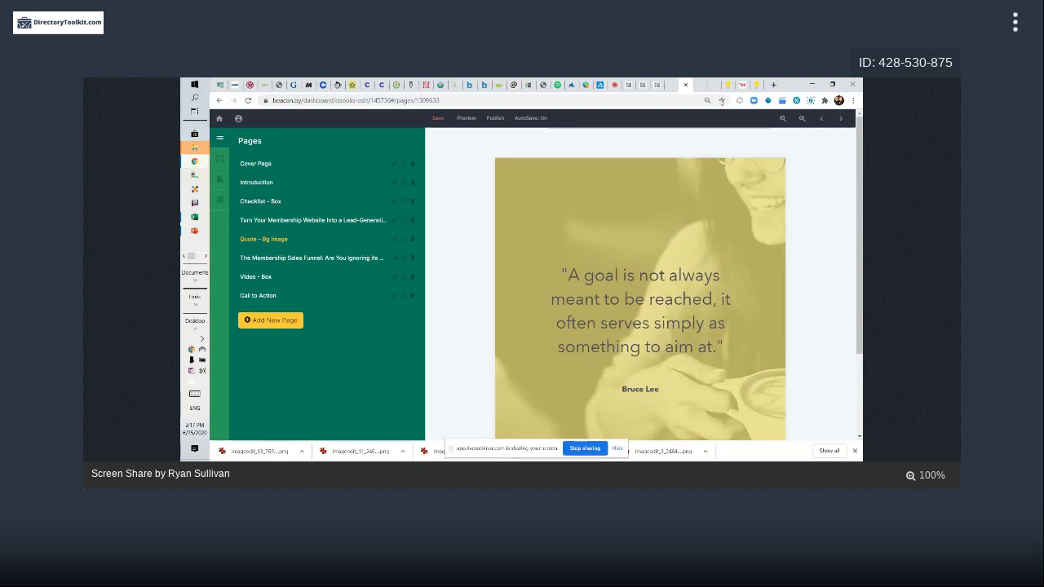
{"action": "left_click", "coordinate": [599, 448]}
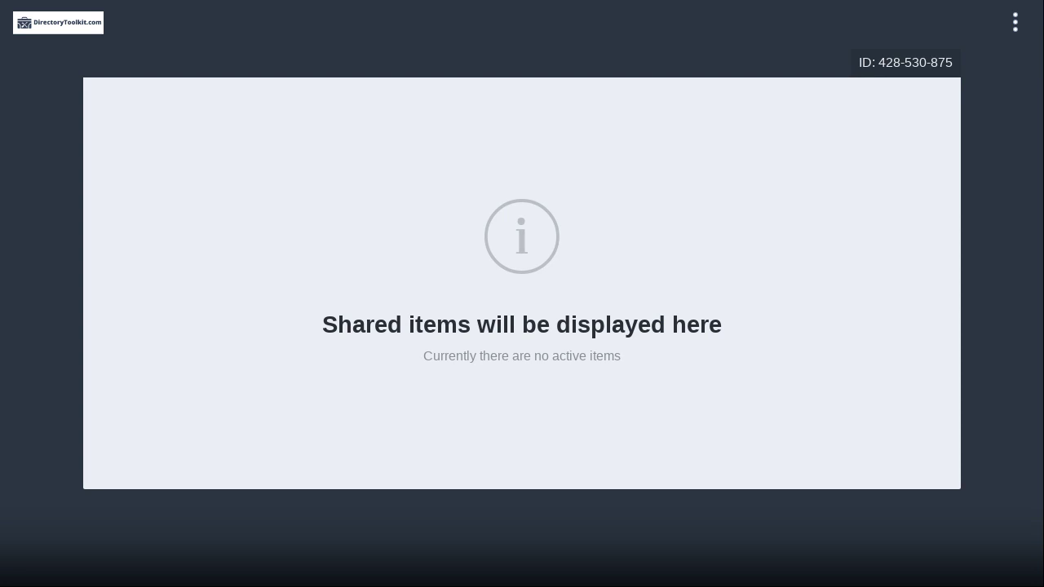
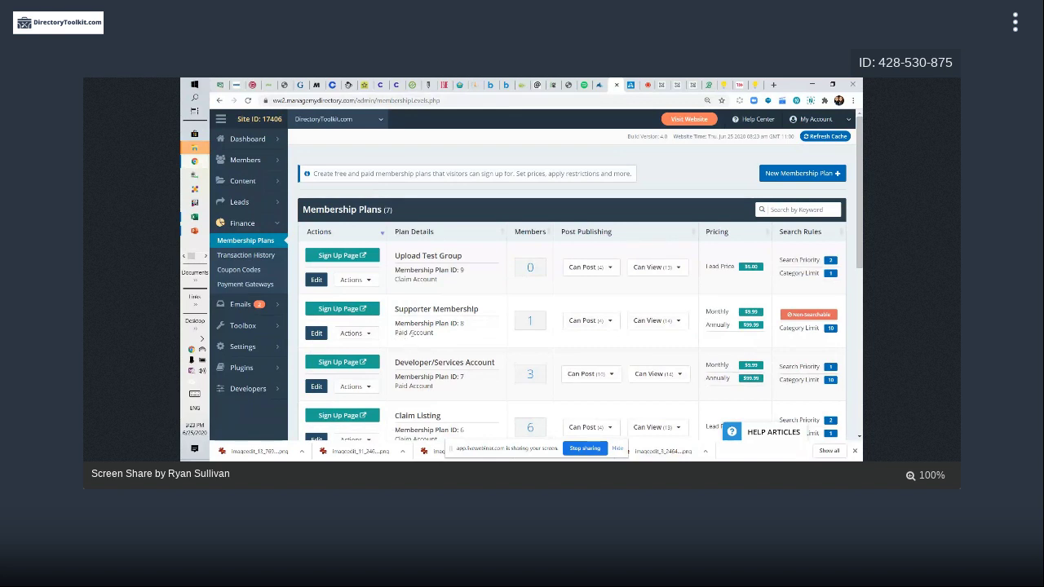
Step: Clone the Supporter Membership plan in the directory's membership plans and confirm the cloning
{"action": "left_click", "coordinate": [352, 333]}
{"action": "left_click", "coordinate": [337, 349]}
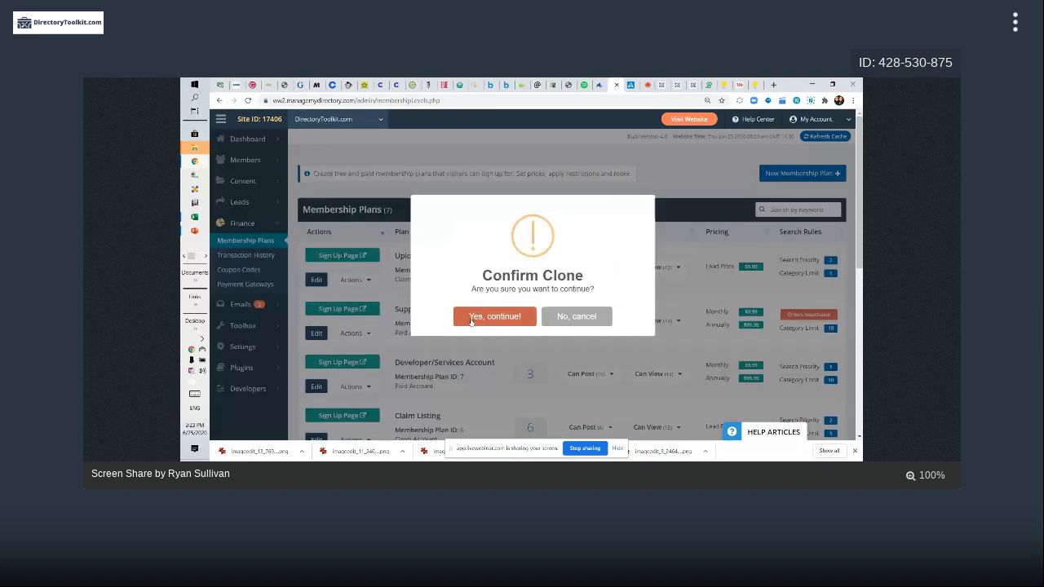
{"action": "left_click", "coordinate": [479, 322]}
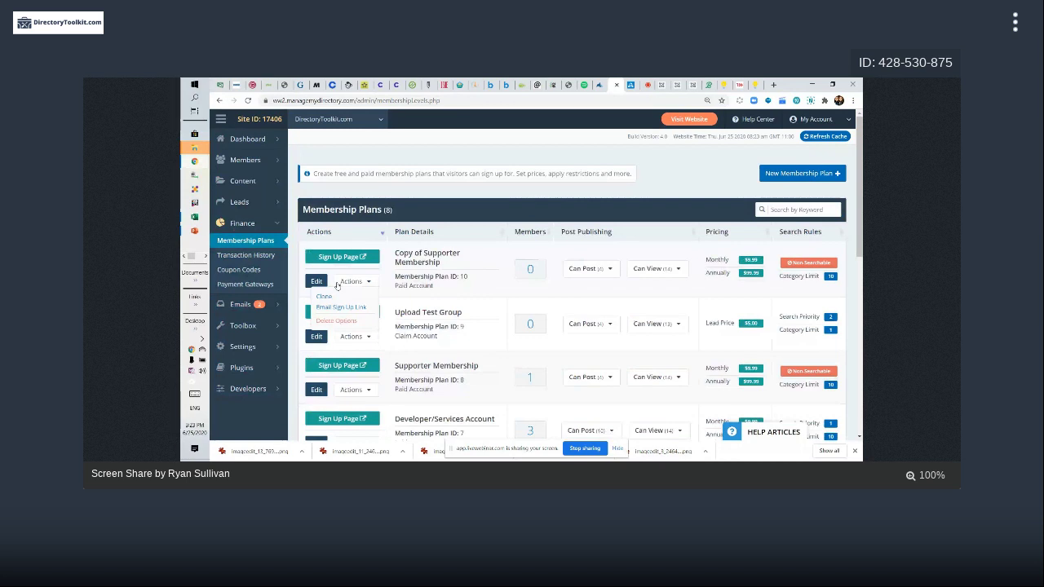
Step: Set the Copy of Supporter Membership plan's account type to Free, disable its signups and save the changes
{"action": "left_click", "coordinate": [317, 281]}
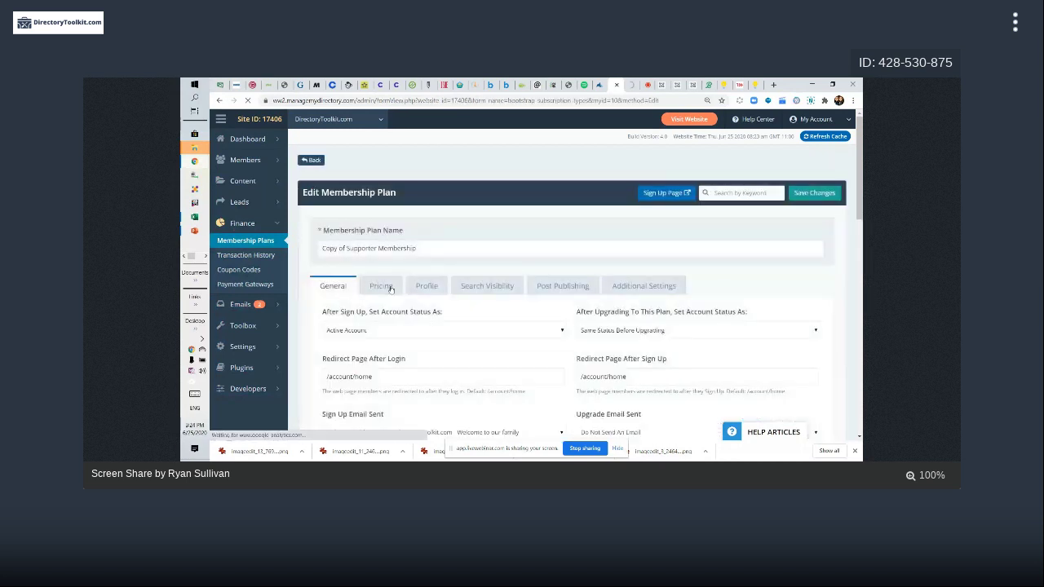
{"action": "left_click", "coordinate": [391, 290]}
{"action": "left_click", "coordinate": [445, 332]}
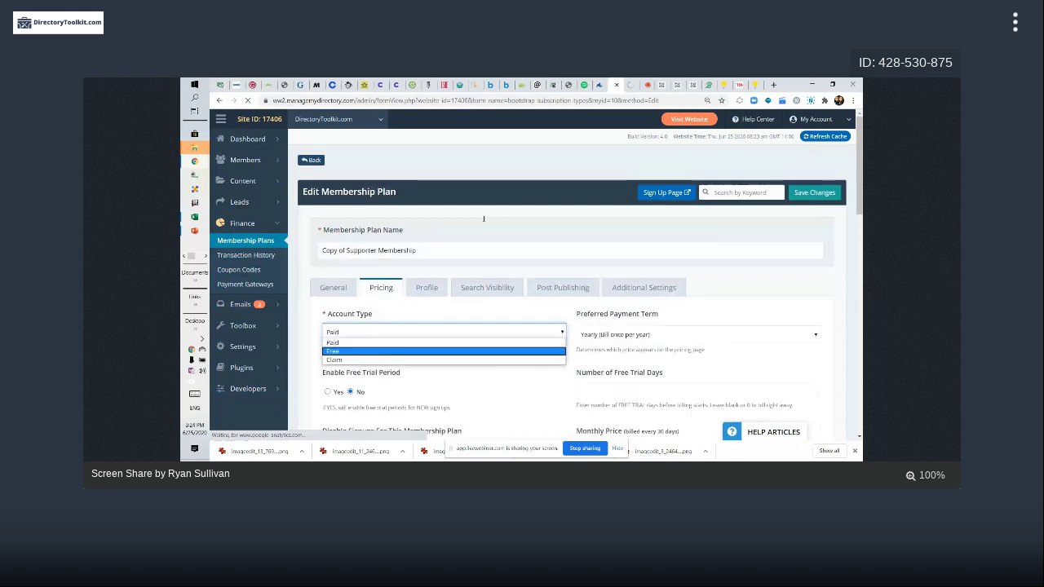
{"action": "key", "text": "Return"}
{"action": "left_click", "coordinate": [830, 194]}
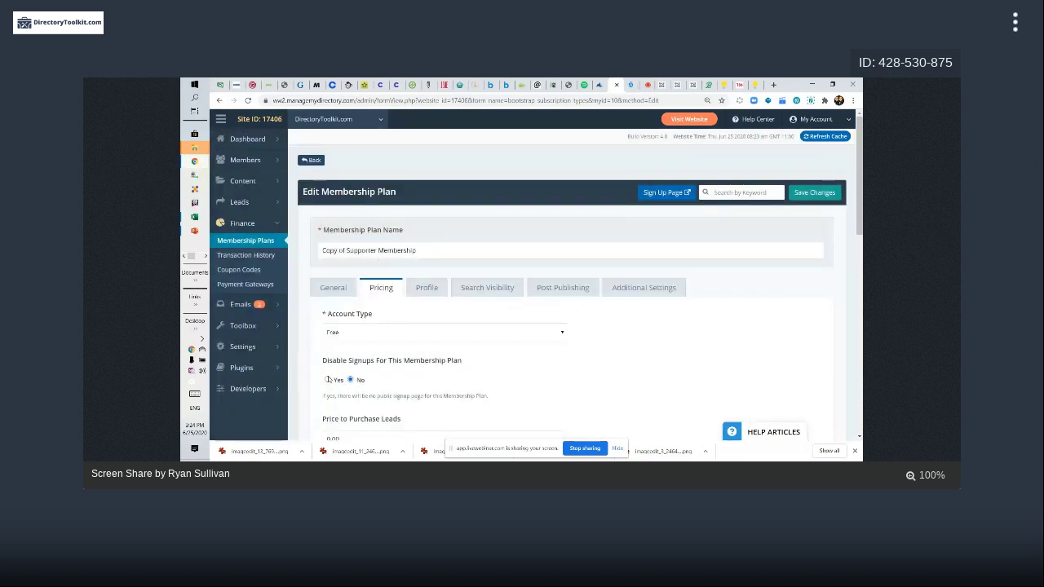
{"action": "left_click", "coordinate": [327, 380]}
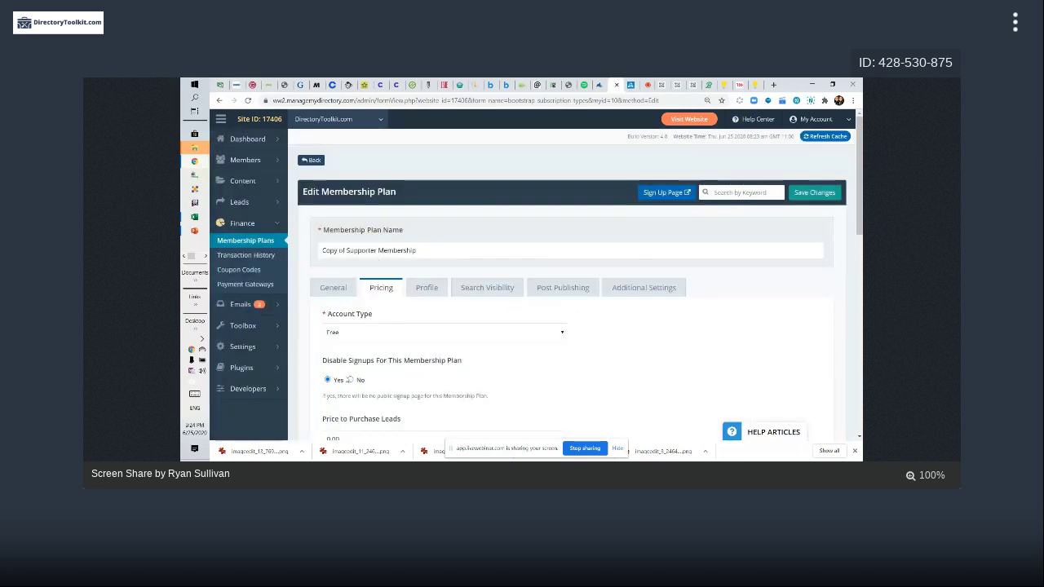
{"action": "scroll", "coordinate": [734, 179], "scroll_direction": "down", "scroll_amount": 1}
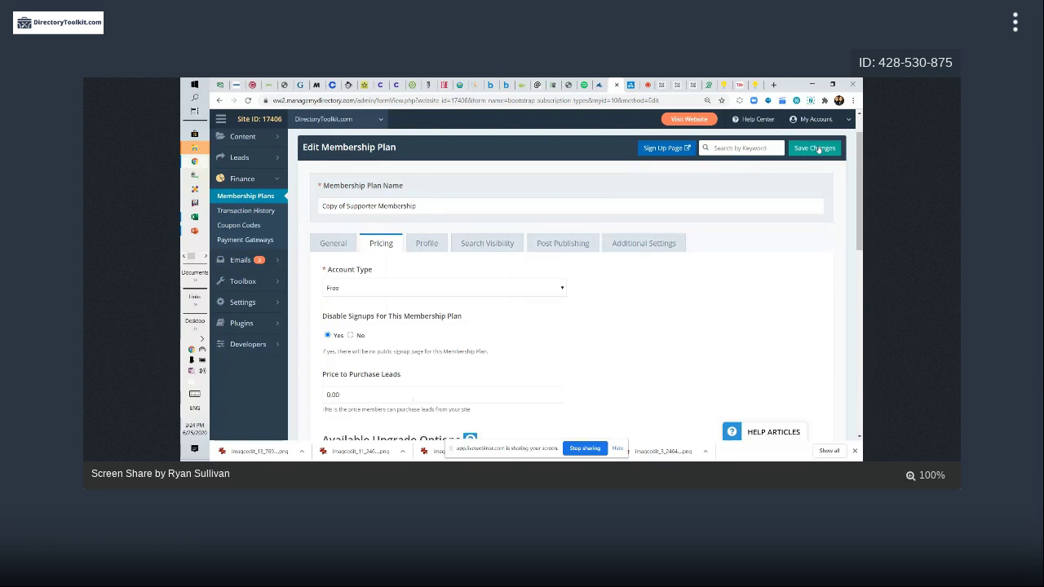
{"action": "left_click", "coordinate": [818, 150]}
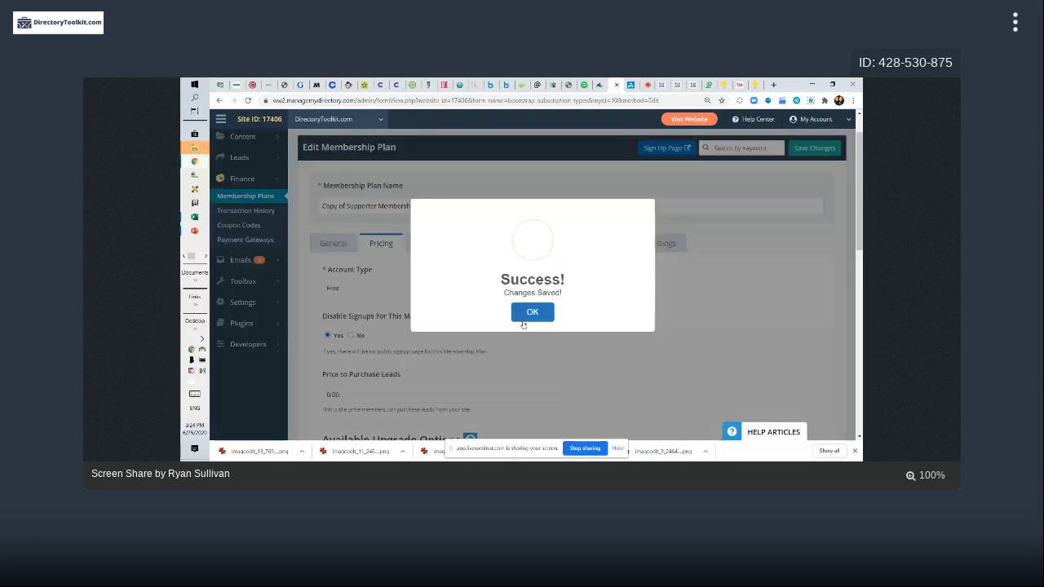
{"action": "left_click", "coordinate": [523, 316]}
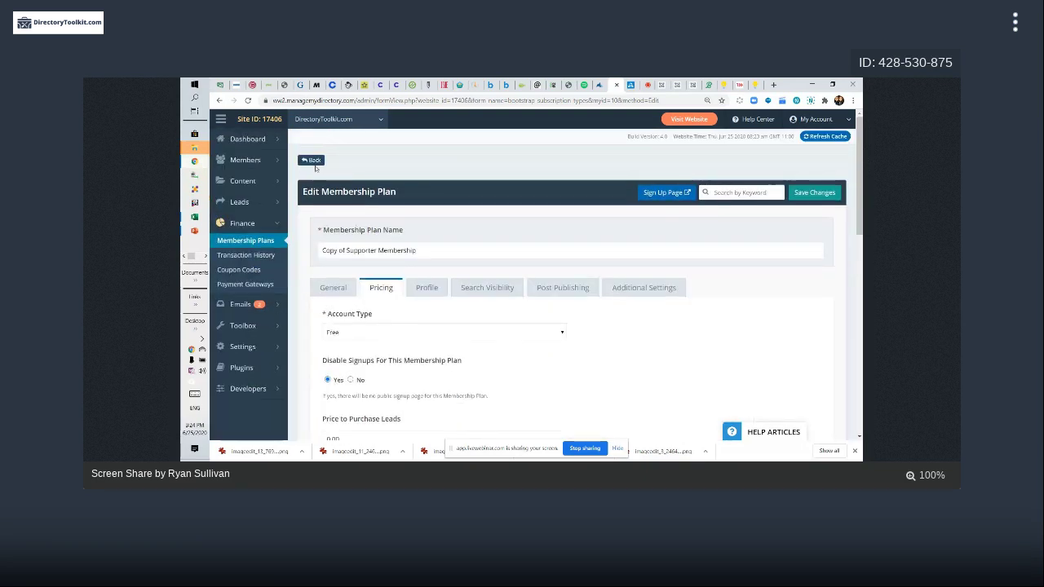
Step: Return to the membership plans list and compare the account types of Supporter Membership and its copy
{"action": "left_click", "coordinate": [313, 162]}
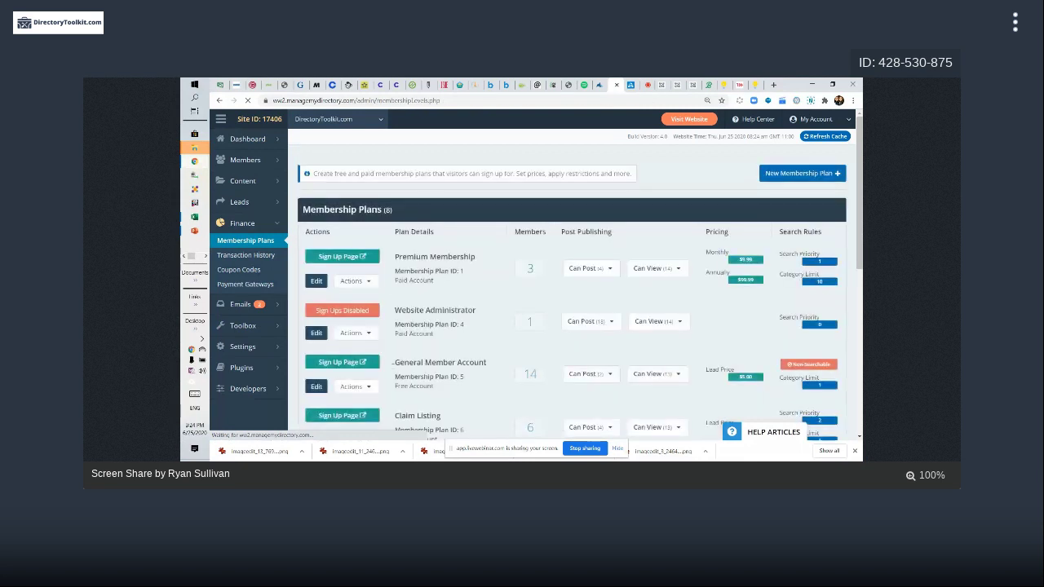
{"action": "left_click_drag", "start_coordinate": [400, 389], "coordinate": [435, 380]}
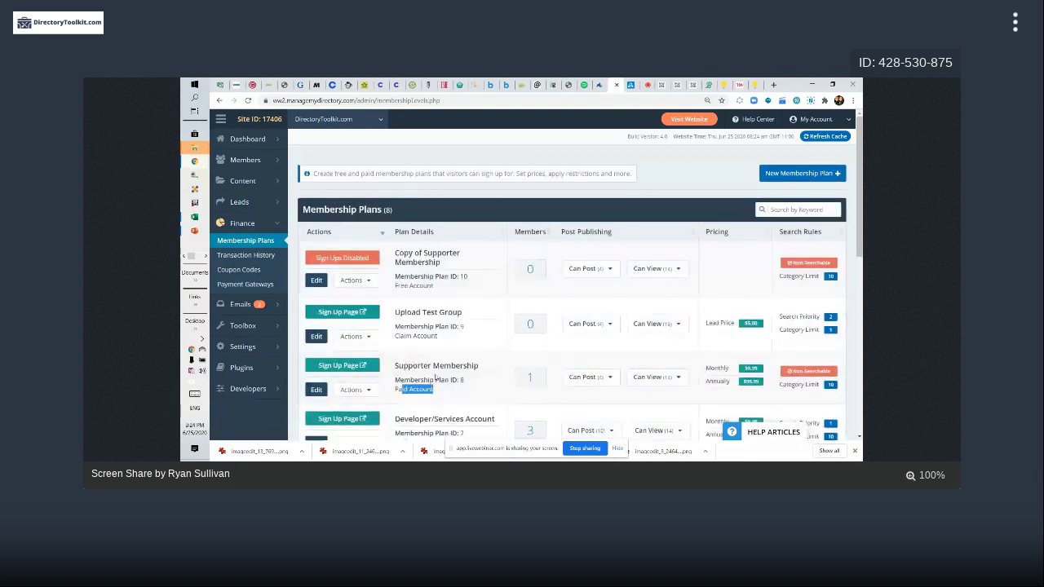
{"action": "left_click_drag", "start_coordinate": [401, 285], "coordinate": [442, 287]}
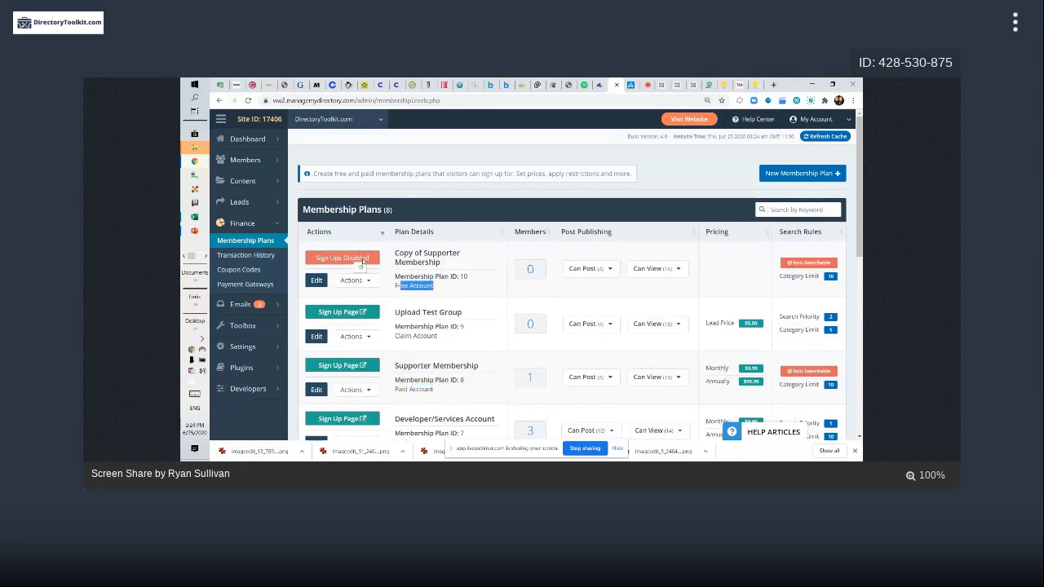
{"action": "left_click", "coordinate": [431, 295]}
Step: Search the directory's members for those on the Upload Test Group membership plan
{"action": "mouse_move", "coordinate": [245, 159]}
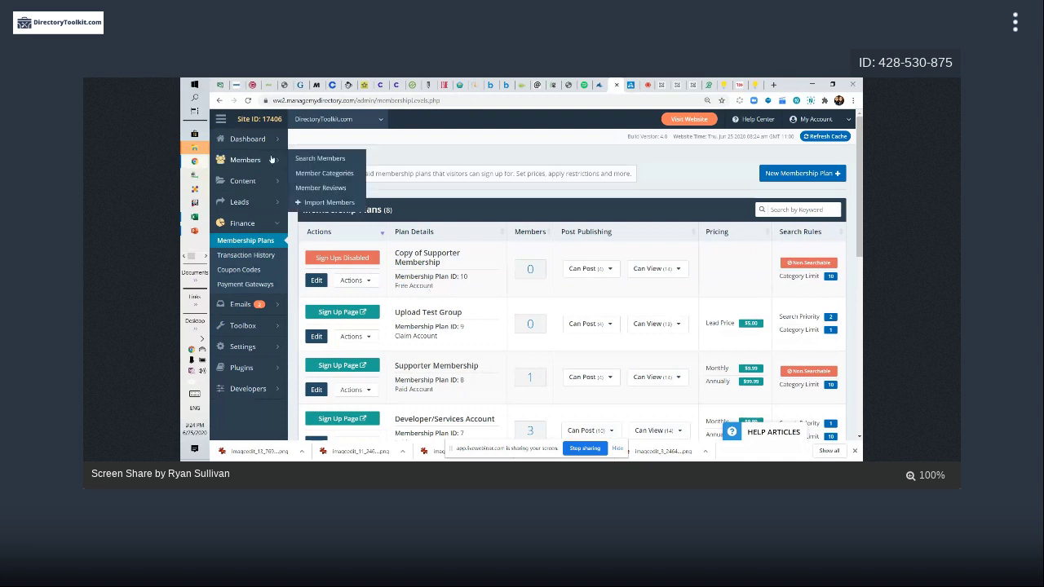
{"action": "left_click", "coordinate": [316, 160]}
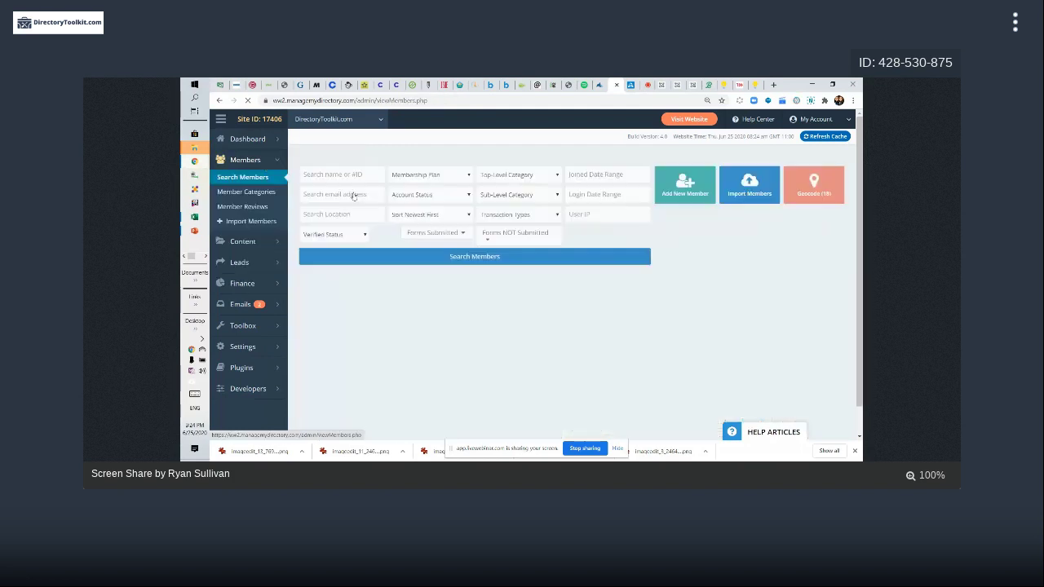
{"action": "left_click", "coordinate": [415, 175]}
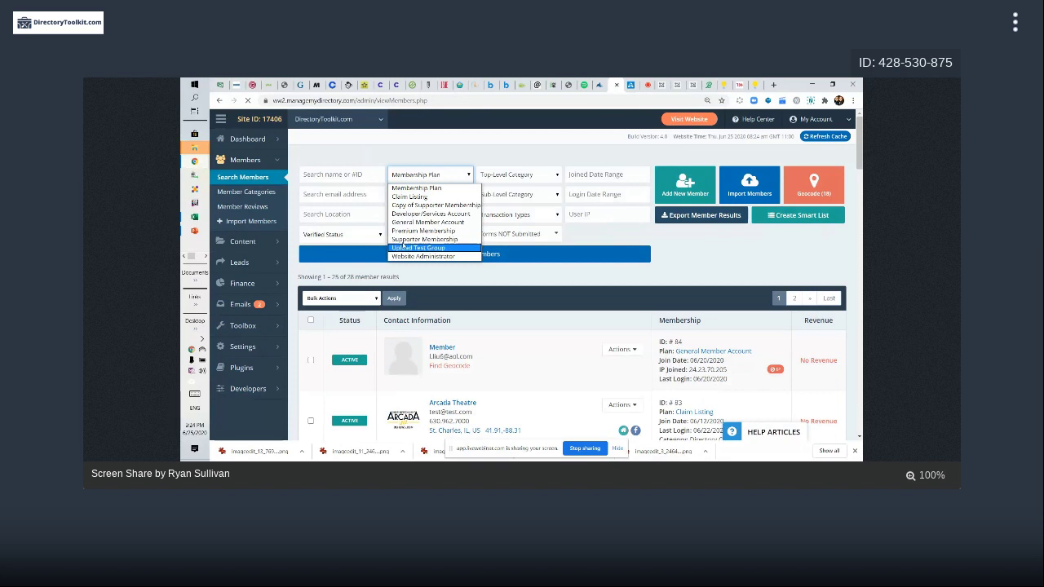
{"action": "left_click", "coordinate": [404, 248]}
{"action": "left_click", "coordinate": [428, 236]}
{"action": "left_click", "coordinate": [427, 239]}
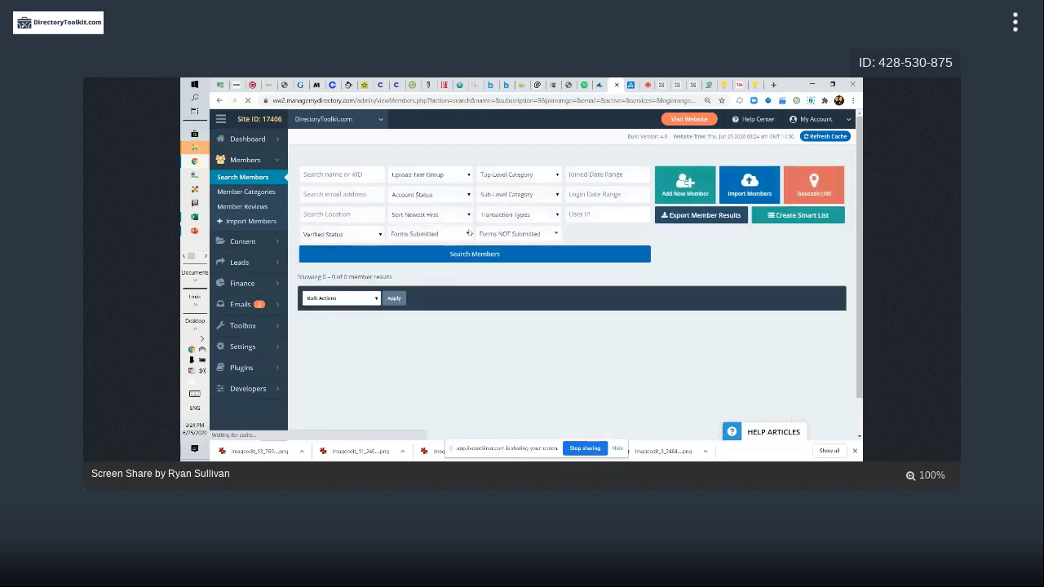
Step: Try to apply the Membership Plan bulk action to all member results of the Upload Test Group search
{"action": "left_click", "coordinate": [326, 320]}
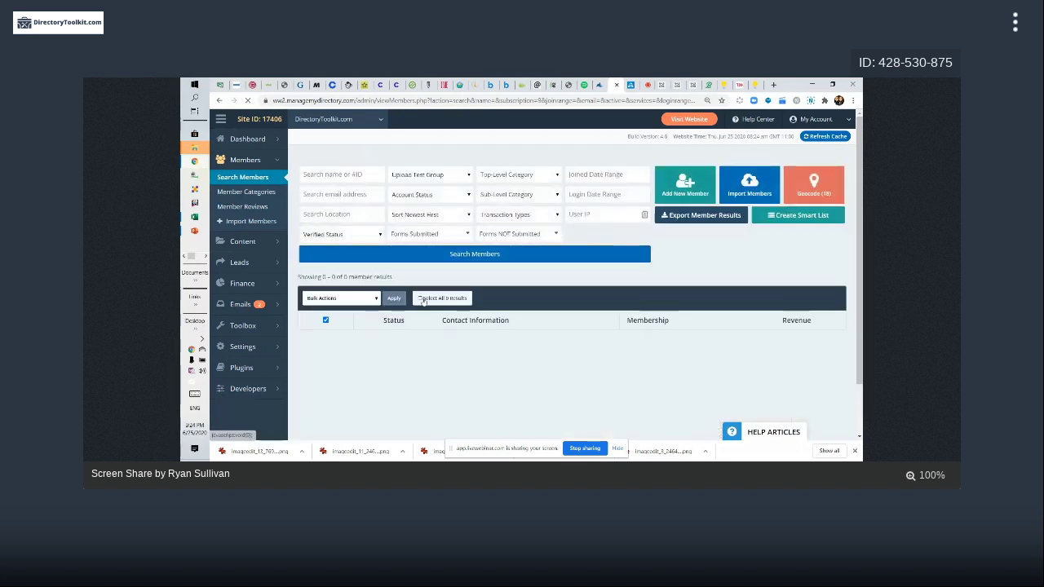
{"action": "left_click", "coordinate": [346, 298]}
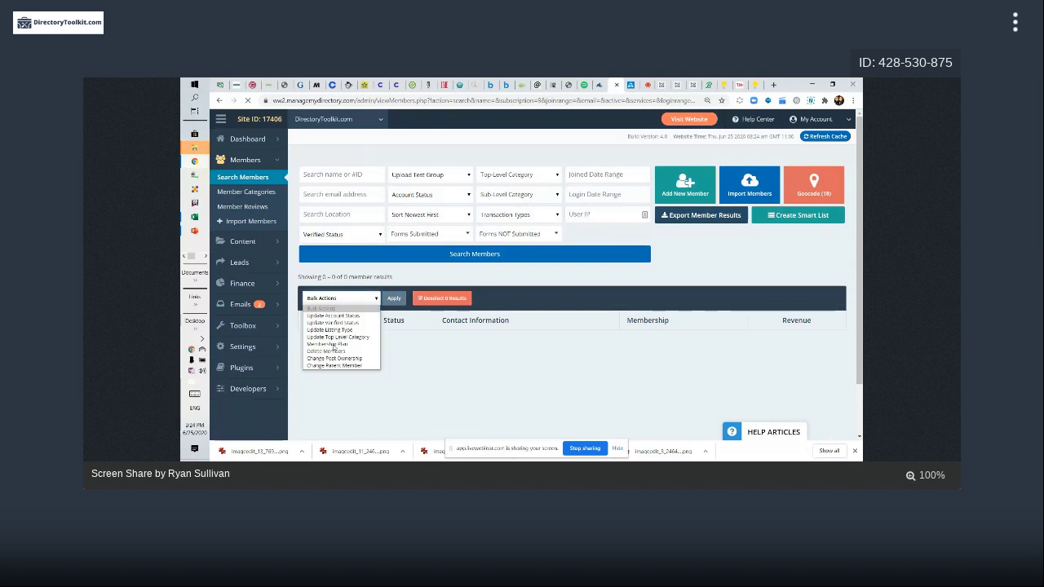
{"action": "left_click", "coordinate": [336, 345]}
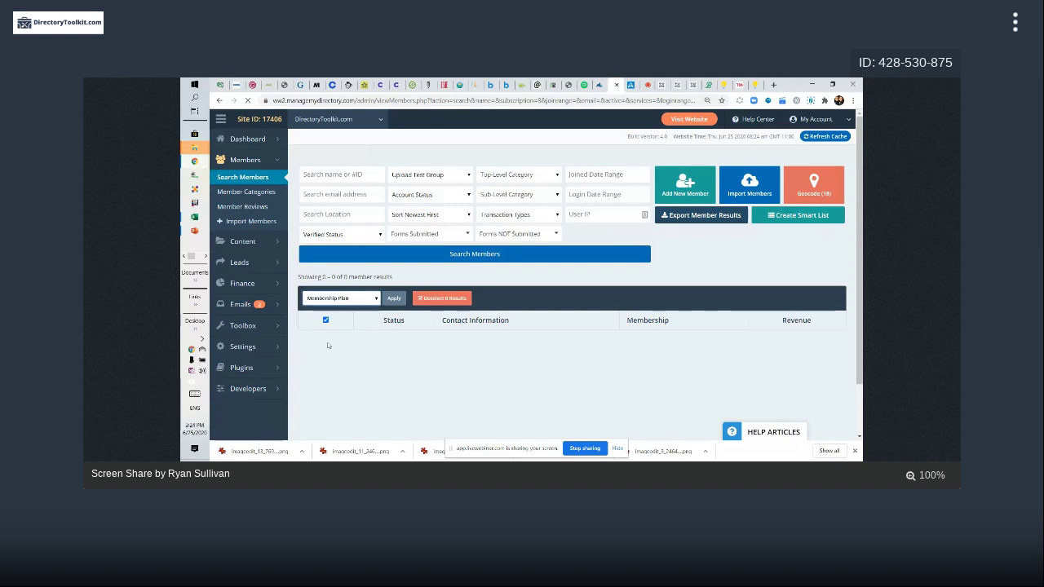
{"action": "left_click", "coordinate": [393, 298]}
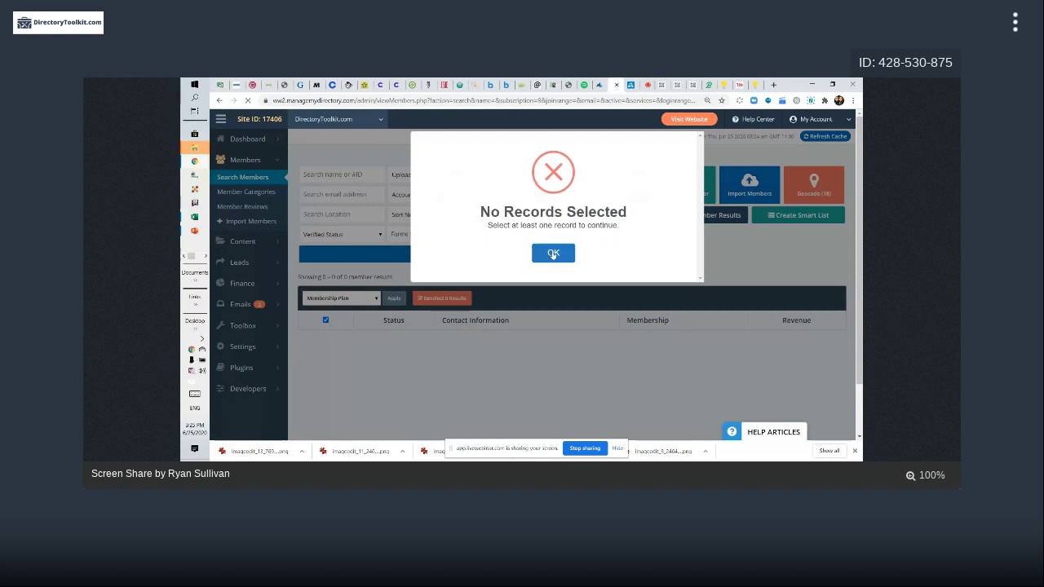
{"action": "left_click", "coordinate": [555, 315]}
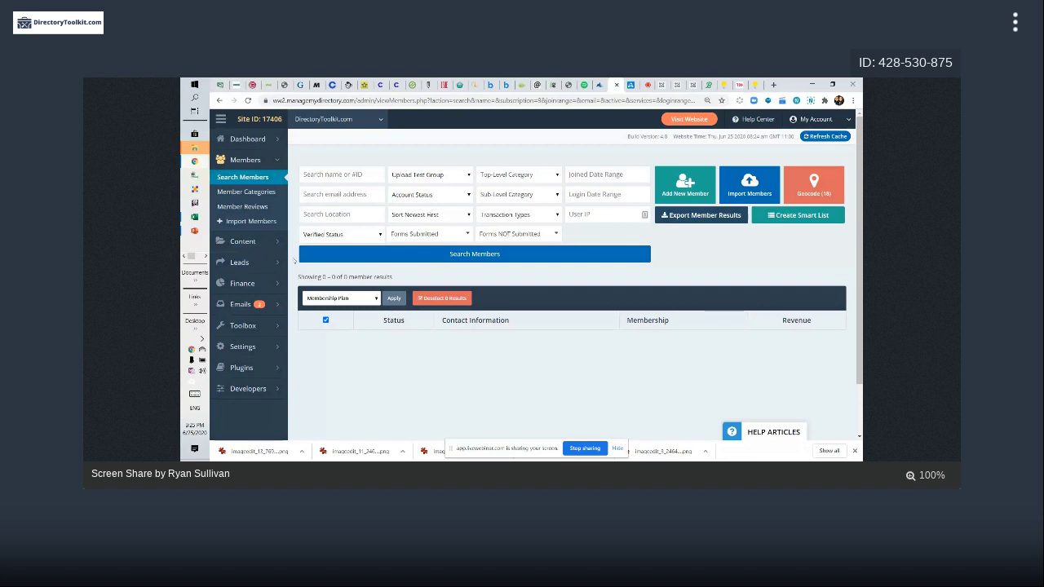
Step: In a new browser tab, search epictribe.org for practitioners without any filters and open the Accel Lifestyle listing
{"action": "mouse_move", "coordinate": [254, 268]}
{"action": "left_click", "coordinate": [774, 85]}
{"action": "type", "text": "ep"}
{"action": "key", "text": "Return"}
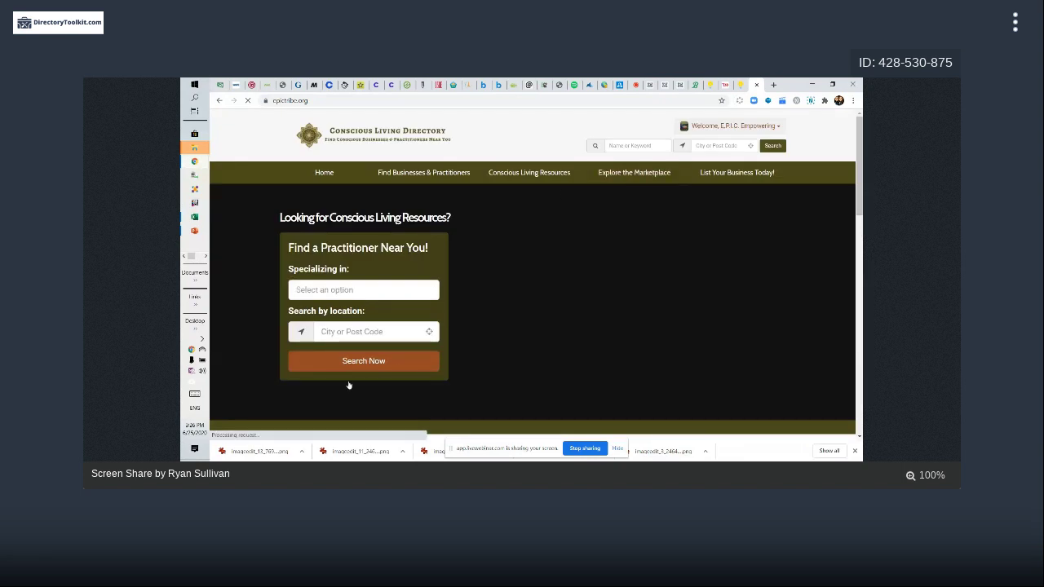
{"action": "left_click", "coordinate": [349, 363]}
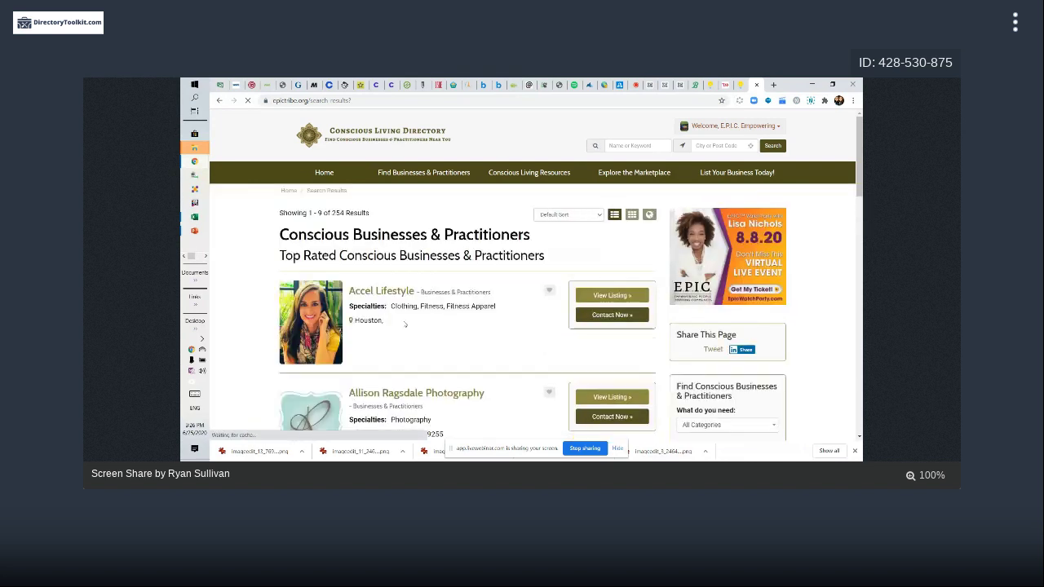
{"action": "scroll", "coordinate": [404, 324], "scroll_direction": "down", "scroll_amount": 3}
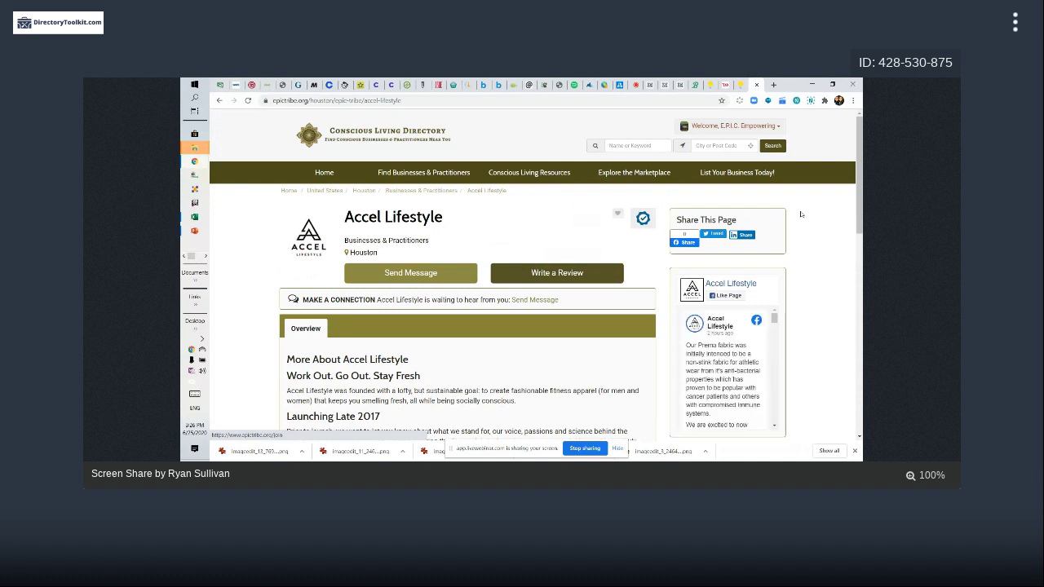
Step: Examine the Accel Lifestyle listing's profile tabs, overview text and contact information
{"action": "scroll", "coordinate": [801, 215], "scroll_direction": "down", "scroll_amount": 1}
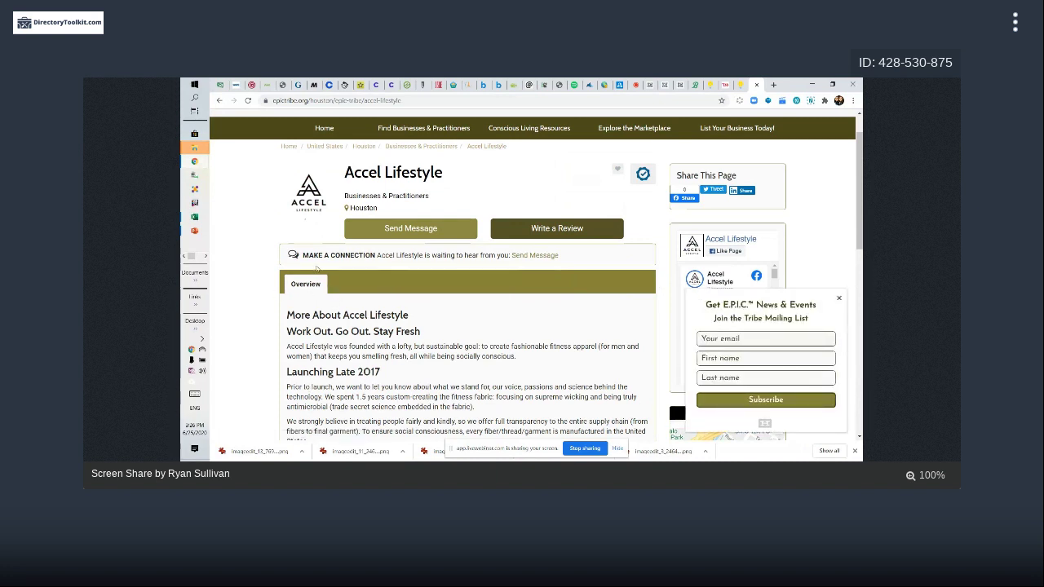
{"action": "triple_click", "coordinate": [659, 297]}
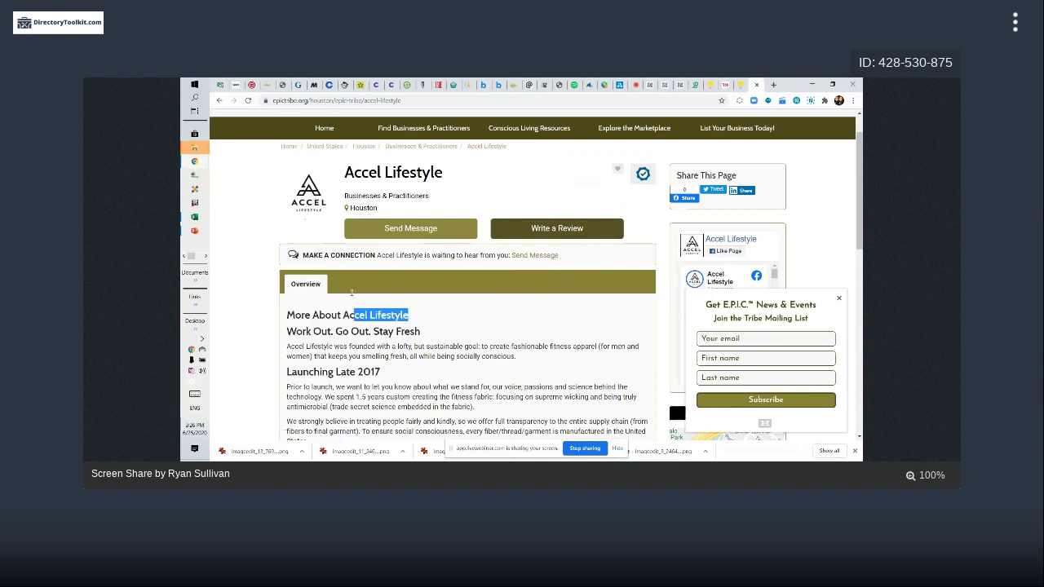
{"action": "left_click", "coordinate": [630, 289]}
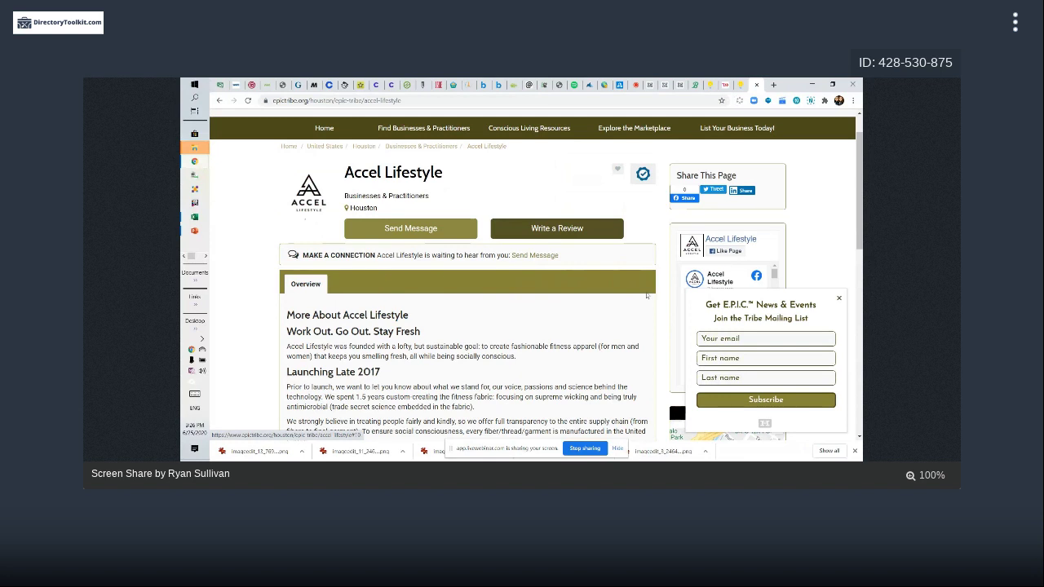
{"action": "scroll", "coordinate": [603, 344], "scroll_direction": "down", "scroll_amount": 1}
{"action": "scroll", "coordinate": [603, 344], "scroll_direction": "down", "scroll_amount": 3}
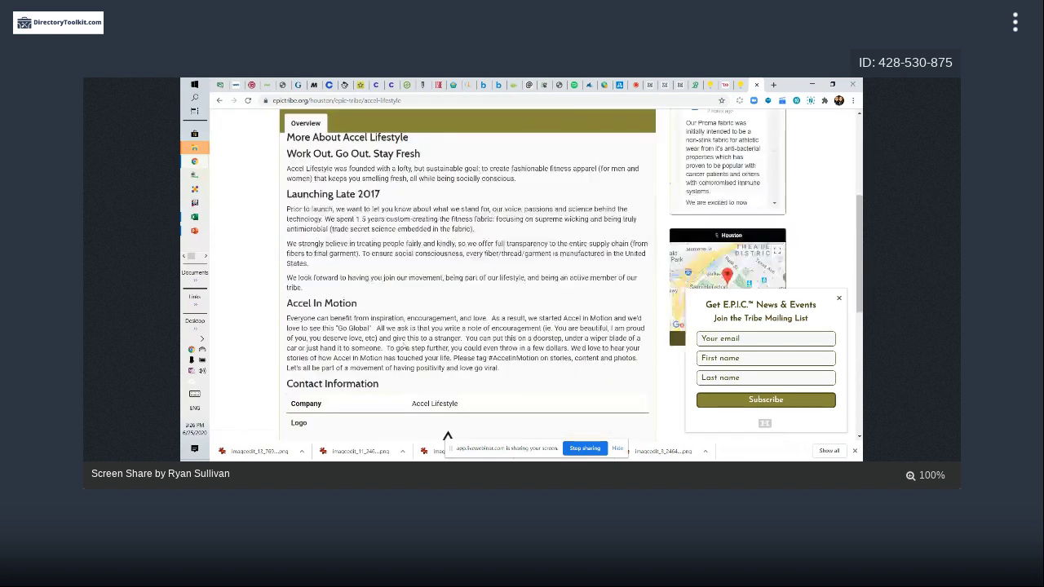
{"action": "scroll", "coordinate": [359, 289], "scroll_direction": "up", "scroll_amount": 4}
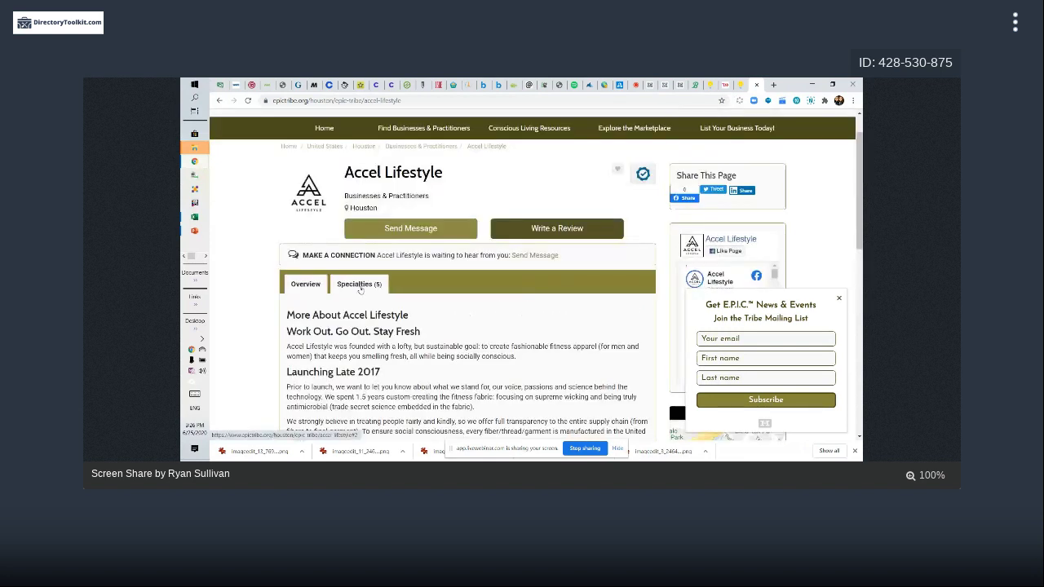